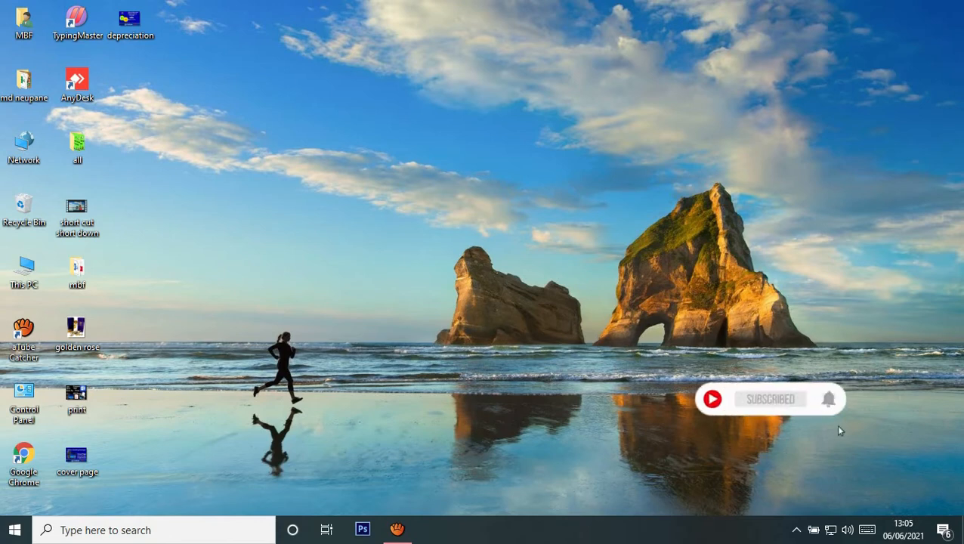
Open Word, create a blank document and dismiss the Office licence notice.
left_click(14, 530)
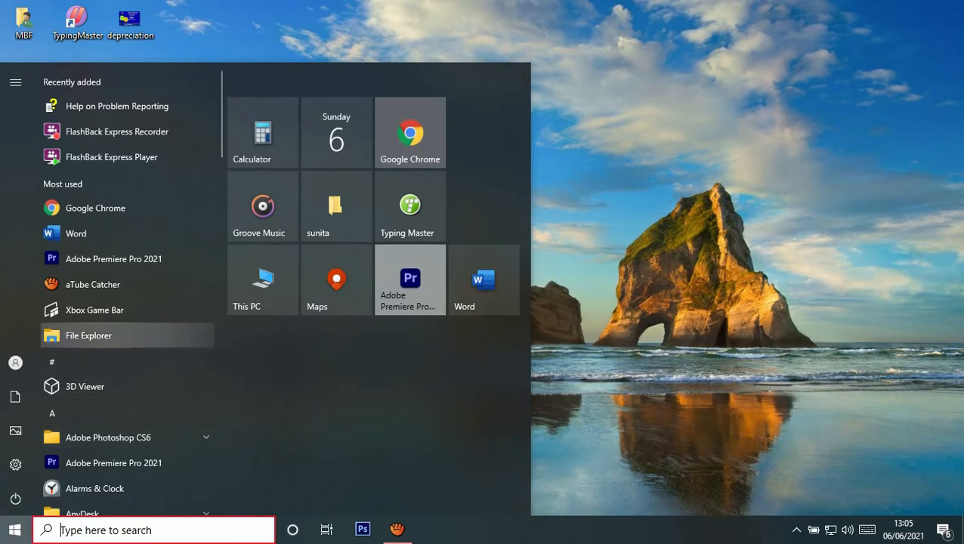
left_click(99, 234)
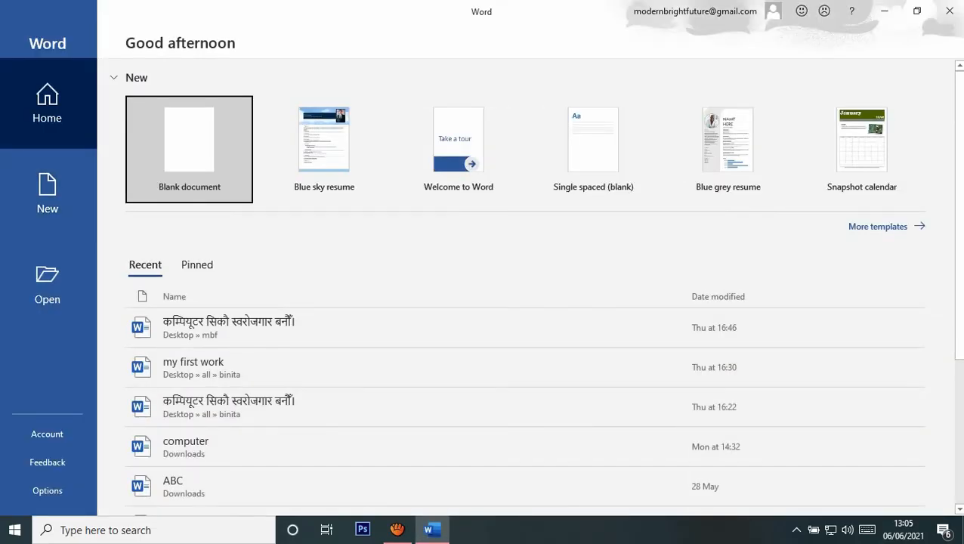
left_click(188, 149)
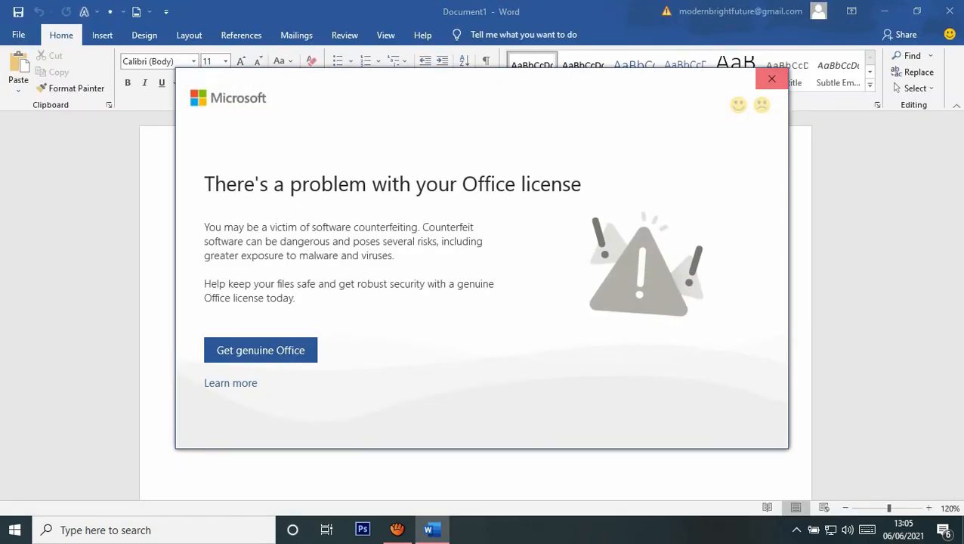
left_click(771, 78)
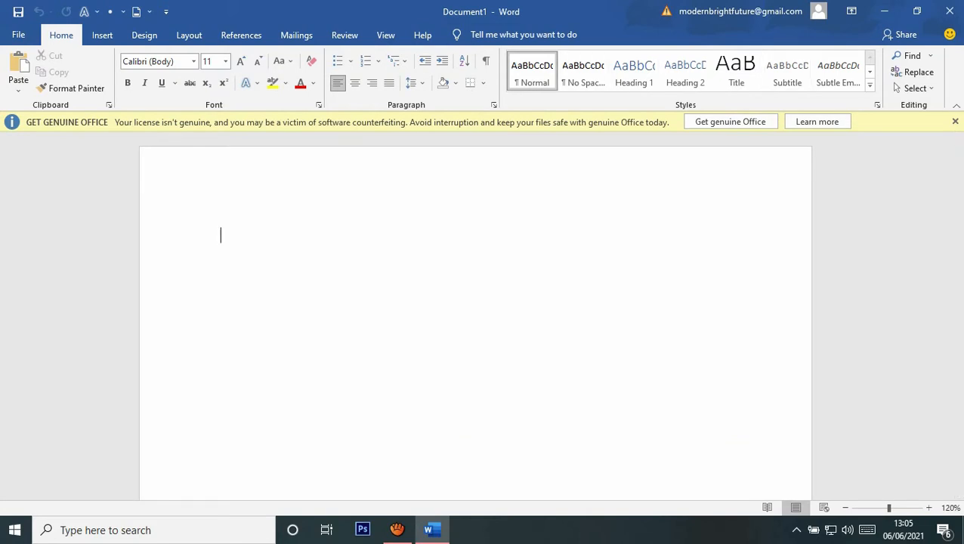
Insert a table of 6 columns by 6 rows using the table size grid.
left_click(102, 35)
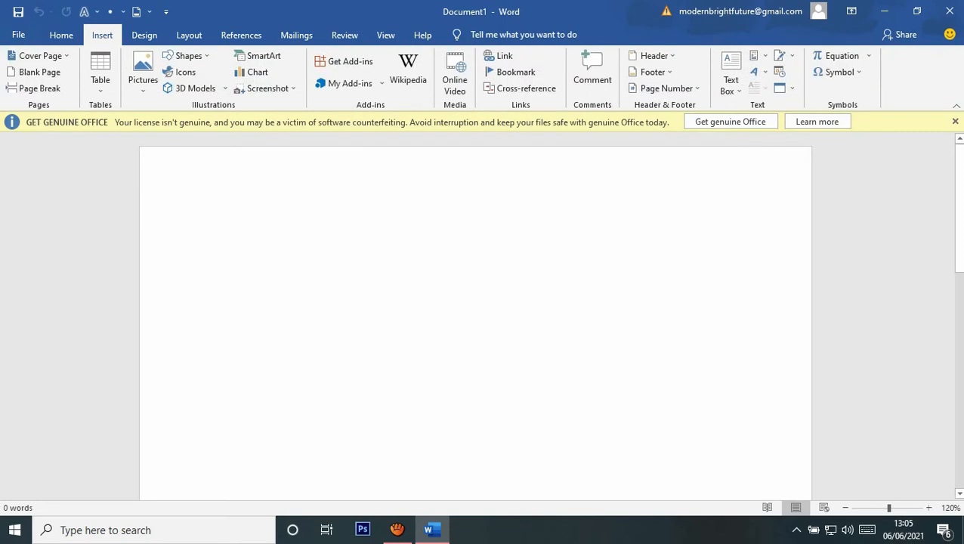
left_click(100, 74)
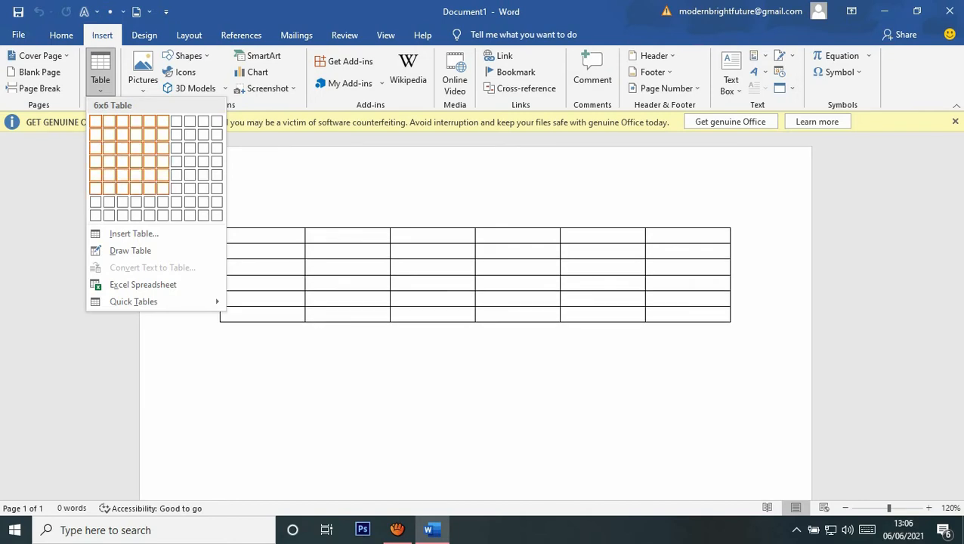
left_click(163, 188)
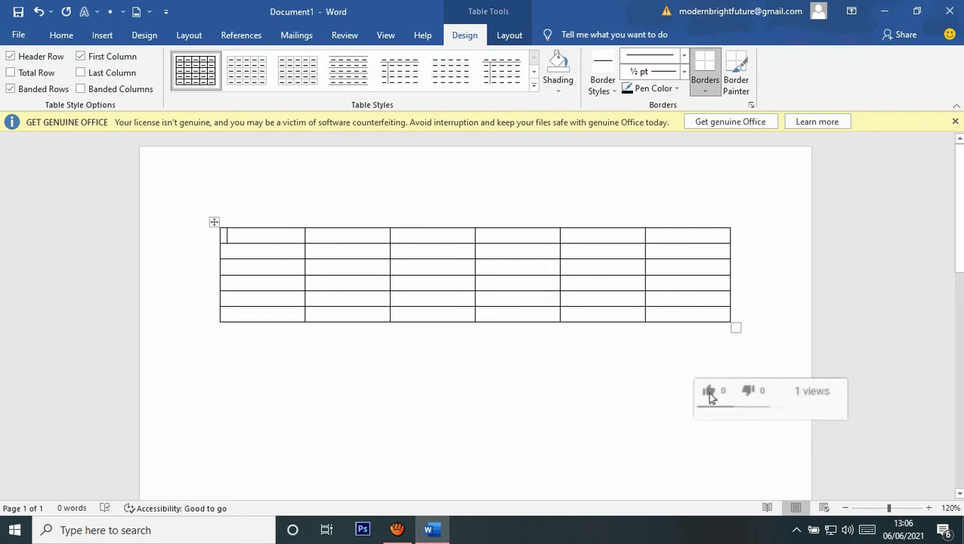
Select the entire 6x6 table and delete it from the document.
left_click(214, 222)
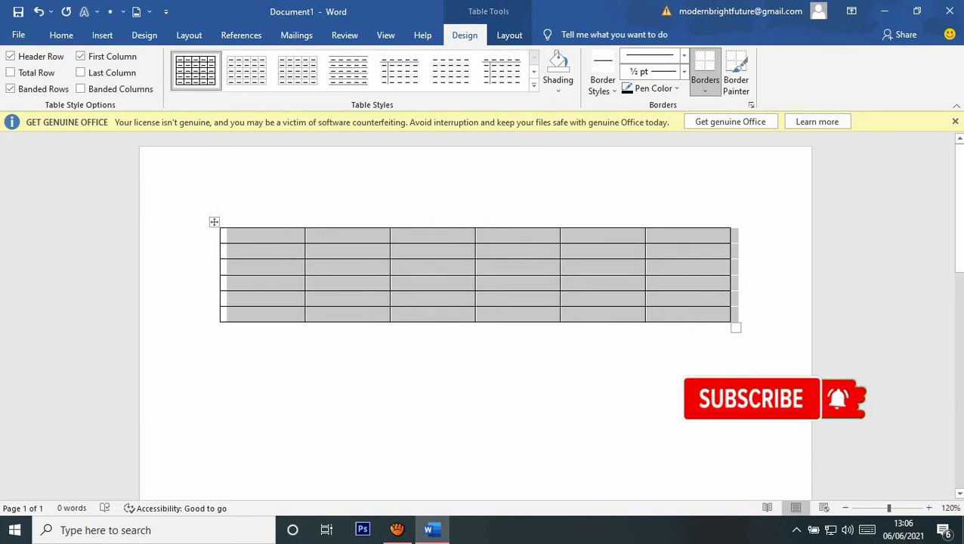
right_click(418, 243)
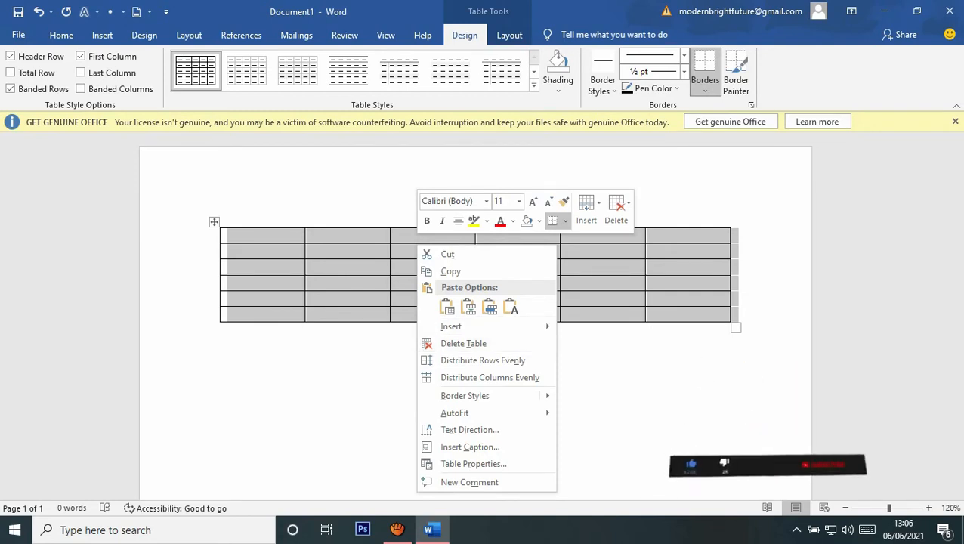
key("Escape")
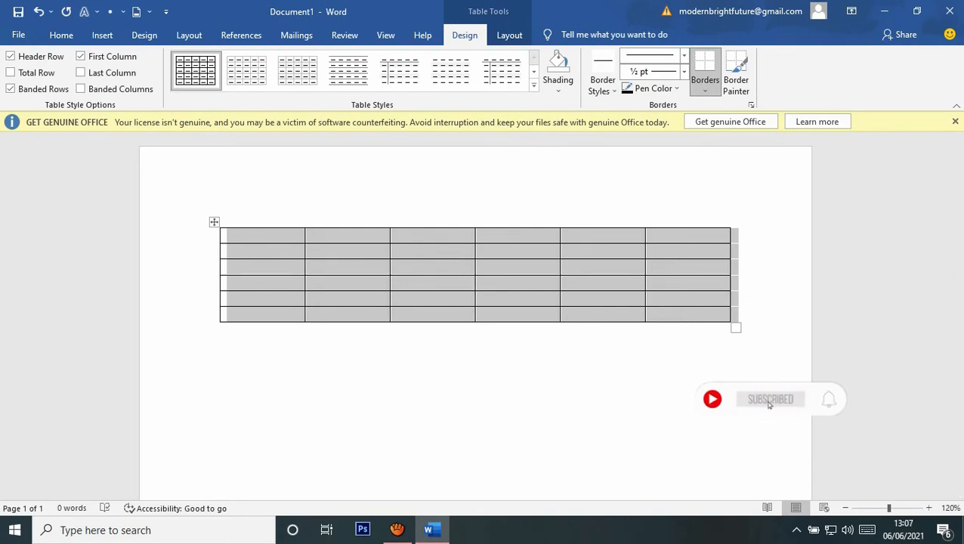
key("BackSpace")
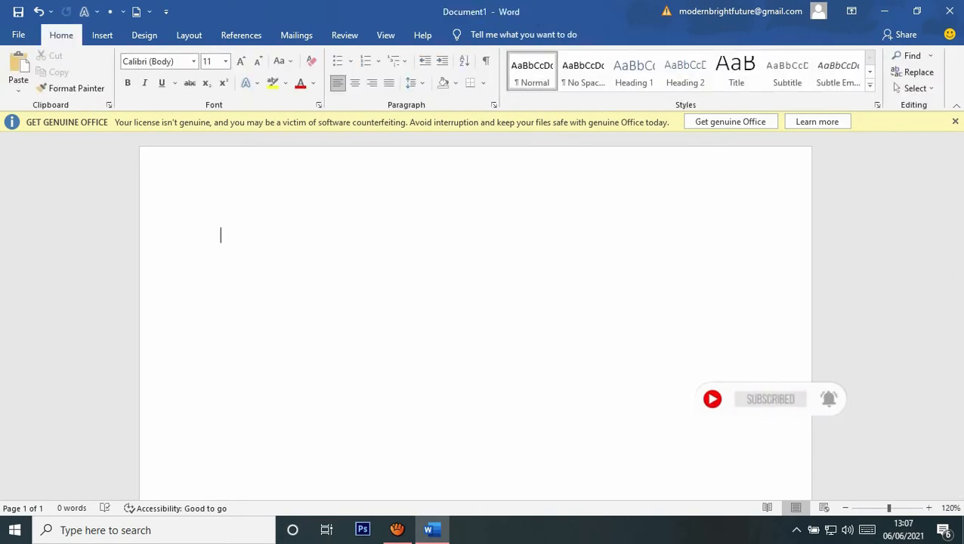
Insert a table with 5 columns and 5 rows, keeping the fixed column width on Auto.
left_click(102, 35)
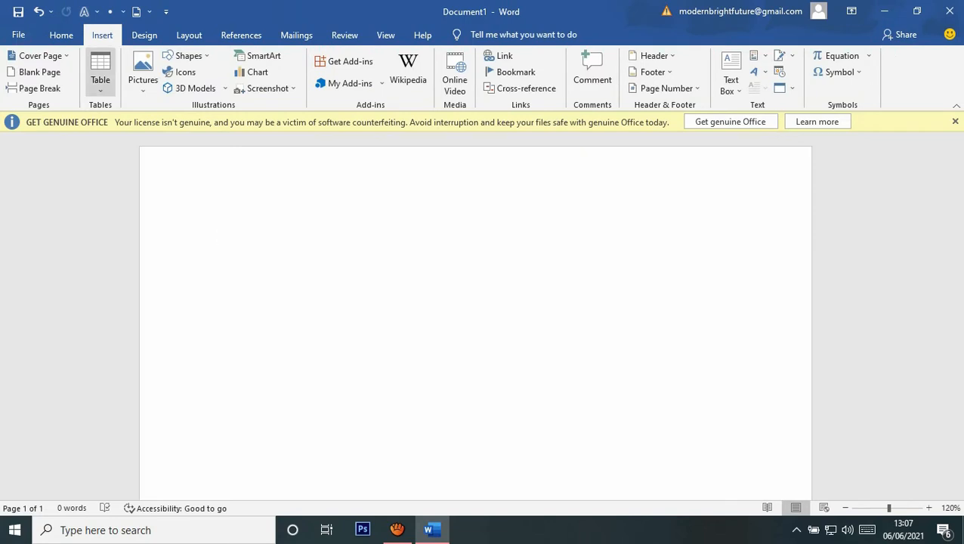
left_click(101, 72)
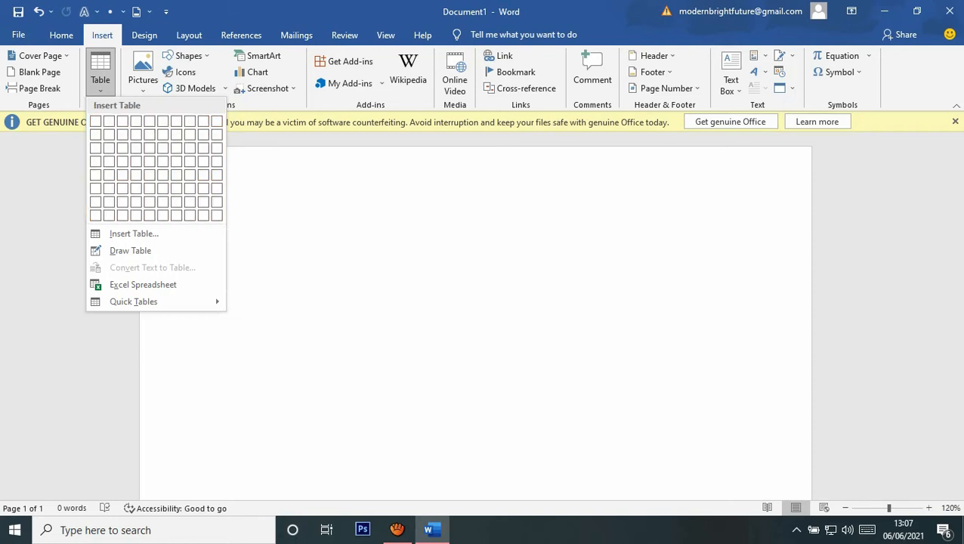
left_click(133, 233)
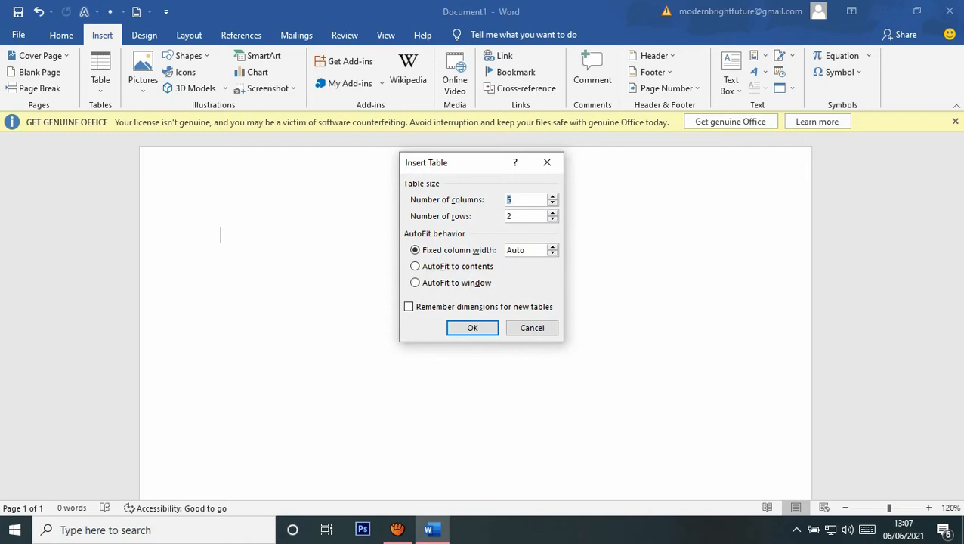
left_click(520, 216)
key("BackSpace")
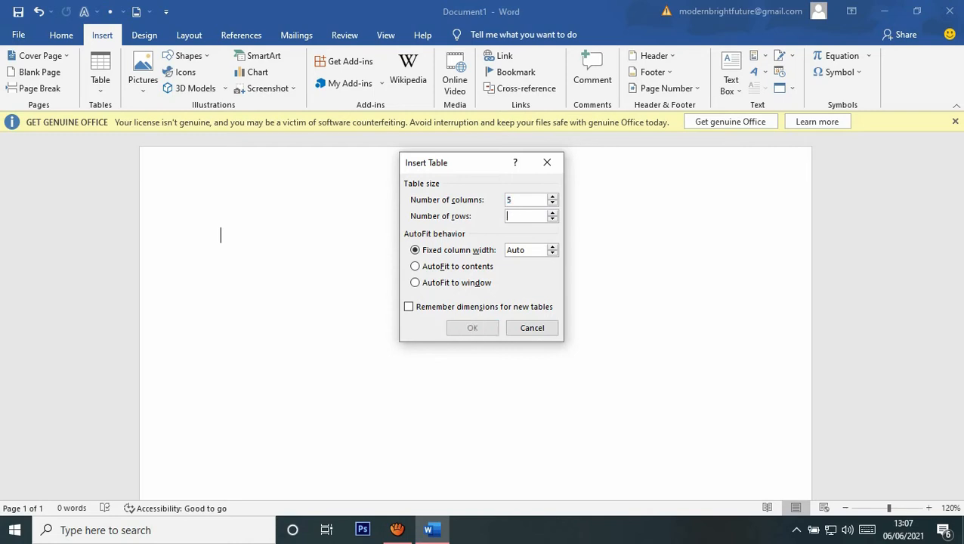
type("5")
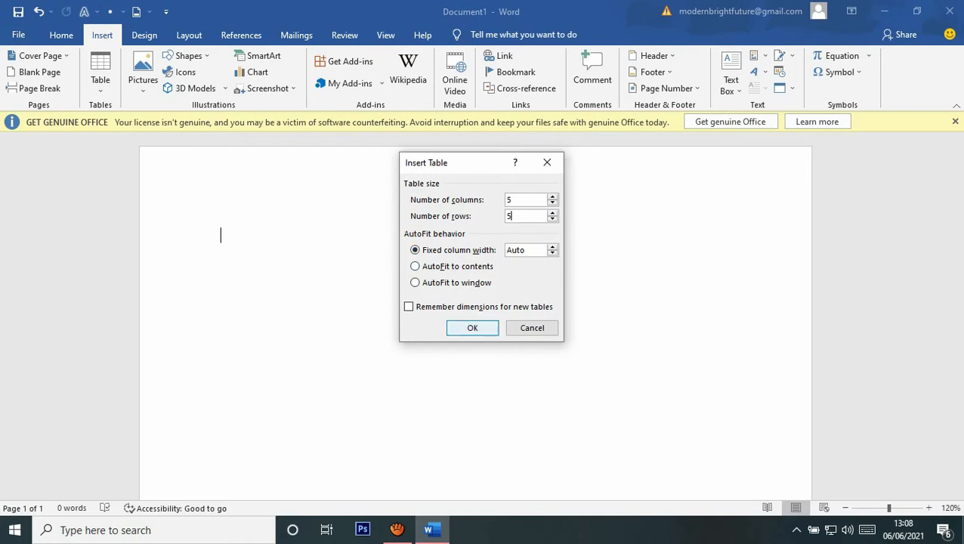
key("Return")
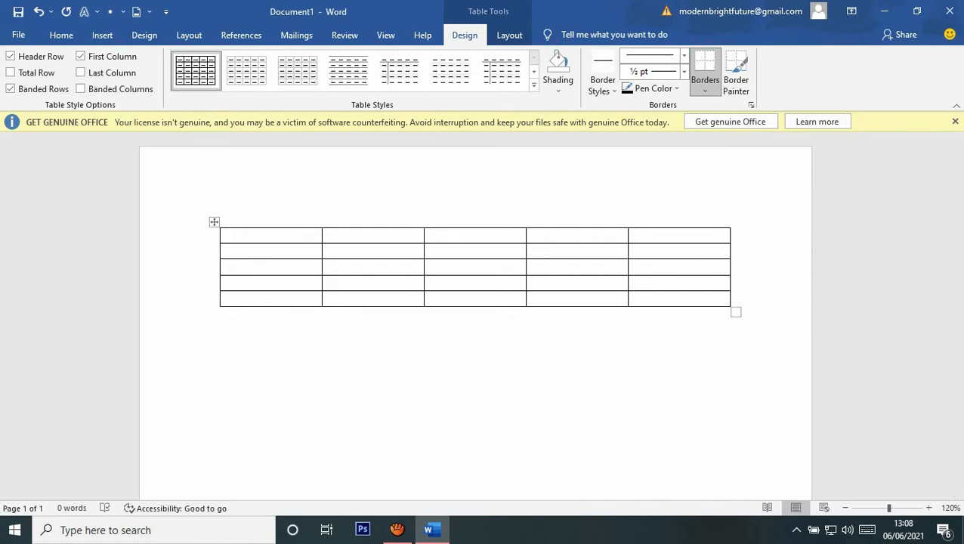
Insert a second table below the first with 5 columns, 5 rows and a fixed column width of 0.5.
left_click(221, 314)
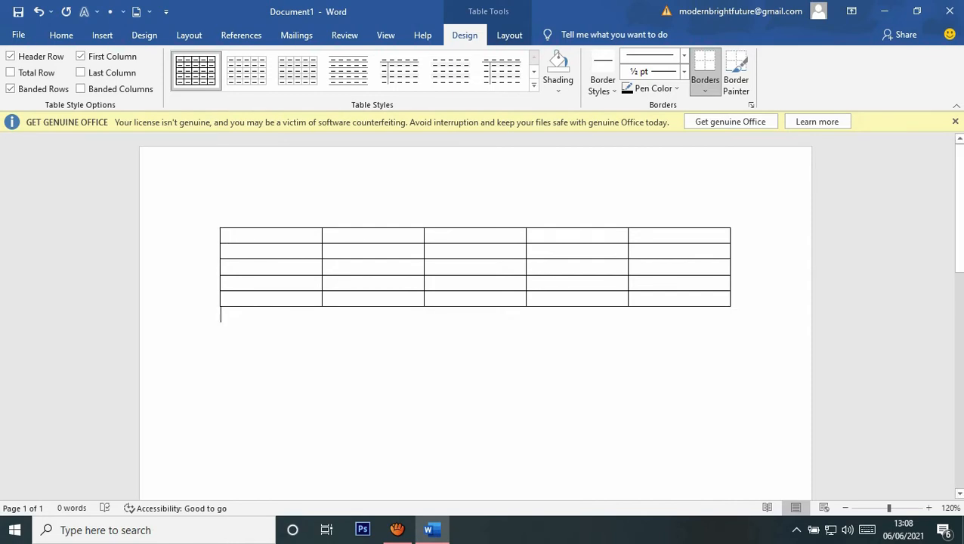
left_click(102, 35)
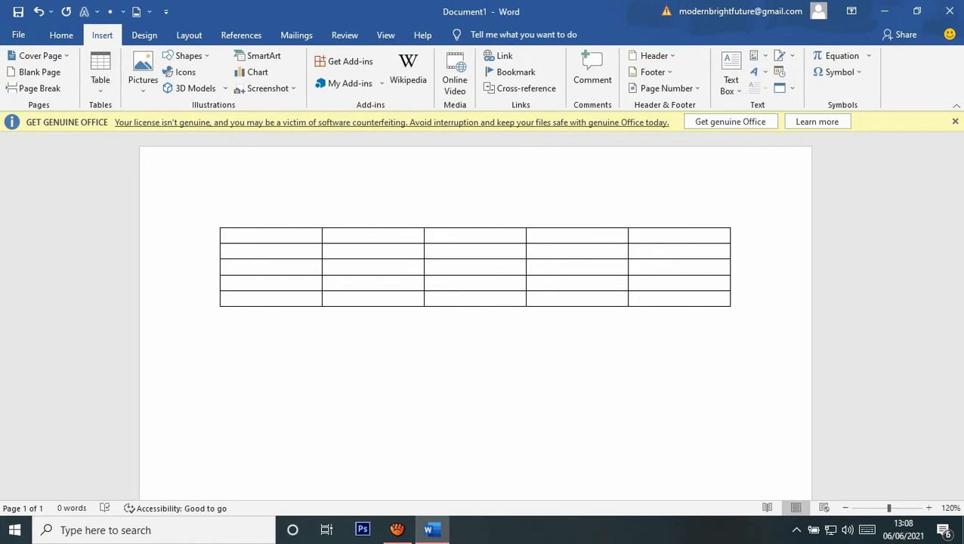
left_click(100, 71)
left_click(133, 233)
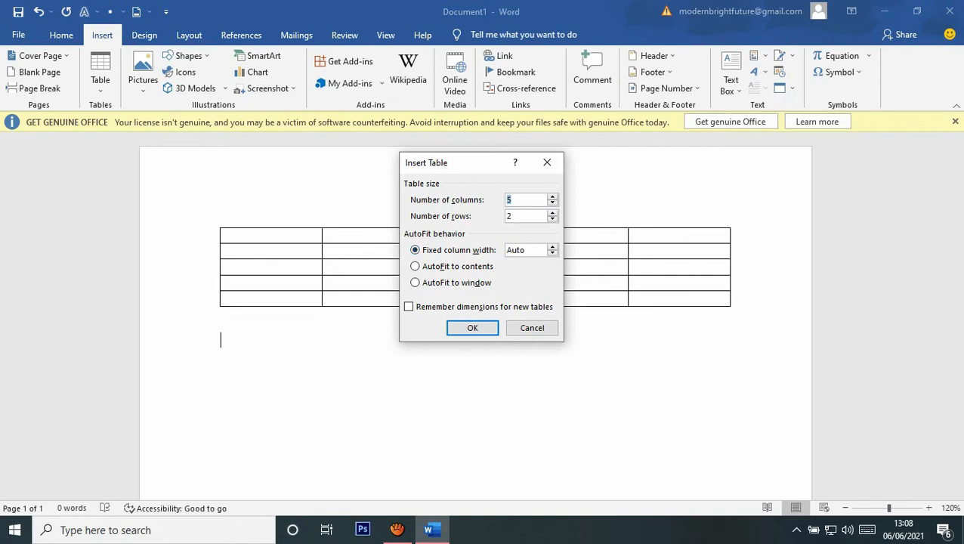
left_click(416, 250)
left_click_drag(526, 250, 505, 250)
key("BackSpace")
type("0.")
key("BackSpace")
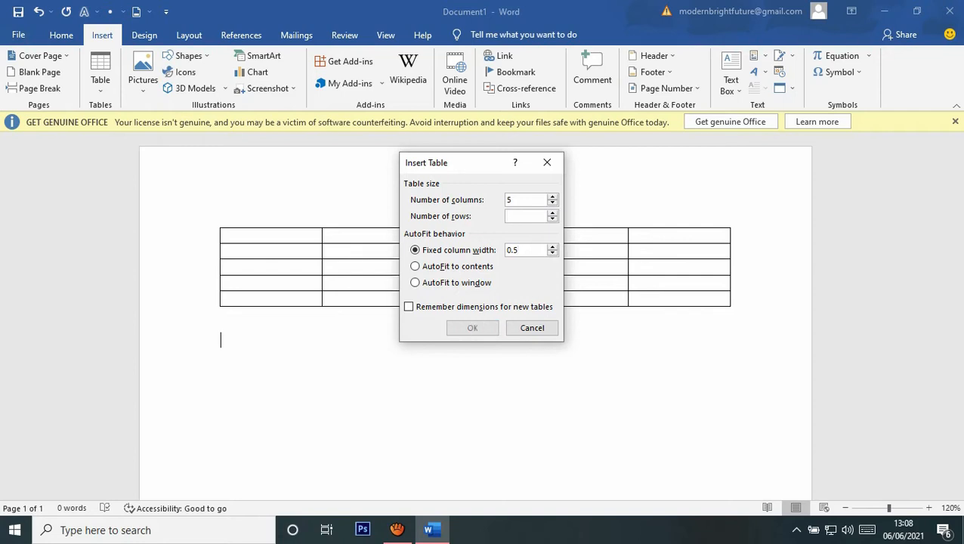
type("5")
key("Return")
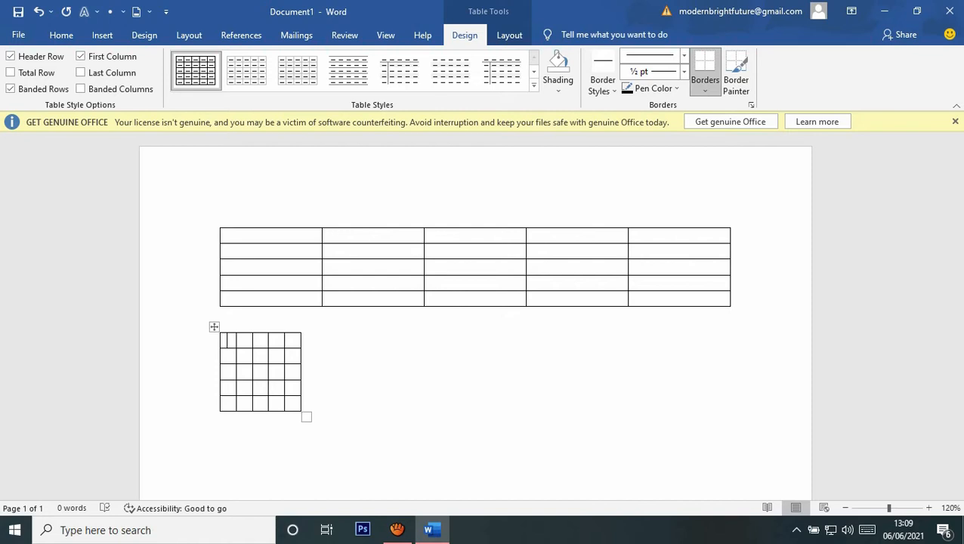
Try widening the second table's columns to different widths by moving their borders, and undo these width changes.
left_click_drag(300, 370, 573, 370)
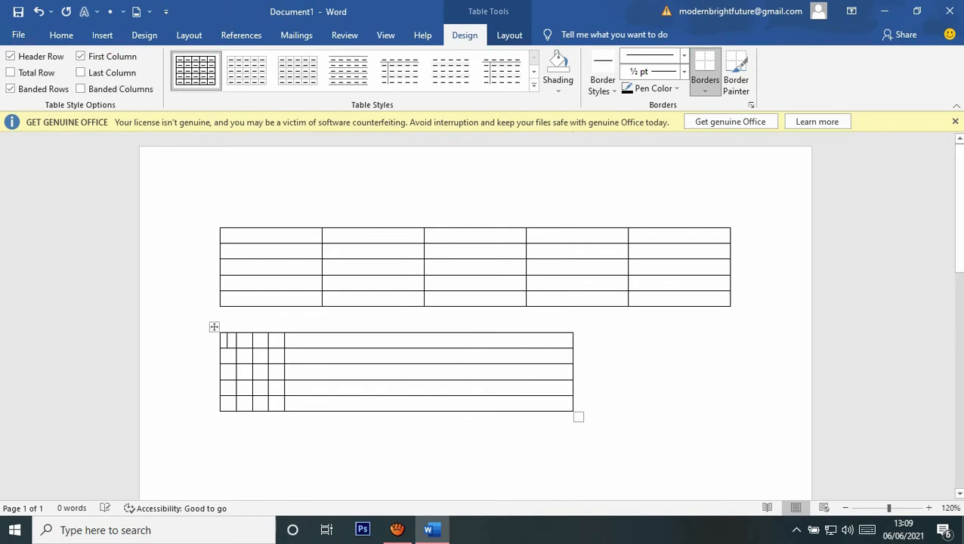
left_click_drag(284, 371, 444, 370)
left_click_drag(268, 370, 364, 370)
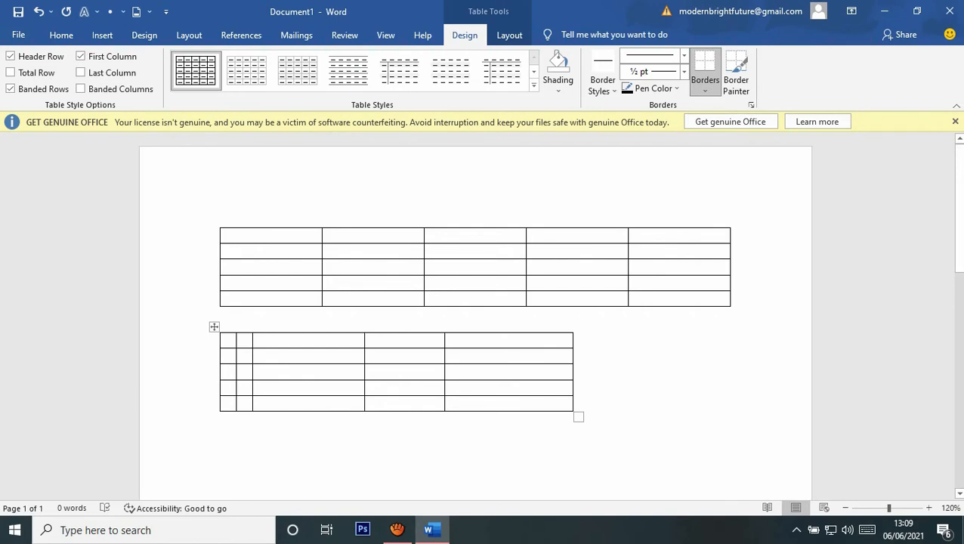
left_click_drag(252, 370, 325, 371)
left_click_drag(236, 371, 268, 370)
left_click_drag(395, 411, 396, 264)
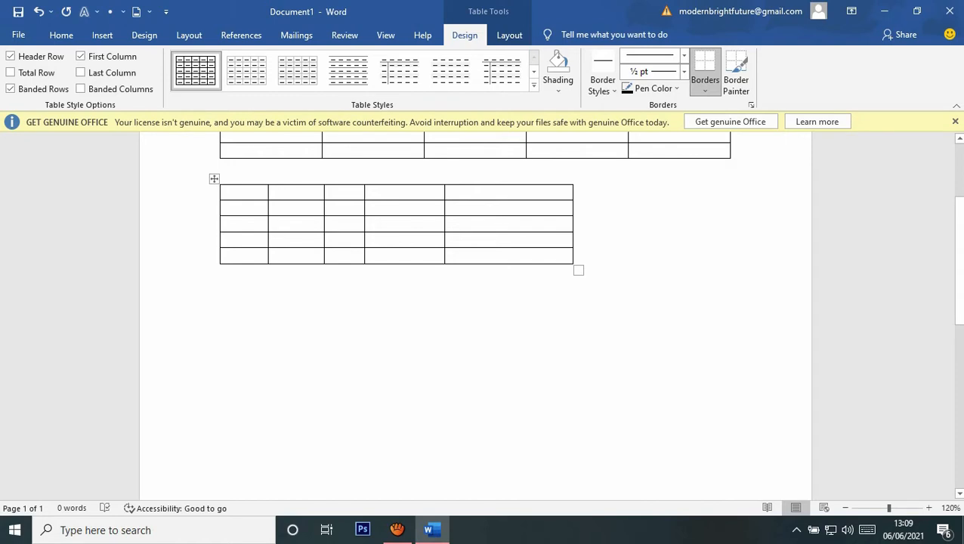
key("ctrl+z")
key("ctrl+z")
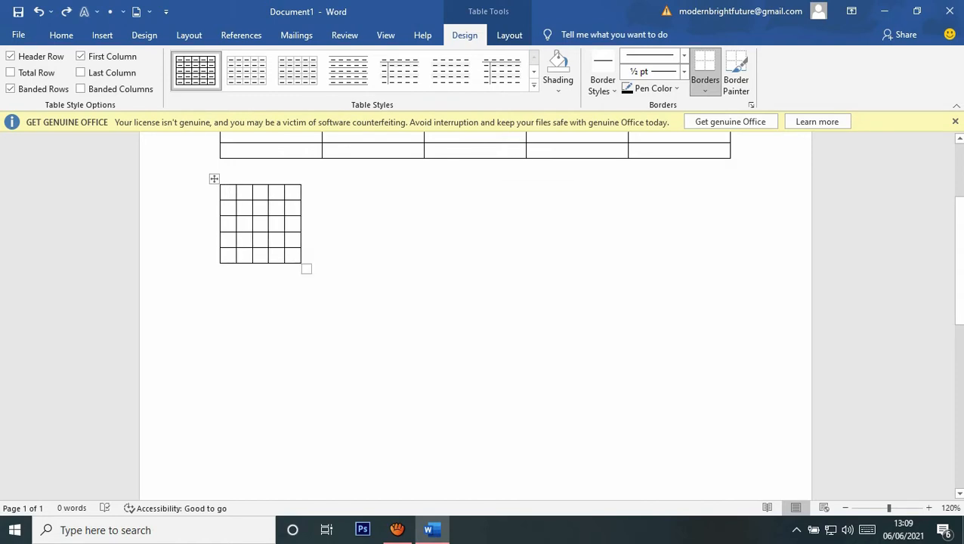
Enter "s.n", "the" and "the" on three separate lines in the first cell of the second table.
type("s.n")
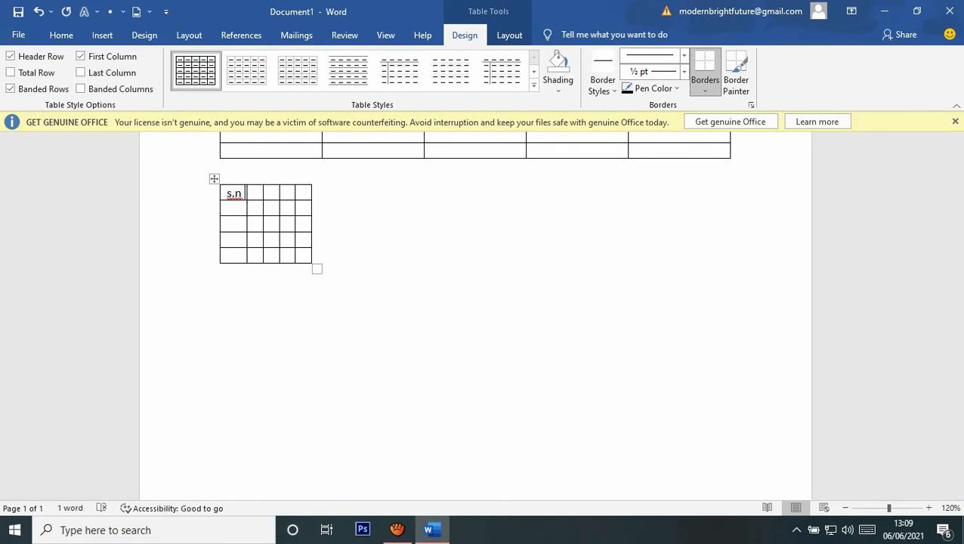
key("Return")
type("the")
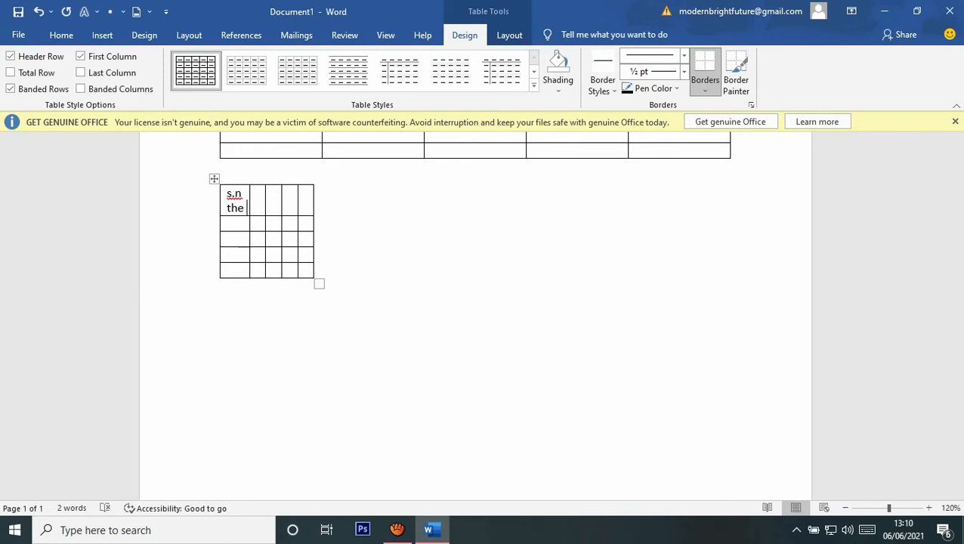
key("Return")
type("the")
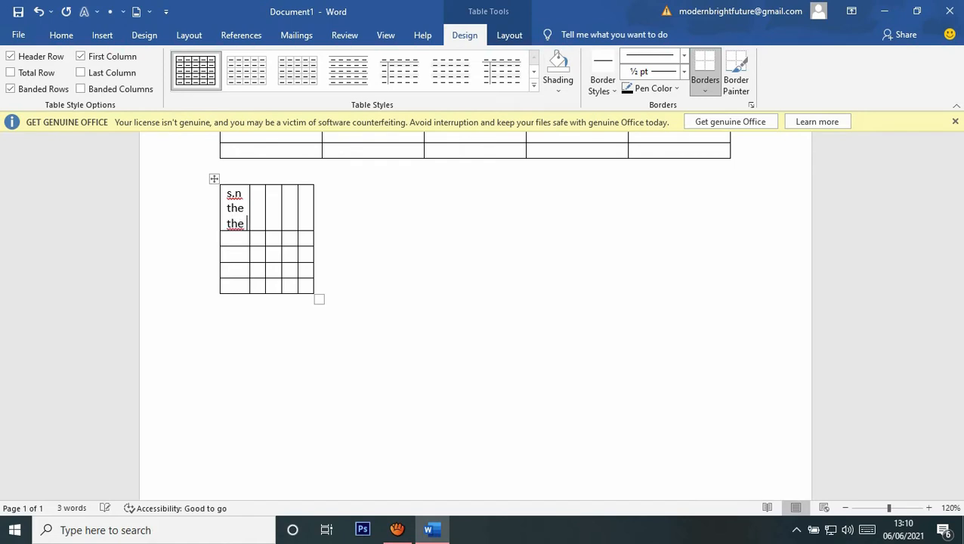
Delete both "the" lines under "s.n" in the first cell and re-enter a single "the" line.
key("BackSpace")
key("BackSpace")
key("BackSpace")
key("BackSpace")
key("BackSpace")
key("BackSpace")
key("BackSpace")
key("BackSpace")
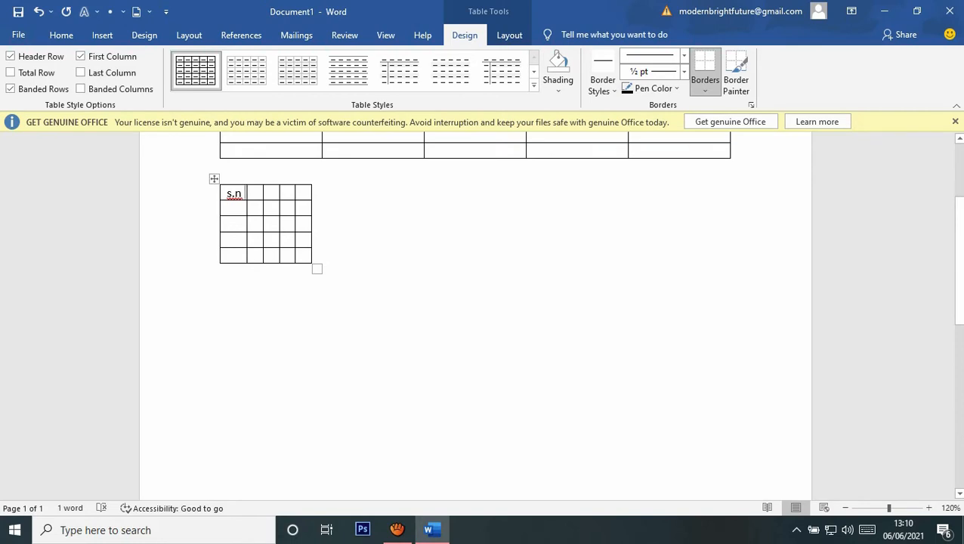
key("Return")
type("the")
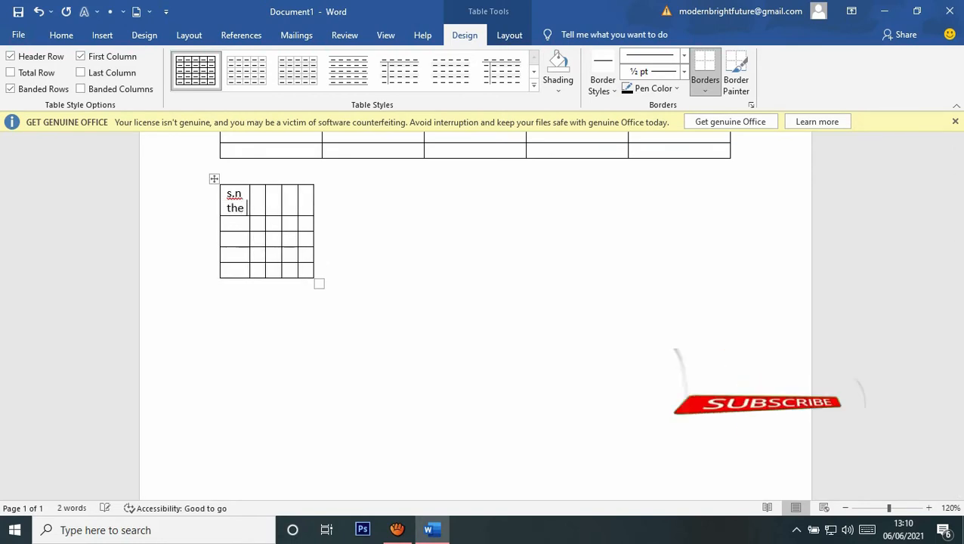
Widen the second table's columns to different widths by moving its outer edge and the inner column borders.
left_click_drag(250, 202, 251, 202)
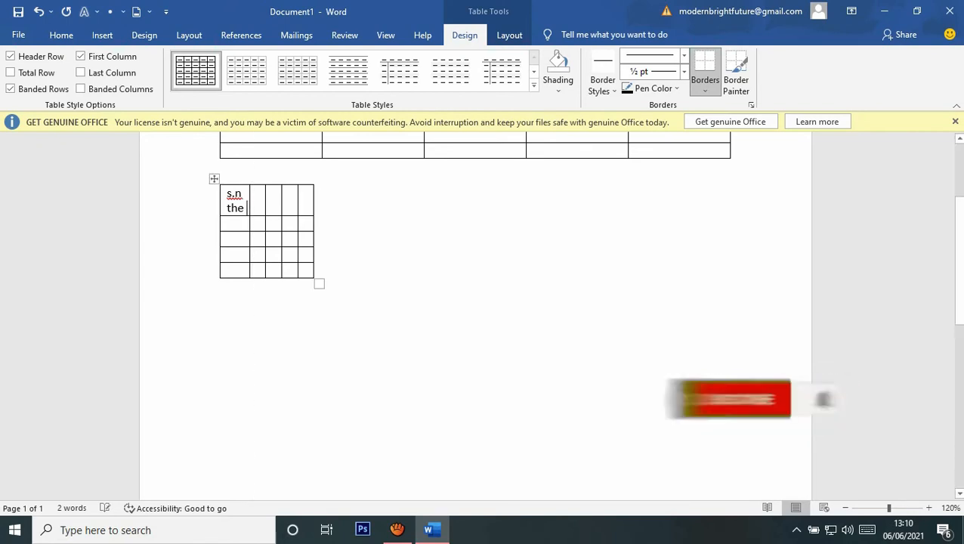
left_click_drag(314, 227, 557, 226)
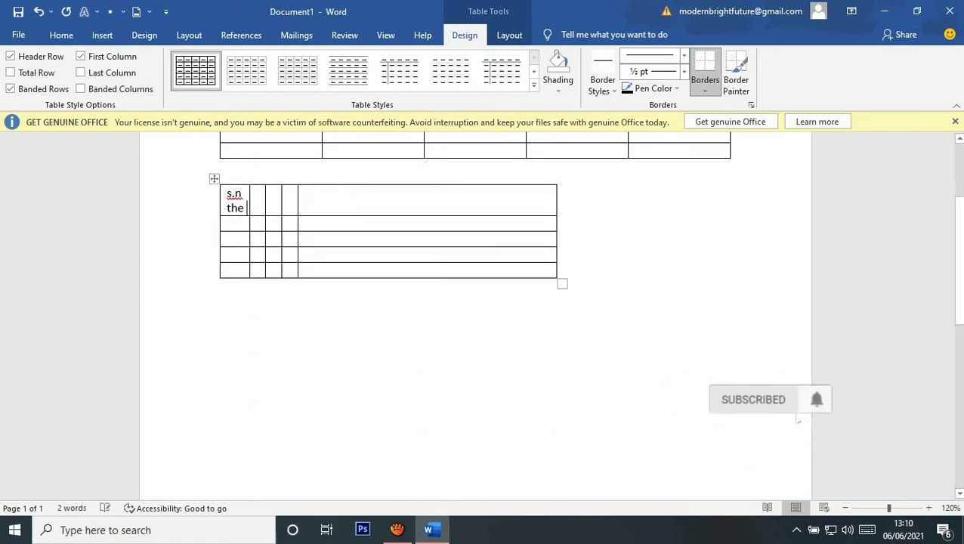
left_click_drag(297, 227, 405, 227)
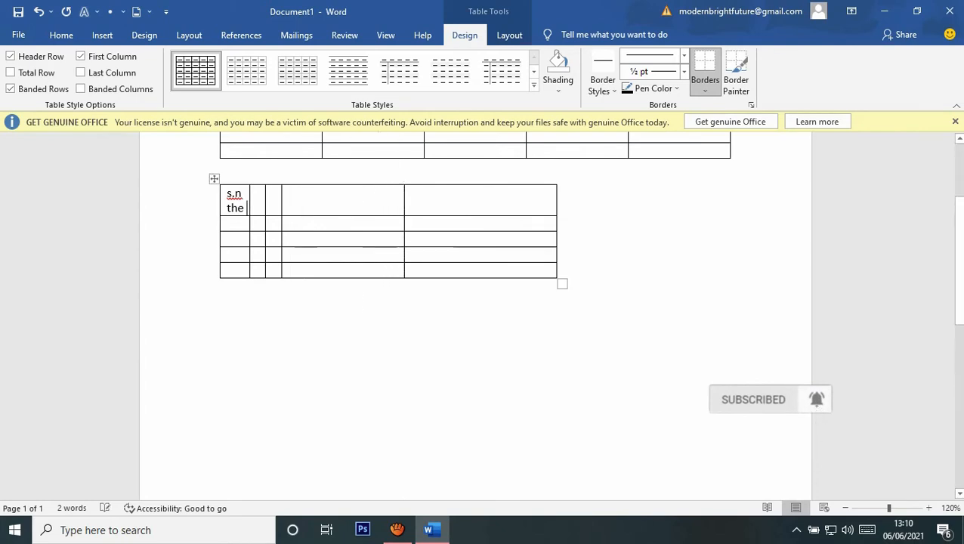
left_click(272, 194)
left_click_drag(282, 226, 356, 227)
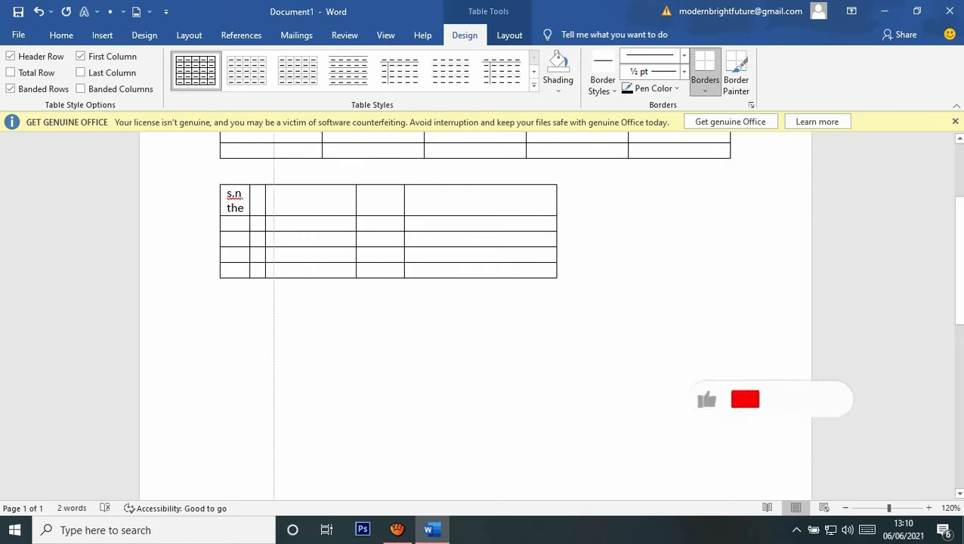
left_click_drag(265, 227, 332, 227)
left_click_drag(251, 226, 321, 227)
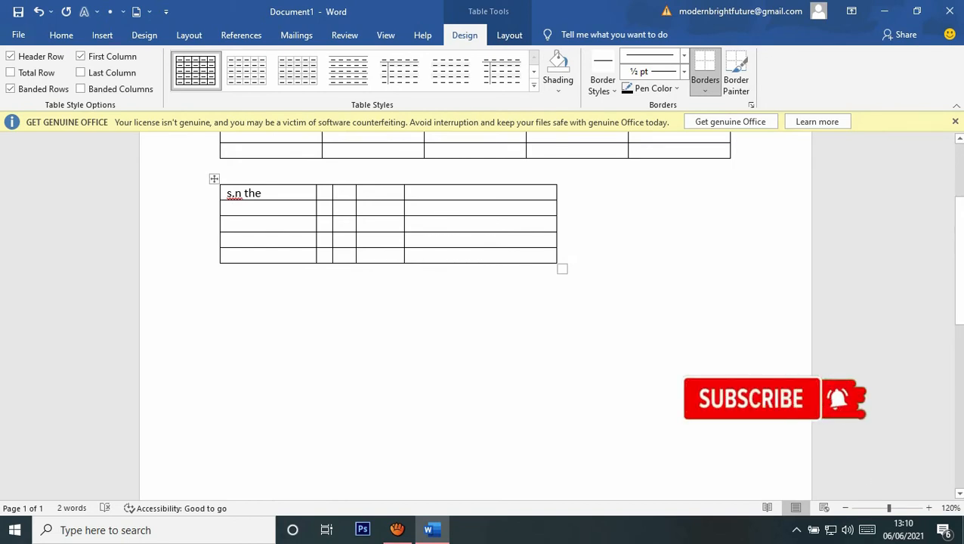
Insert a third table below the second with 5 columns, 5 rows and AutoFit to contents.
left_click(220, 273)
key("Return")
left_click(102, 35)
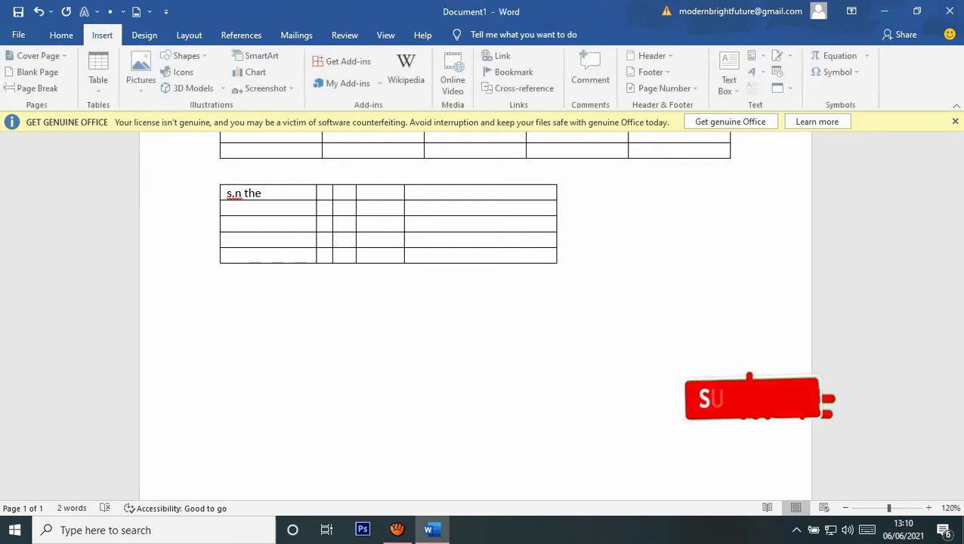
left_click(101, 76)
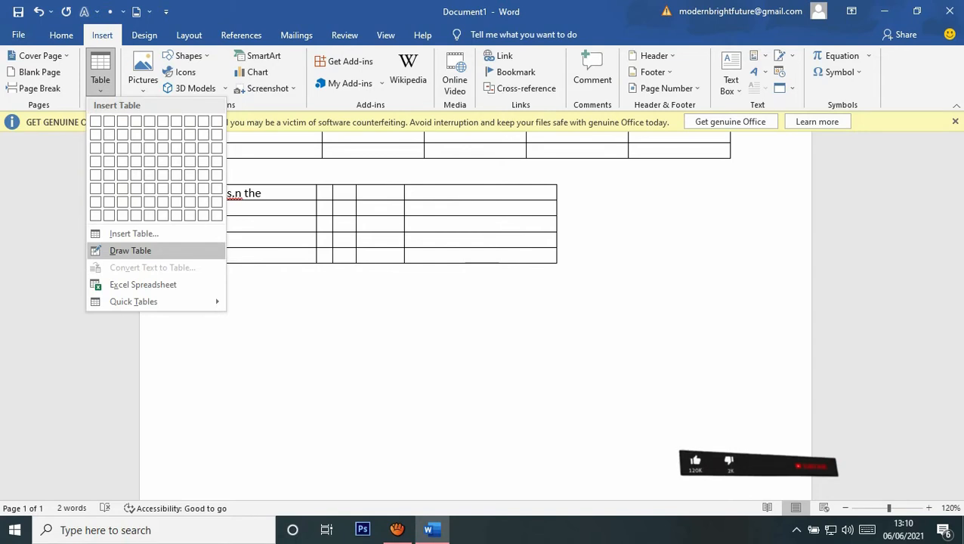
left_click(133, 233)
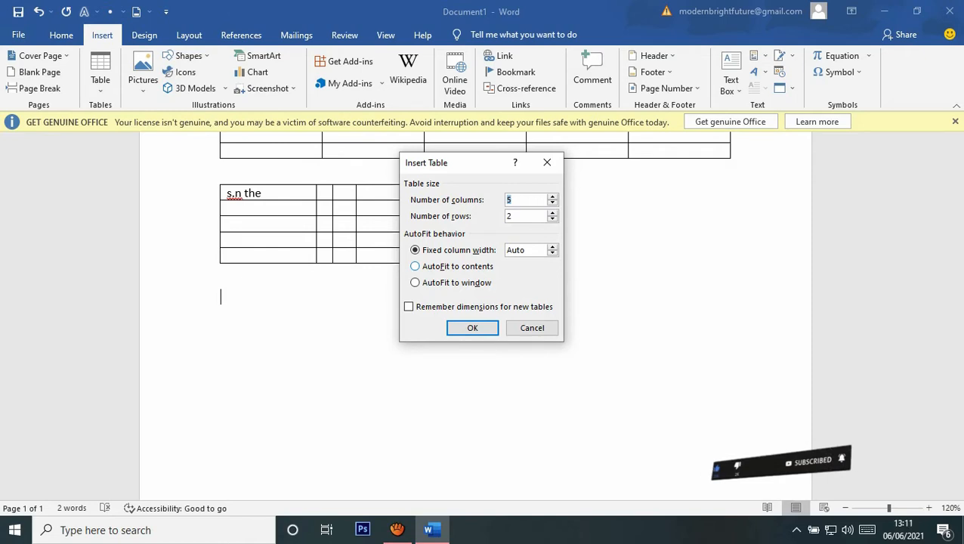
key("BackSpace")
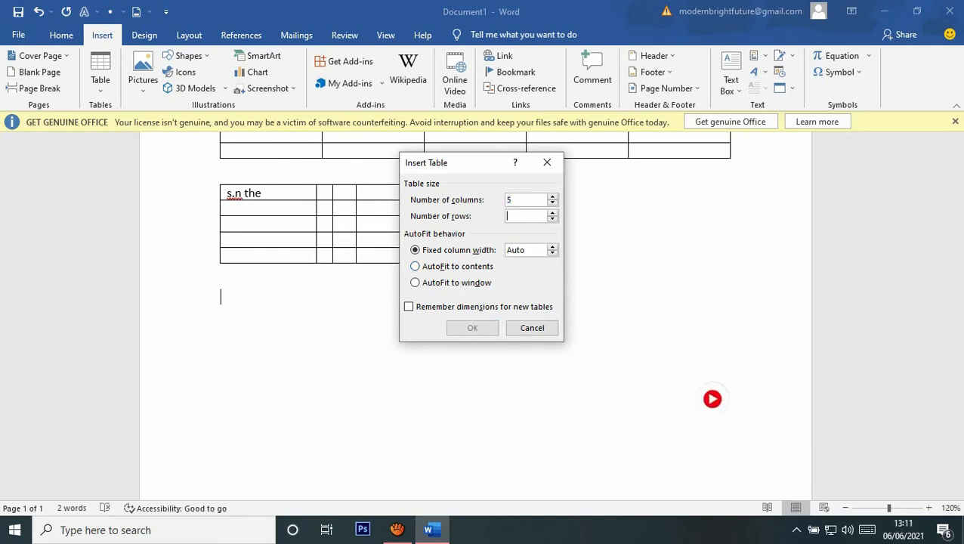
type("5")
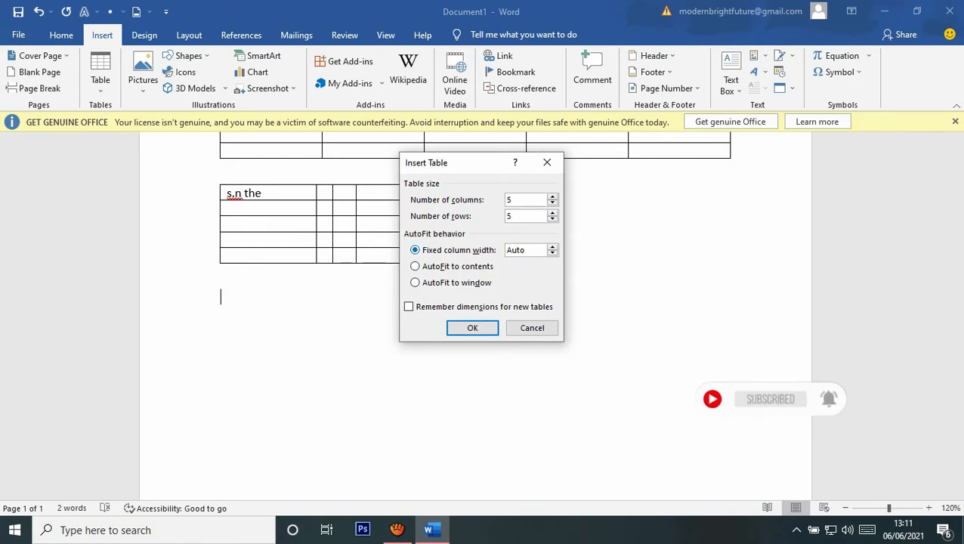
key("alt+f")
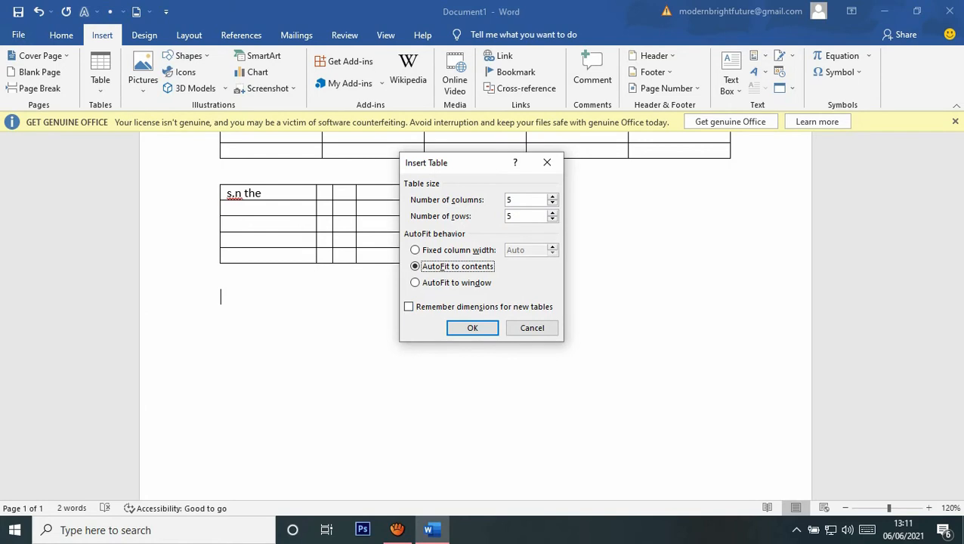
key("Return")
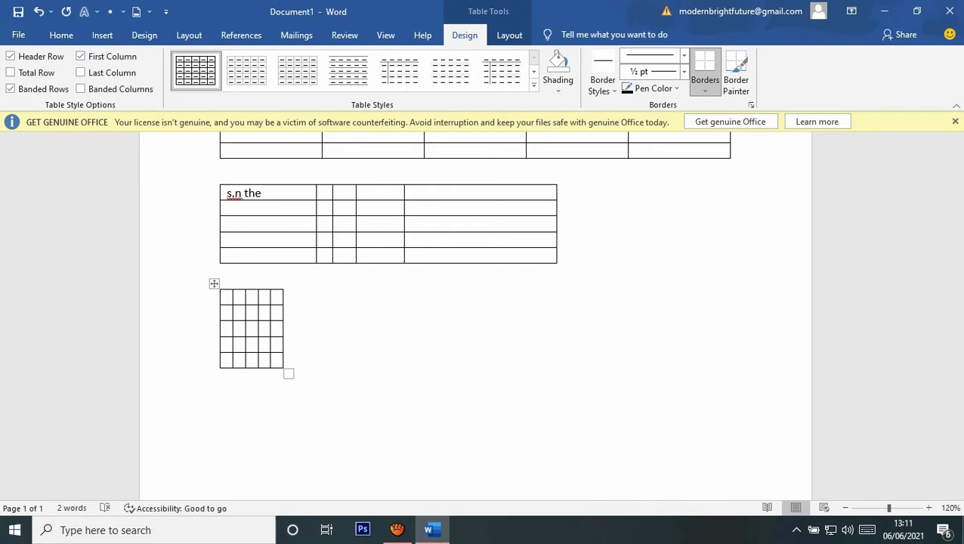
Enter "School / college" in the first cell of the third table.
type("schol")
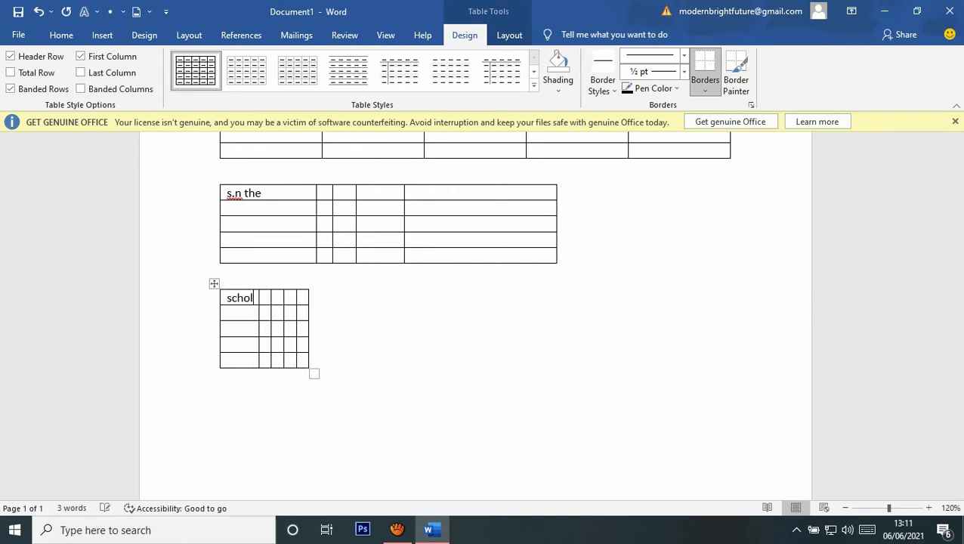
key("BackSpace")
type("ol ")
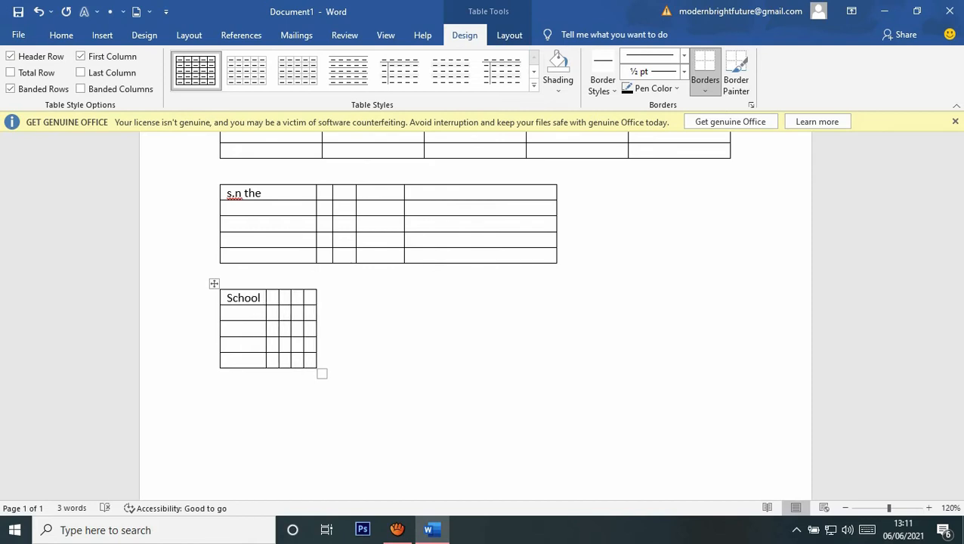
type("/ college")
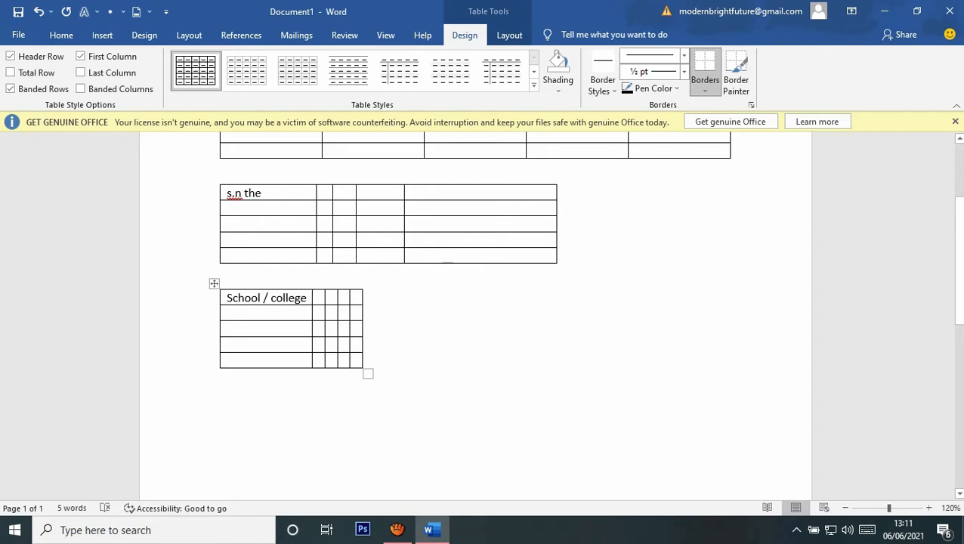
Insert a fourth table below the third with 5 columns, 5 rows and AutoFit to window.
left_click(220, 377)
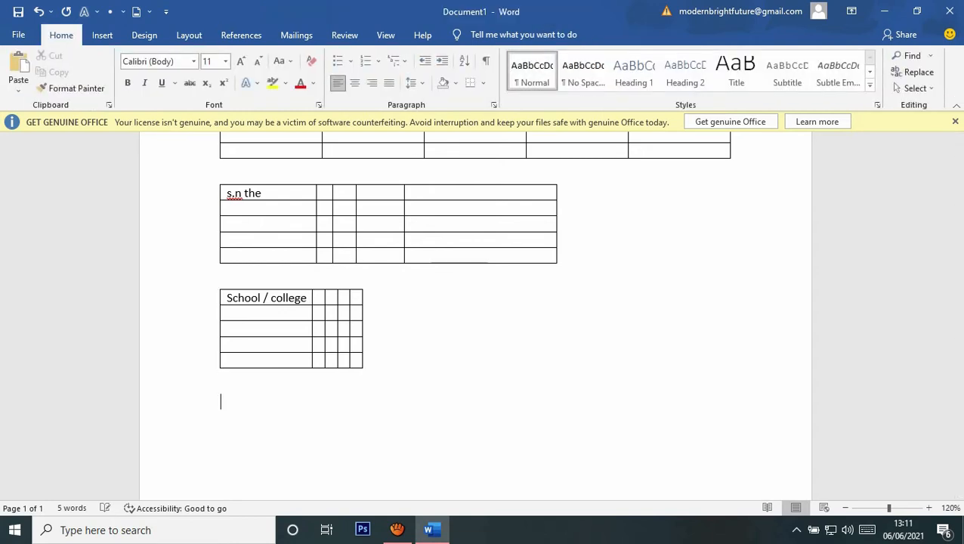
left_click(102, 34)
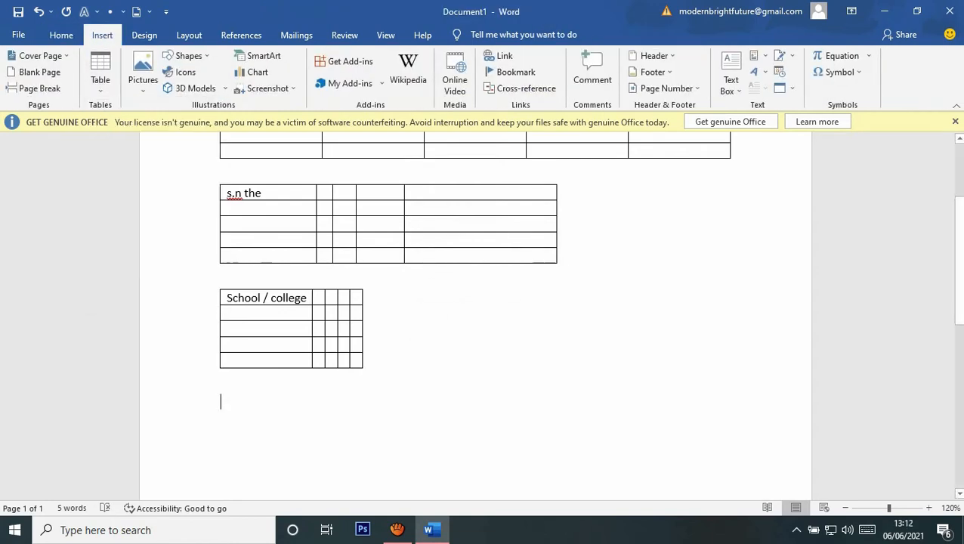
left_click(101, 72)
left_click(130, 239)
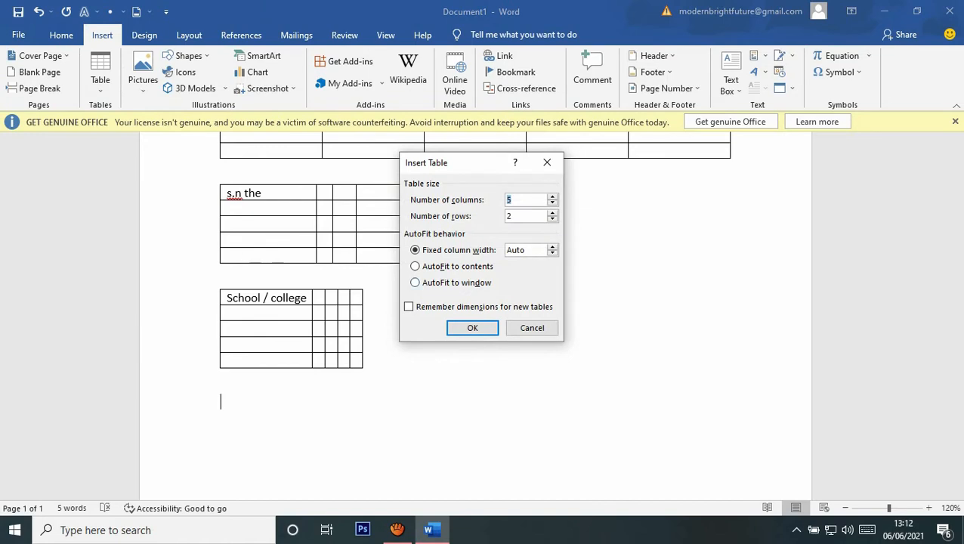
left_click(524, 216)
key("BackSpace")
type("5")
left_click(452, 282)
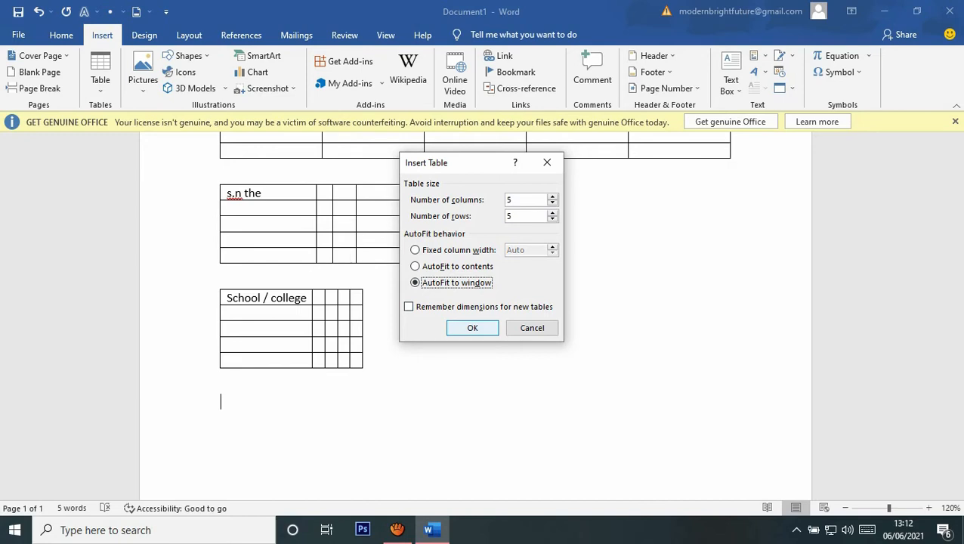
key("Return")
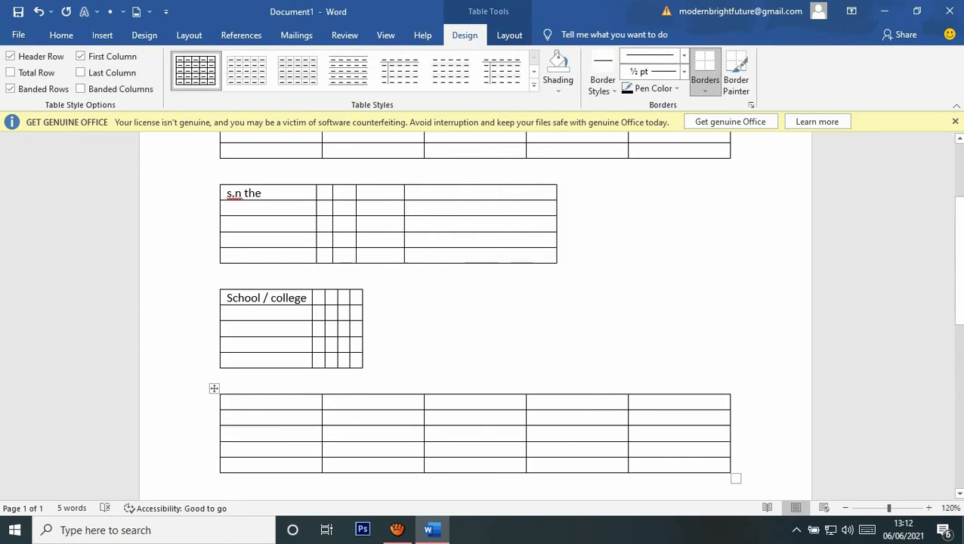
Draw the outer frame of a fifth table, about 16.7 cm wide and 4.4 cm high, below the fourth table.
scroll(476, 318, "down", 2)
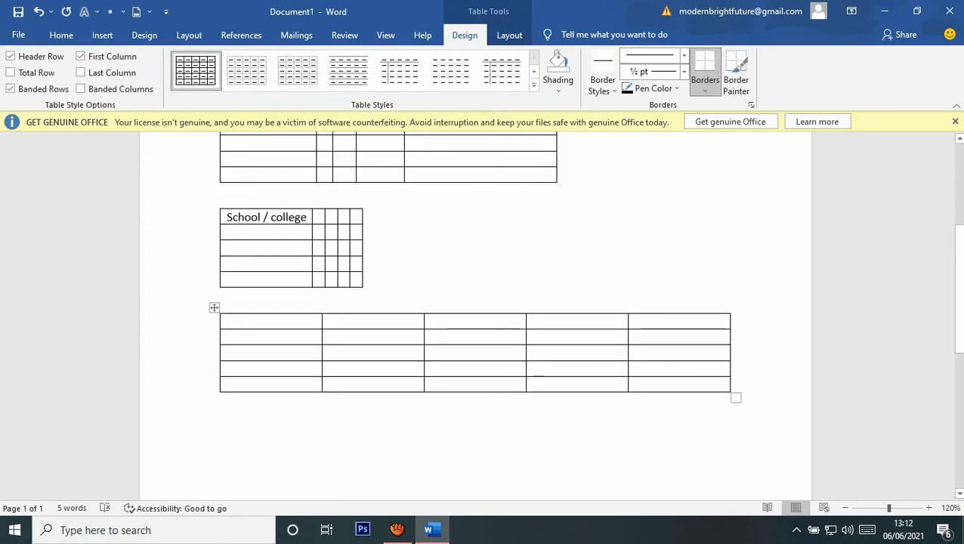
scroll(475, 318, "down", 3)
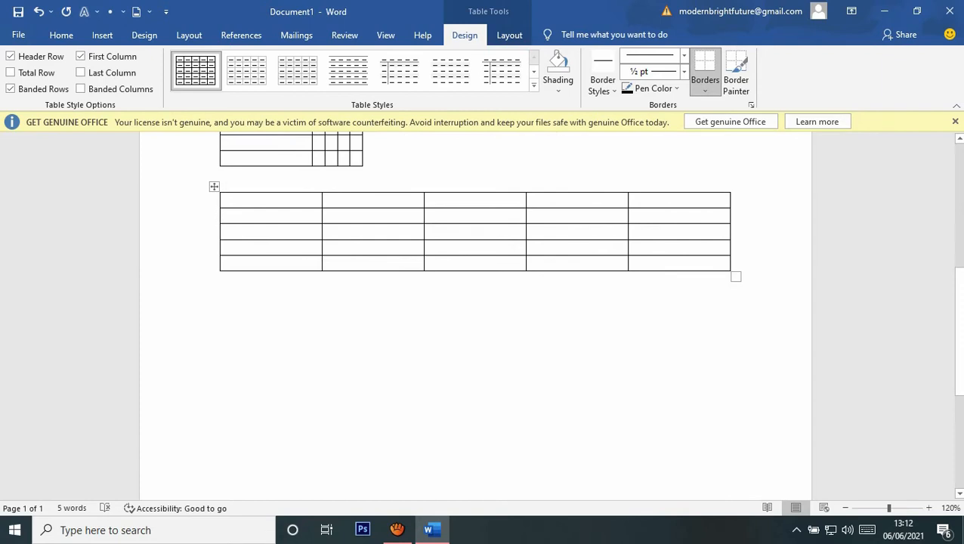
left_click(220, 277)
key("Return")
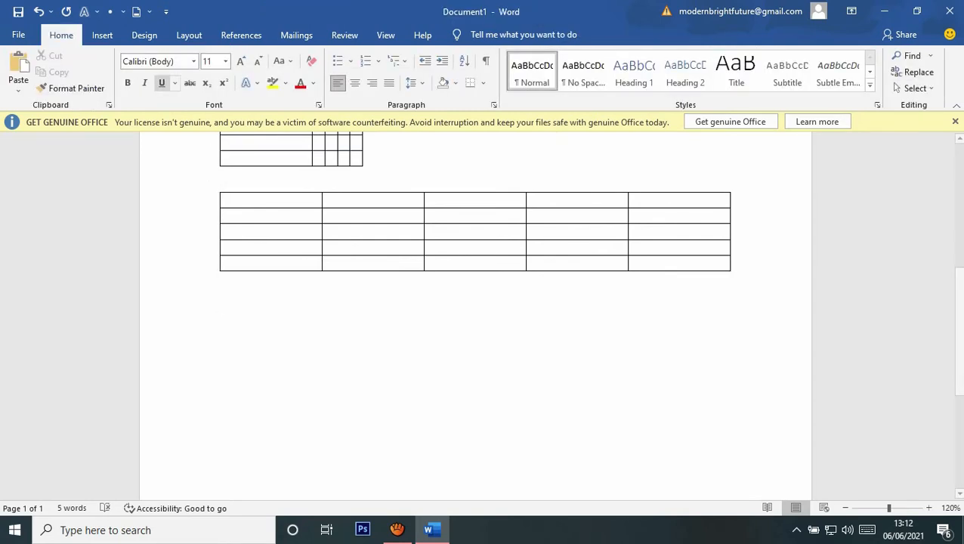
left_click(102, 35)
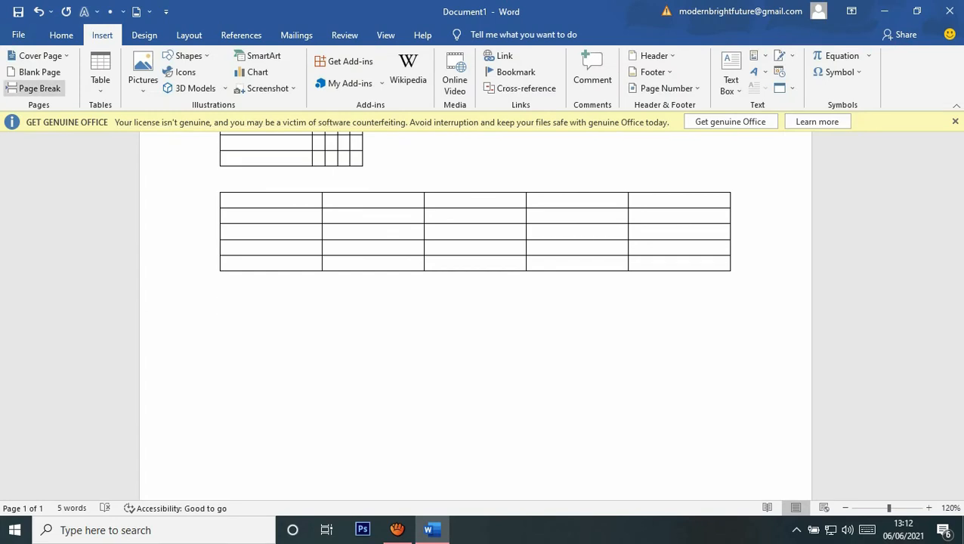
left_click(100, 71)
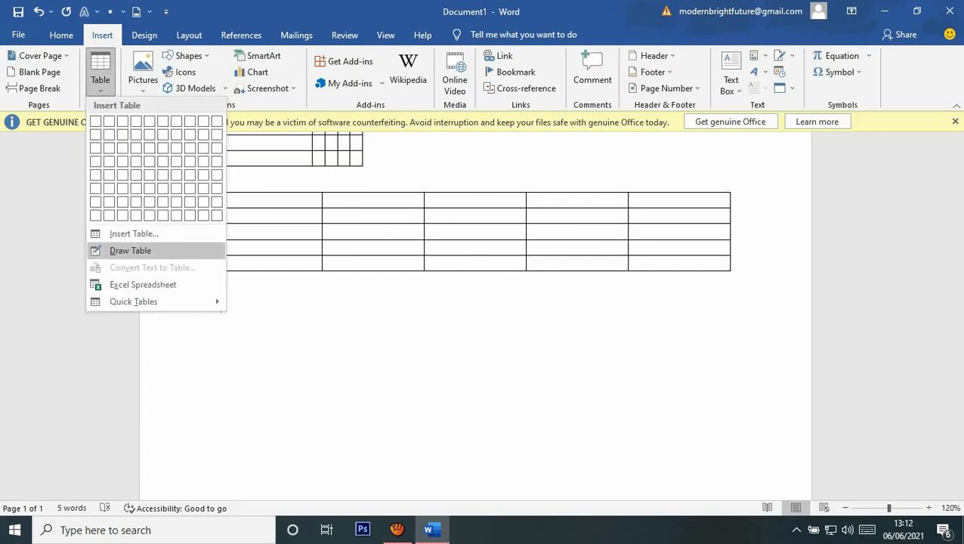
left_click(130, 250)
mouse_move(213, 306)
left_mouse_down()
mouse_move(611, 290)
mouse_move(748, 446)
left_mouse_up()
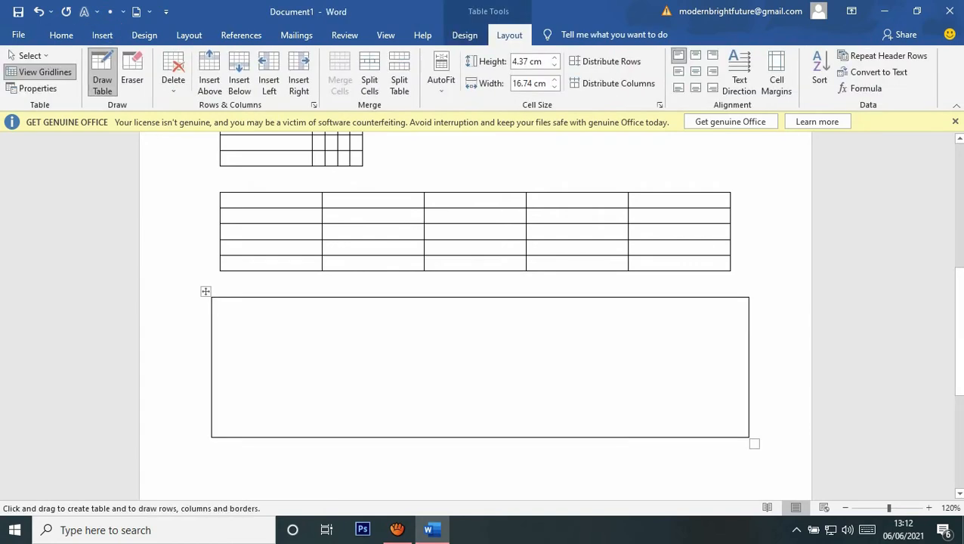
Draw three row lines across the fifth table and three column lines, two of them starting below the first row, and leave drawing mode.
mouse_move(213, 337)
left_mouse_down()
mouse_move(423, 336)
mouse_move(674, 317)
mouse_move(747, 325)
left_mouse_up()
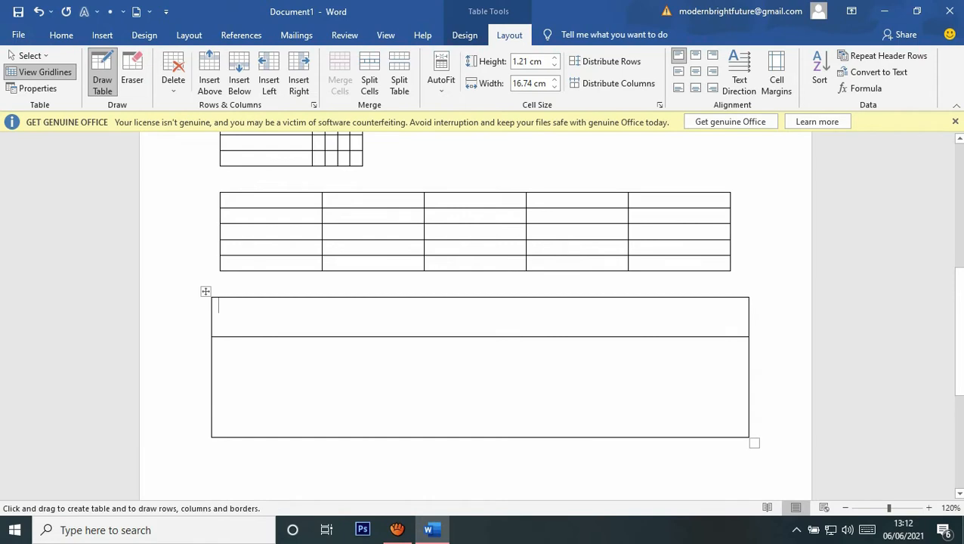
left_click_drag(219, 376, 453, 376)
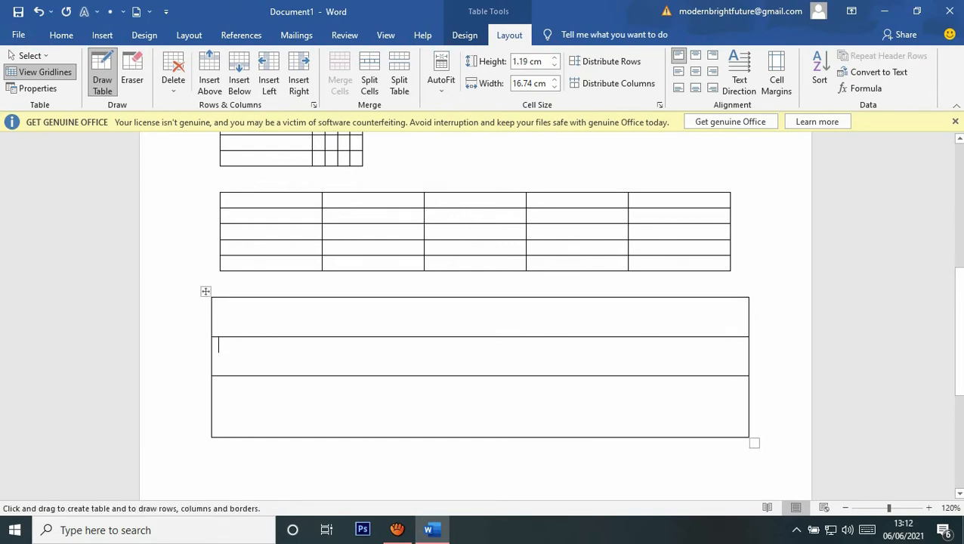
mouse_move(323, 296)
left_mouse_down()
mouse_move(339, 405)
mouse_move(324, 426)
left_mouse_up()
left_click_drag(460, 338, 460, 436)
left_click_drag(602, 338, 602, 437)
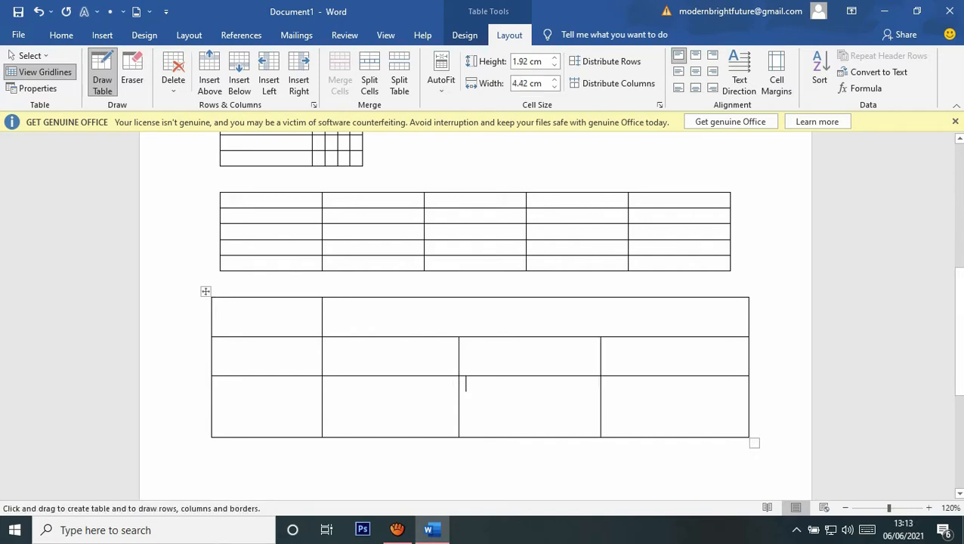
mouse_move(212, 410)
left_mouse_down()
mouse_move(458, 410)
mouse_move(650, 391)
mouse_move(695, 408)
mouse_move(744, 409)
left_mouse_up()
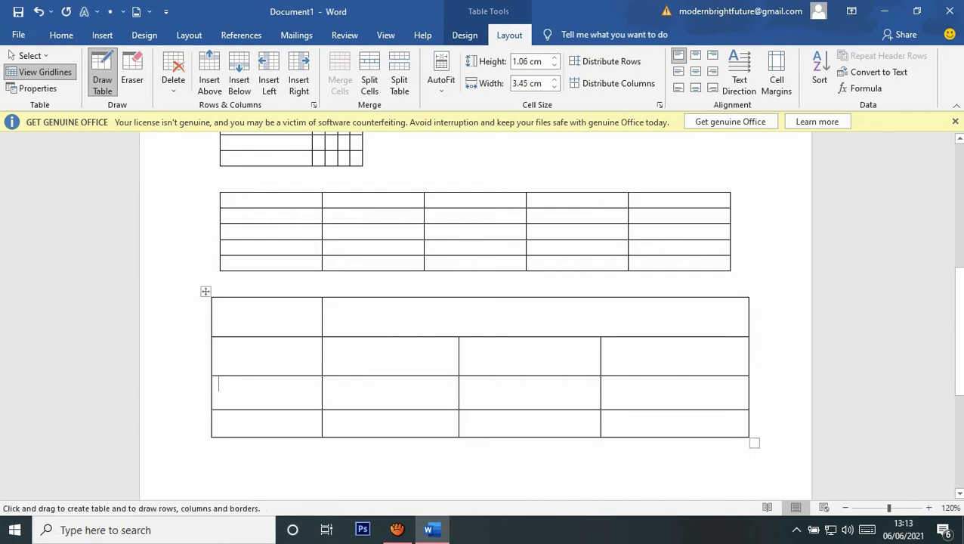
scroll(482, 317, "down", 2)
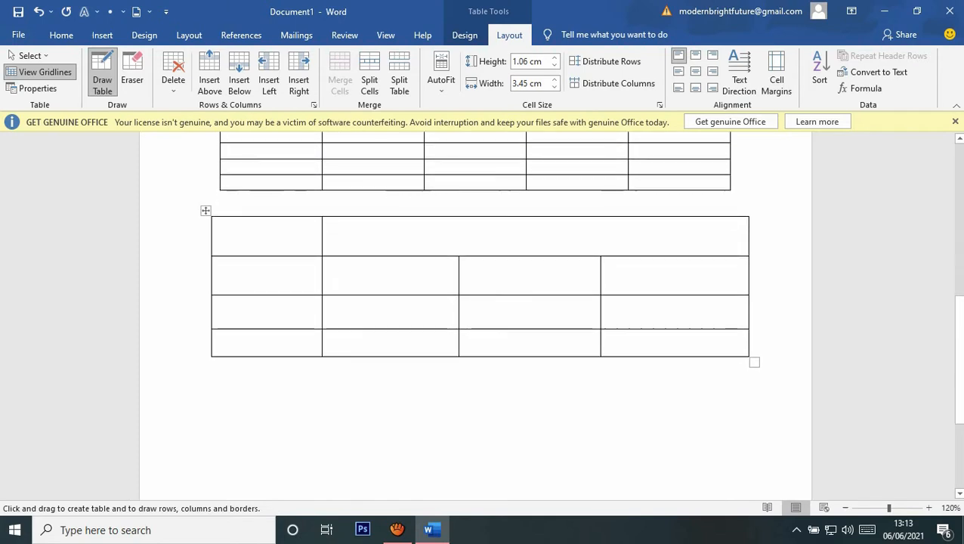
scroll(482, 303, "up", 1)
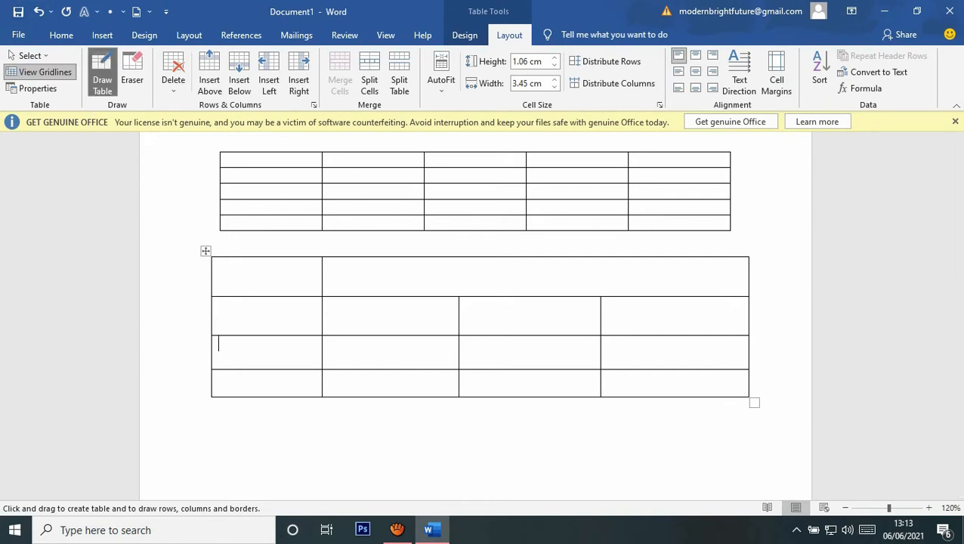
left_click(223, 269)
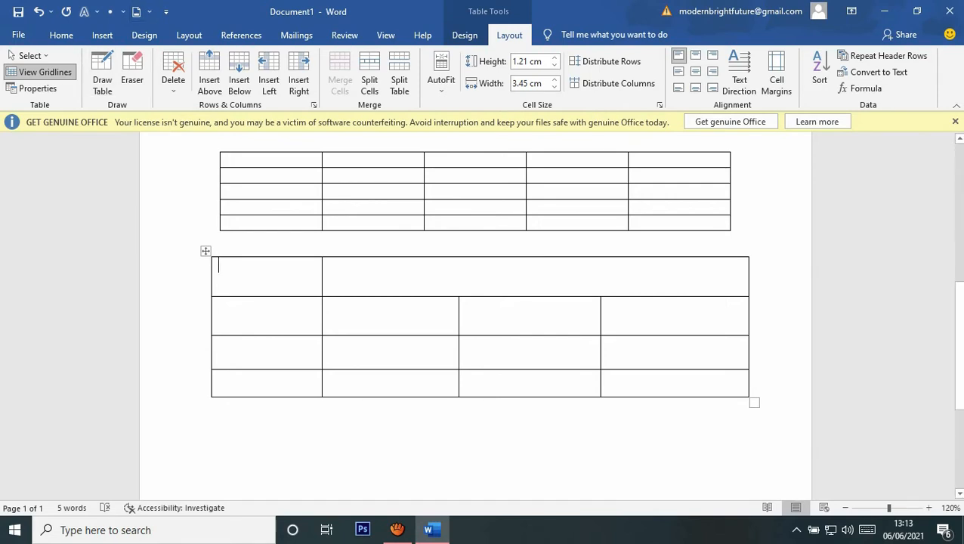
Insert an embedded Excel spreadsheet on a new line below the fifth table, dismiss the licence notice and return to the document.
scroll(475, 317, "down", 1)
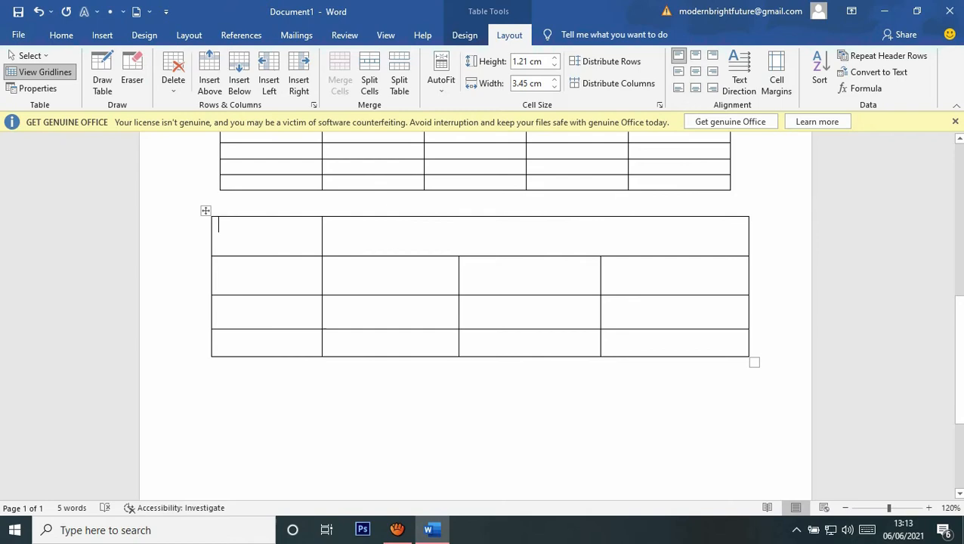
left_click(222, 365)
key("Return")
left_click(102, 35)
left_click(100, 74)
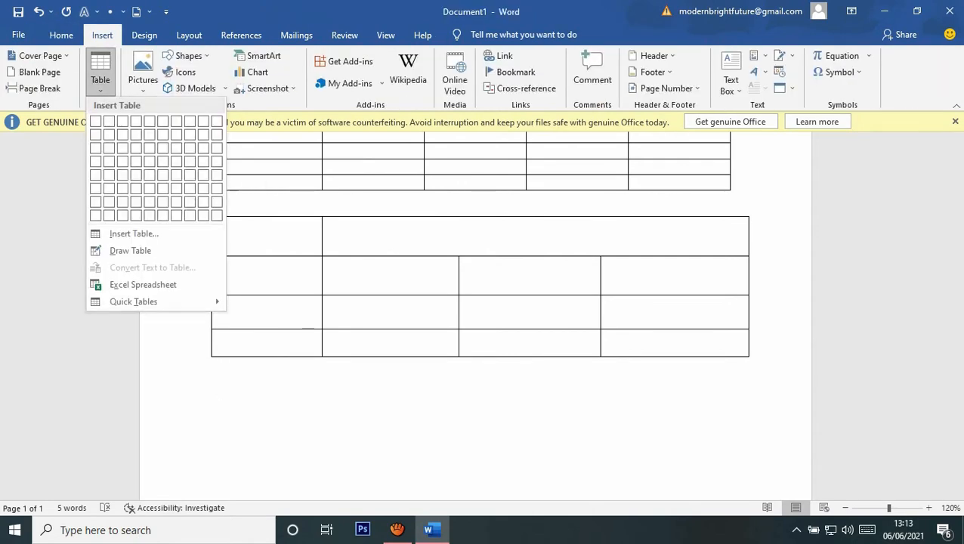
mouse_move(133, 301)
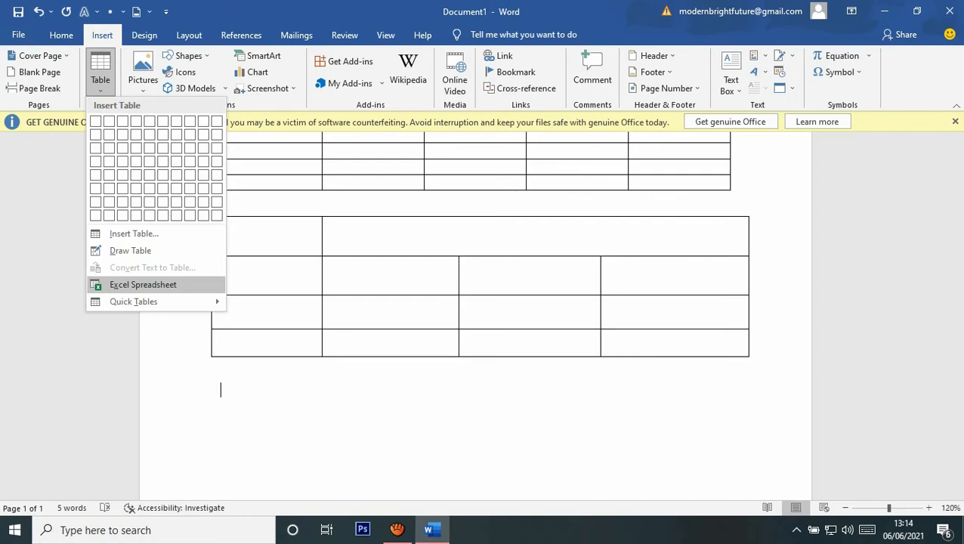
left_click(144, 285)
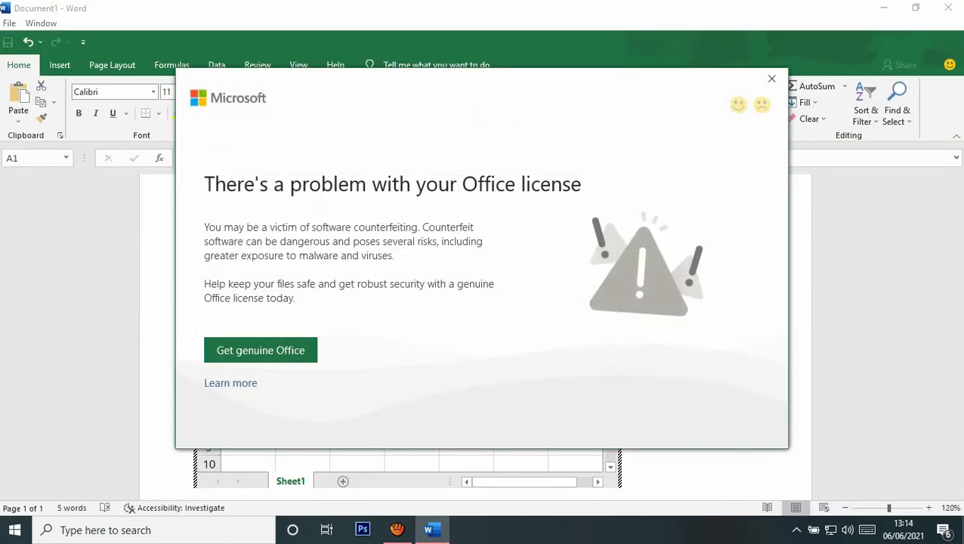
left_click(771, 78)
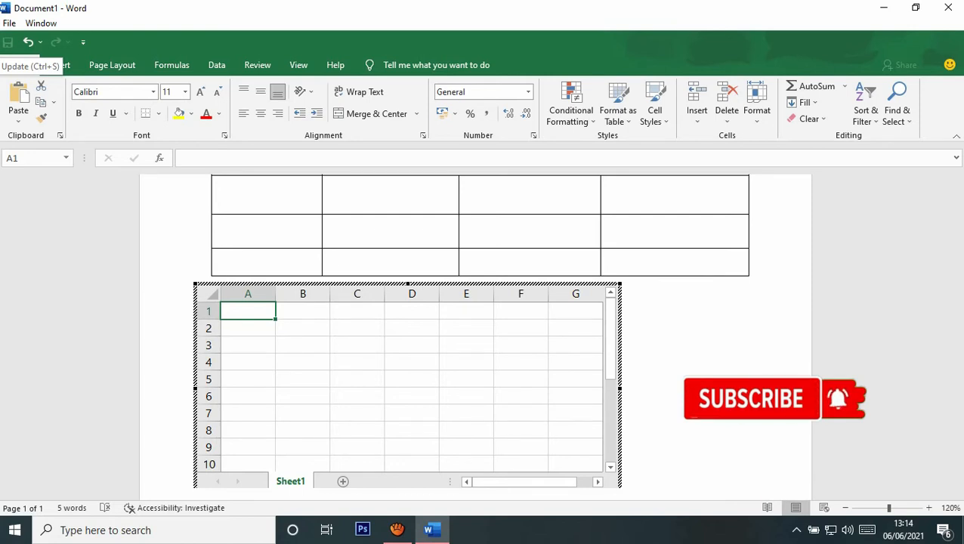
left_click(750, 398)
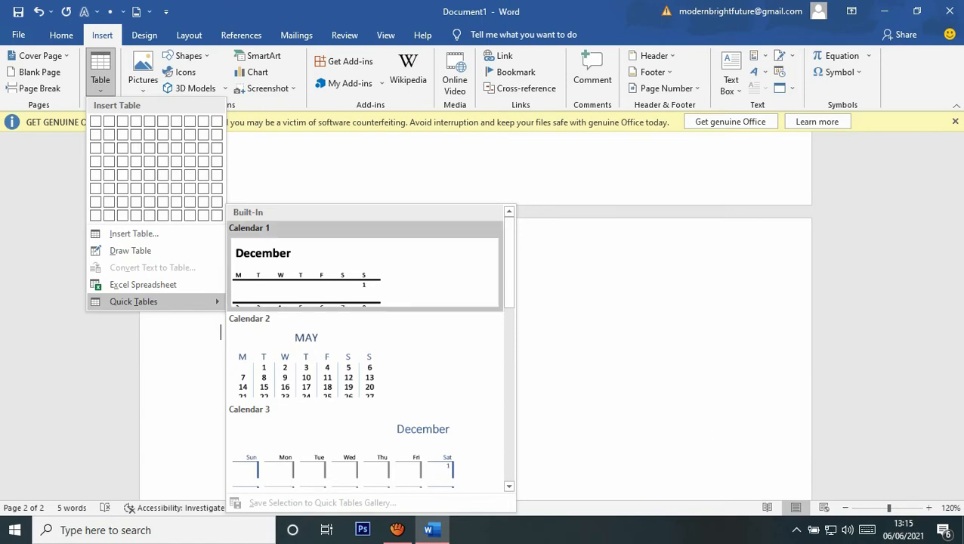
Insert the built-in Calendar 2 quick table on the second page.
scroll(363, 355, "down", 6)
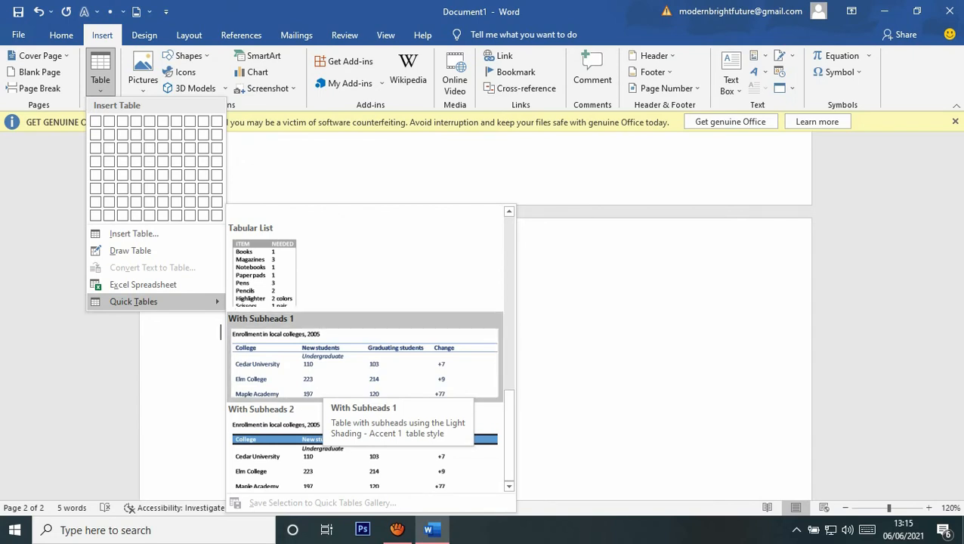
scroll(362, 355, "up", 6)
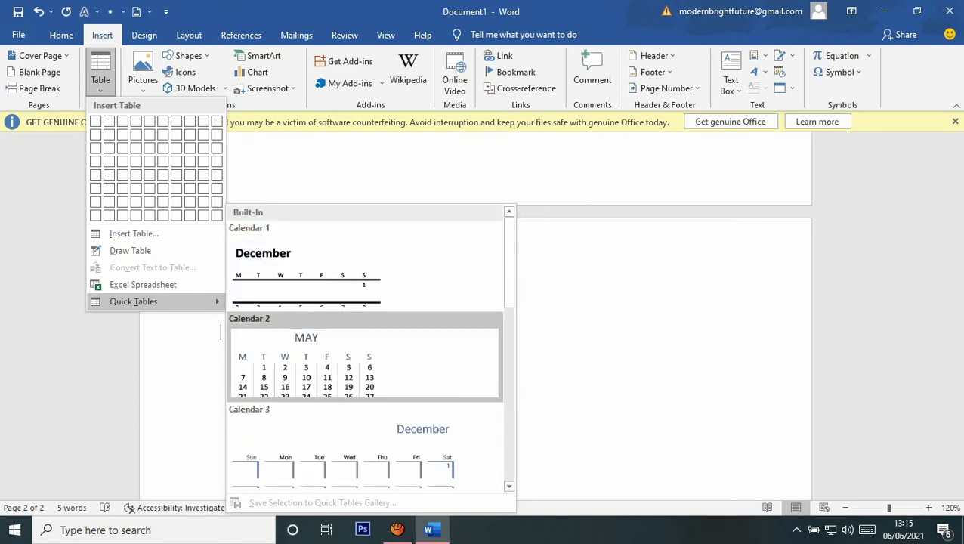
left_click(362, 355)
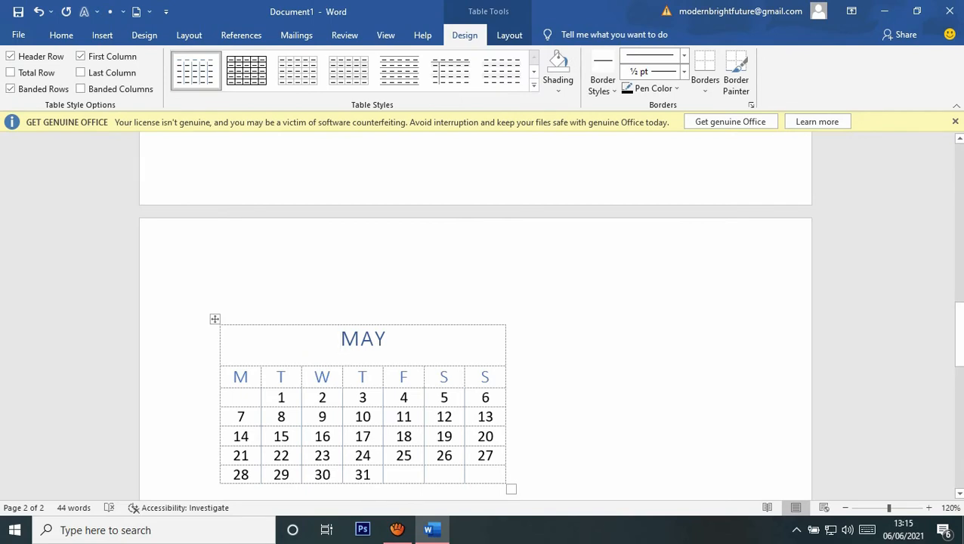
Remove the 31 from the calendar's last row and replace its month title with BAISHAKHA.
scroll(362, 355, "down", 1)
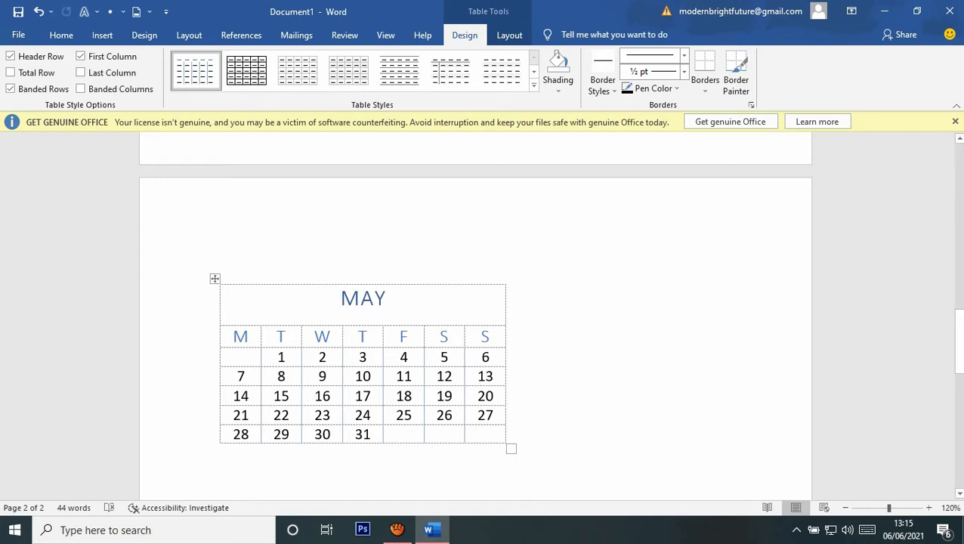
left_click(369, 434)
key("BackSpace")
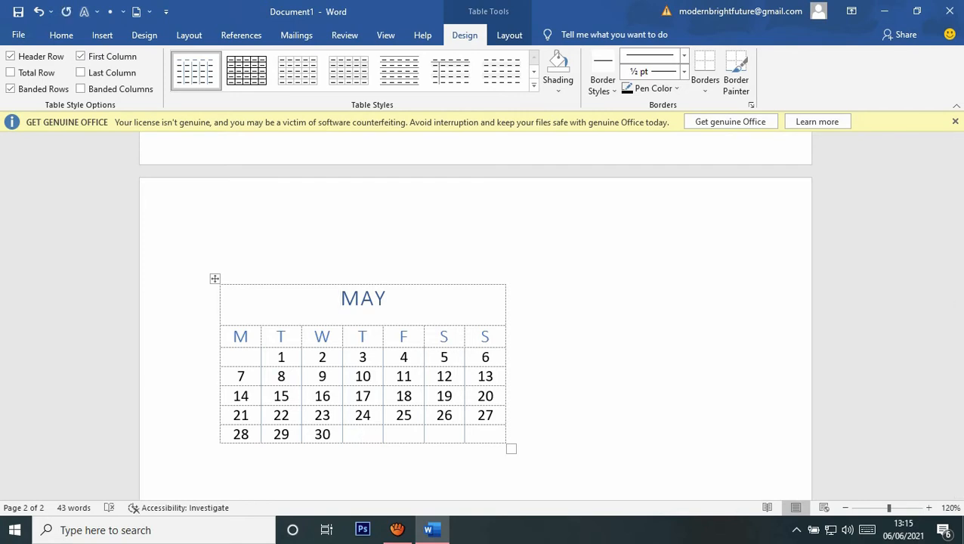
left_click(387, 298)
key("BackSpace")
key("BackSpace")
key("BackSpace")
type("BAISHAKHA")
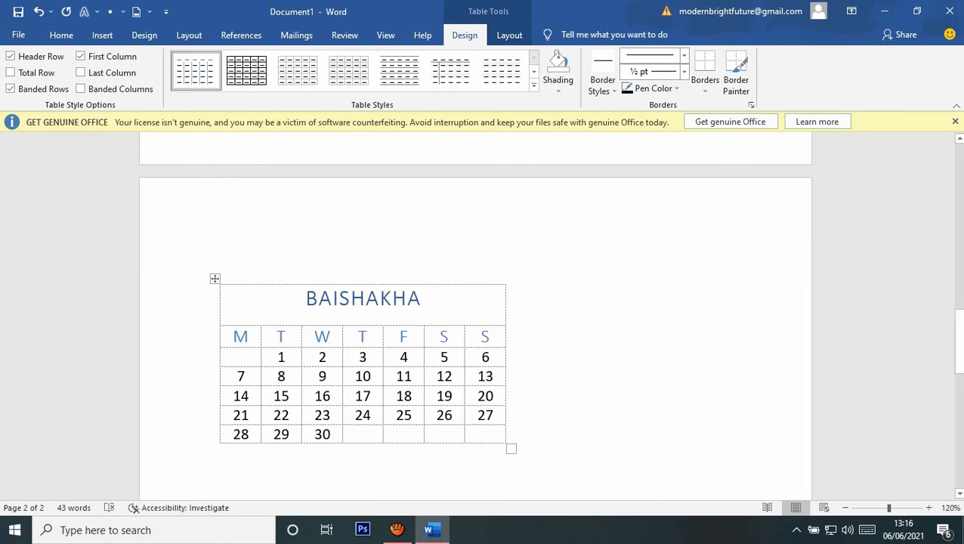
Clear the contents of all cells in the calendar table while keeping its grid.
left_click(215, 278)
key("ctrl+c")
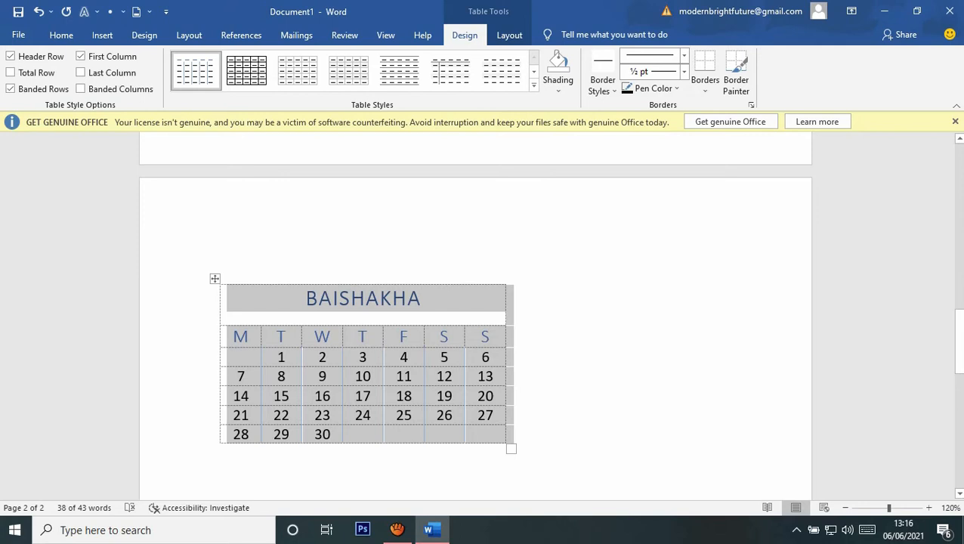
key("Delete")
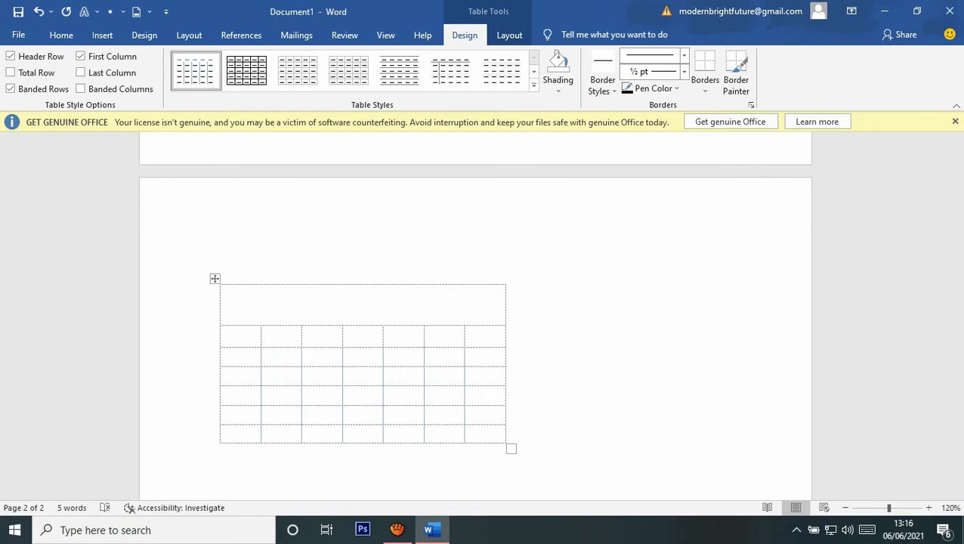
scroll(474, 313, "down", 2)
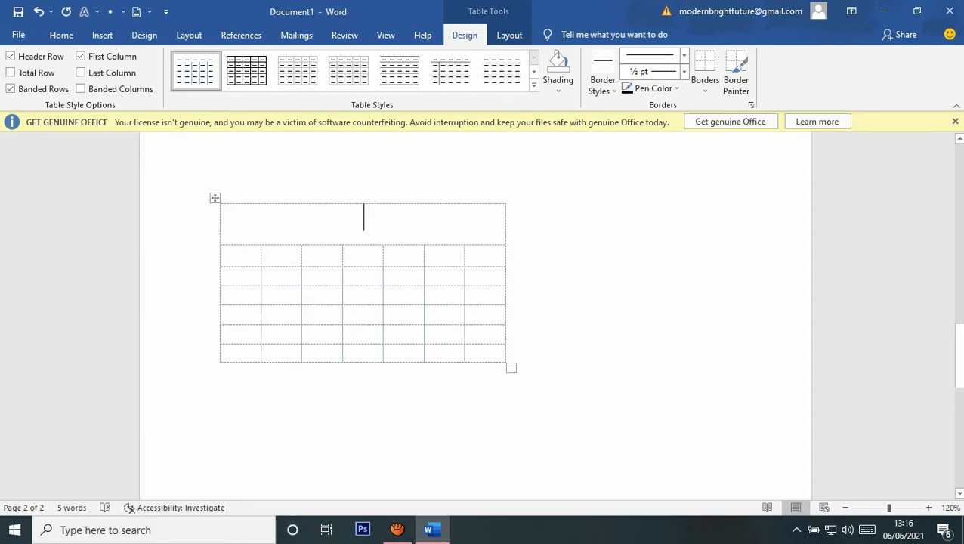
Undo the clearing of the calendar table's contents.
left_click(215, 198)
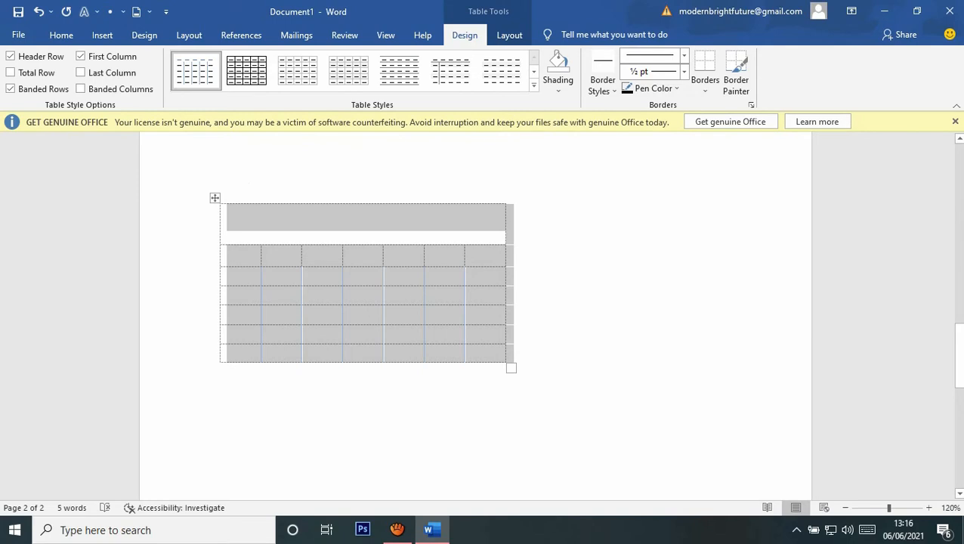
left_click(508, 212)
key("ctrl+e")
key("ctrl+v")
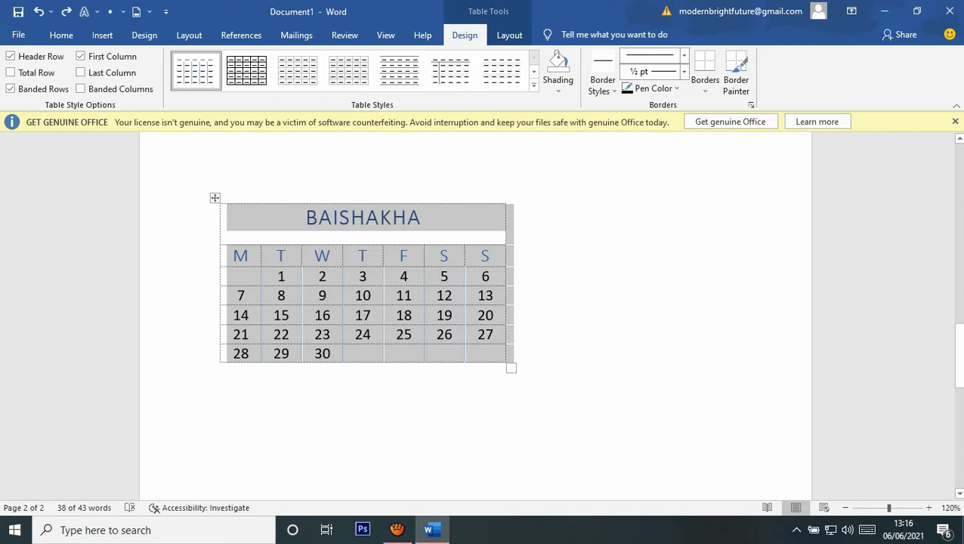
Delete the whole calendar table on page two and the embedded Excel spreadsheet below the fifth table.
key("BackSpace")
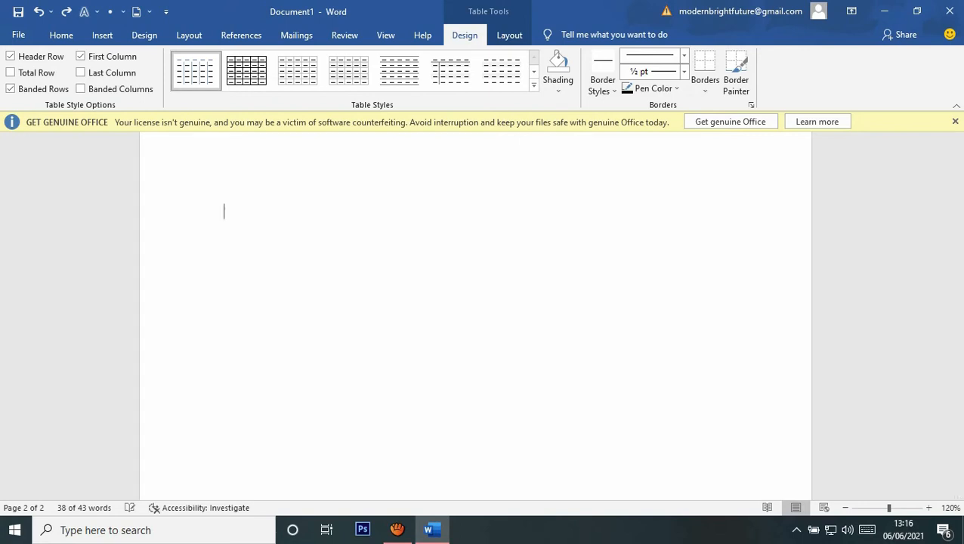
scroll(475, 313, "up", 5)
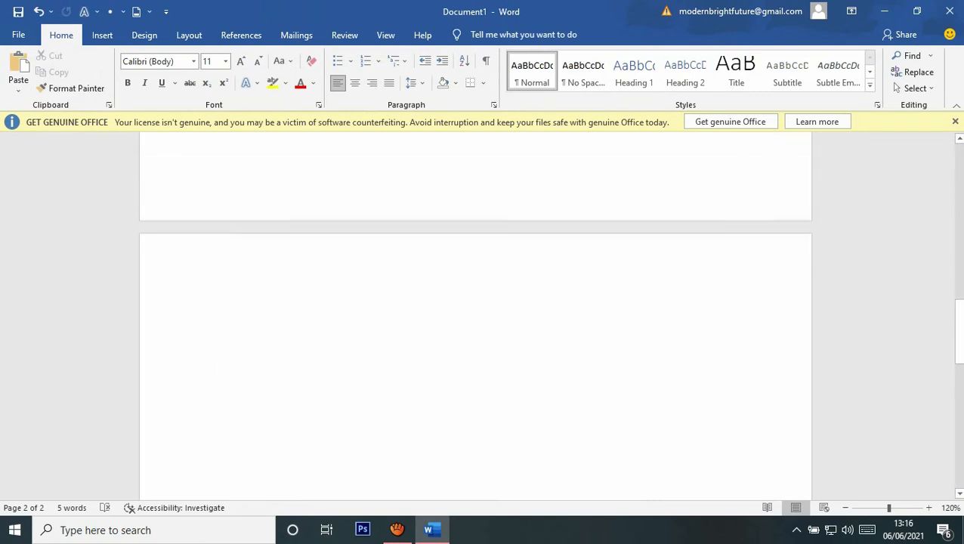
left_click(426, 326)
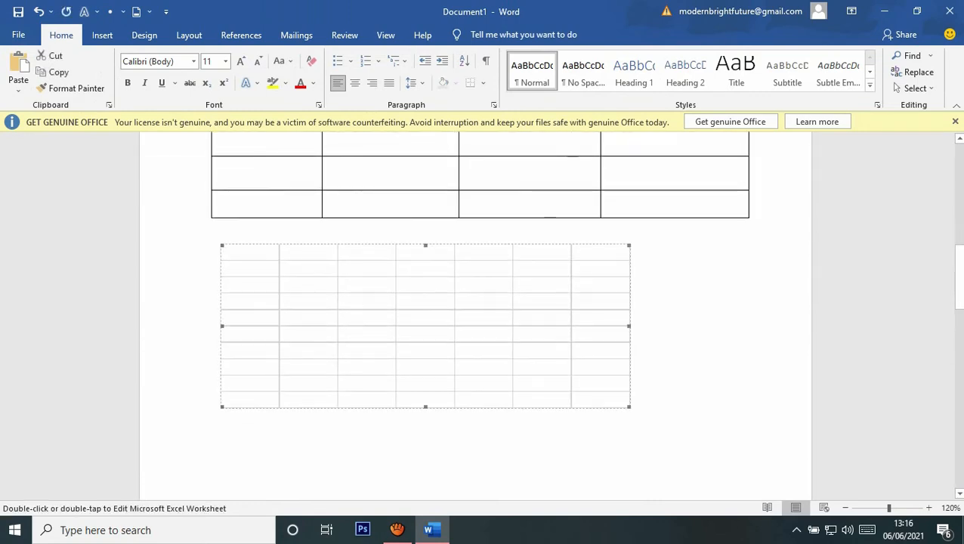
key("Delete")
Delete the entire hand-drawn fifth table.
scroll(475, 313, "up", 4)
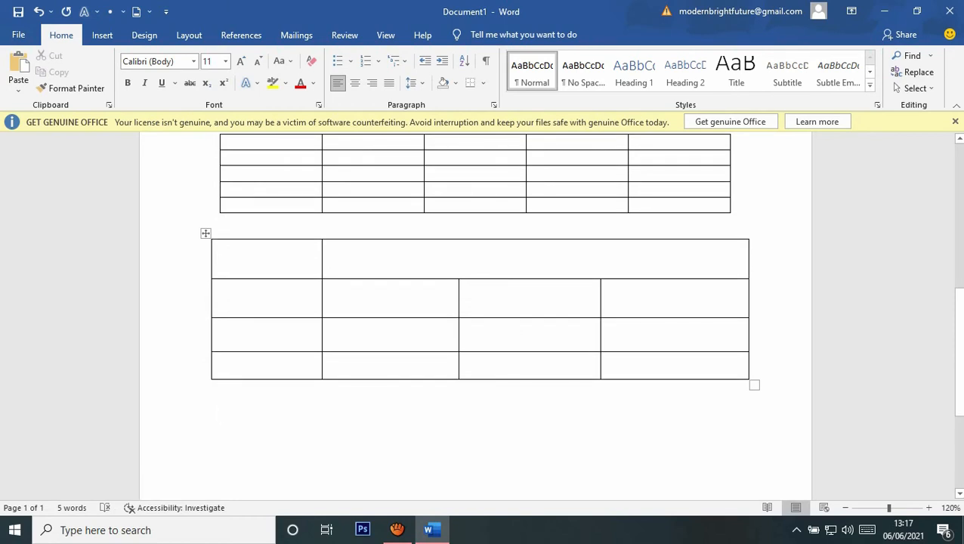
left_click(206, 233)
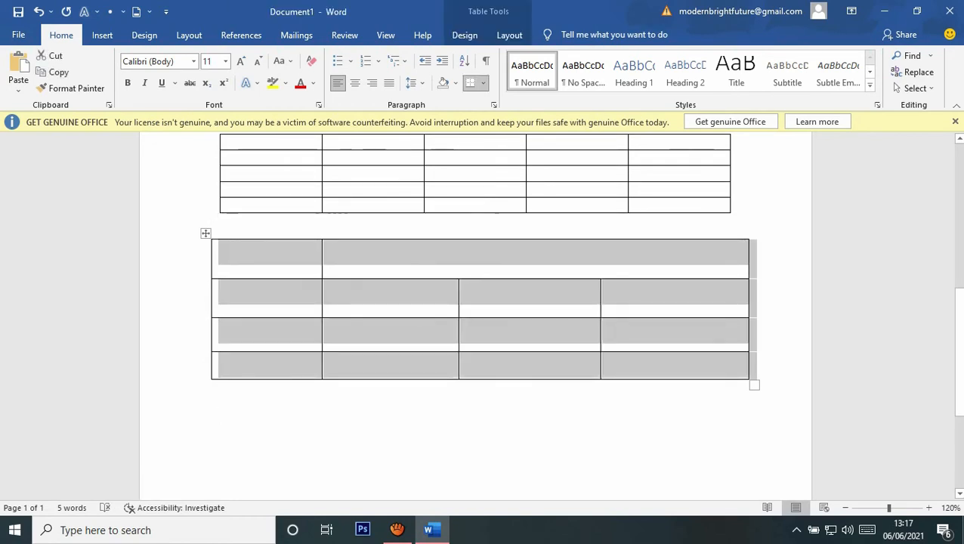
key("shift+Down")
left_click(221, 287)
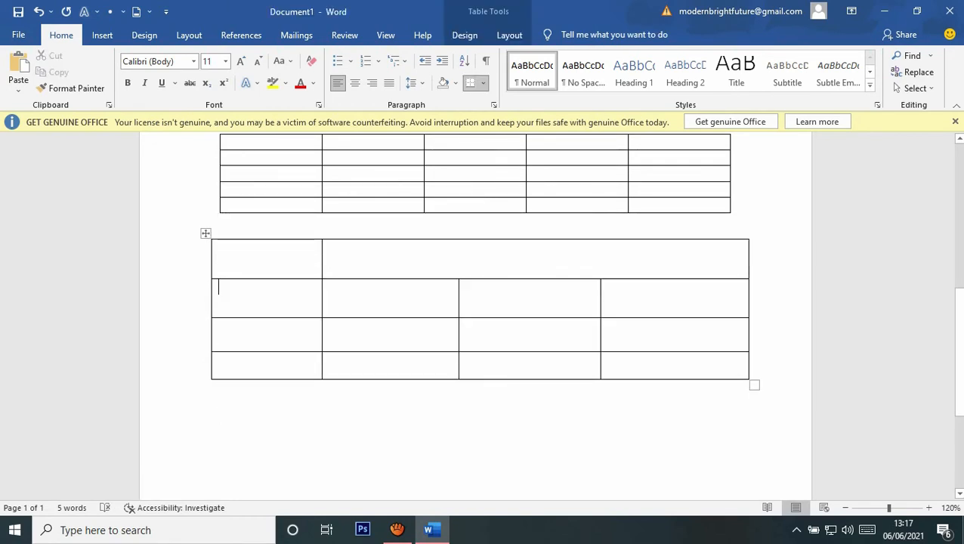
left_click(206, 233)
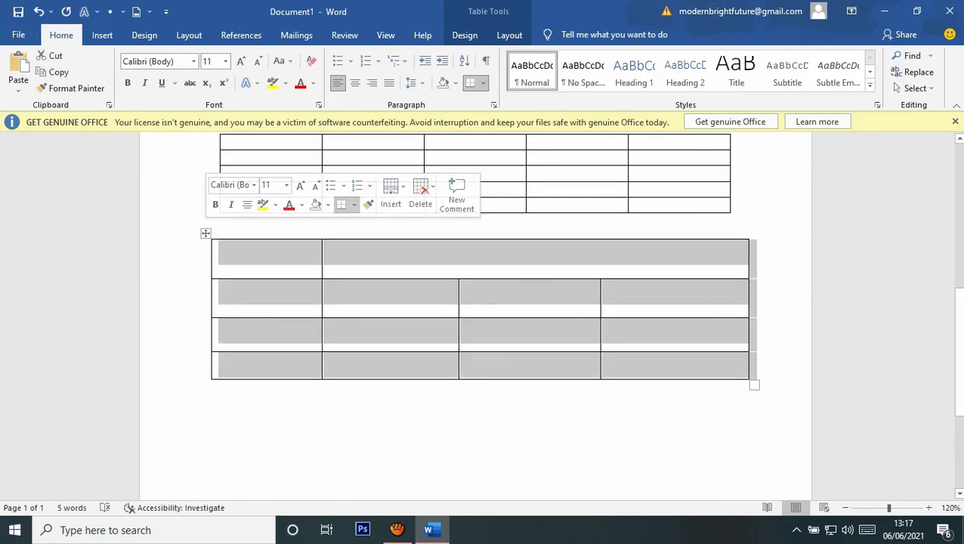
key("BackSpace")
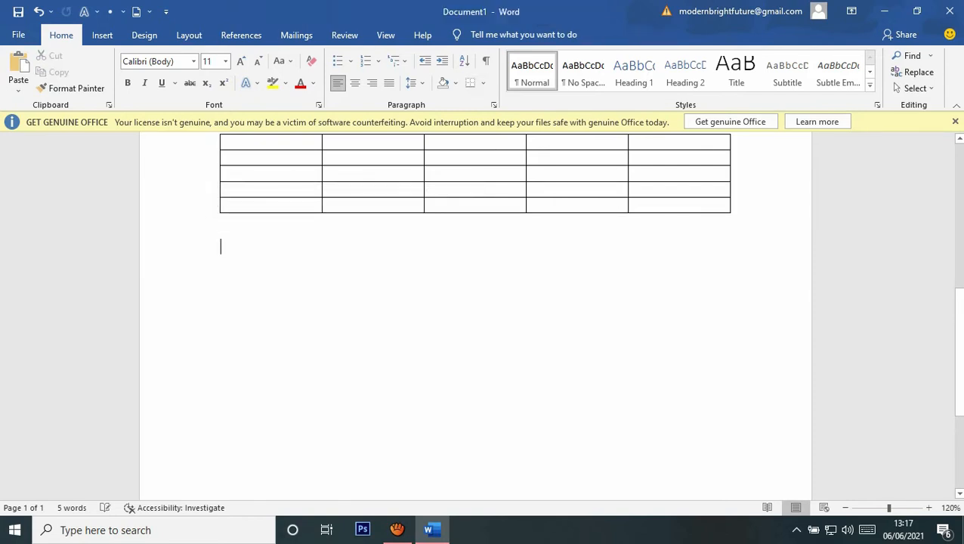
Delete the fourth table and the "School / college" table above it.
scroll(476, 317, "up", 5)
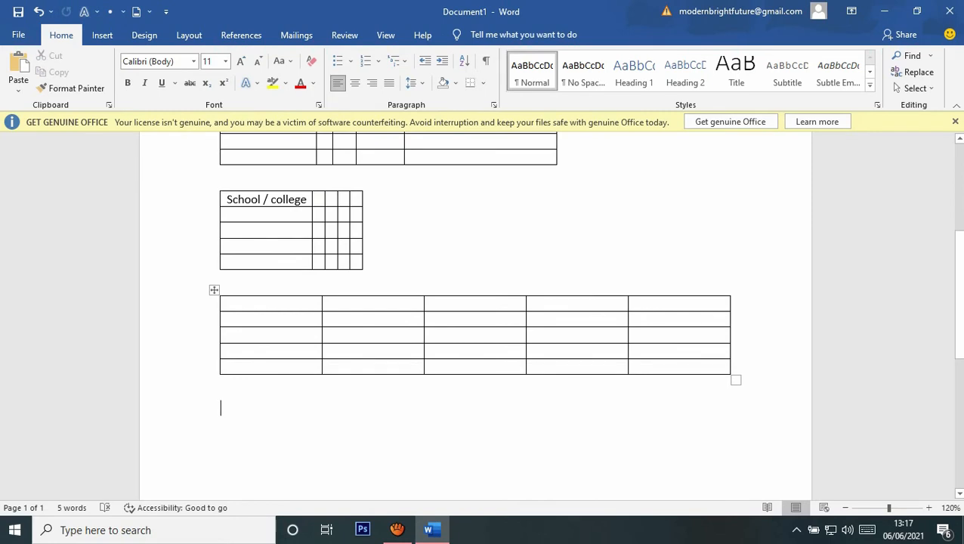
left_click(214, 290)
key("BackSpace")
left_click(213, 184)
key("BackSpace")
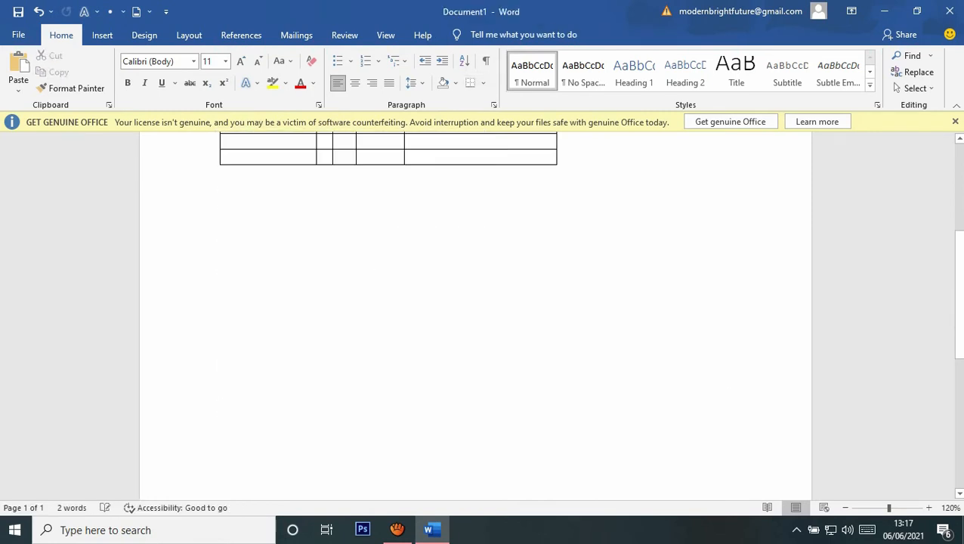
Delete the second table, whose first cell contains "s.n the".
key("ctrl+z")
key("ctrl+z")
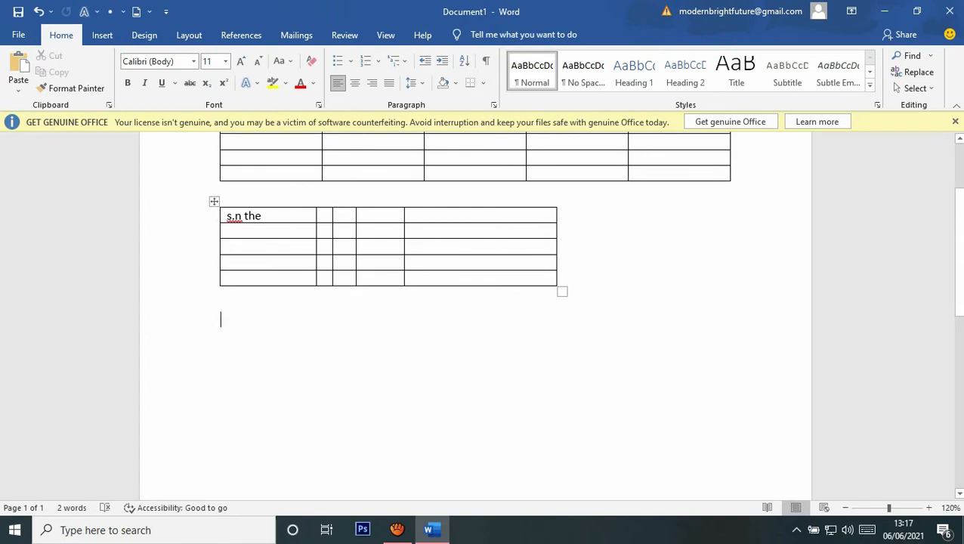
key("ctrl+z")
key("BackSpace")
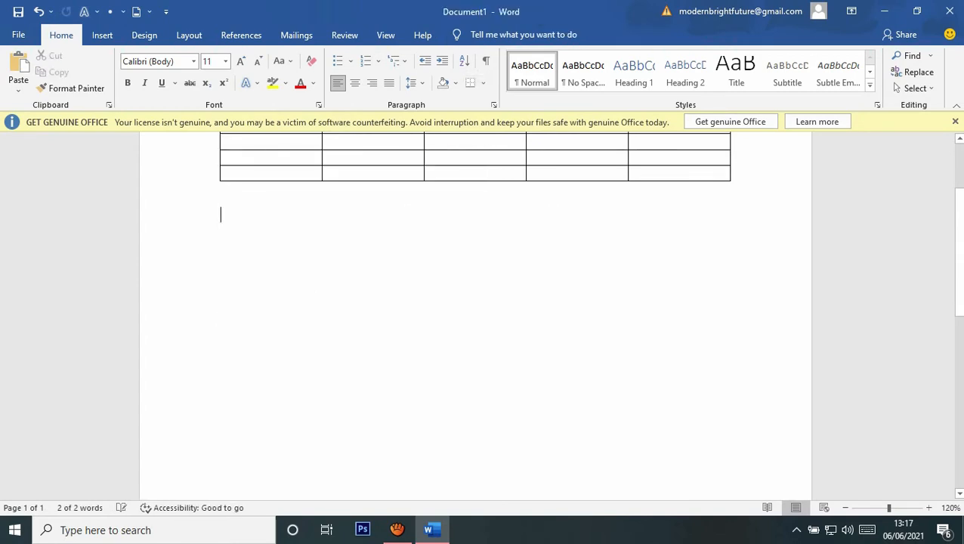
Fill the remaining table under S.N, Goods, Rate, Quantity, Total with Pen 20, 5, 100; Book 500, 2, 1000; mouse 400, 1, 400; total 1500.
scroll(476, 302, "up", 2)
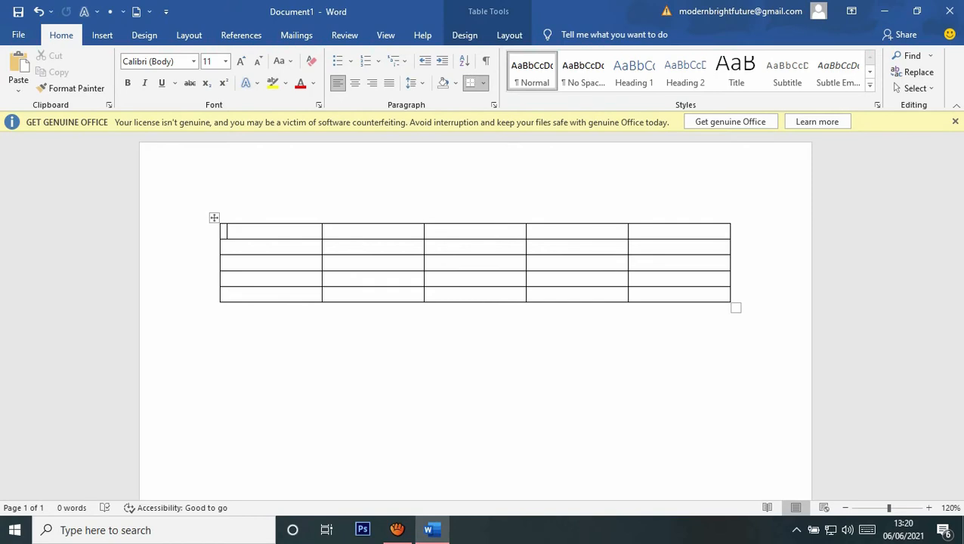
type("S.N")
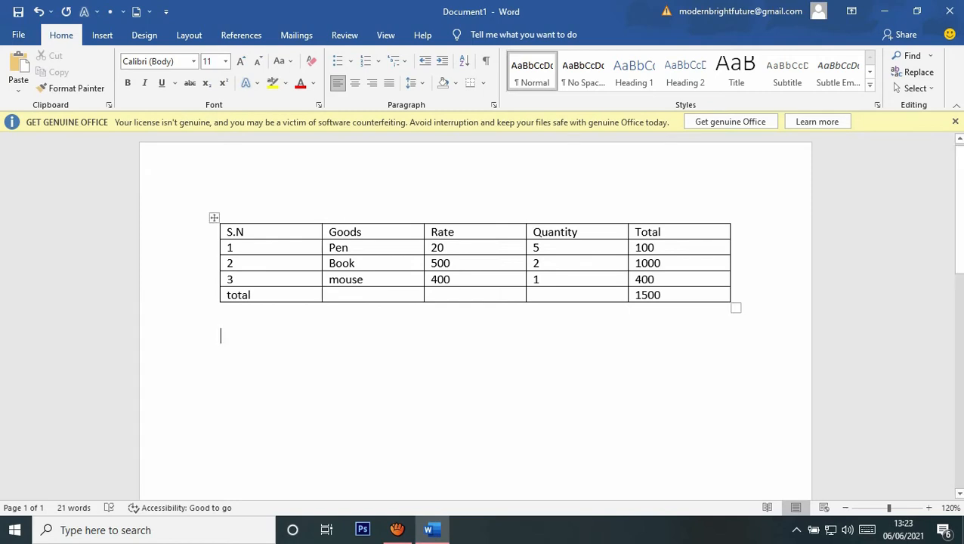
Narrow the S.N column to about half its width and shift the column borders after Goods and Rate leftward.
left_click_drag(322, 263, 270, 262)
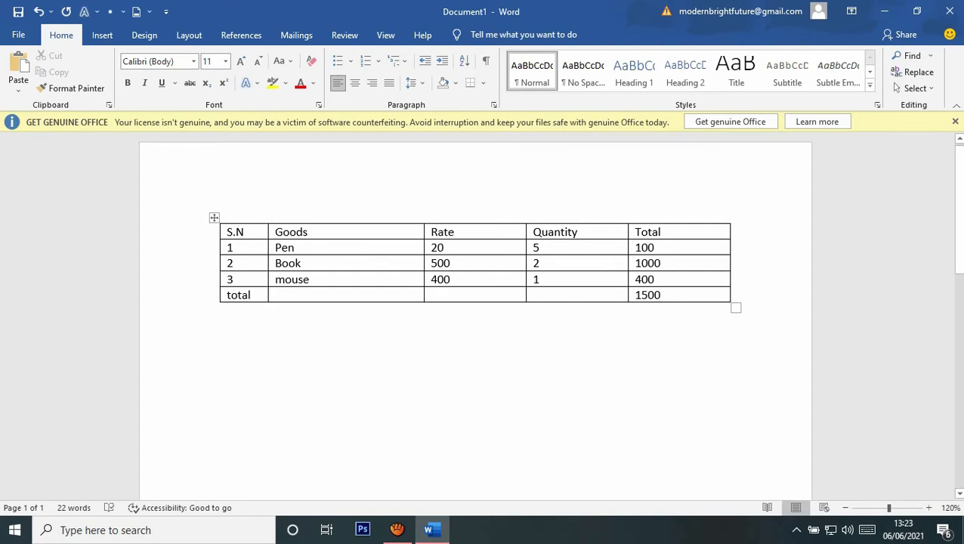
left_click_drag(423, 263, 380, 263)
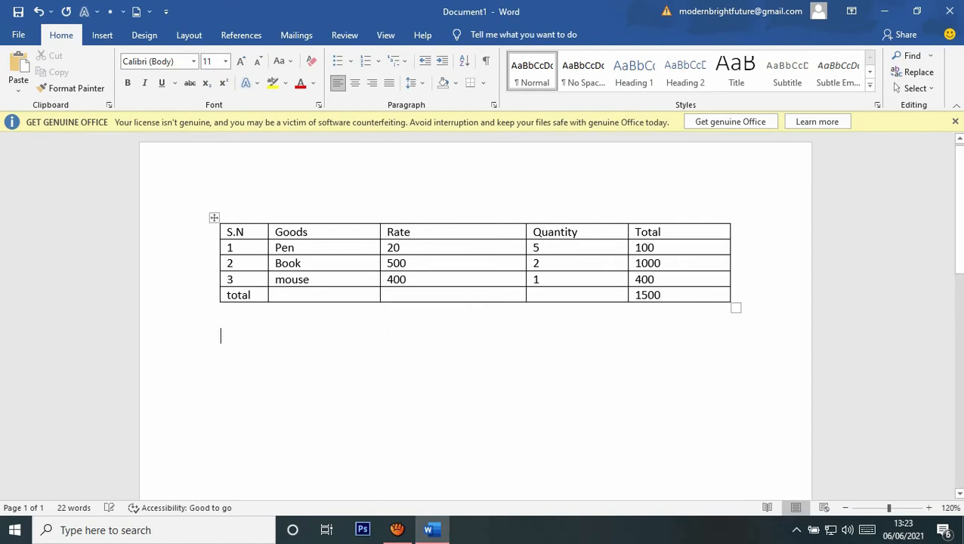
left_click_drag(526, 262, 500, 263)
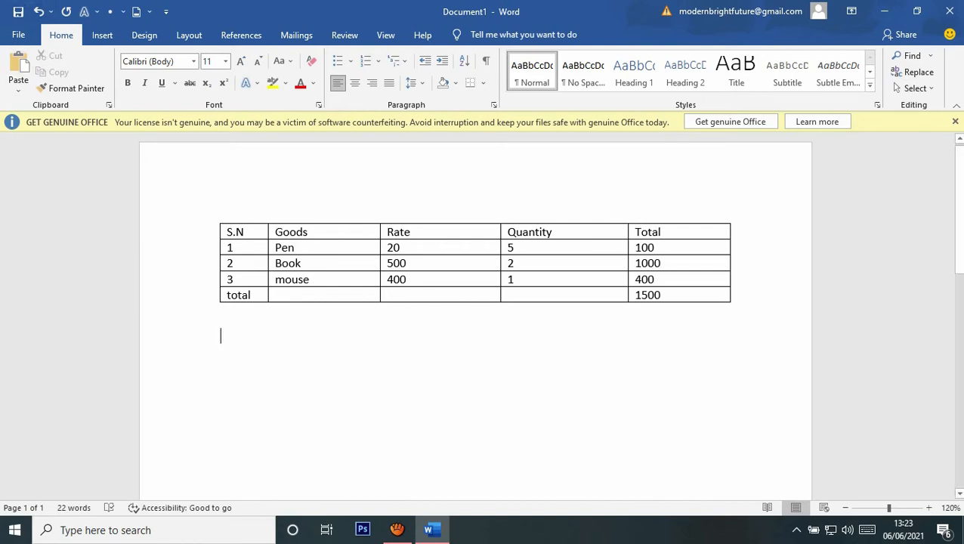
left_click(401, 247)
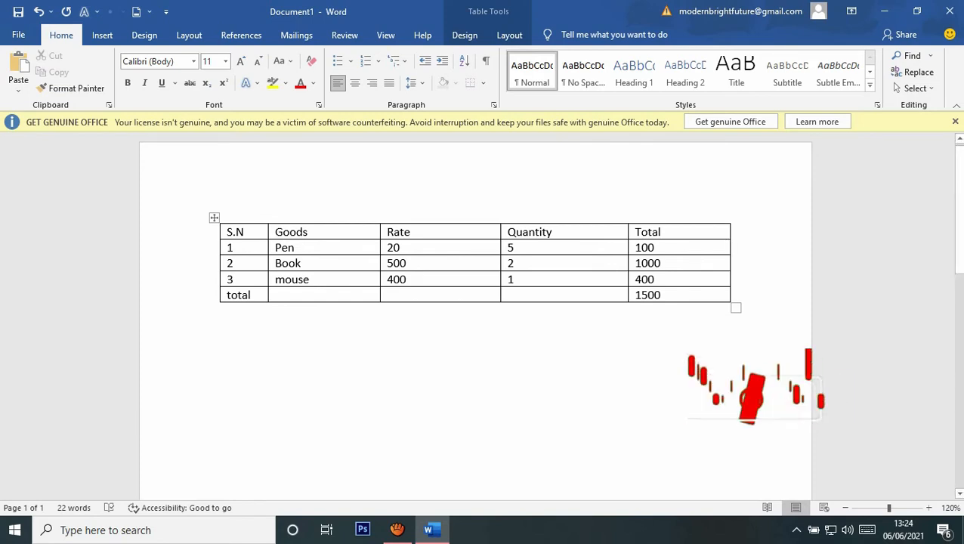
key("Left")
key("Return")
key("Return")
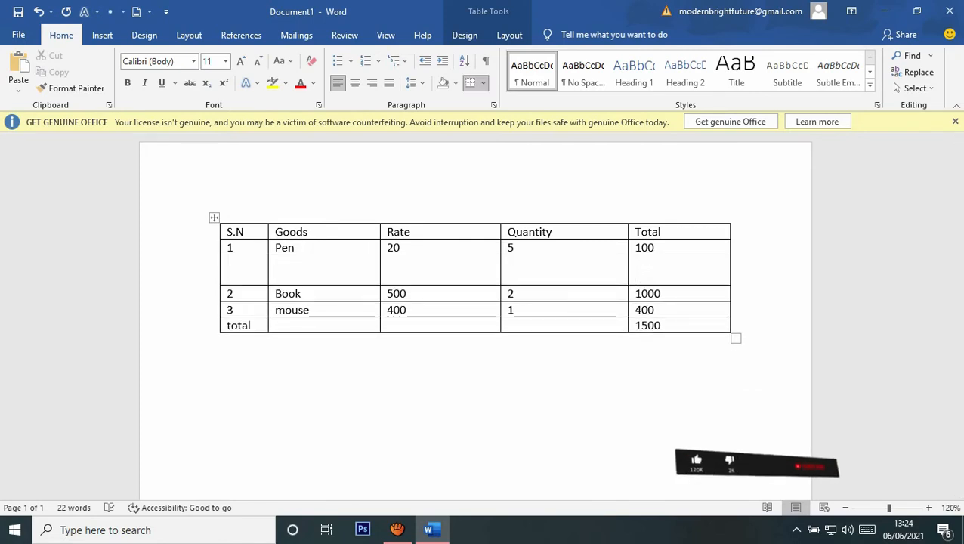
key("BackSpace")
key("BackSpace")
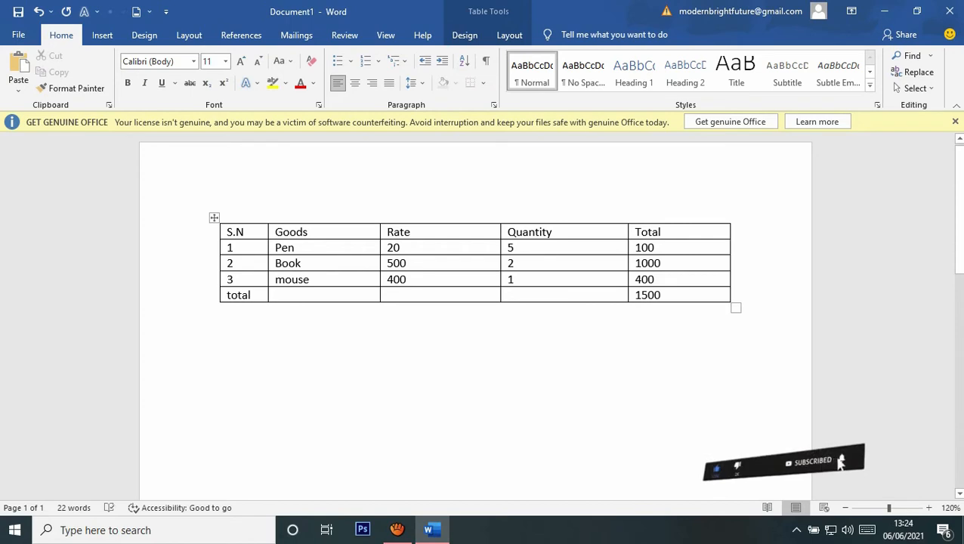
Insert one empty table row below the Pen row and another below the Book row.
key("Return")
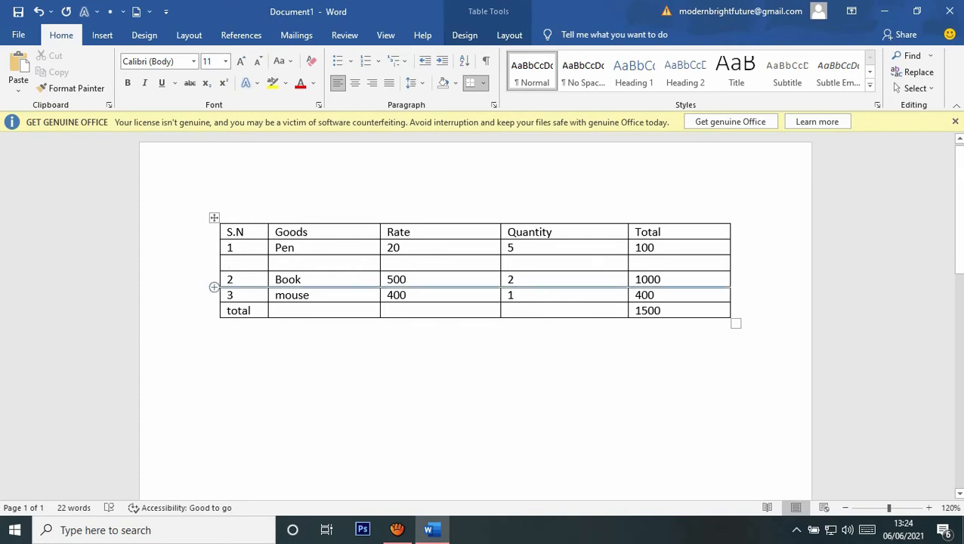
left_click(214, 287)
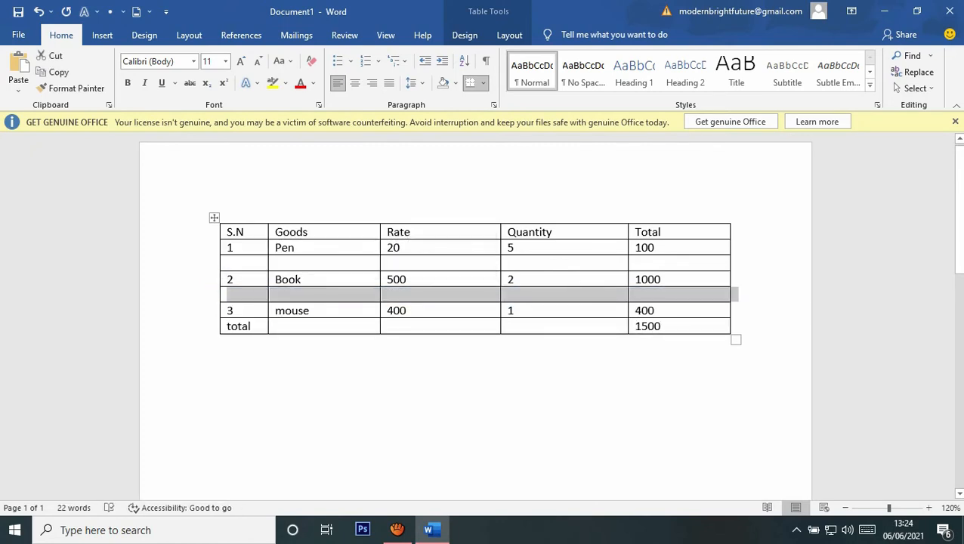
left_click(735, 294)
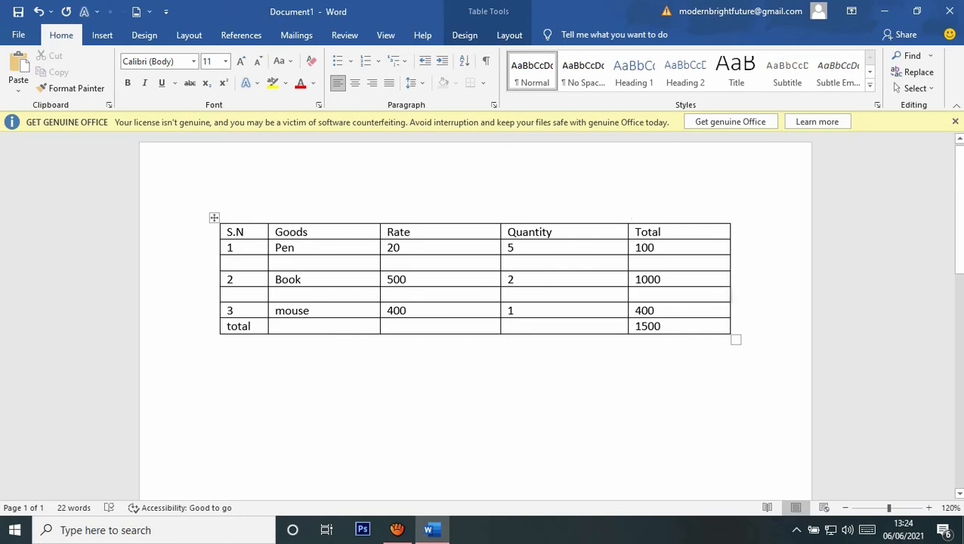
Insert an empty column between the Quantity and Total columns.
mouse_move(629, 218)
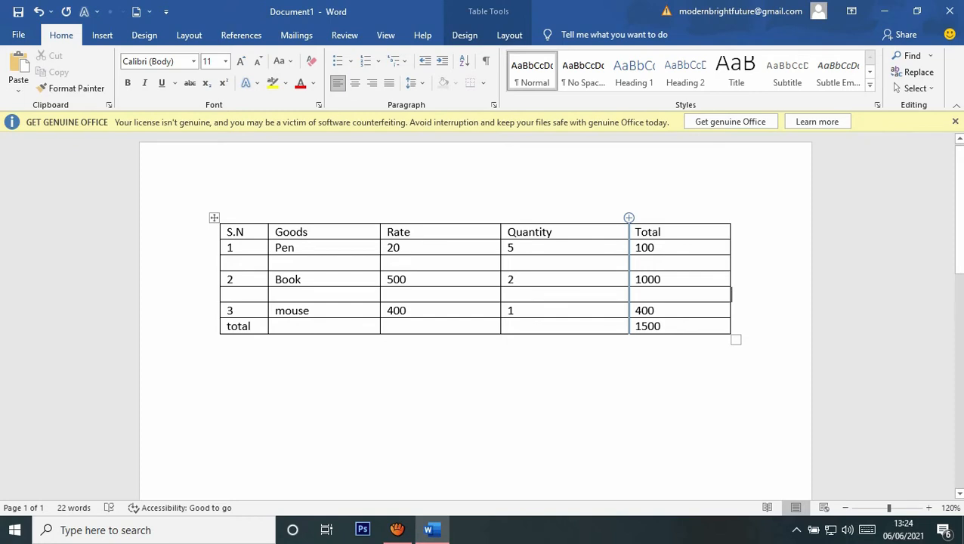
left_click(629, 218)
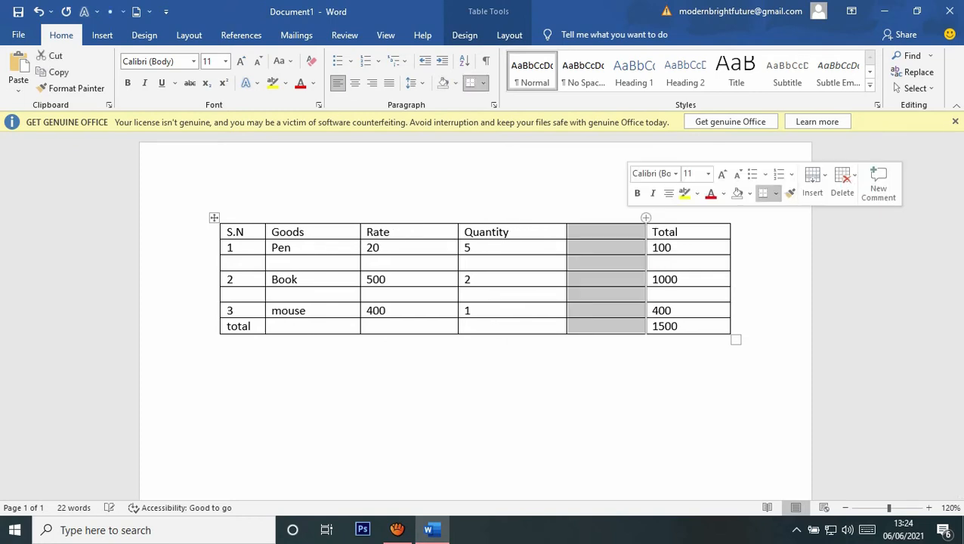
left_click(222, 368)
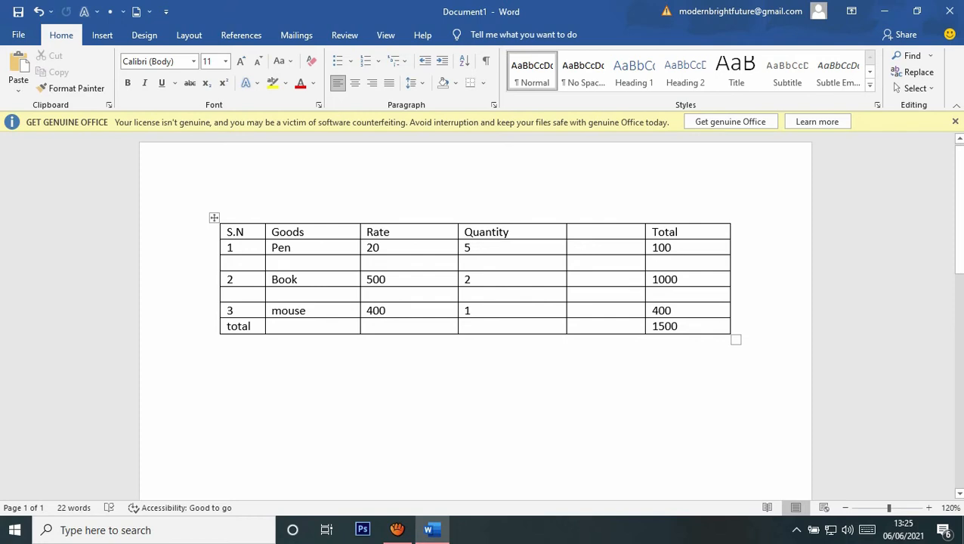
key("ctrl+z")
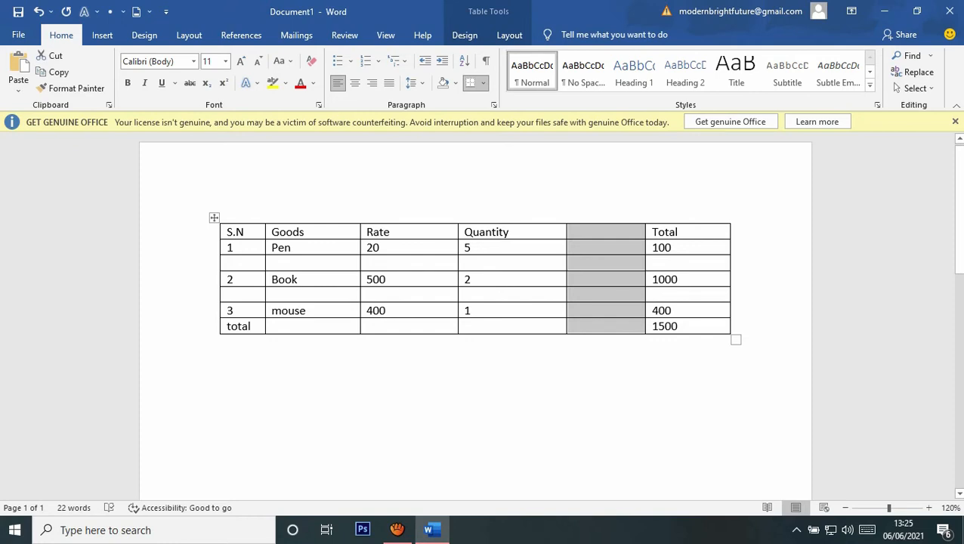
Delete the empty column between Quantity and Total.
left_click(592, 232)
left_click_drag(591, 232, 600, 327)
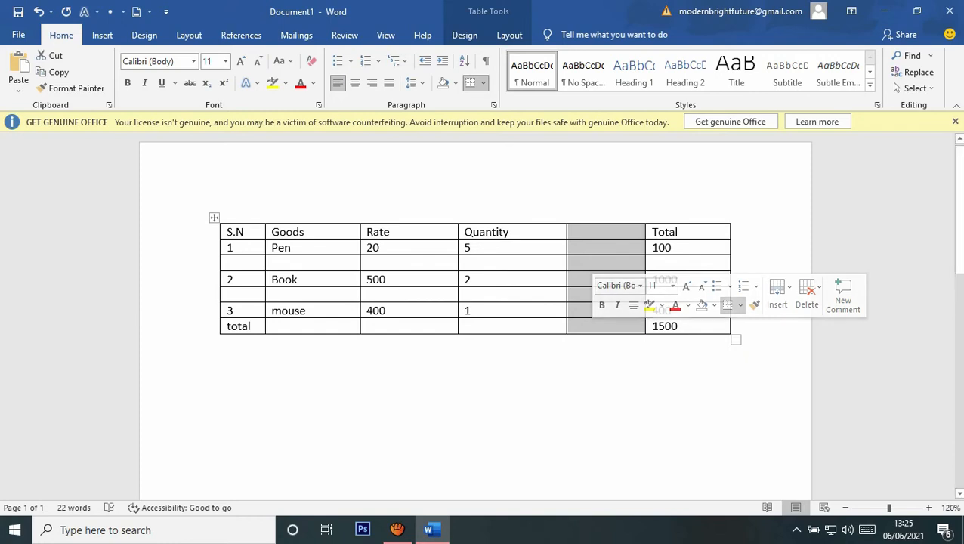
right_click(606, 244)
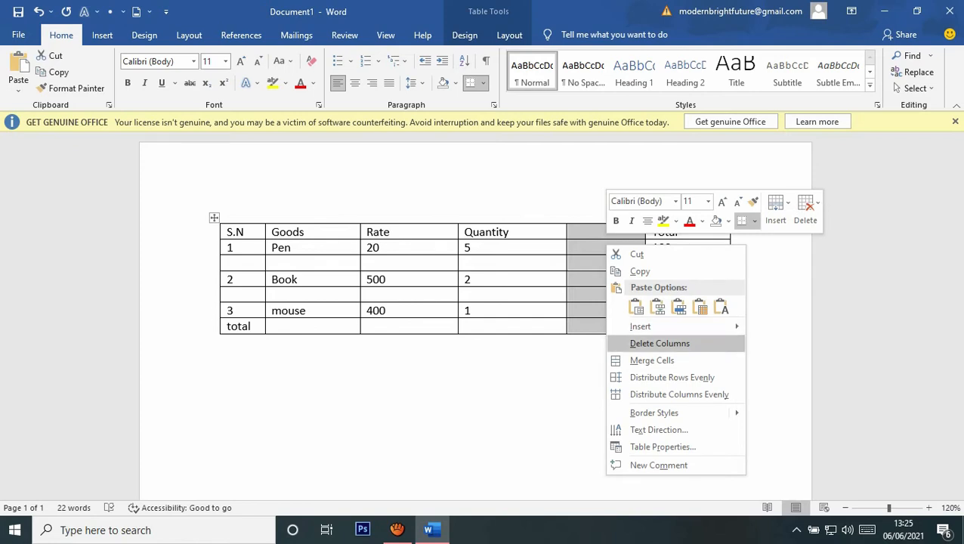
left_click(659, 343)
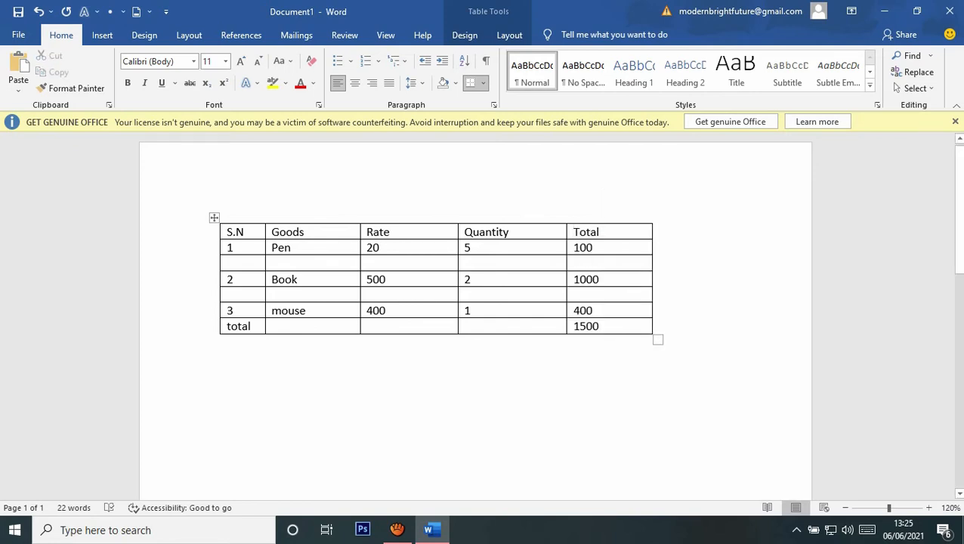
Delete the cells of the empty rows below Pen and Book, using the Shift cells left option.
left_click_drag(239, 263, 608, 263)
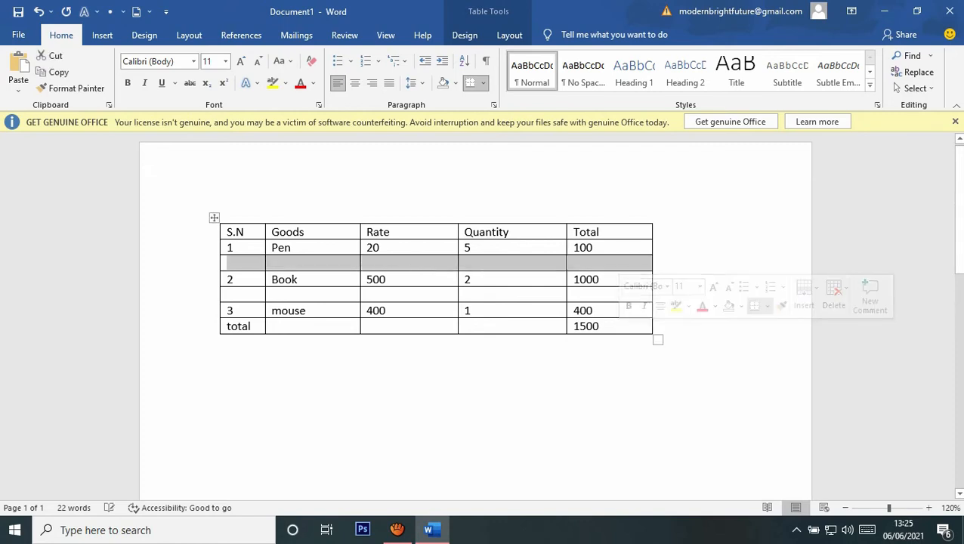
right_click(533, 263)
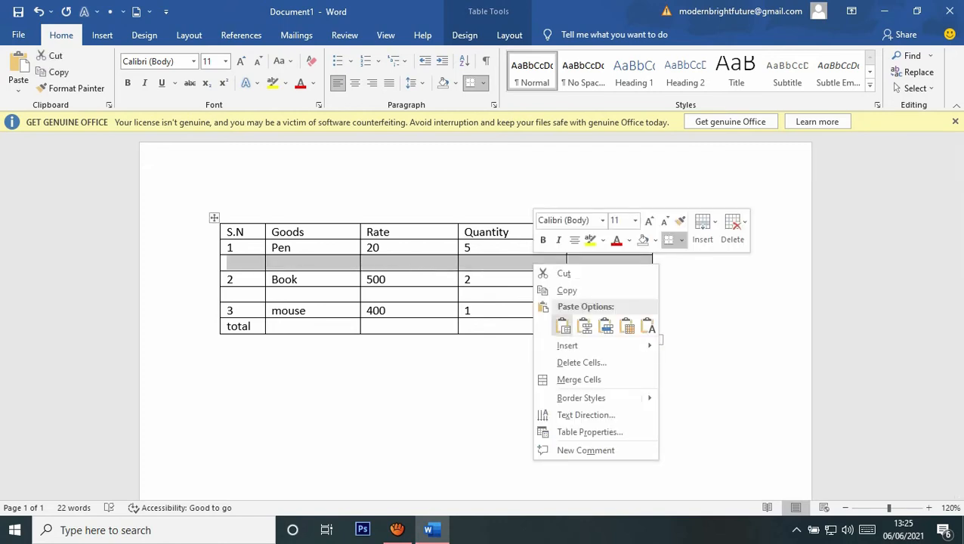
left_click(582, 363)
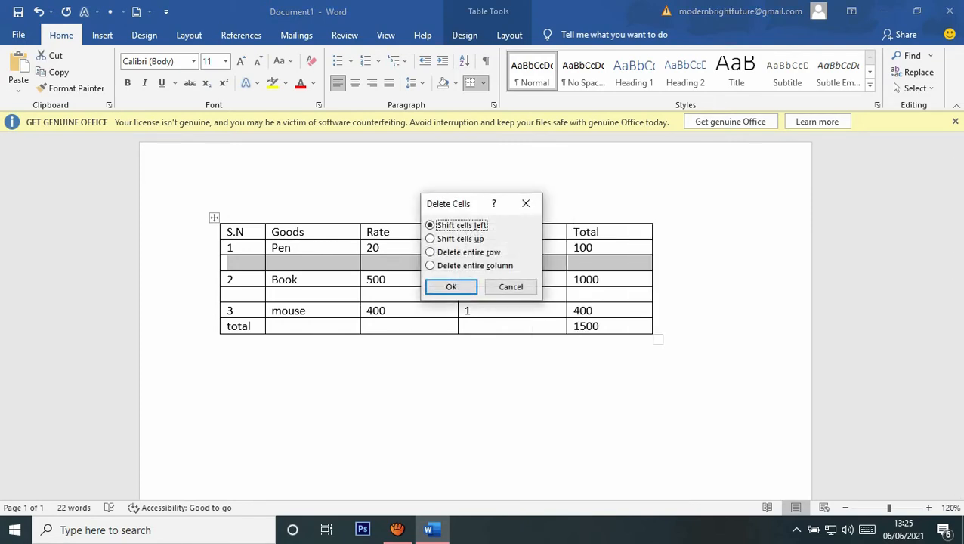
left_click(451, 286)
left_click_drag(241, 278, 607, 279)
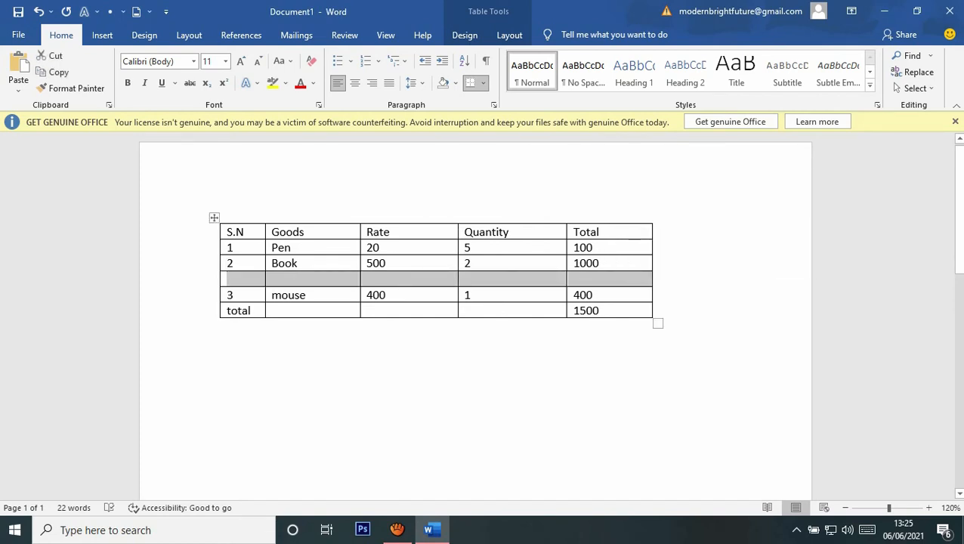
right_click(468, 278)
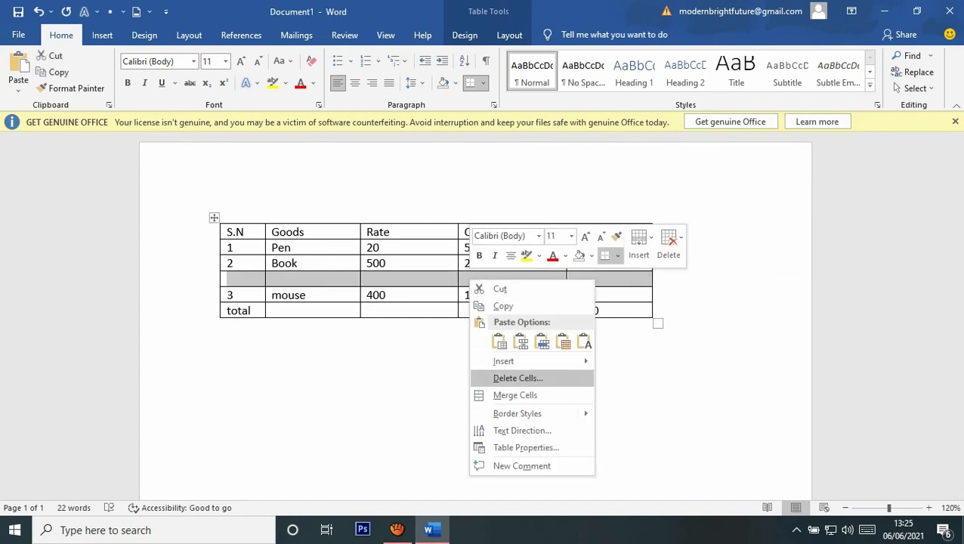
left_click(516, 377)
left_click(449, 286)
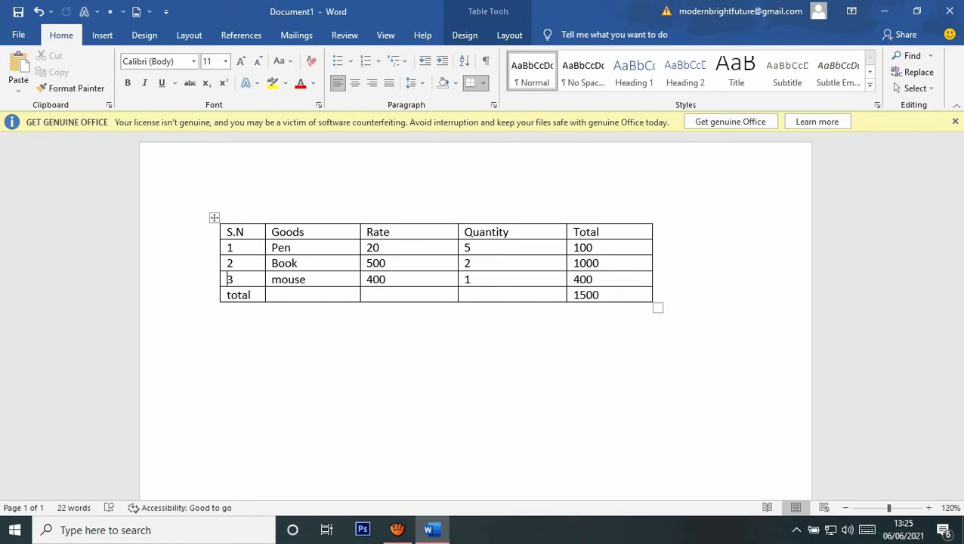
Merge the cells of the total row from the S.N column through the Quantity column into one cell.
left_click_drag(470, 295, 366, 321)
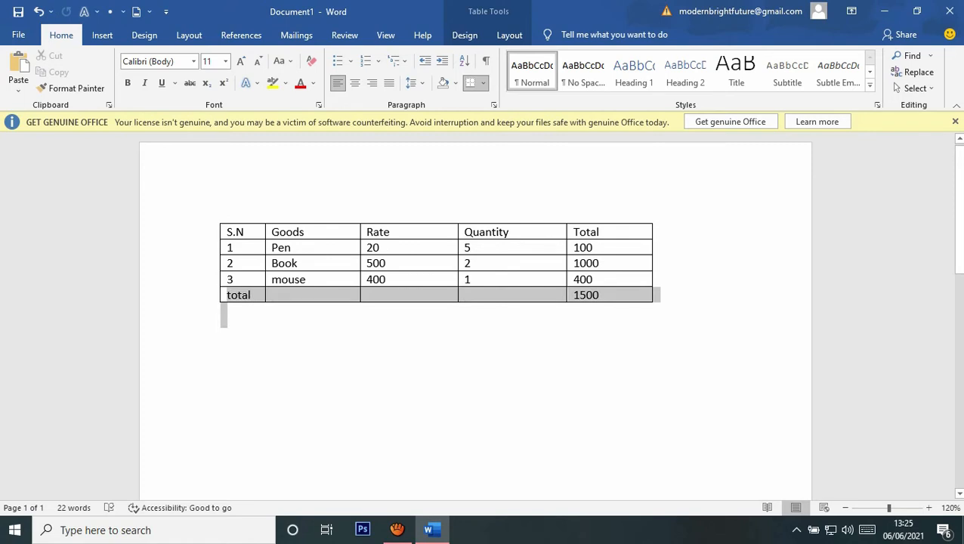
left_click(219, 335)
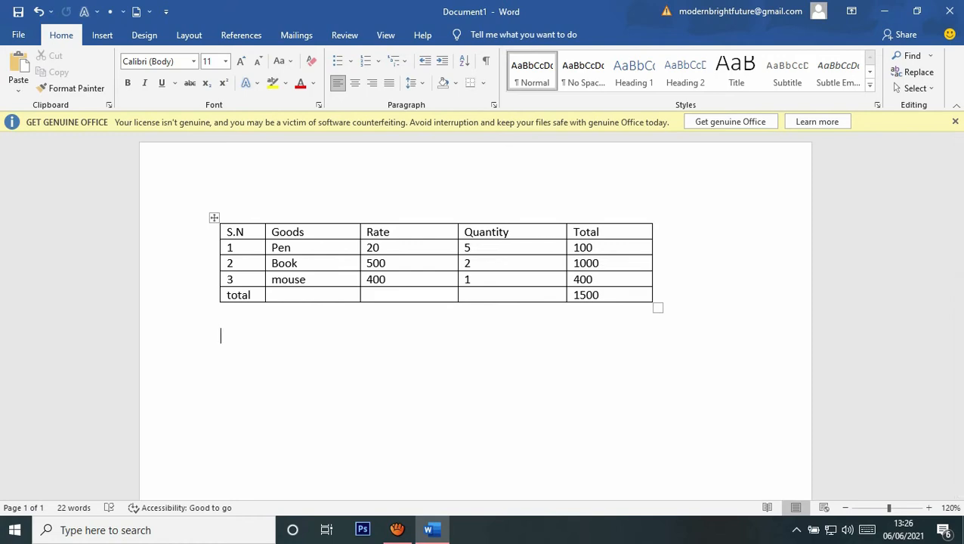
left_click_drag(472, 295, 240, 295)
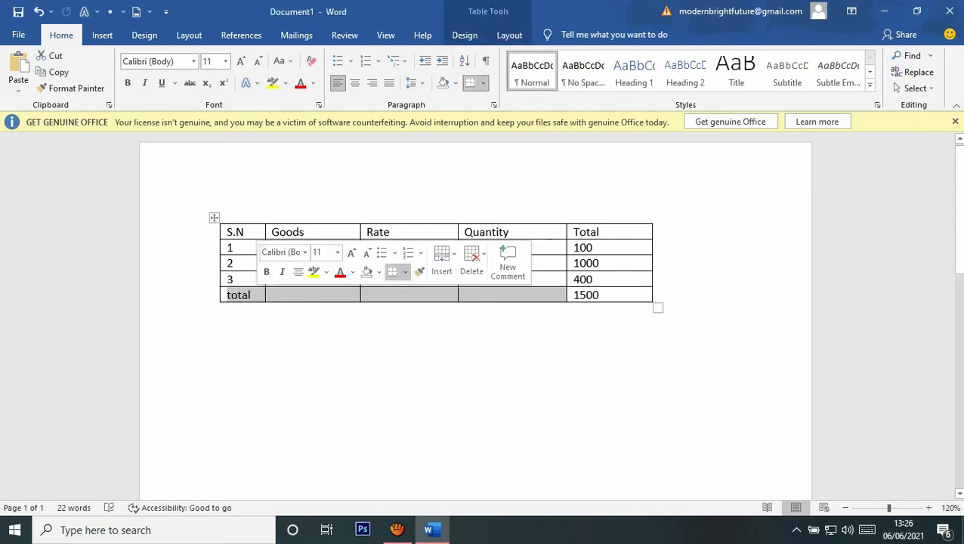
right_click(298, 296)
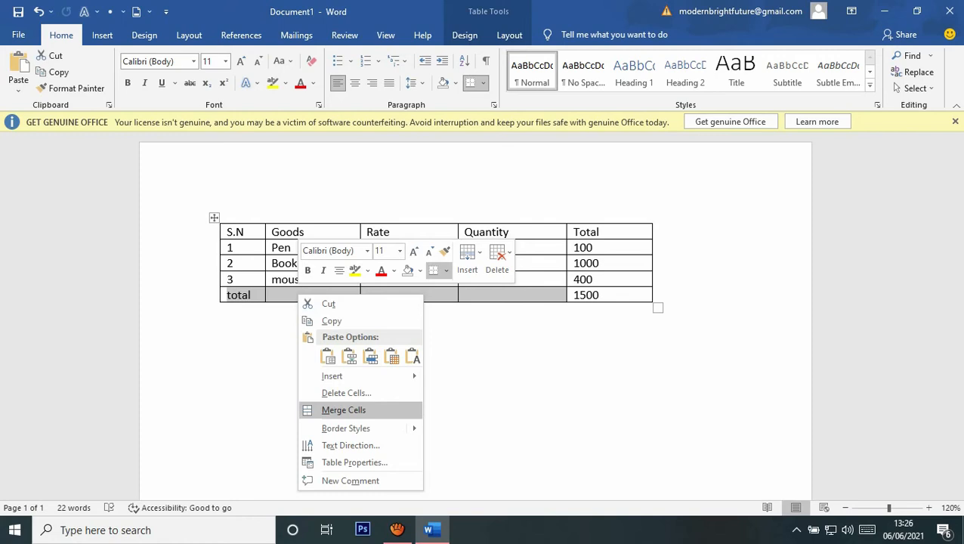
left_click(344, 409)
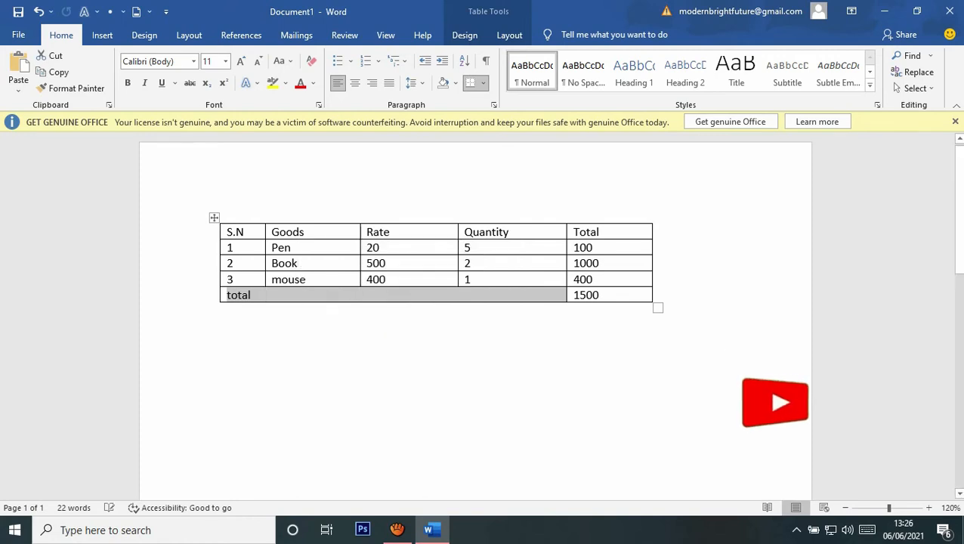
left_click(221, 359)
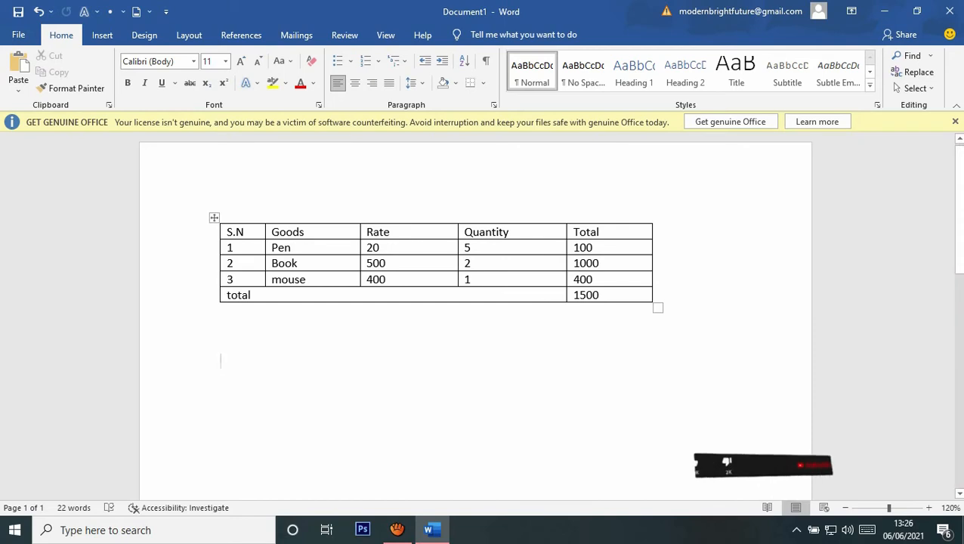
Apply the blue grid table style with a solid blue header row and first column to the goods table.
left_click(298, 263)
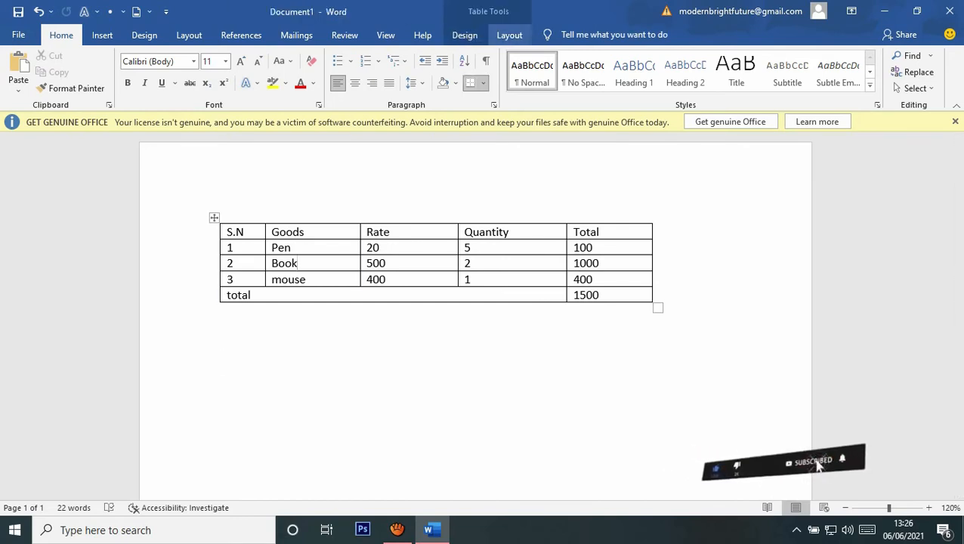
left_click(464, 36)
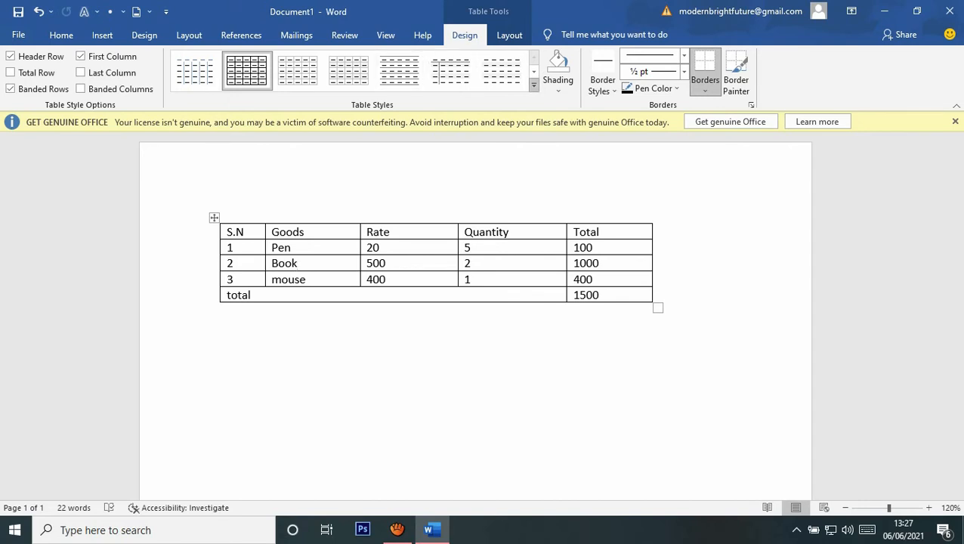
left_click(533, 85)
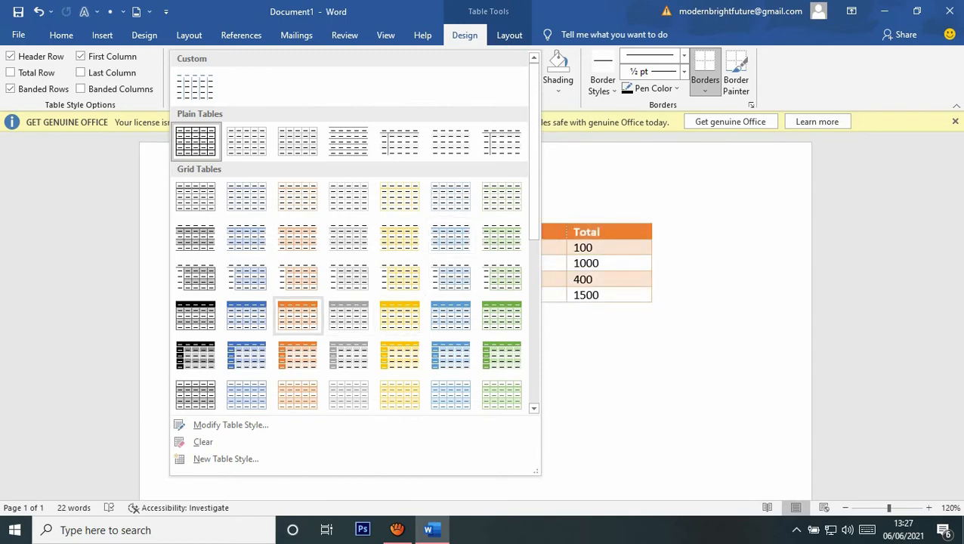
left_click(247, 355)
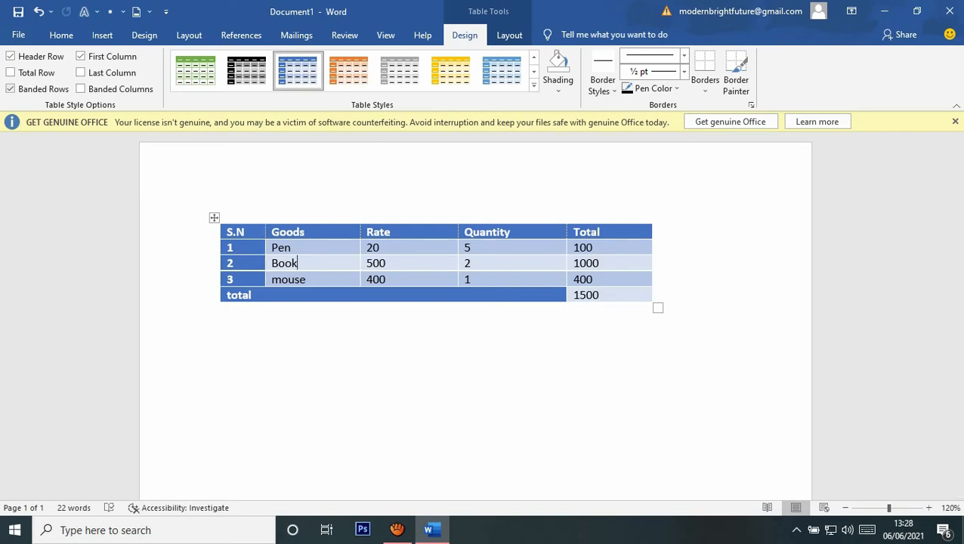
Try the Header Row and Total Row style options off and on, keeping only Header Row, and turn off Banded Rows.
left_click(10, 56)
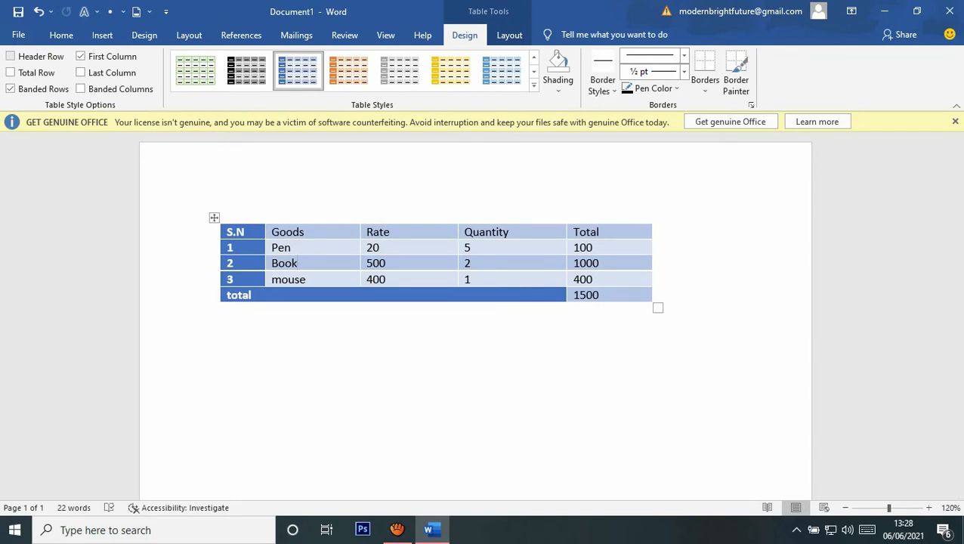
left_click(11, 56)
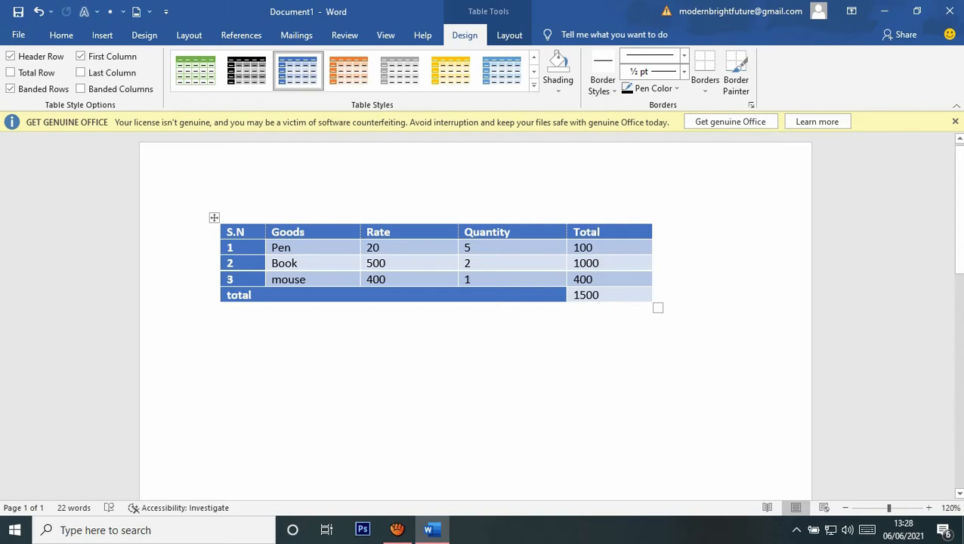
left_click(10, 73)
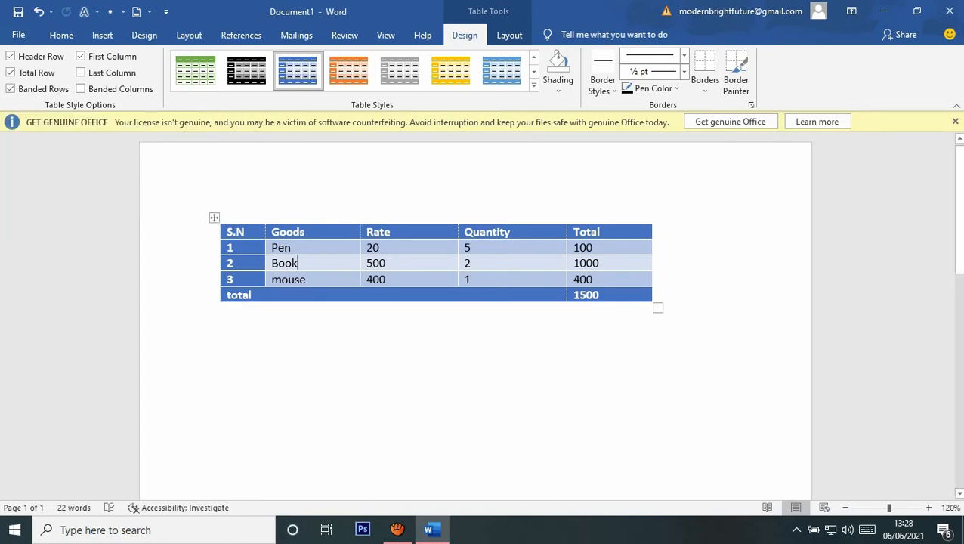
left_click(10, 89)
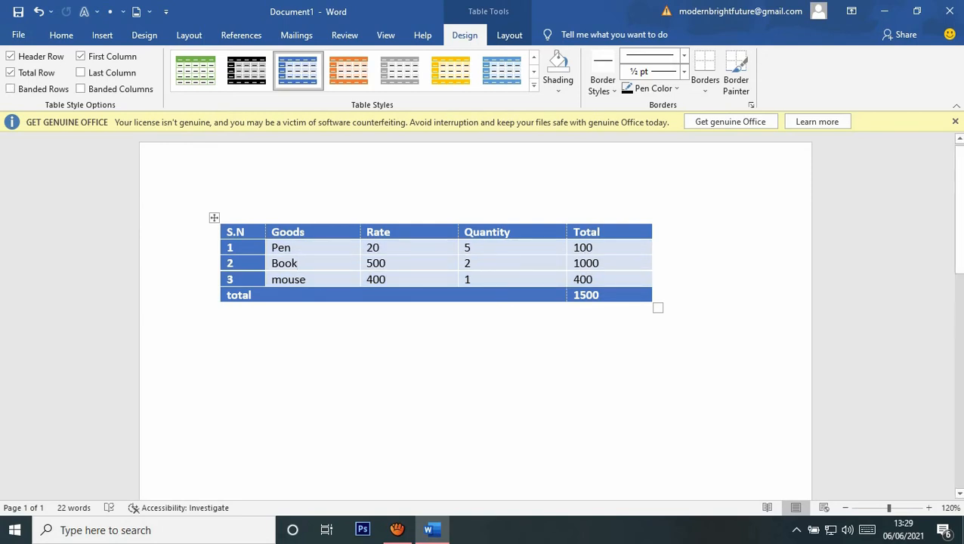
left_click(10, 88)
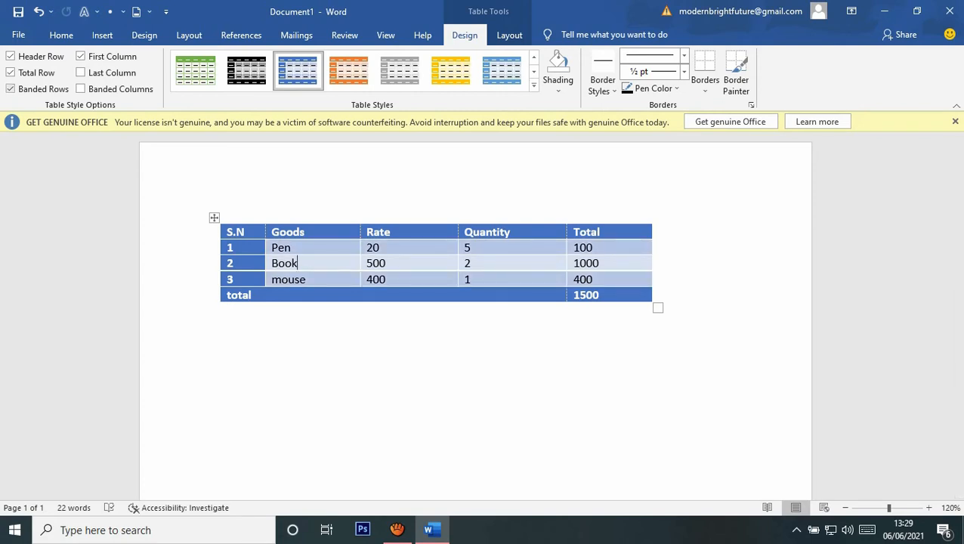
left_click(11, 88)
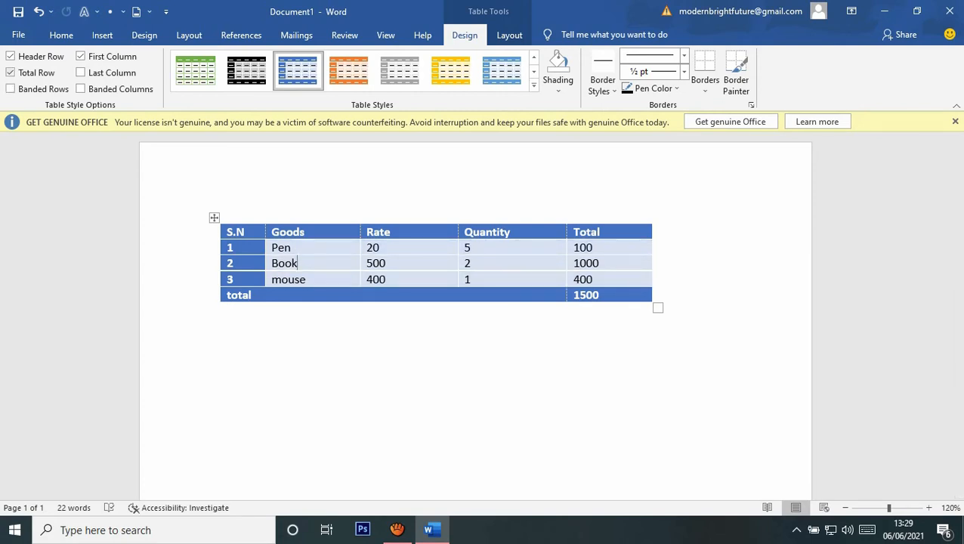
left_click(11, 73)
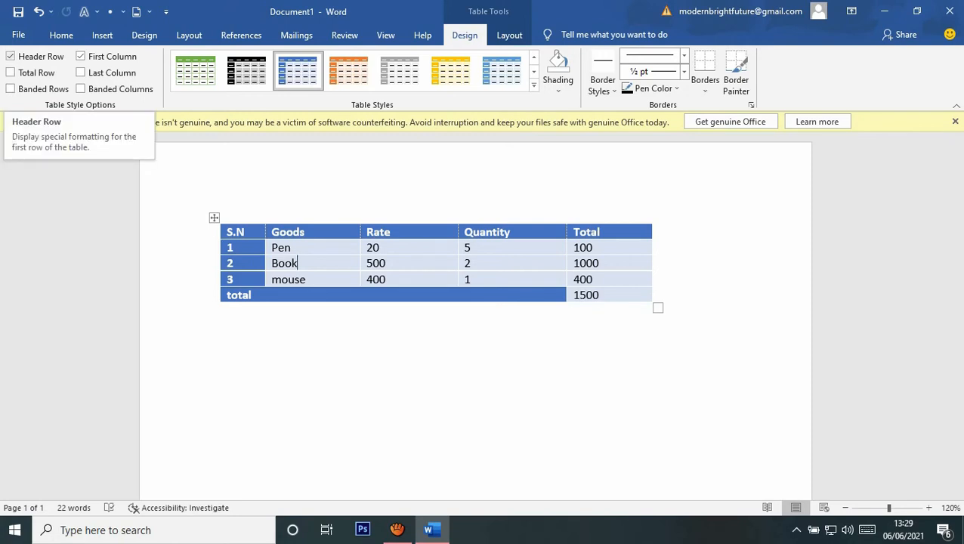
Turn off the Header Row and First Column style options, and try Last Column and Banded Columns on and off.
left_click(11, 56)
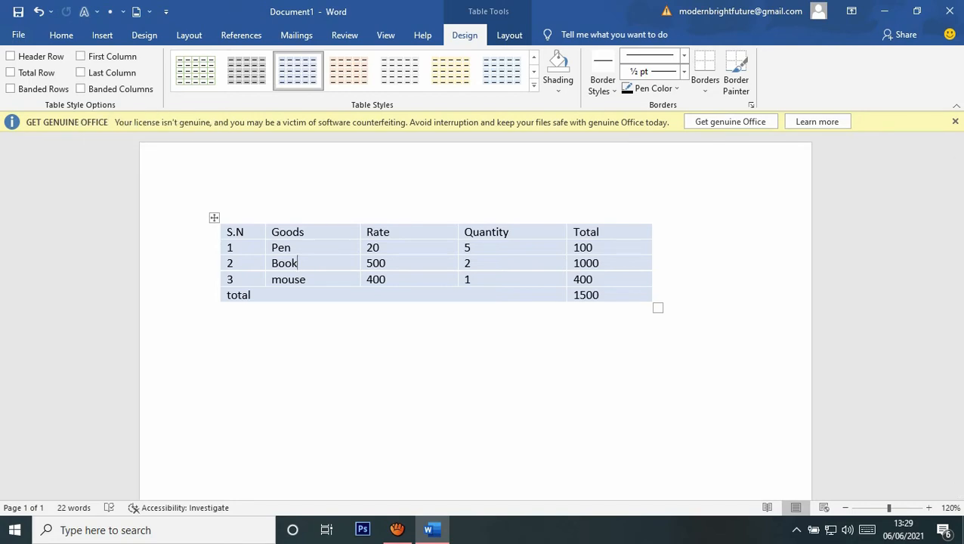
left_click(80, 73)
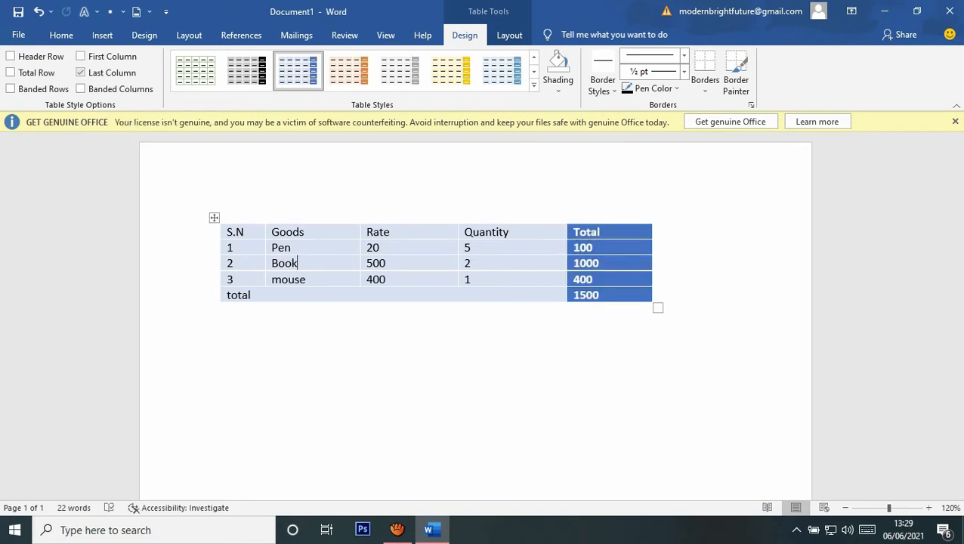
left_click(80, 72)
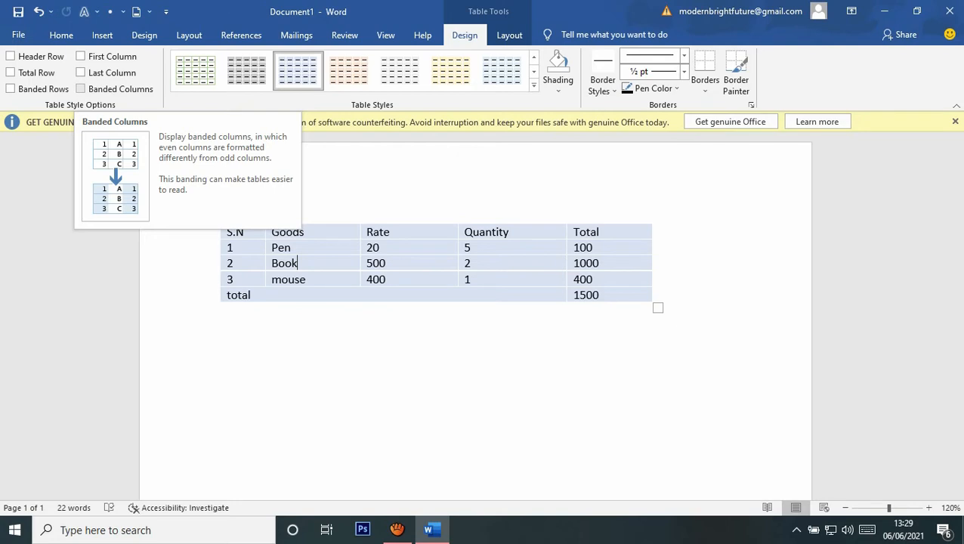
left_click(80, 88)
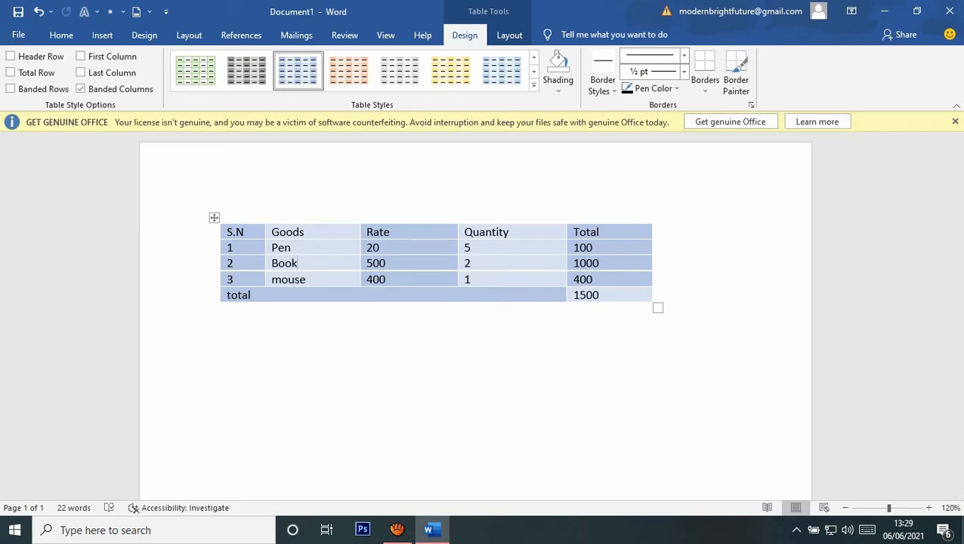
left_click(81, 89)
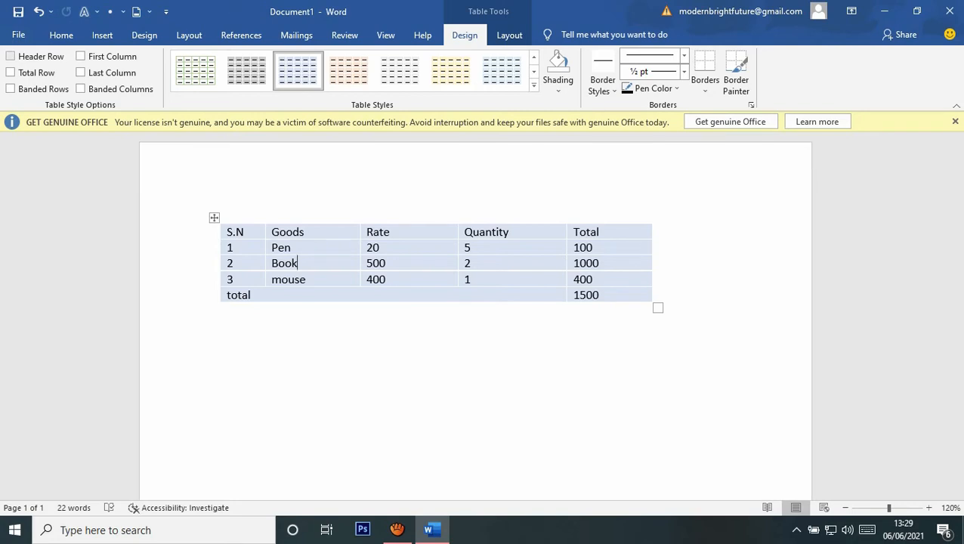
Turn on the Header Row, First Column and Last Column style options for the goods table.
left_click(10, 56)
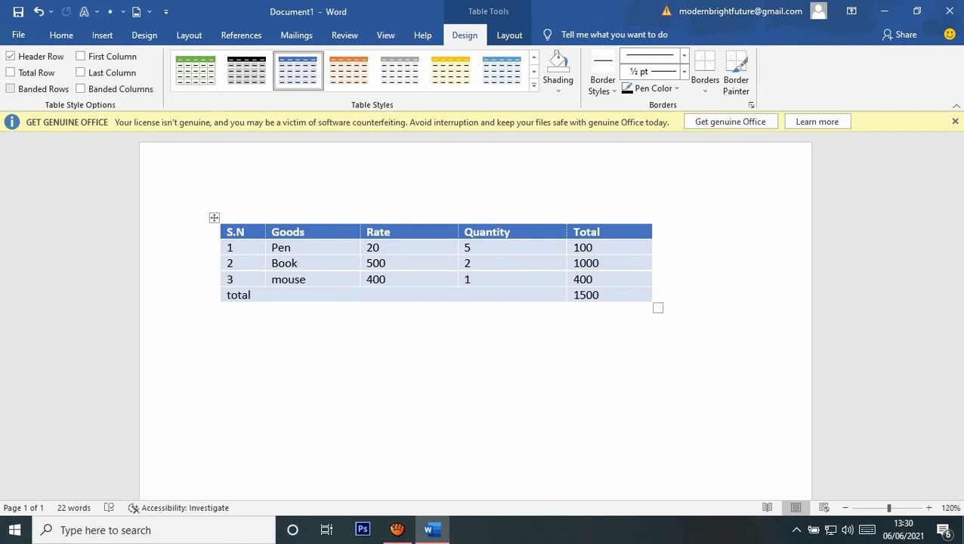
left_click(81, 56)
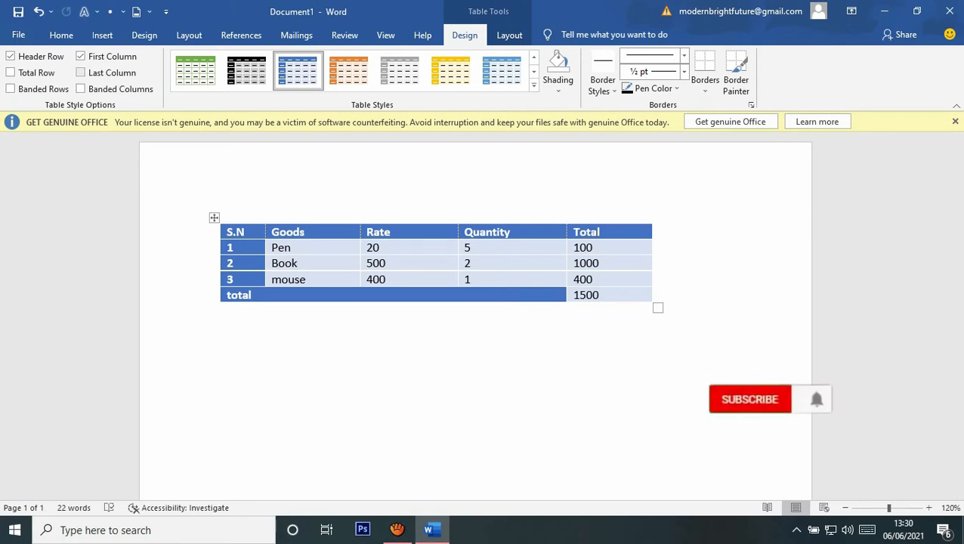
left_click(80, 73)
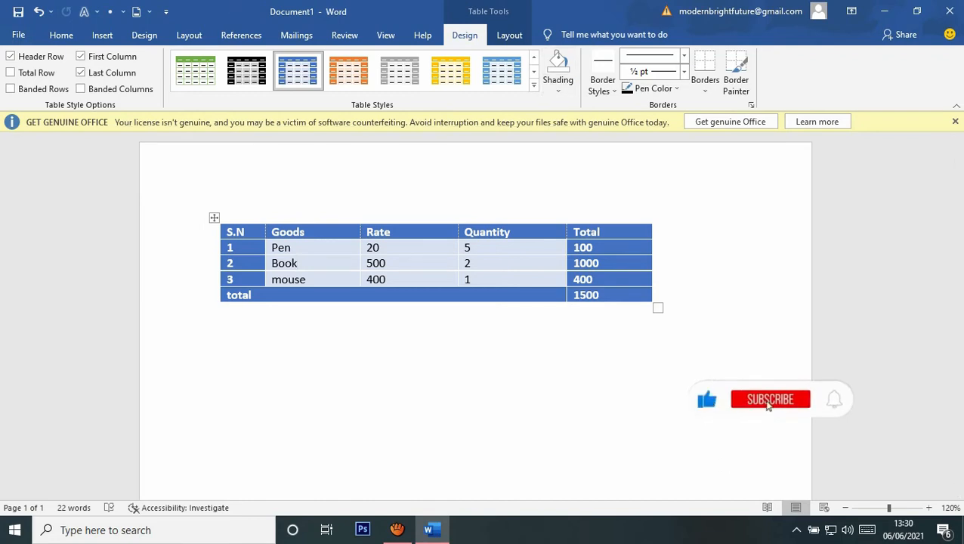
Try the gold grid table style with a solid header row on the goods table, and undo it.
left_click(534, 86)
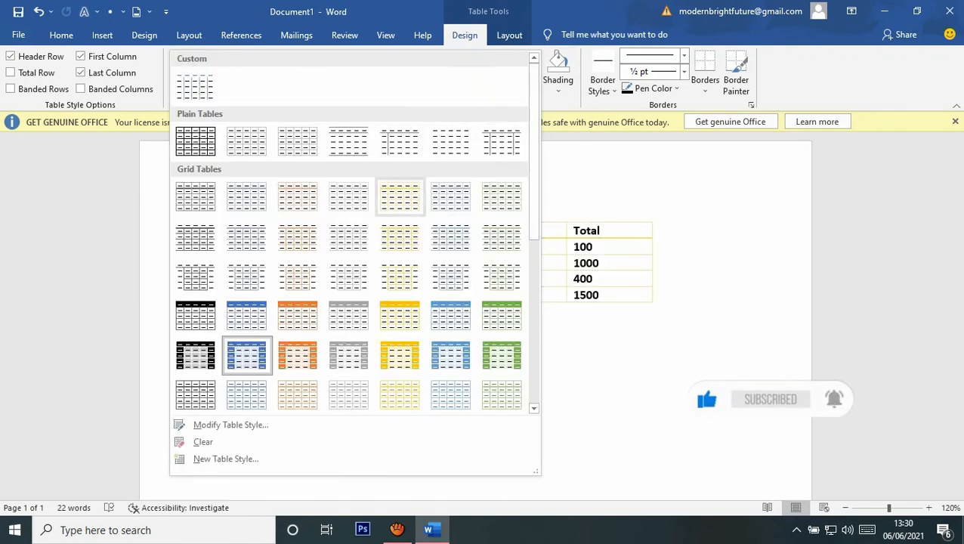
left_click(399, 315)
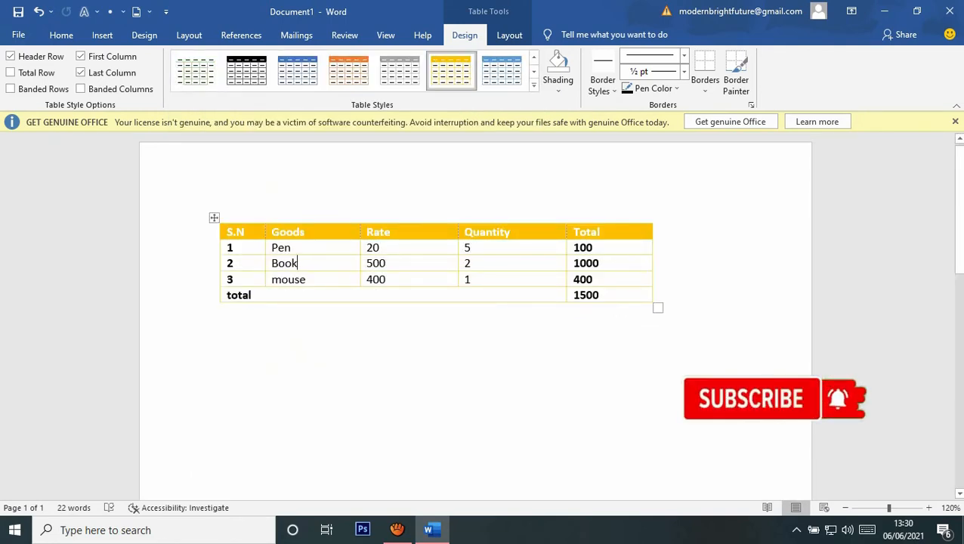
key("ctrl+z")
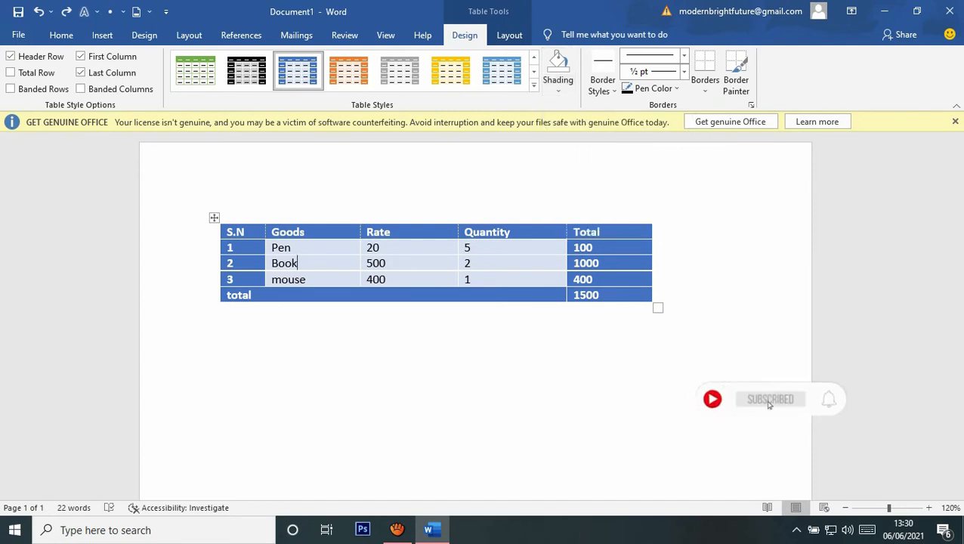
Shade the Book cell with the standard blue, and replace that shading with No Color.
left_click(557, 87)
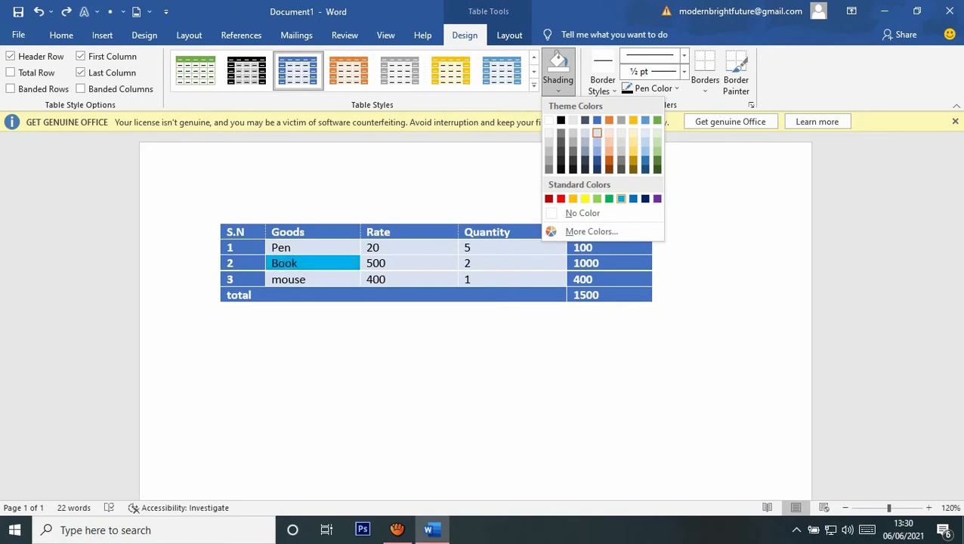
left_click(633, 198)
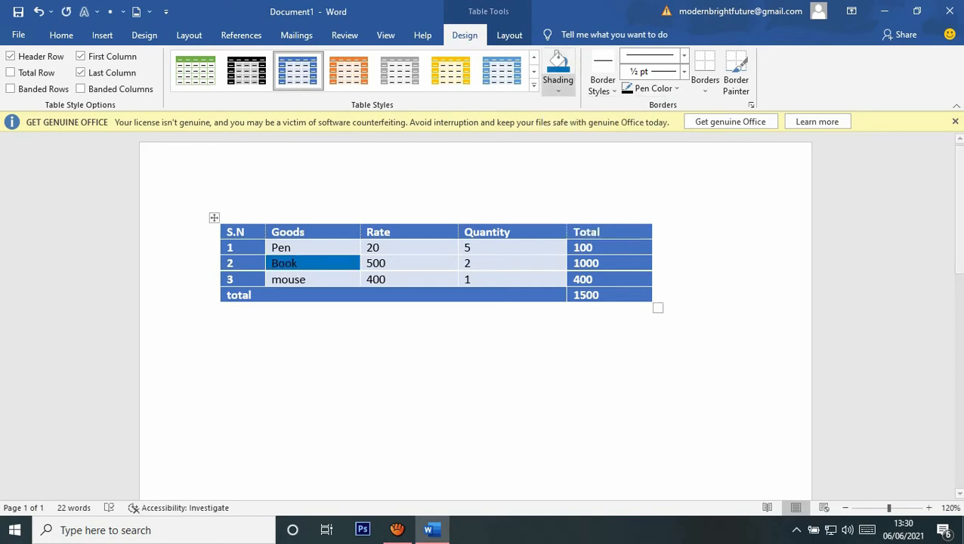
left_click(558, 90)
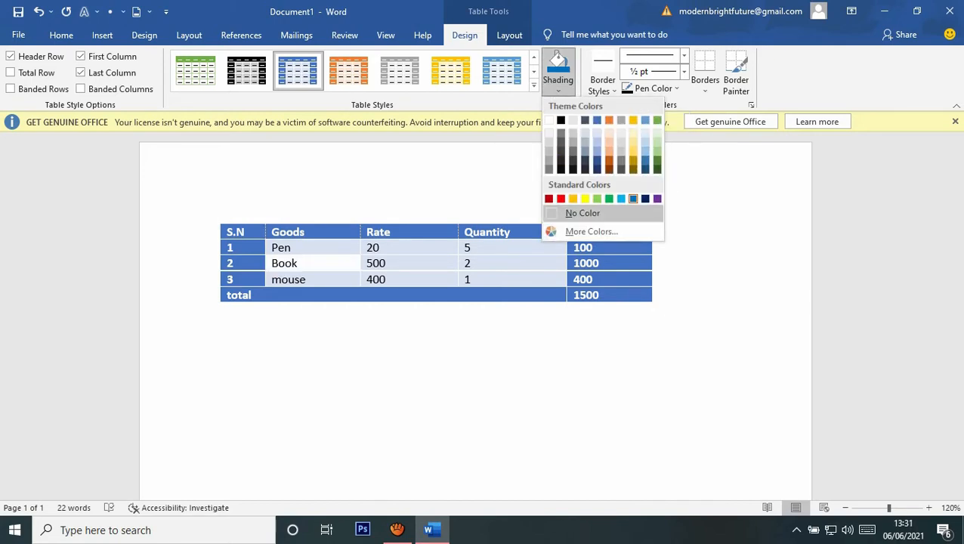
left_click(582, 213)
Shade the header row from S.N through Total with Orange, Accent 2, Darker 25%.
left_click_drag(231, 232, 597, 231)
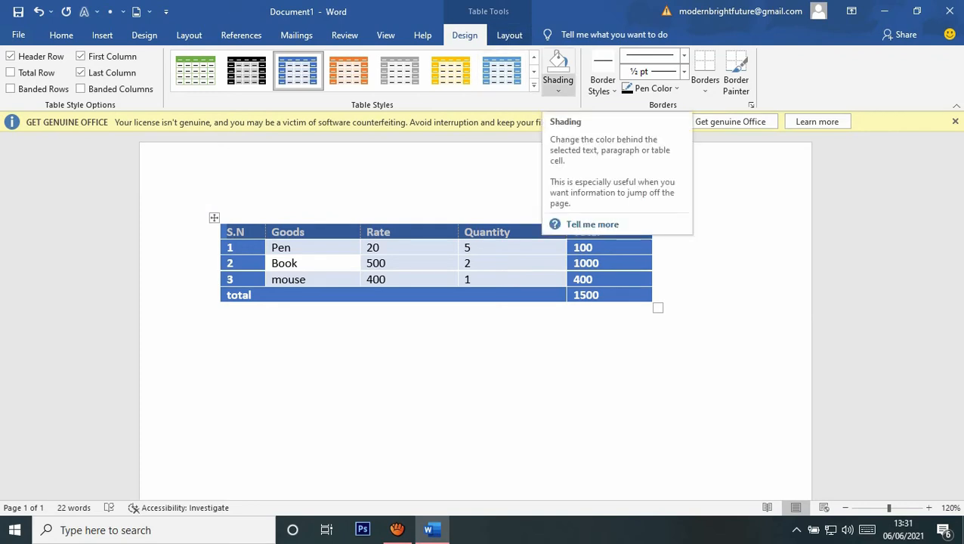
left_click(558, 82)
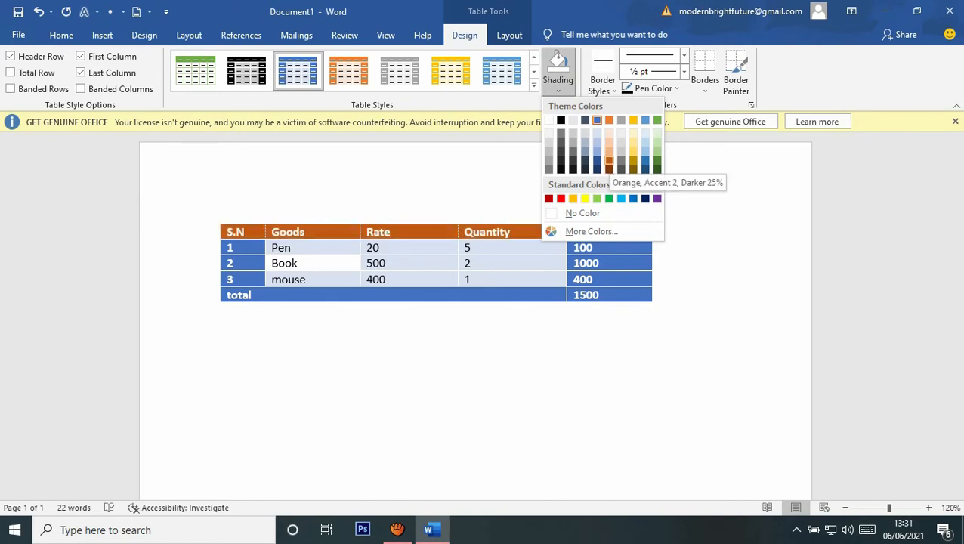
left_click(609, 161)
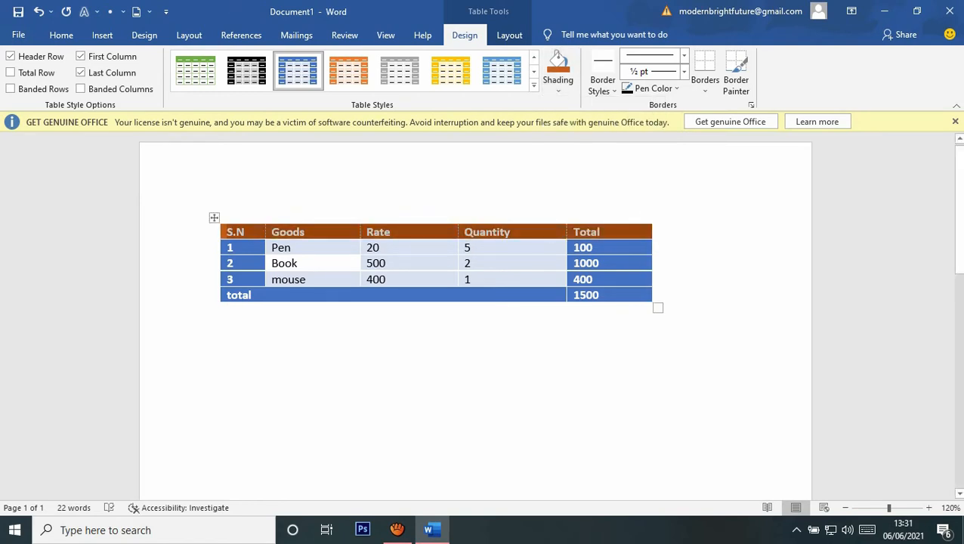
left_click(654, 247)
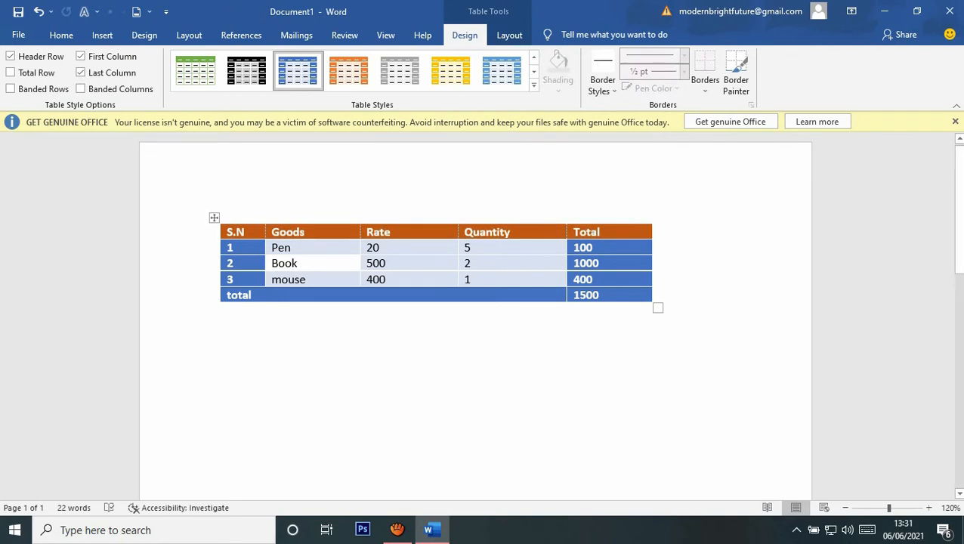
Choose the Single solid line, 1 1/2 pt, Accent 2 border style, and switch its line style to a thick-and-thin line.
left_click(513, 232)
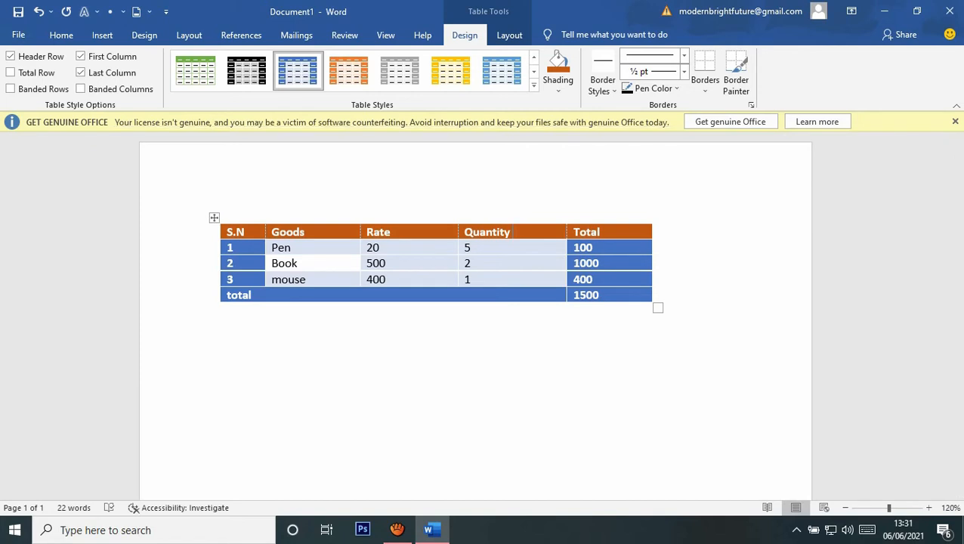
left_click(603, 82)
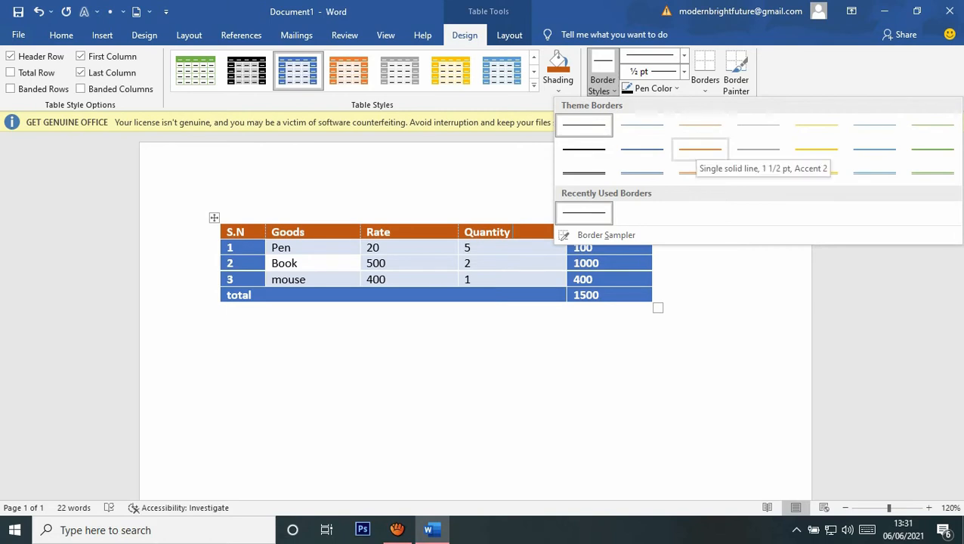
left_click(699, 149)
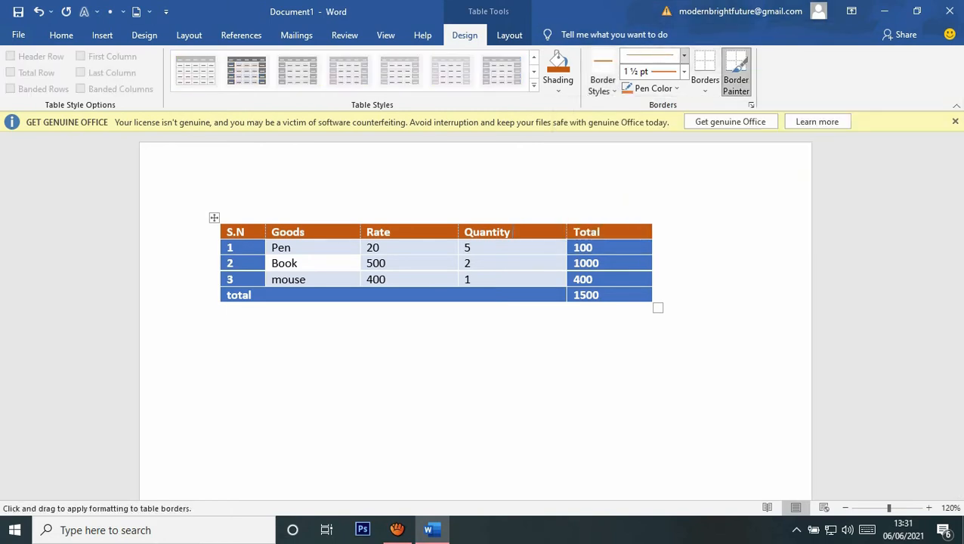
left_click(684, 56)
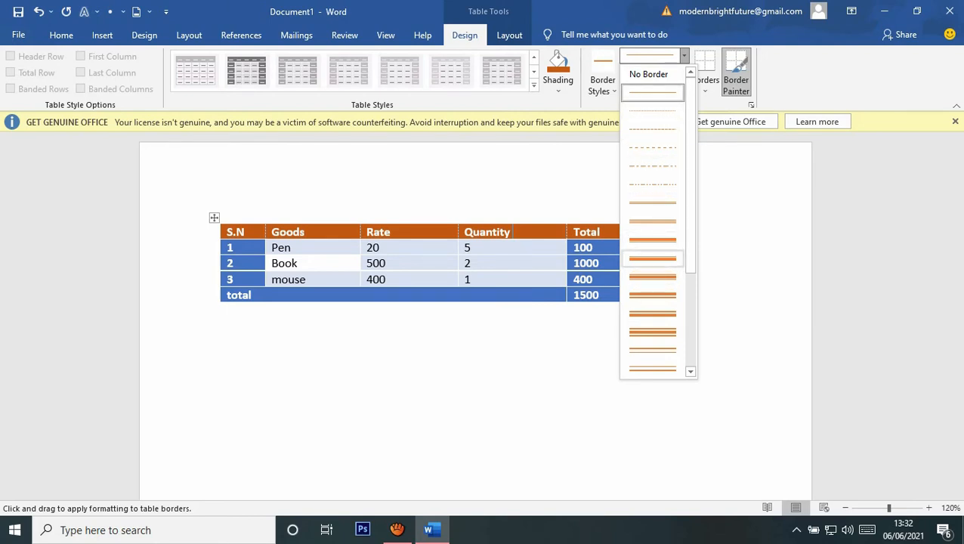
left_click(652, 277)
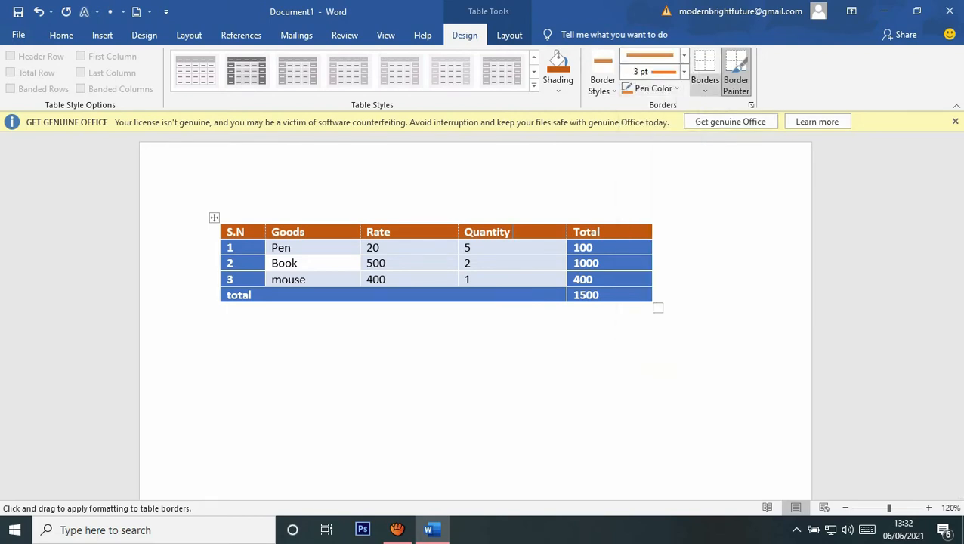
Set the border line weight to 3 pt and the pen color to the standard red.
left_click(683, 71)
left_click(654, 128)
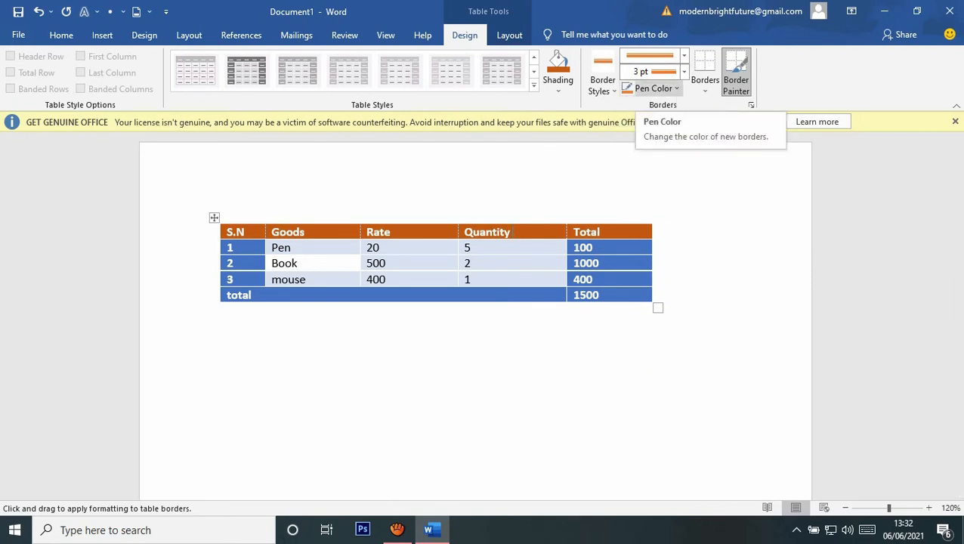
left_click(654, 88)
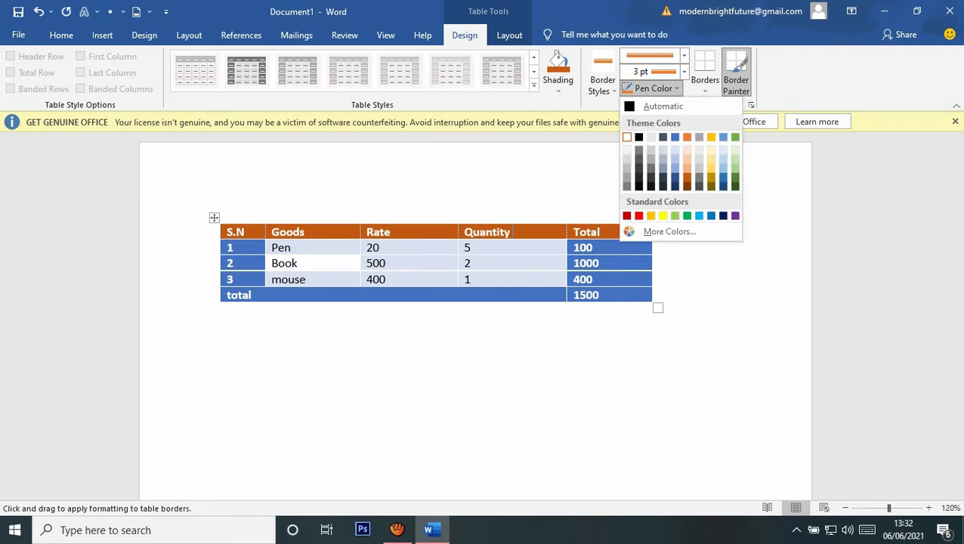
left_click(639, 216)
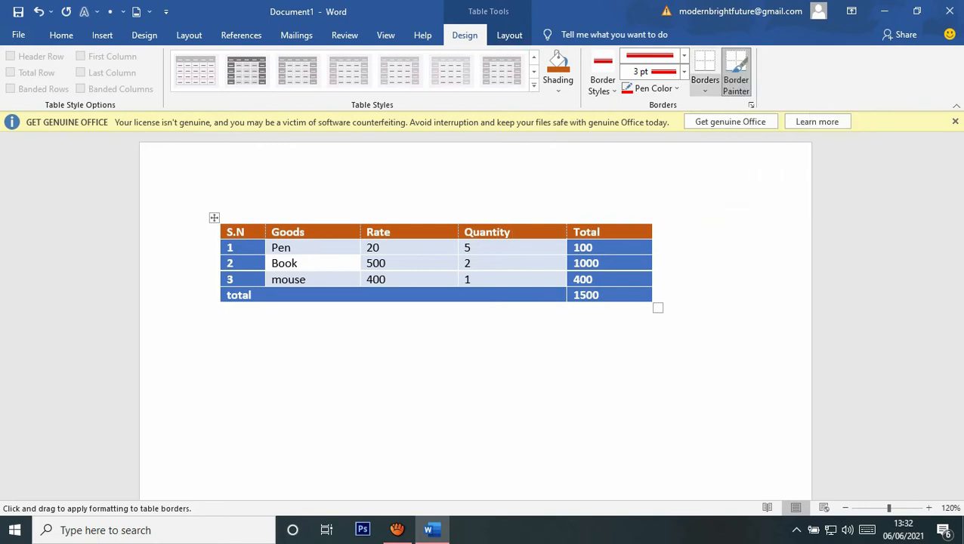
Select the whole goods table and apply the red 3 pt line to all of its borders.
left_click(705, 87)
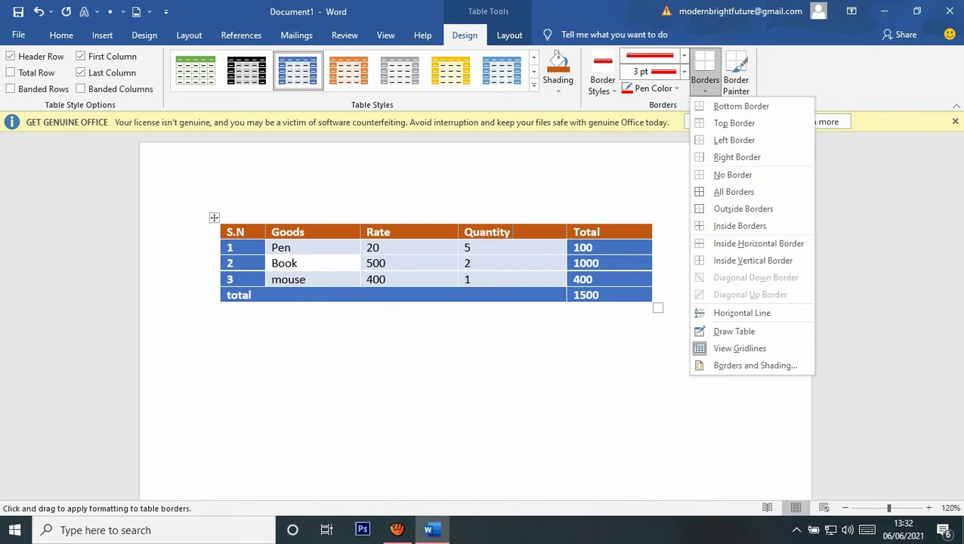
left_click(705, 73)
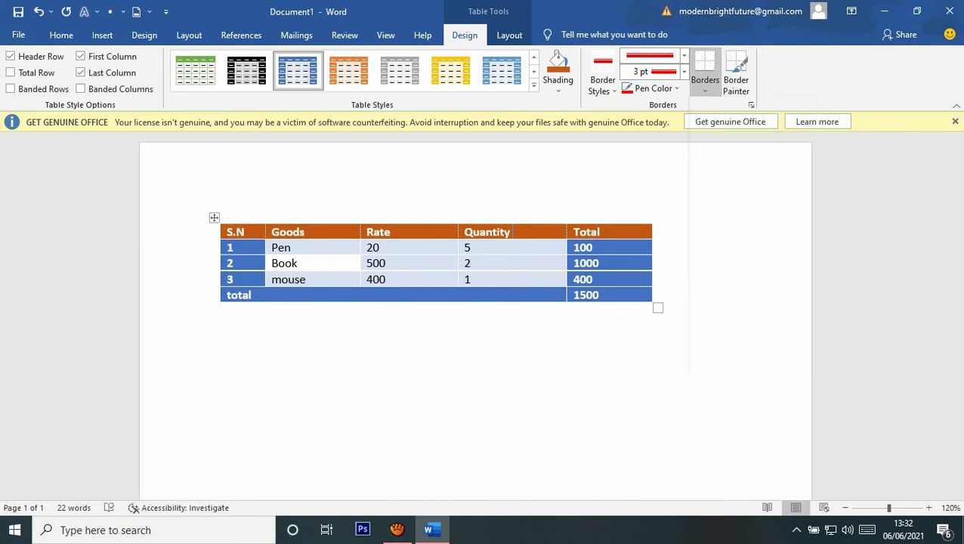
left_click(215, 218)
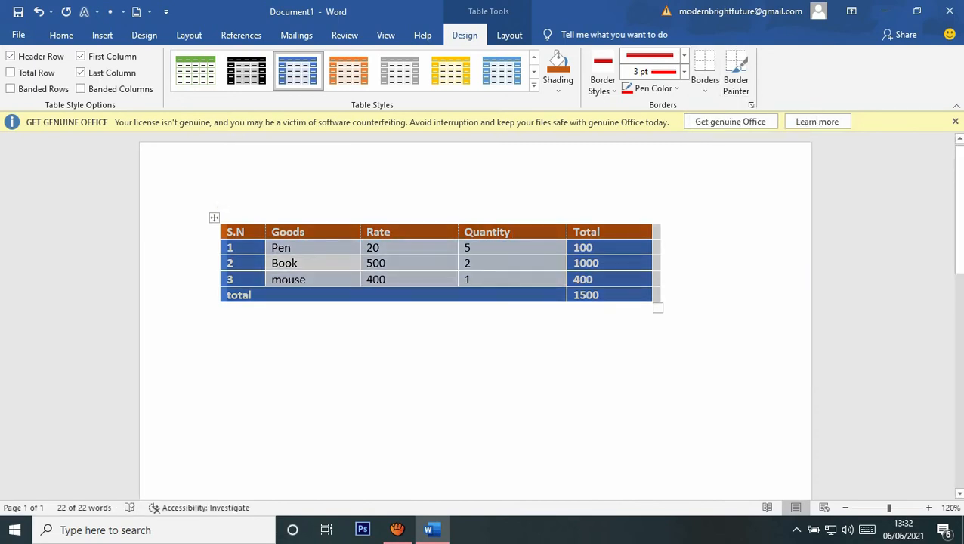
left_click(704, 80)
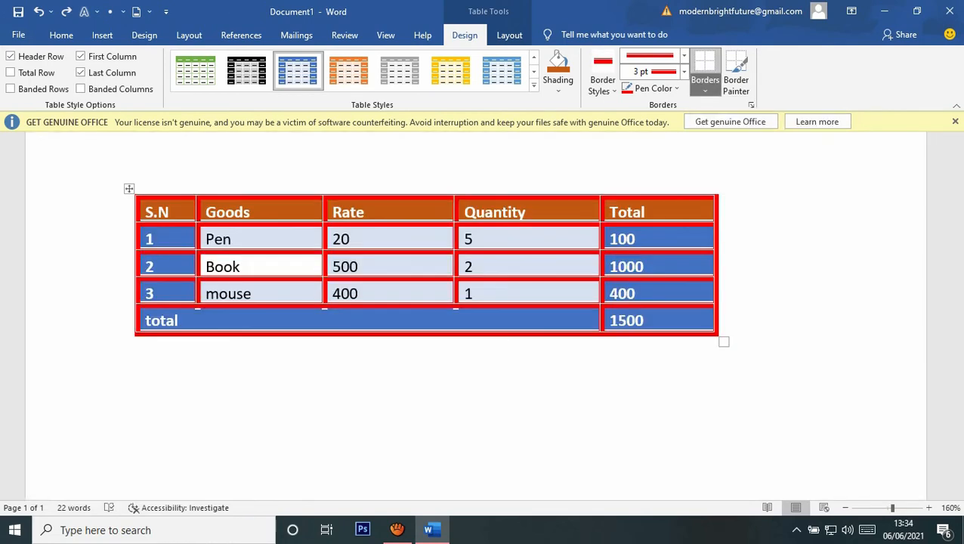
left_click(705, 87)
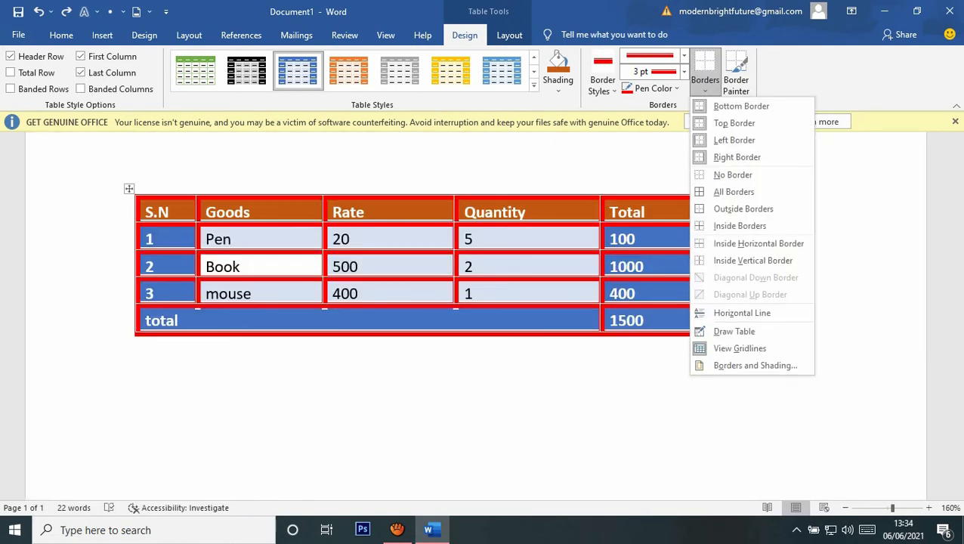
key("Escape")
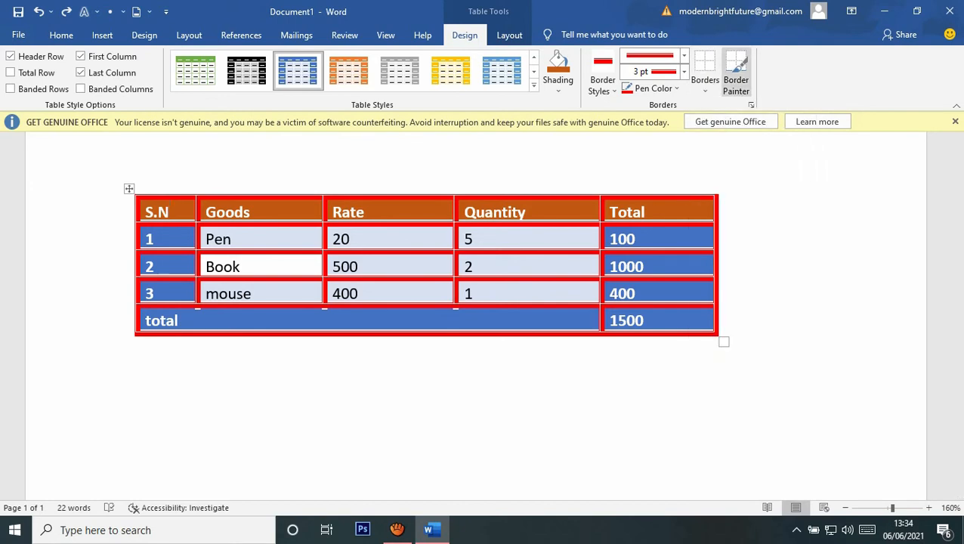
Activate the Border Painter with a 3 pt line weight and a black pen color.
left_click(736, 79)
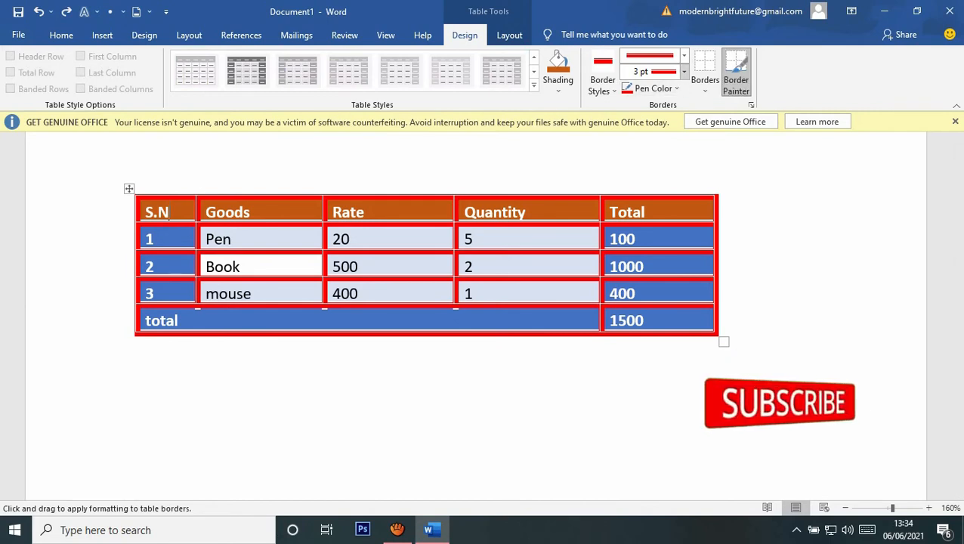
left_click(683, 71)
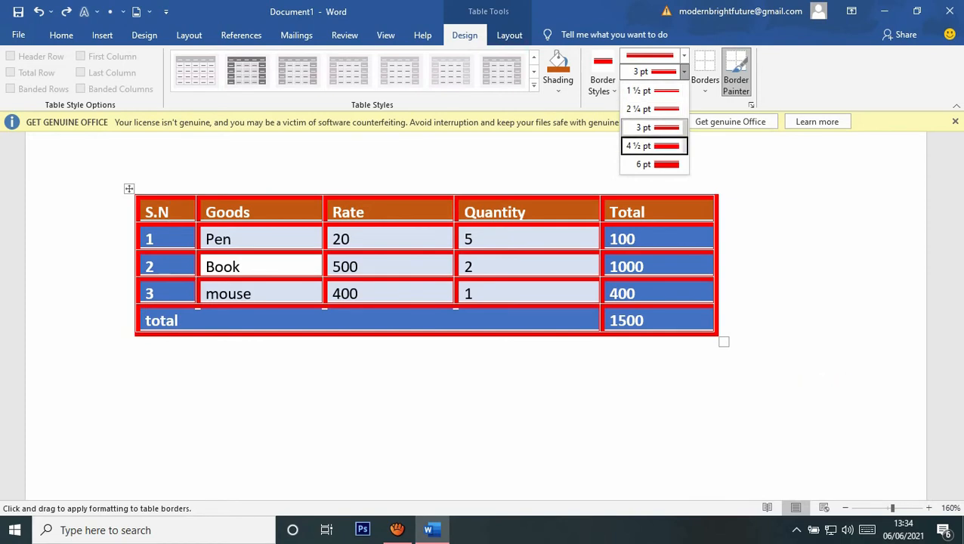
left_click(654, 128)
left_click(653, 88)
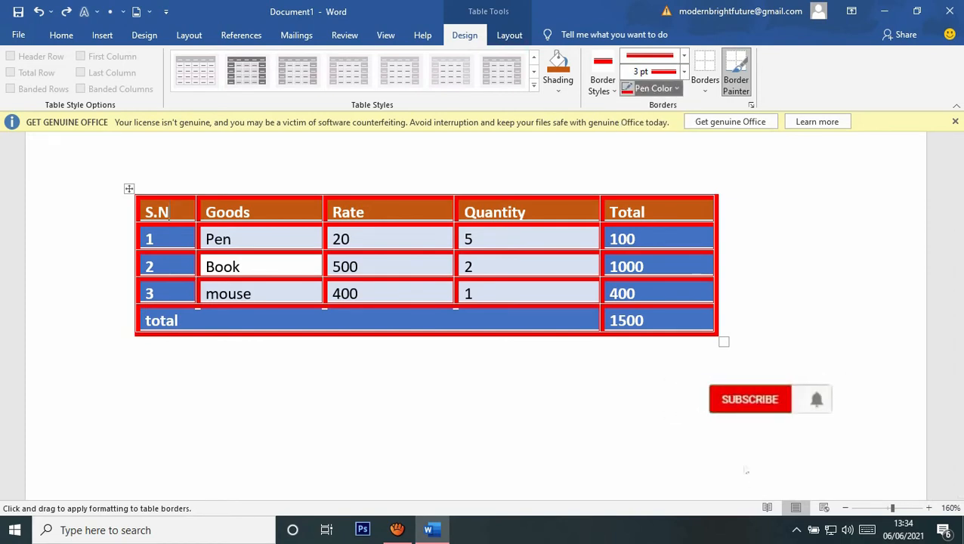
left_click(639, 177)
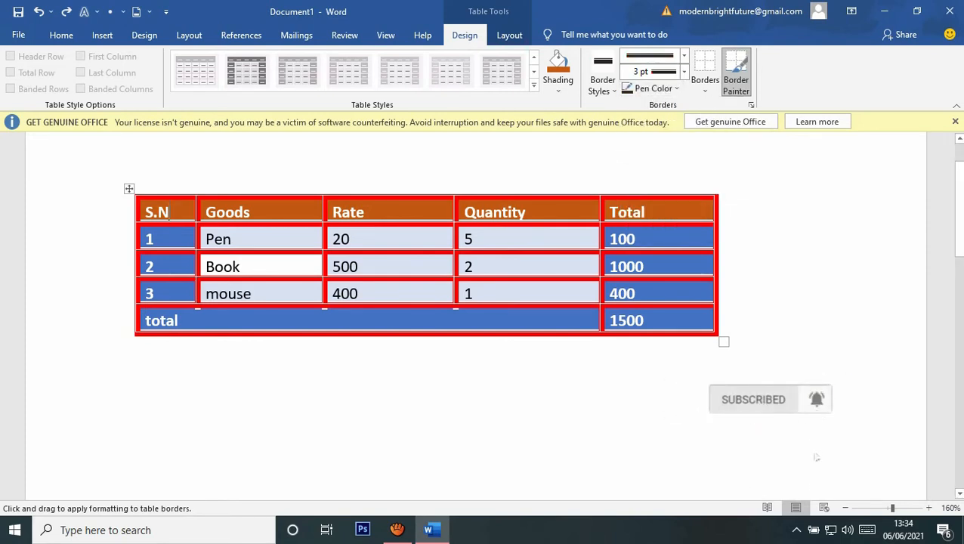
Paint black borders above and below the Total header cell and between the Rate and Quantity columns, and leave the Border Painter.
left_click(656, 197)
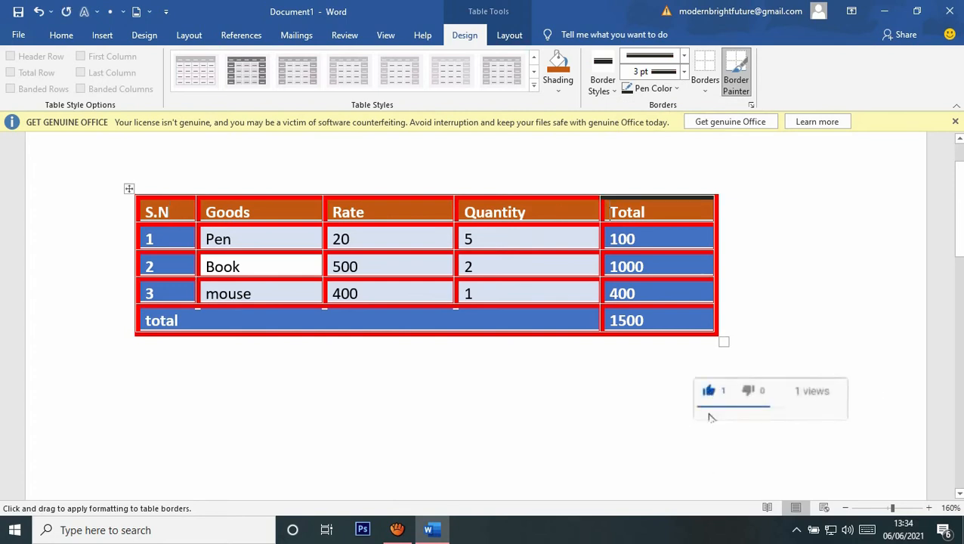
left_click(658, 225)
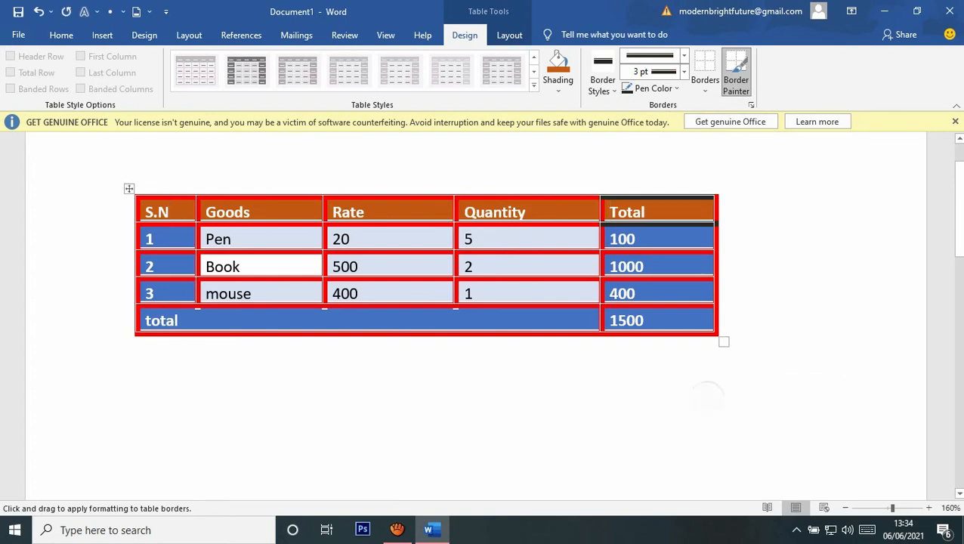
left_click_drag(456, 231, 456, 270)
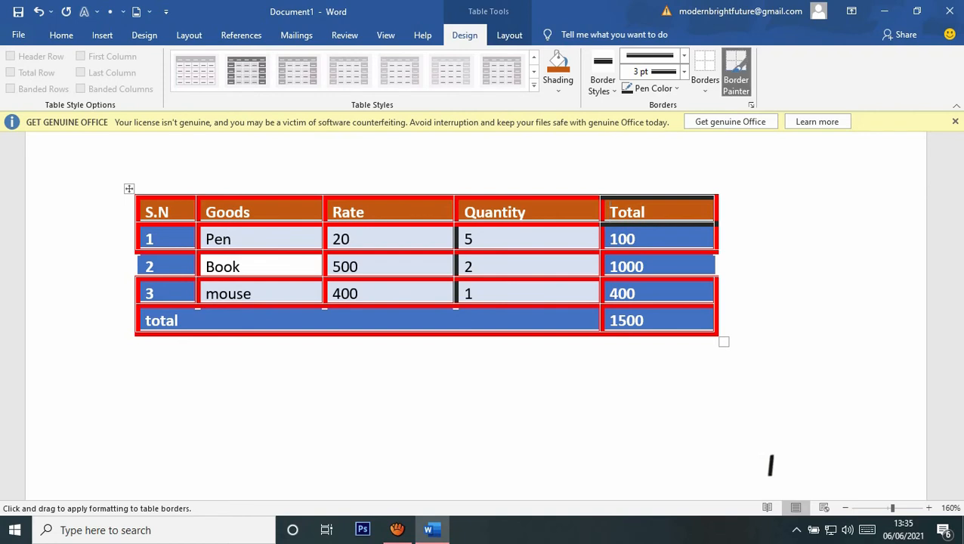
key("Escape")
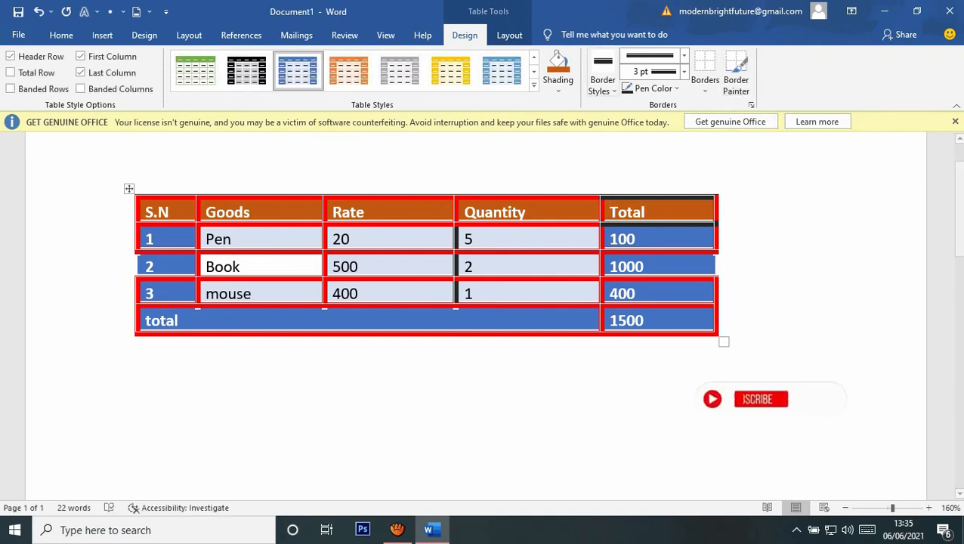
Select the S.N header cell, and extend the selection to its entire column using the table selection options.
left_click(509, 35)
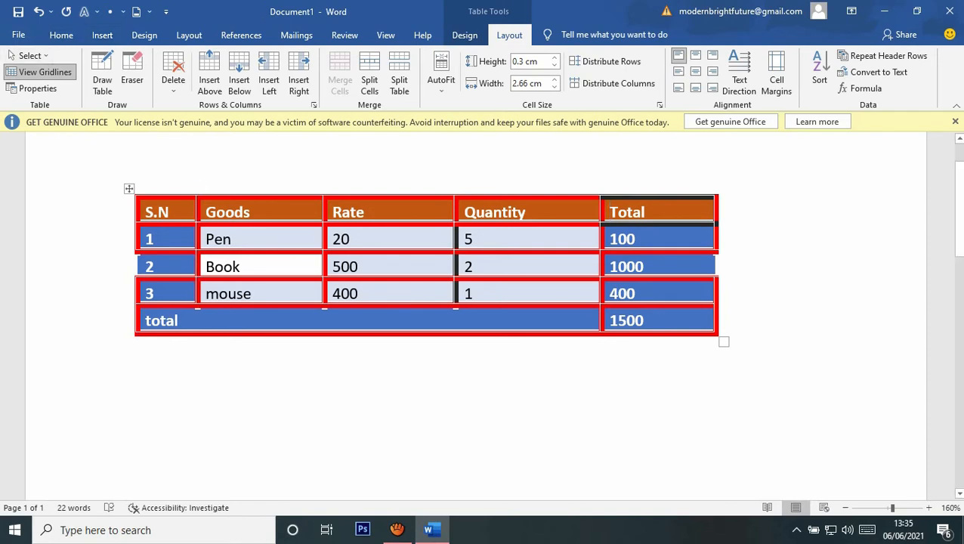
left_click(723, 213)
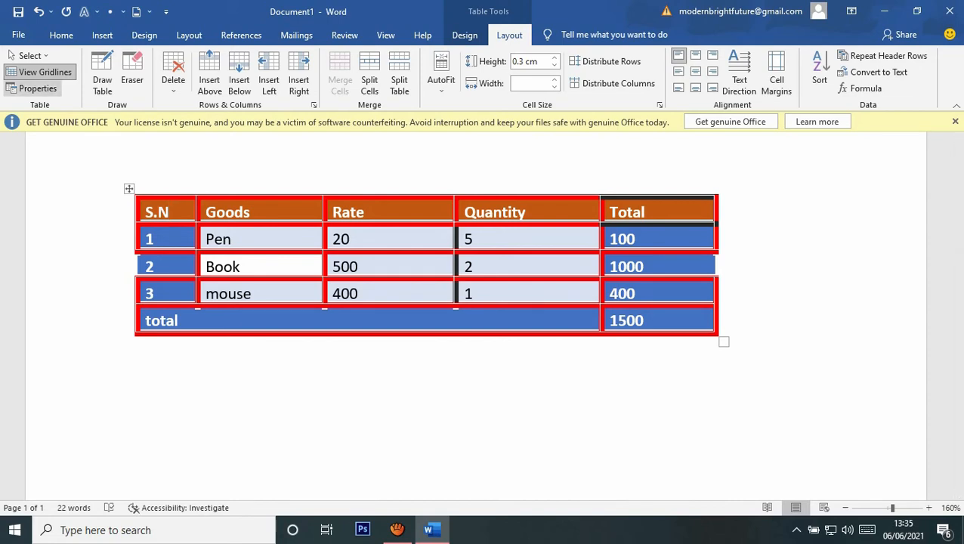
left_click(29, 55)
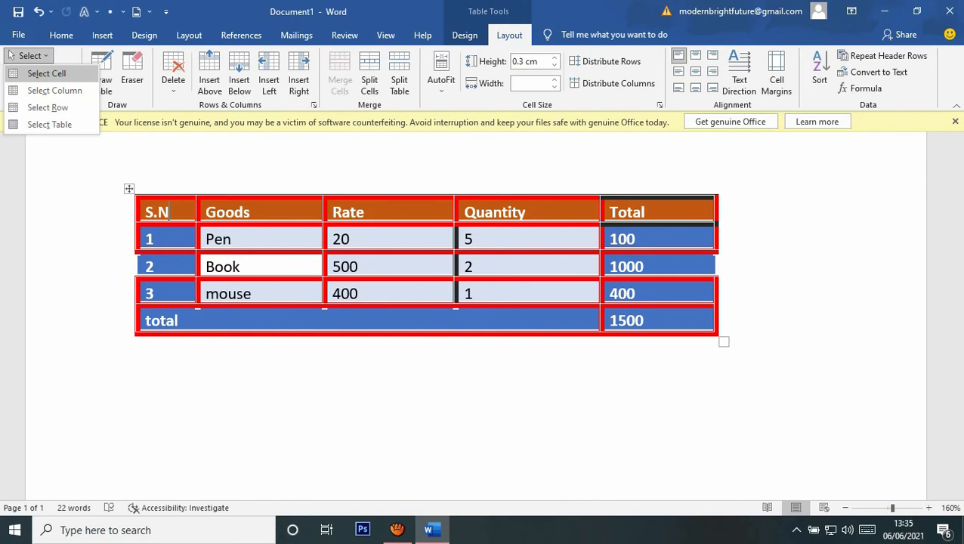
left_click(46, 73)
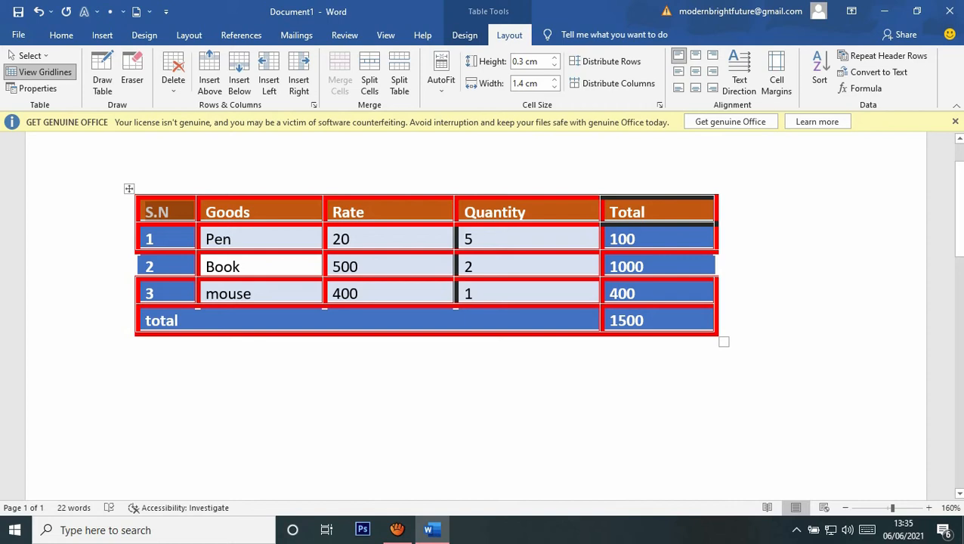
left_click(30, 56)
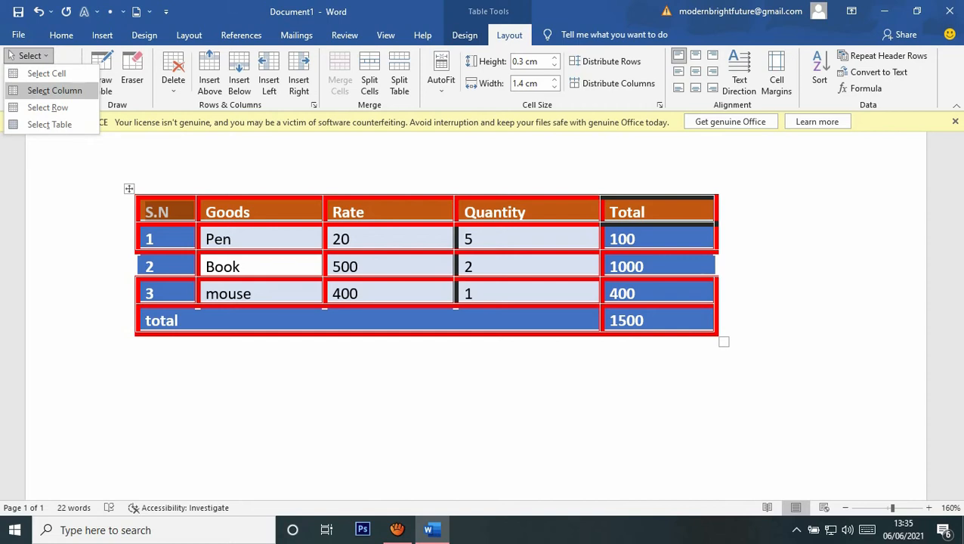
left_click(54, 90)
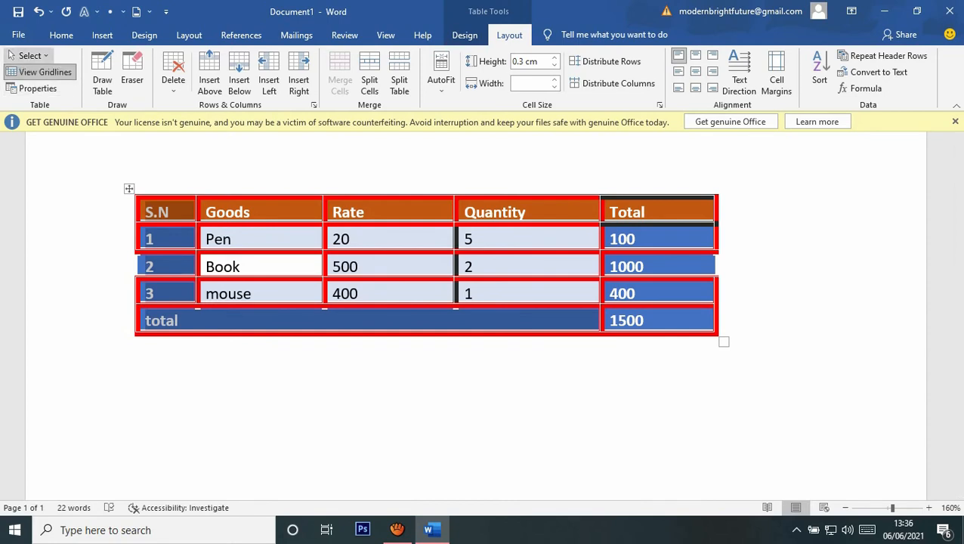
Select the whole goods table and view its table properties without changing them.
left_click(30, 55)
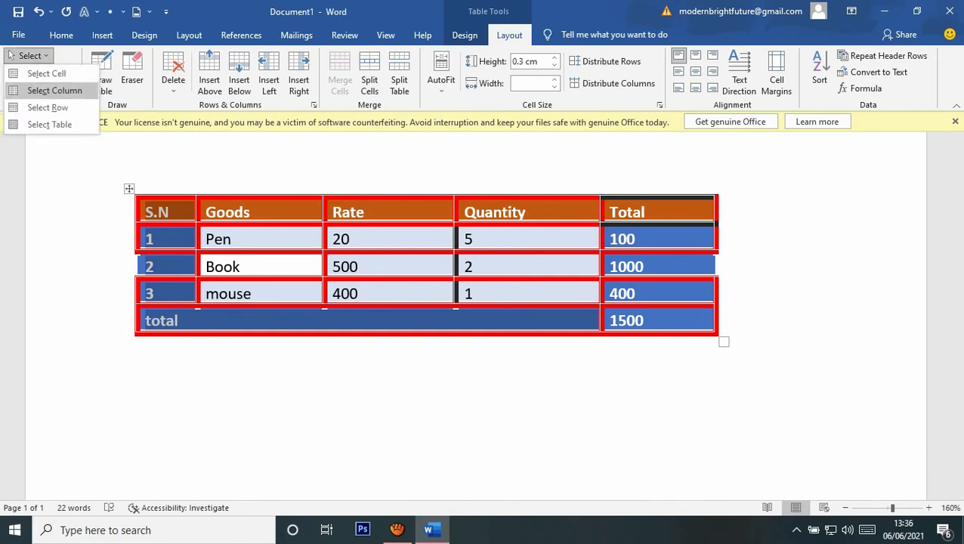
left_click(49, 124)
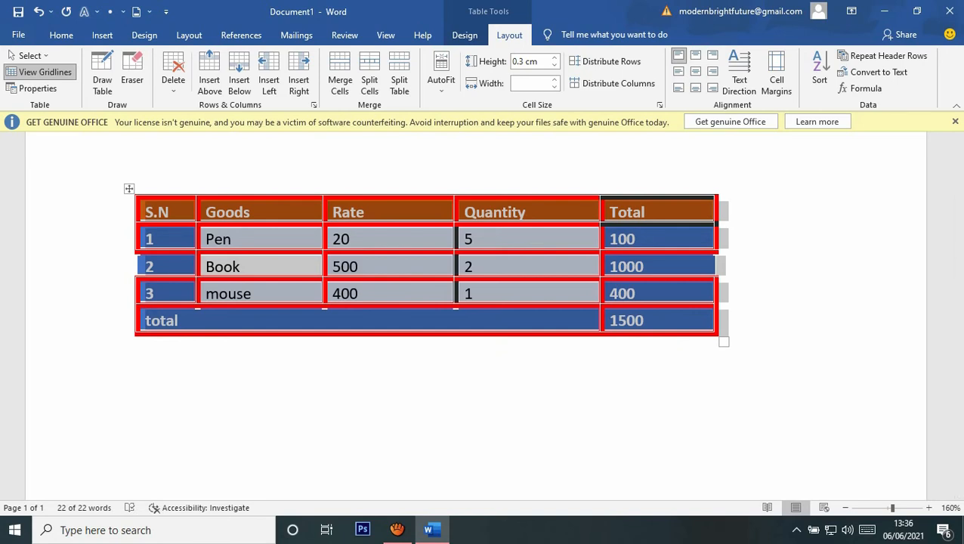
left_click(11, 56)
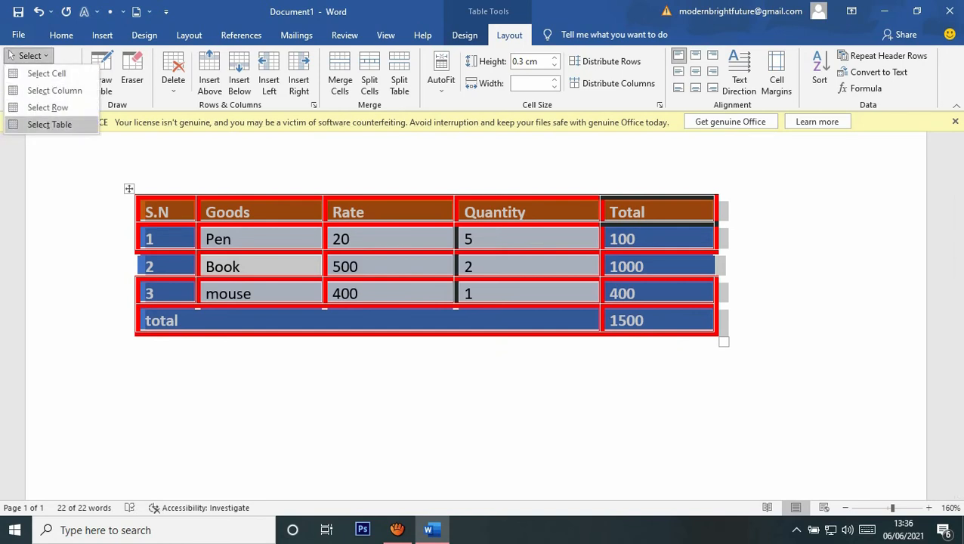
left_click(49, 124)
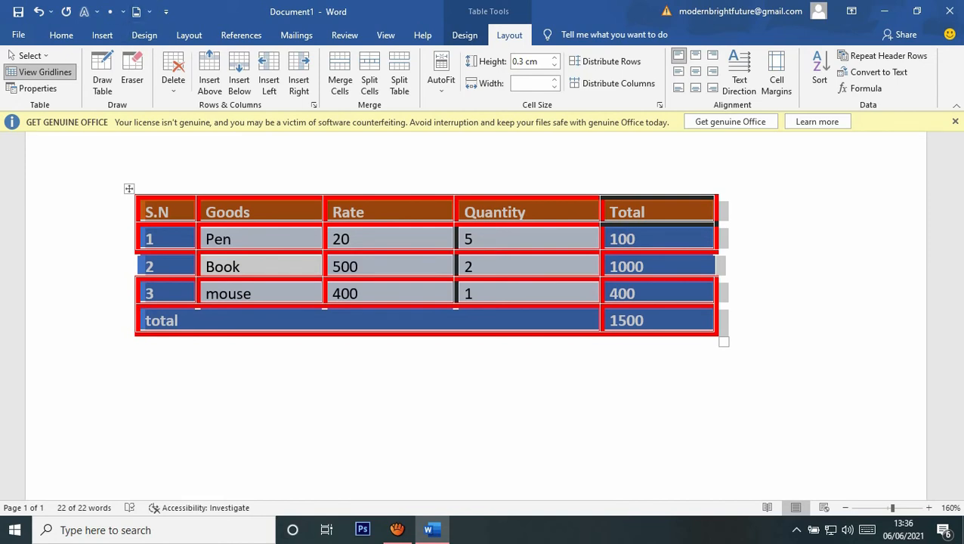
left_click(33, 88)
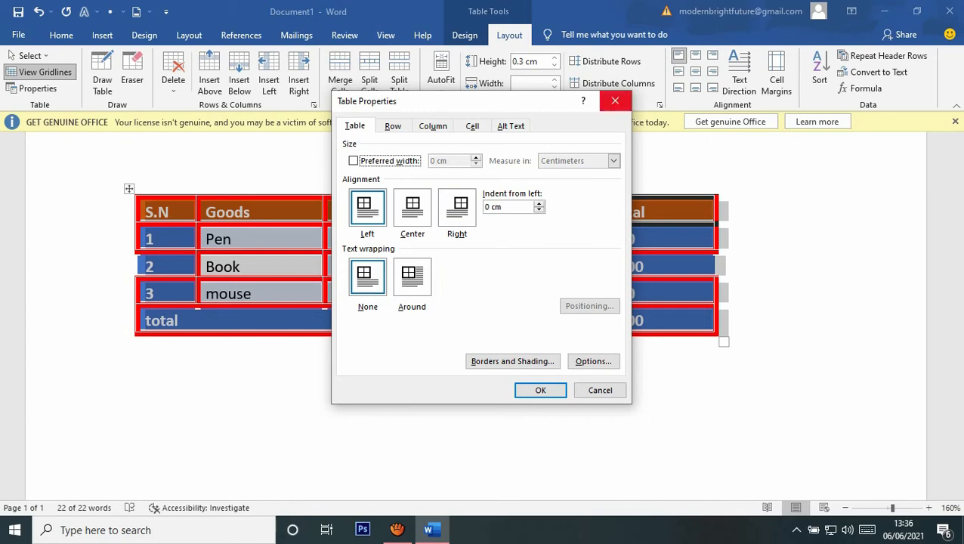
left_click(615, 101)
Insert a table with three columns and two rows below the goods table and narrow its columns, the last to about 1.5 cm.
scroll(423, 242, "down", 3)
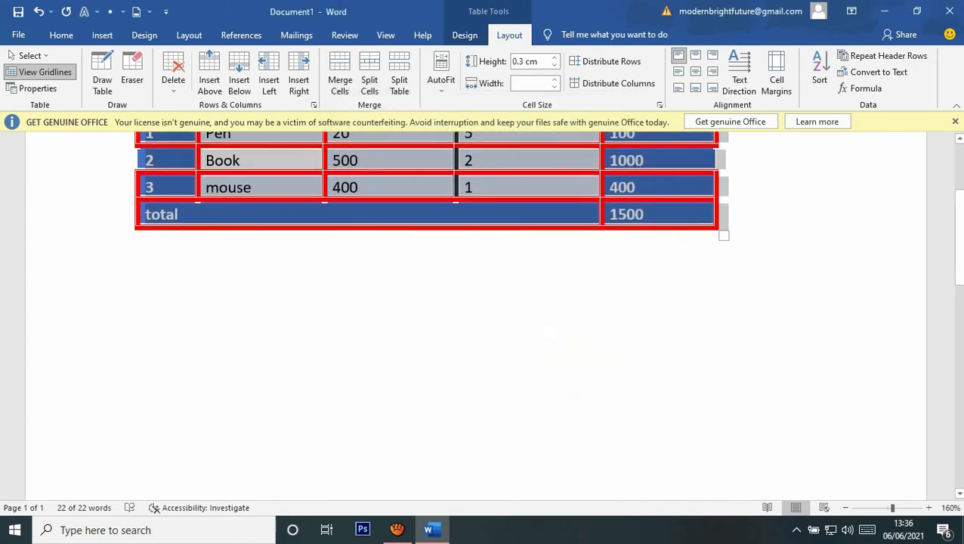
left_click(135, 342)
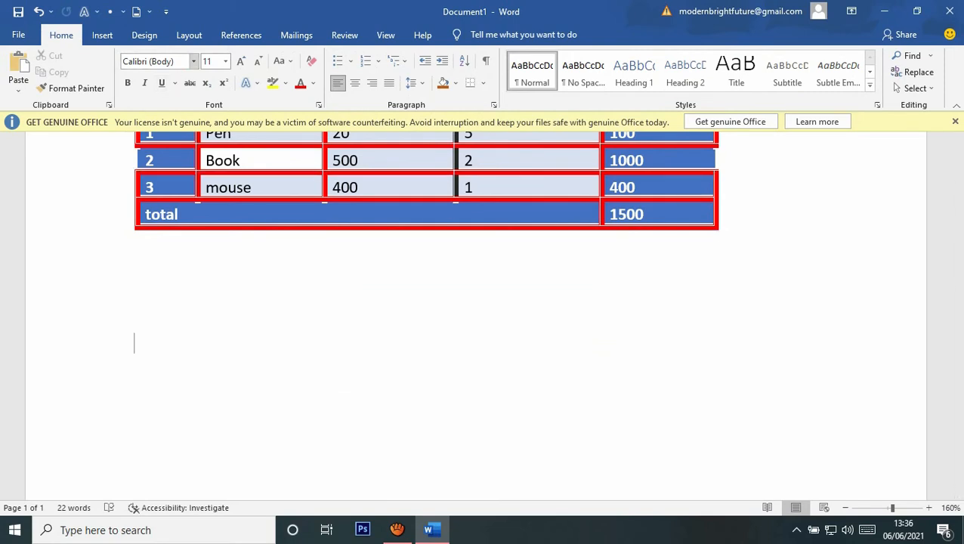
left_click(102, 35)
left_click(100, 76)
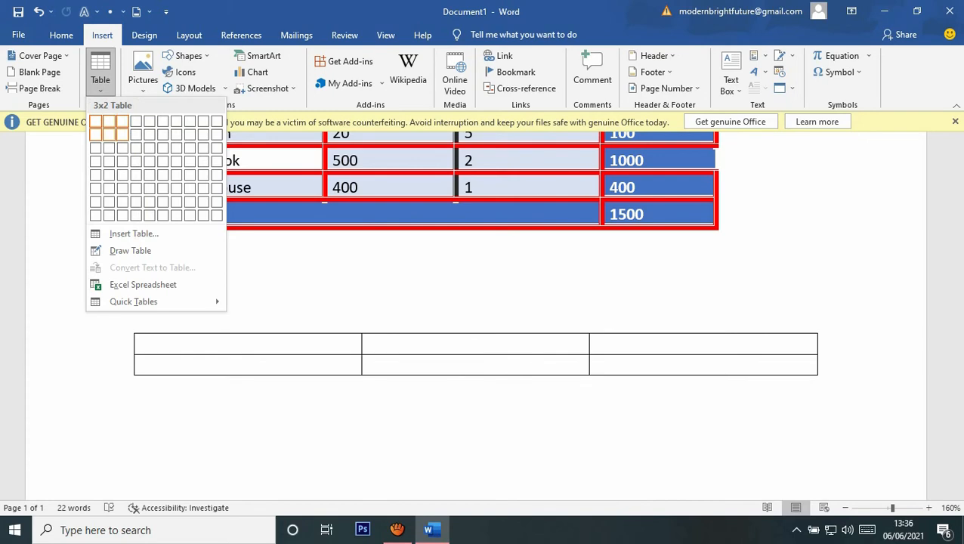
left_click(123, 134)
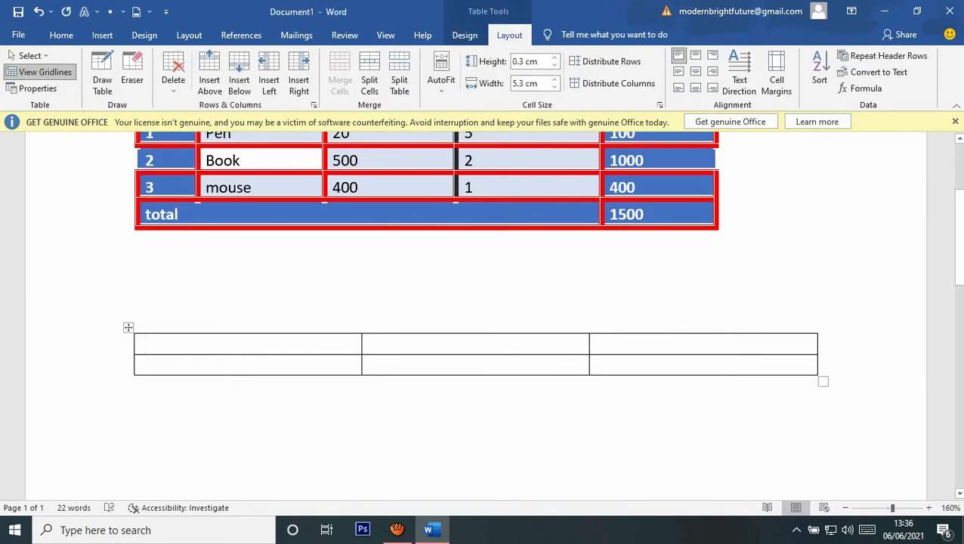
left_click_drag(362, 345, 263, 345)
left_click_drag(818, 345, 392, 345)
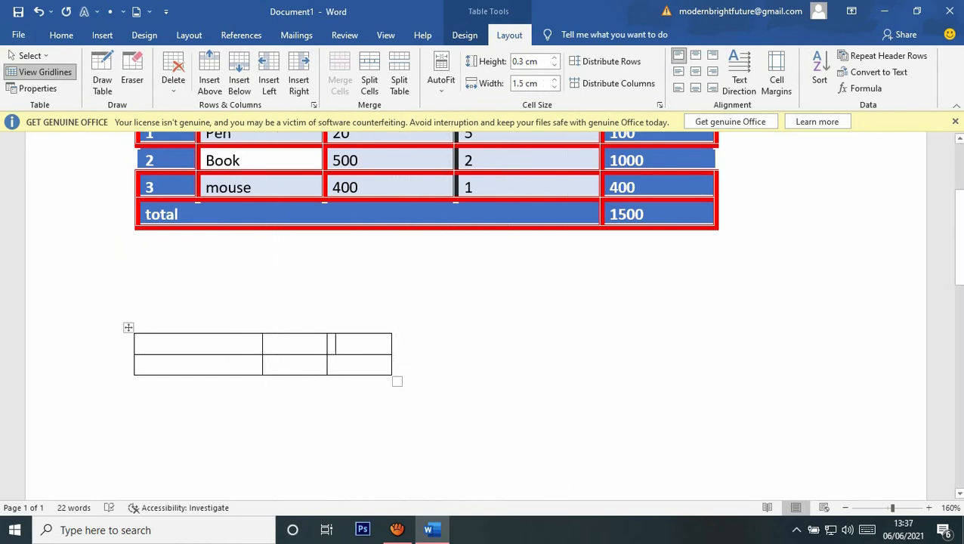
Generate a sample paragraph directly below the new table with =rand(1,5).
left_click(134, 386)
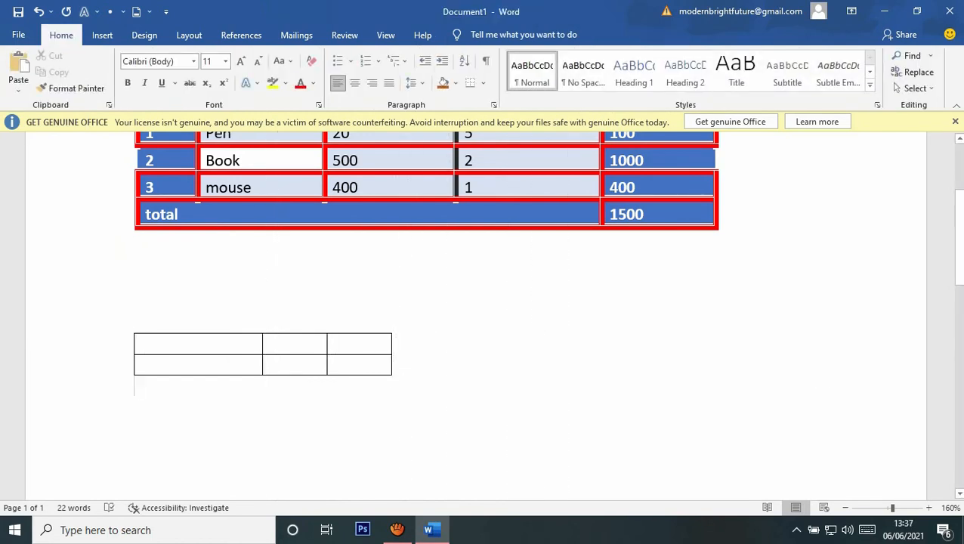
type("=")
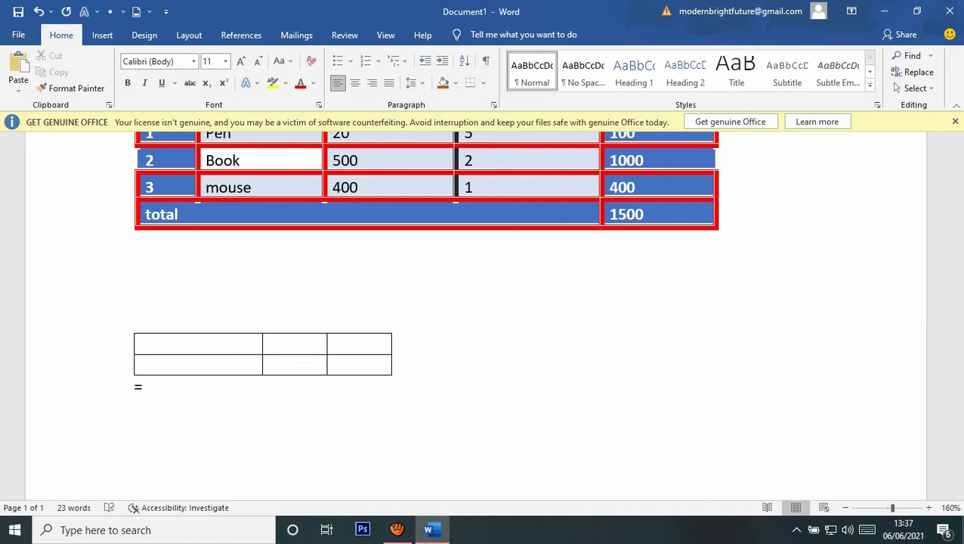
type("rand(1,5")
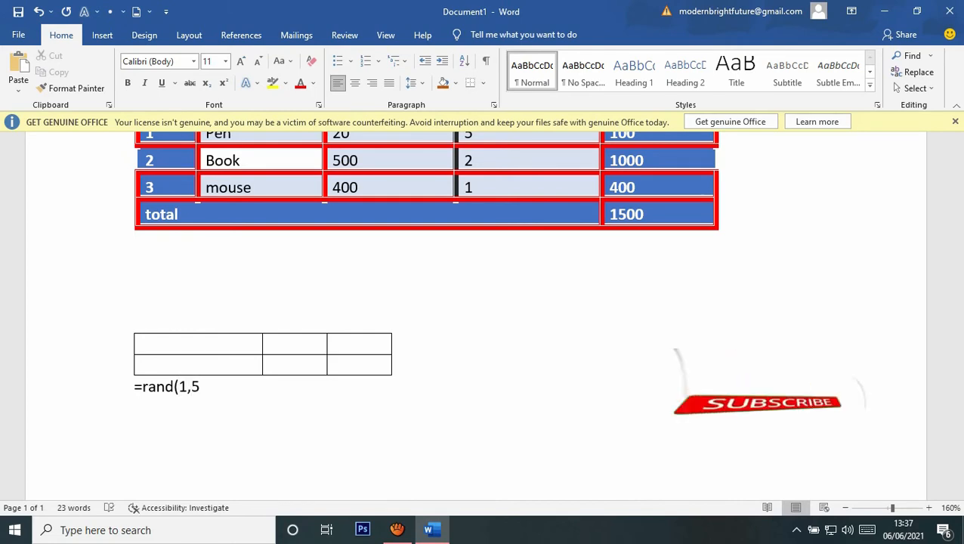
type(")")
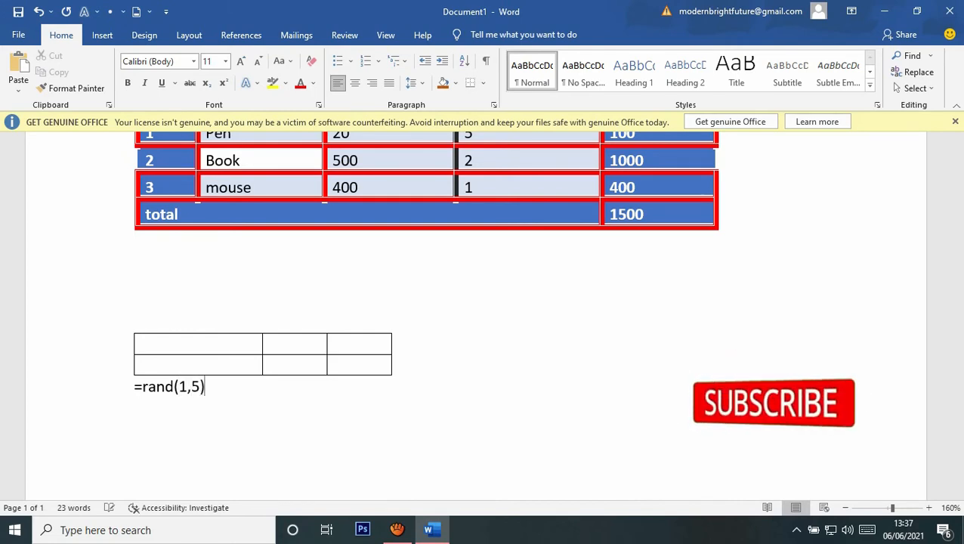
key("Return")
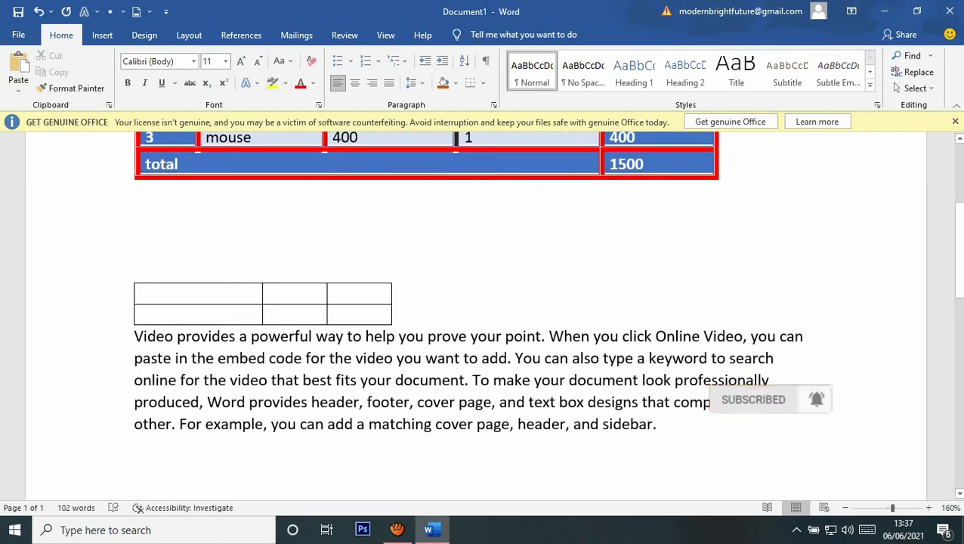
Set the small blank table's alignment to Center in its table properties, keeping text wrapping at None.
left_click(336, 293)
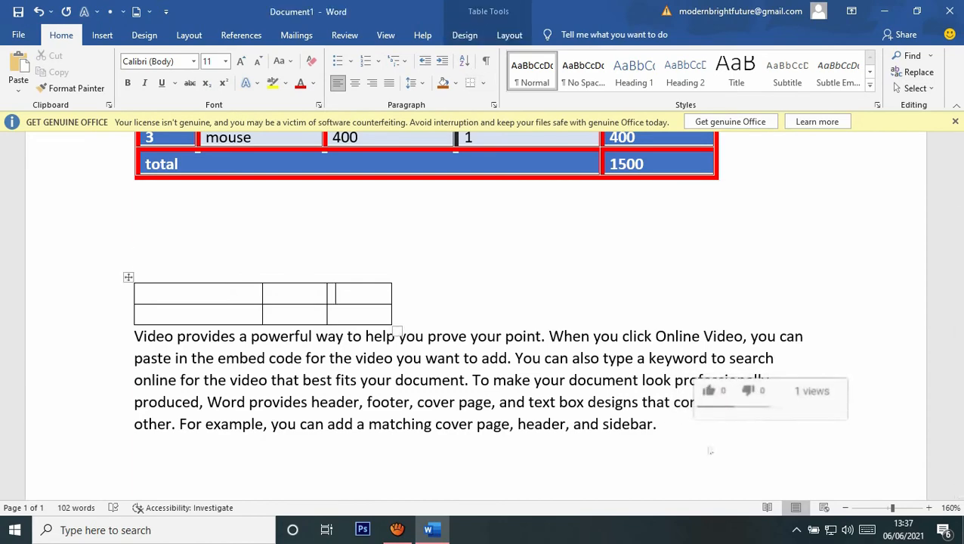
left_click(509, 34)
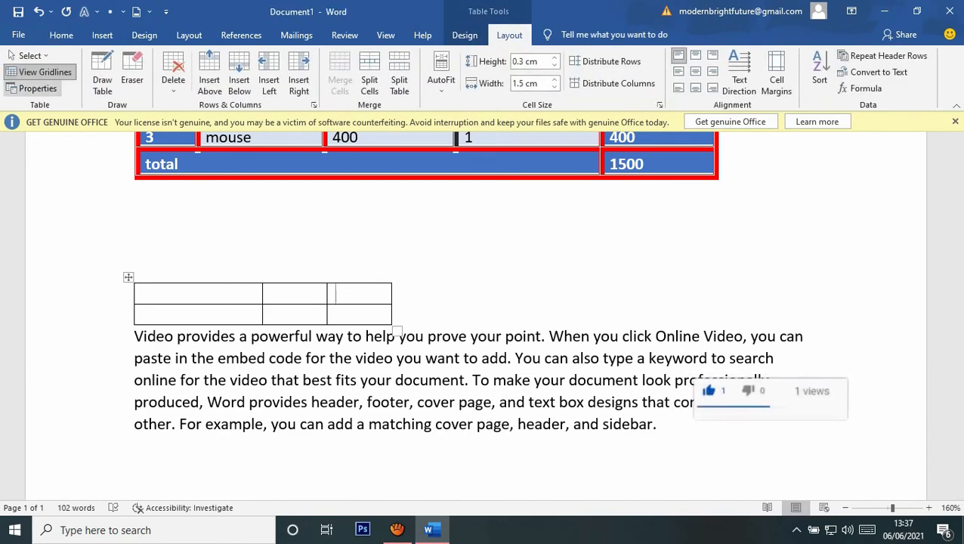
left_click(37, 88)
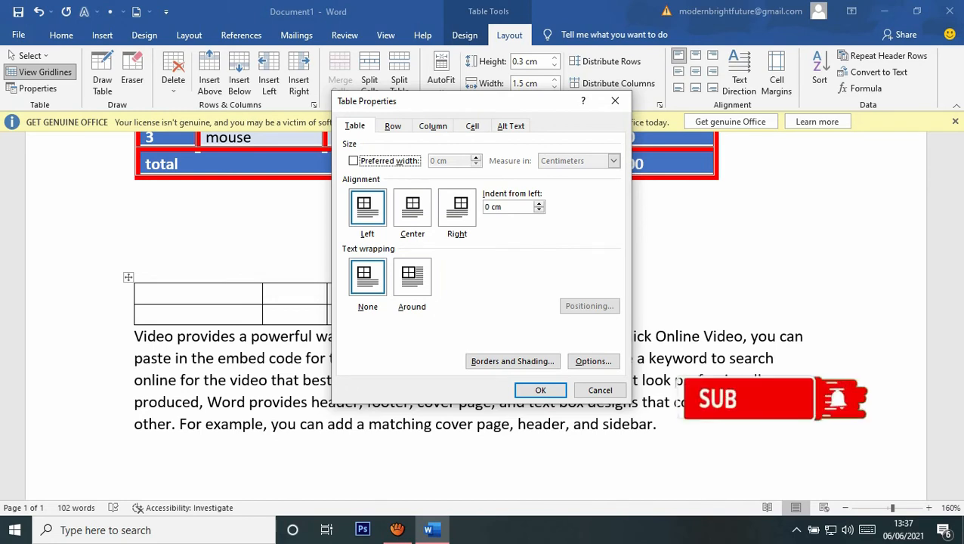
left_click(413, 207)
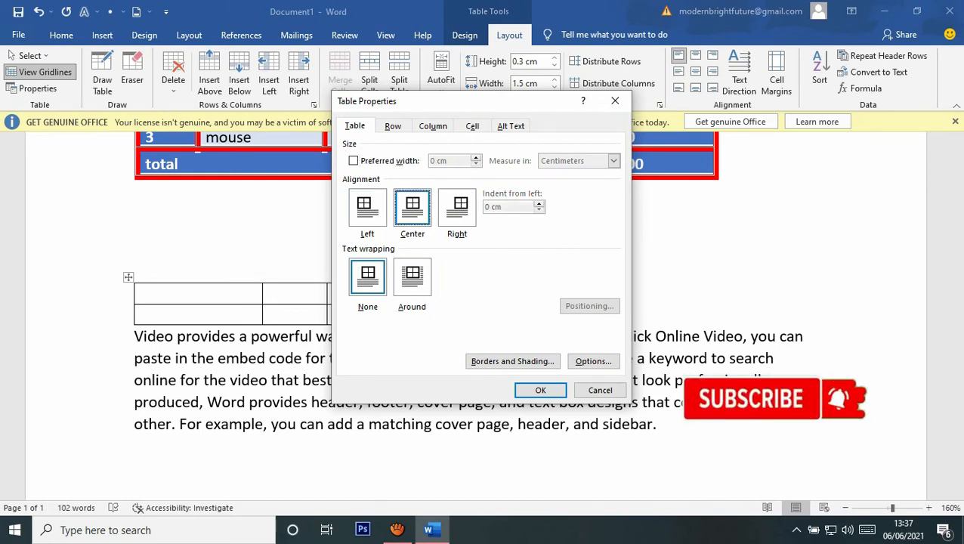
left_click(540, 390)
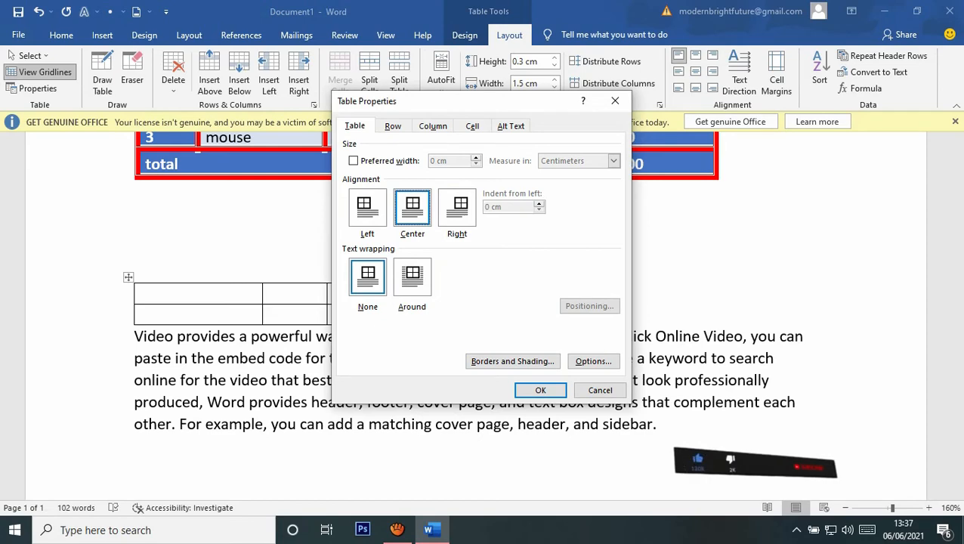
key("Return")
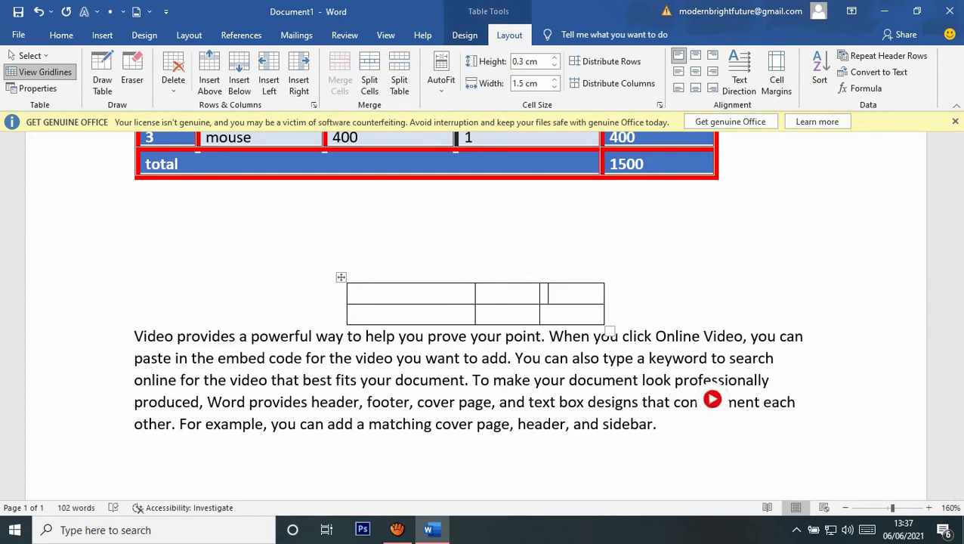
Set the small blank table's alignment to Right and its text wrapping to Around in its table properties.
left_click(38, 88)
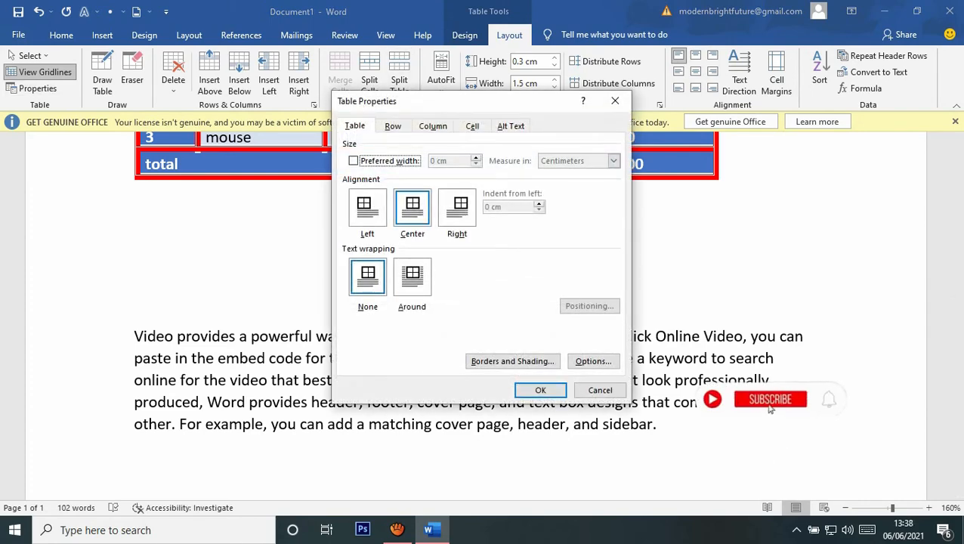
left_click(457, 208)
left_click(540, 390)
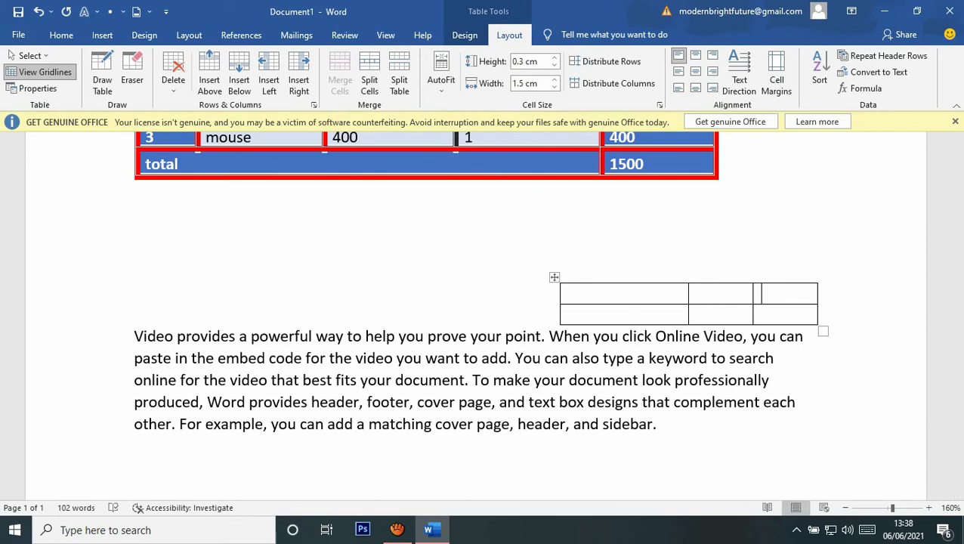
left_click(34, 88)
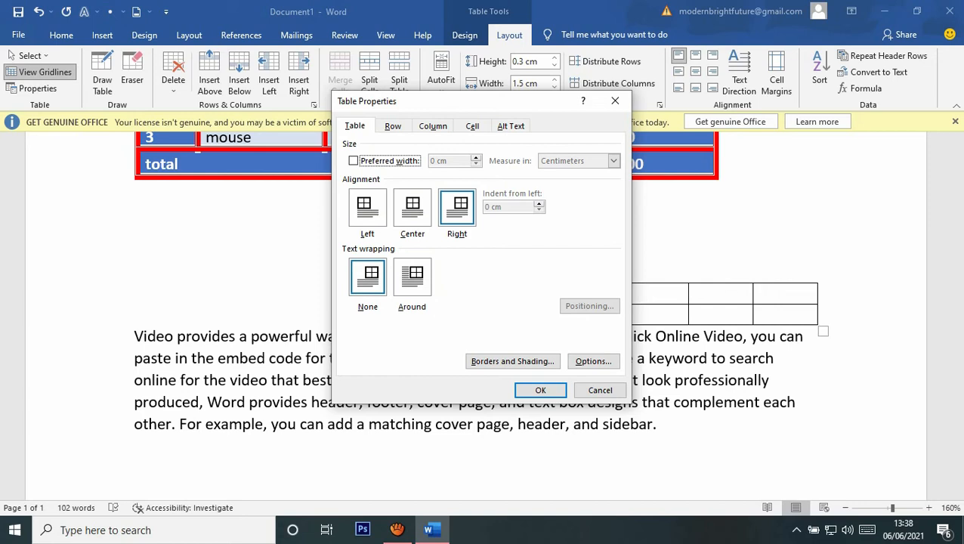
left_click(412, 278)
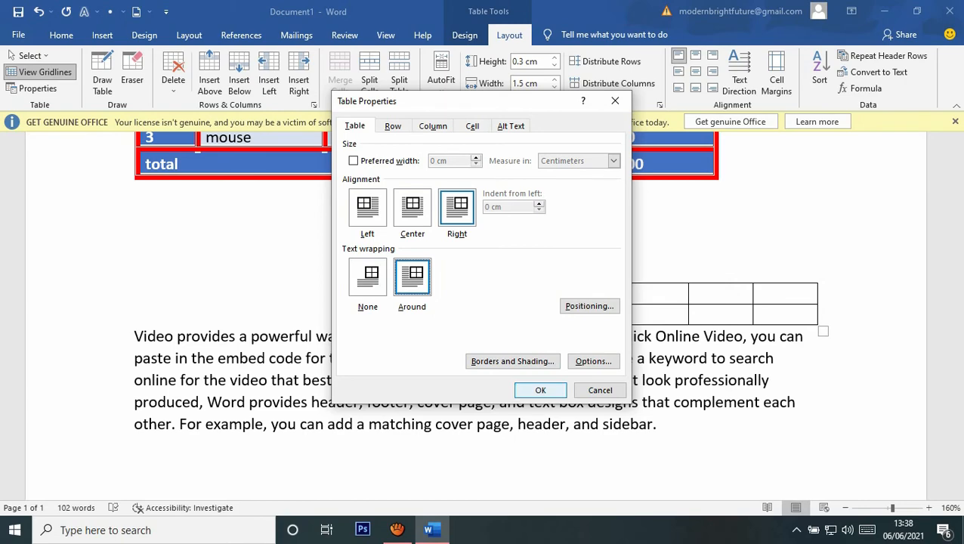
left_click(540, 390)
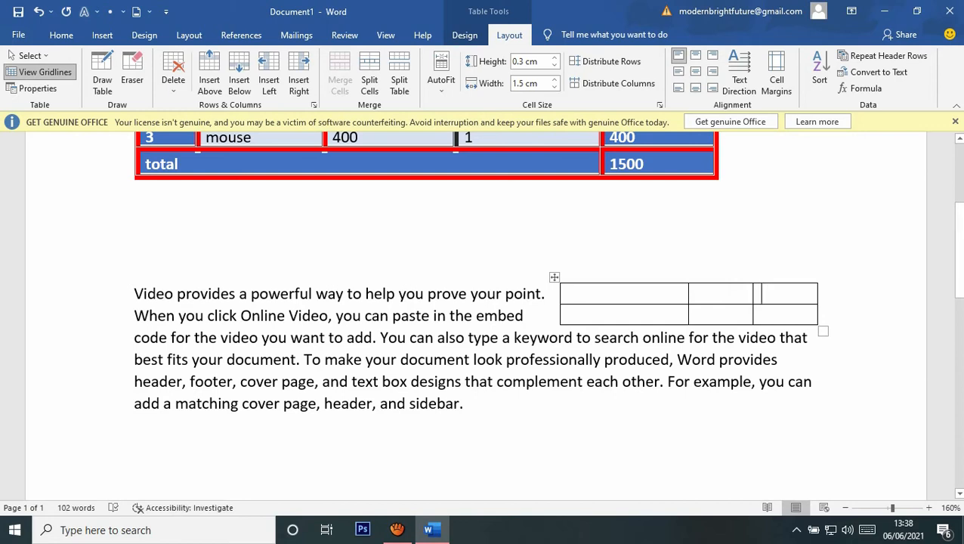
Move the small blank table to the left margin above the sample paragraph, move it below the paragraph, and delete it.
left_click_drag(554, 277, 128, 235)
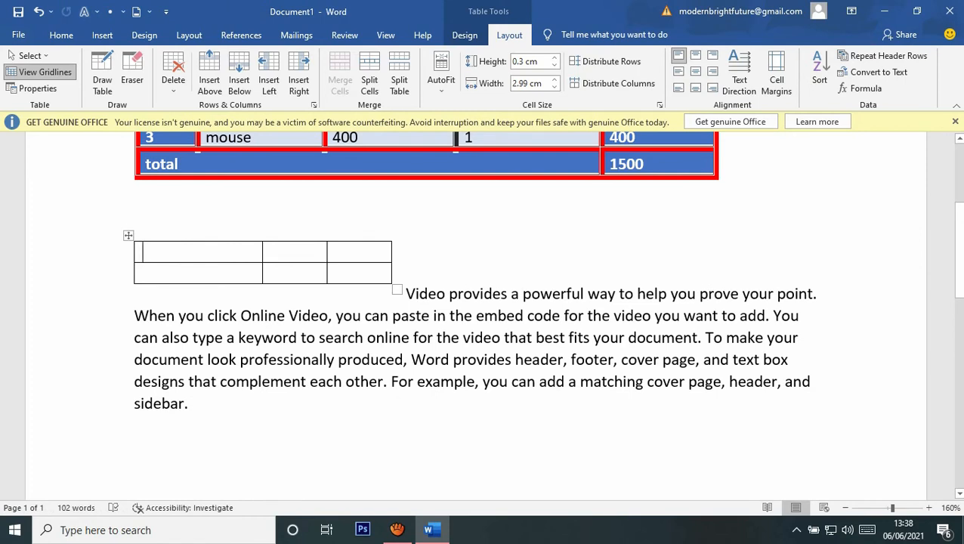
left_click_drag(128, 235, 215, 398)
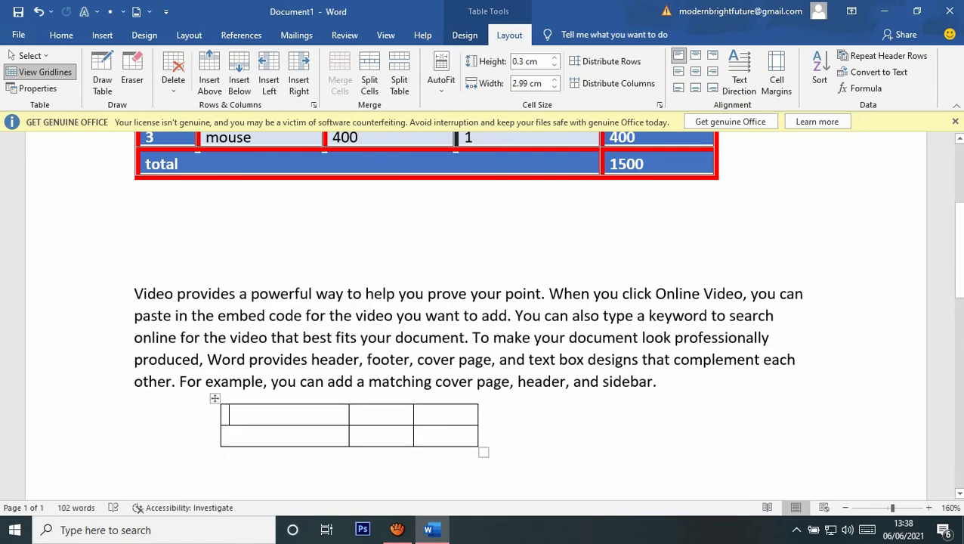
left_click(215, 398)
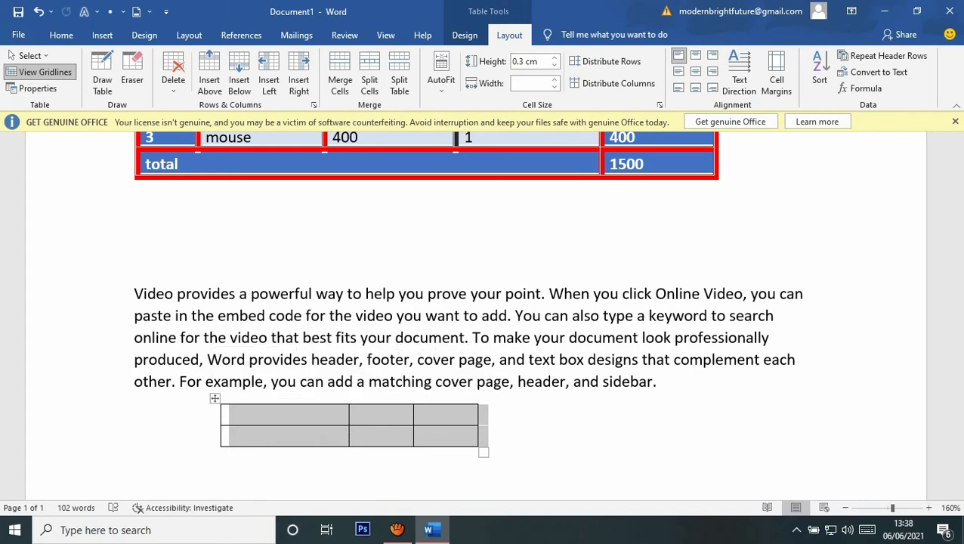
key("BackSpace")
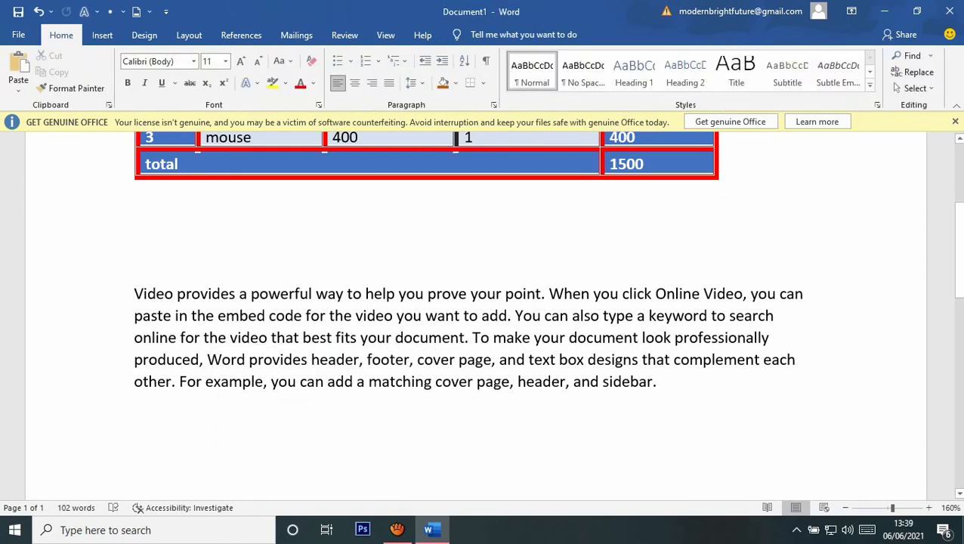
Draw a table about 13.1 cm wide below the goods table, divide it into two cells, and draw a two-cell nested table in the wider cell.
left_click(179, 164)
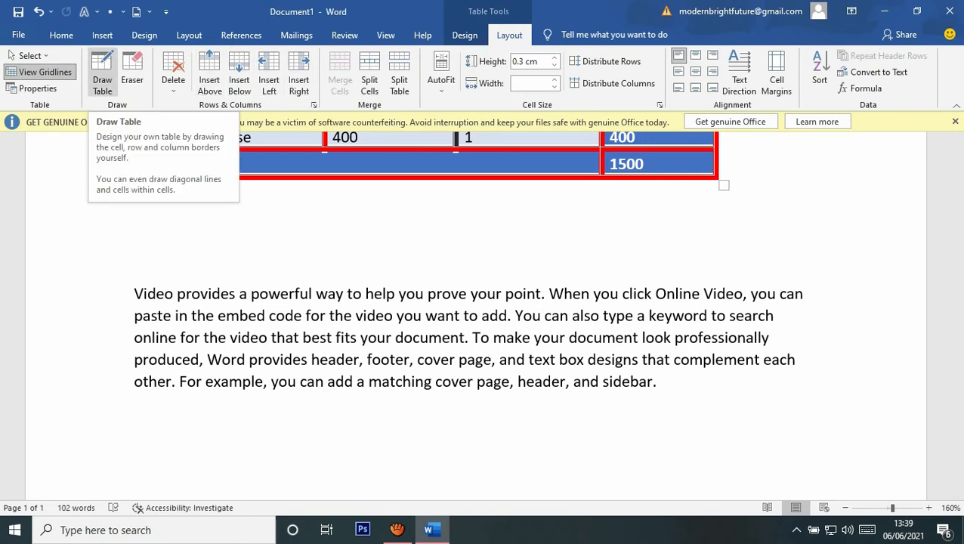
left_click(102, 76)
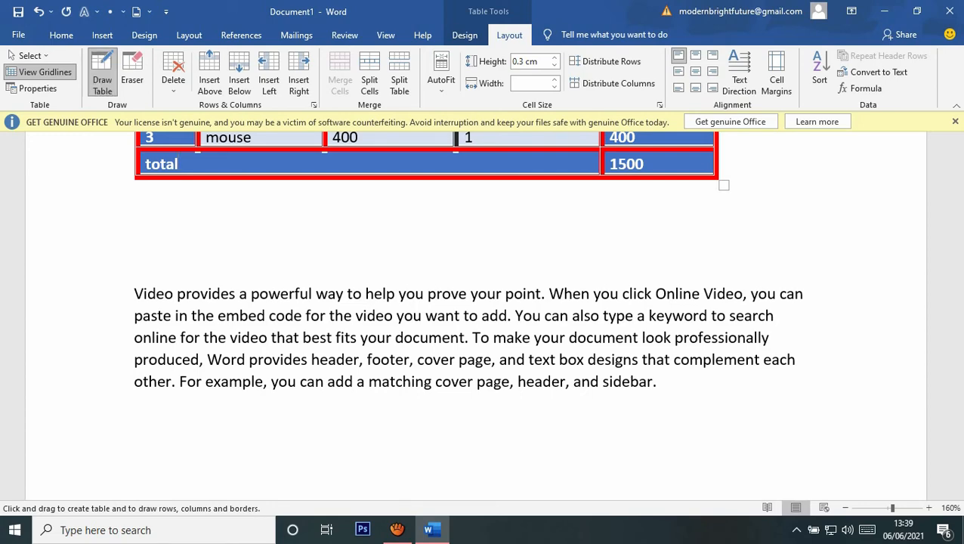
mouse_move(160, 224)
left_mouse_down()
mouse_move(462, 212)
mouse_move(721, 246)
left_mouse_up()
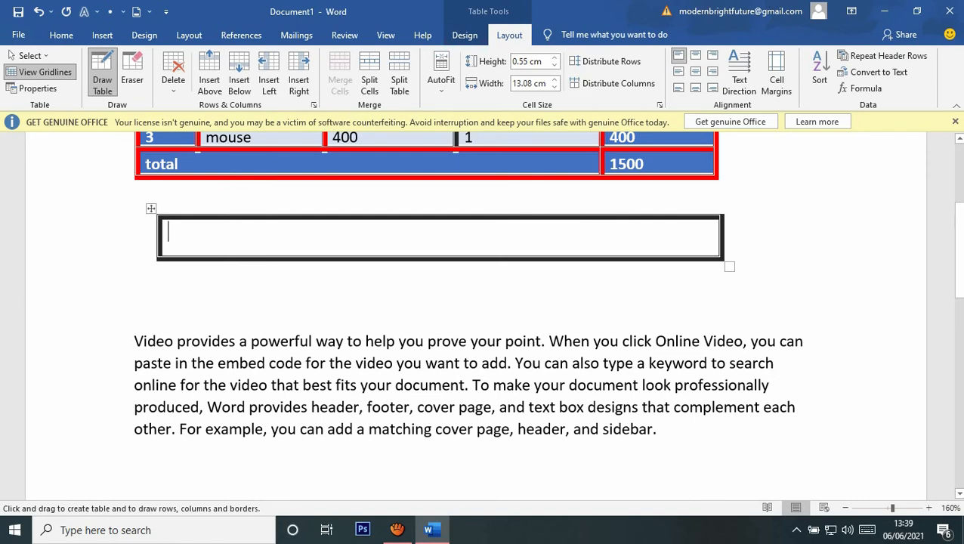
left_click_drag(318, 222, 318, 248)
left_click_drag(327, 243, 669, 243)
left_click_drag(542, 260, 542, 297)
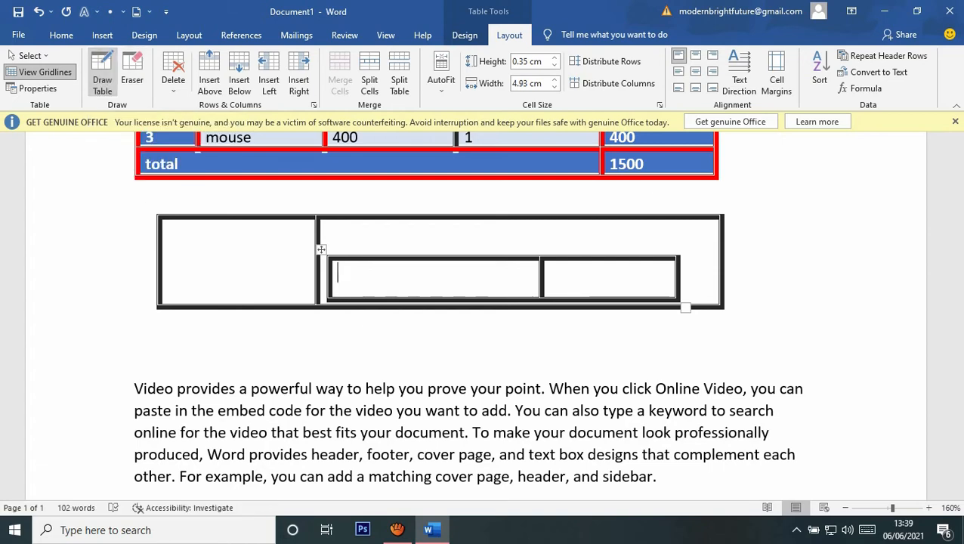
key("Escape")
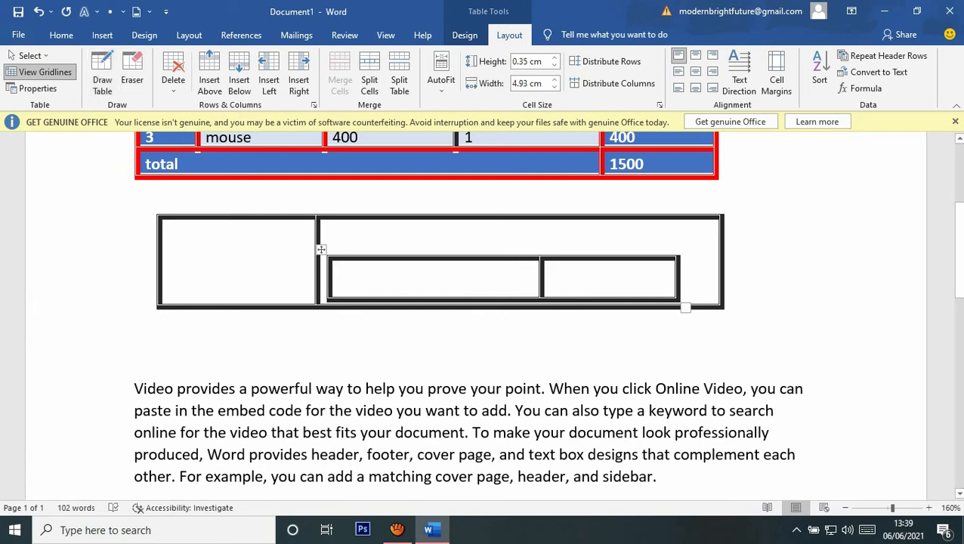
Delete the nested table and the hand-drawn table around it below the goods table.
scroll(321, 249, "up", 1)
left_click(321, 302)
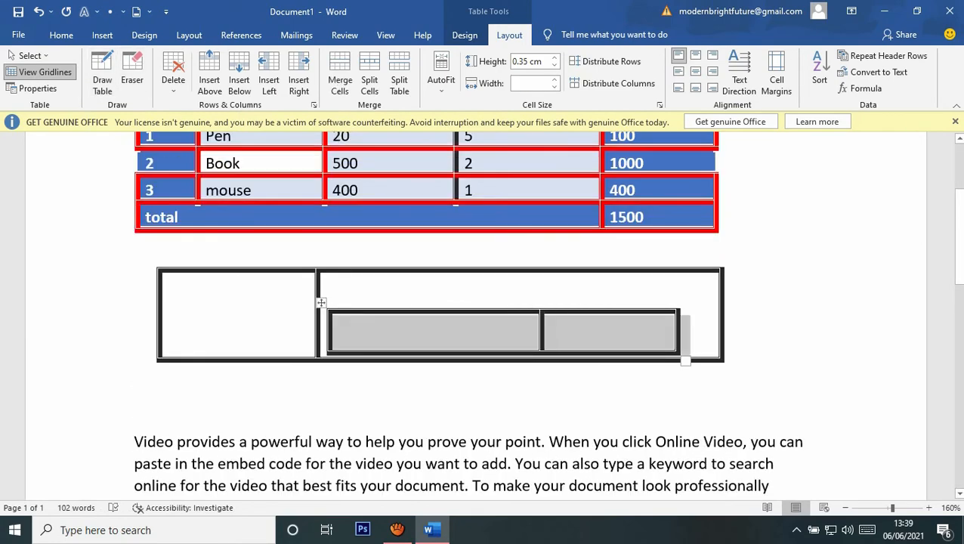
key("BackSpace")
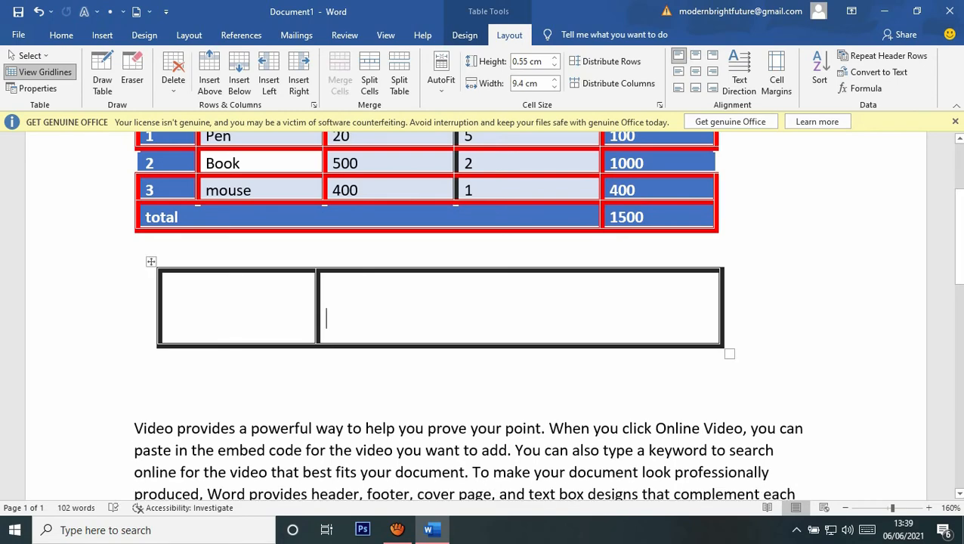
left_click(151, 261)
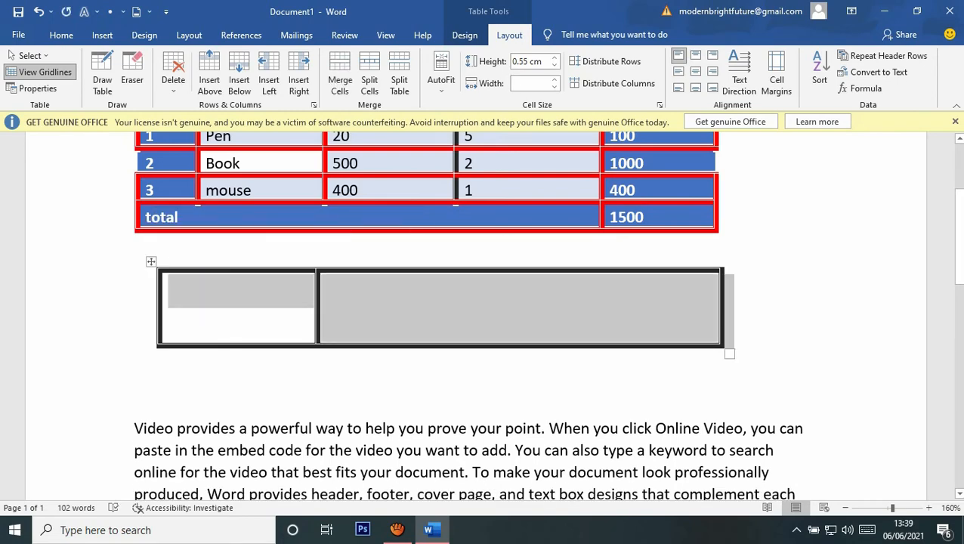
key("BackSpace")
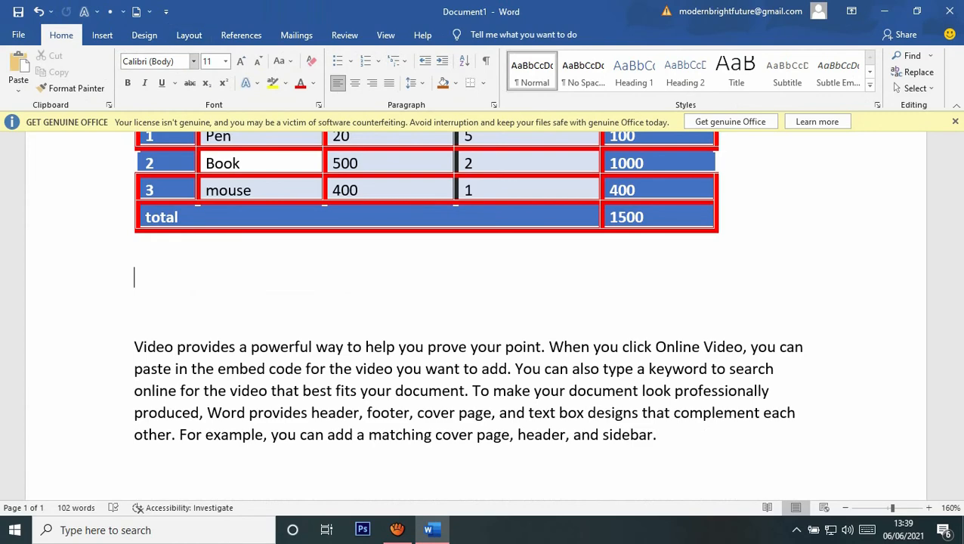
Use the Eraser on the goods table to remove the Total header's top border and the border between Total and 100.
left_click(256, 191)
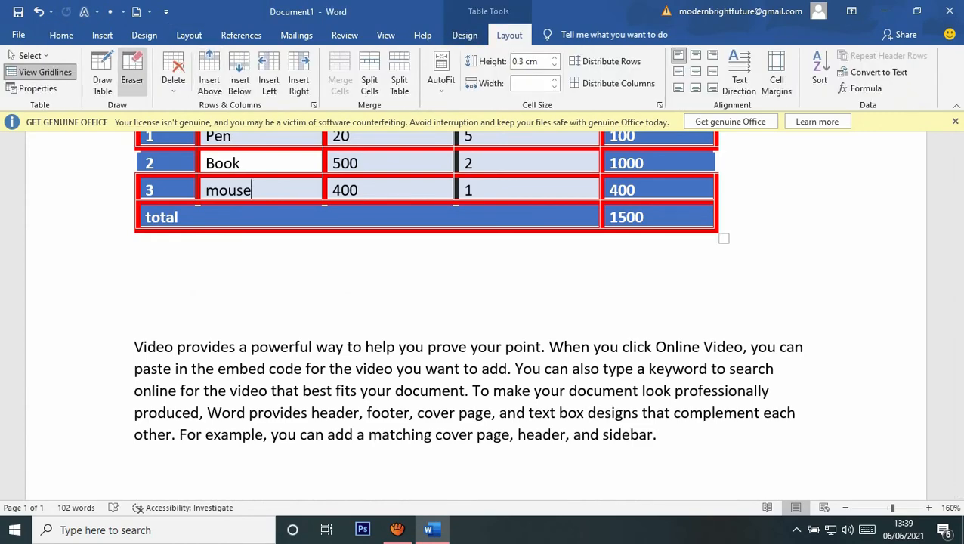
left_click(464, 35)
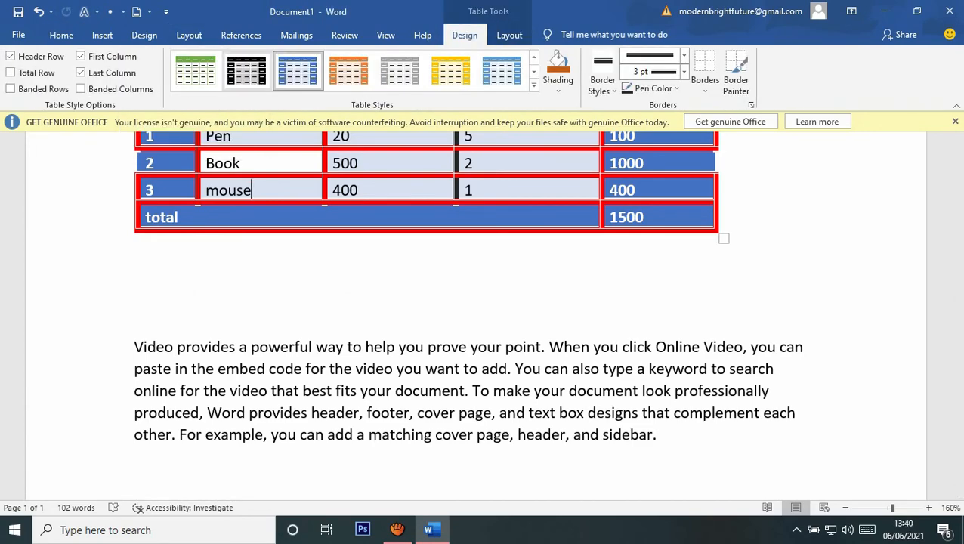
left_click(509, 35)
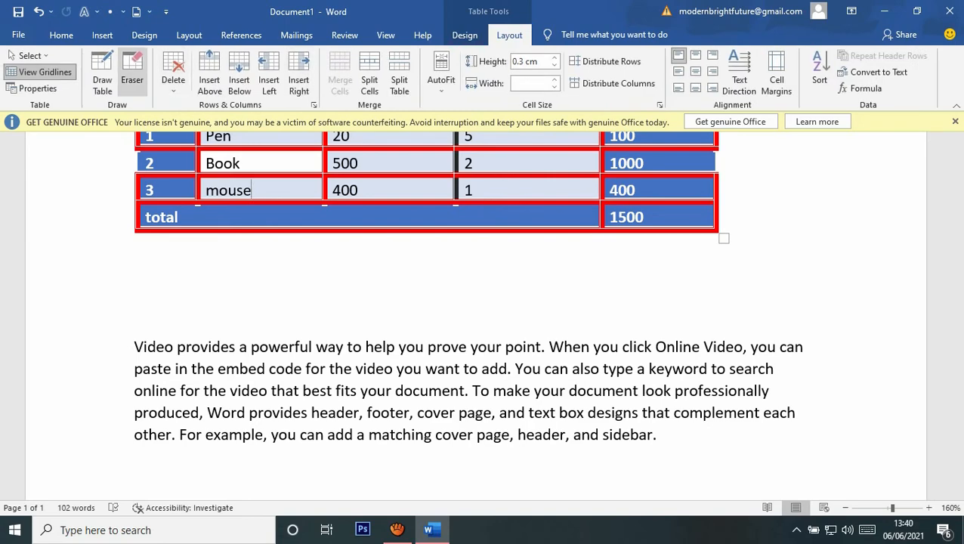
left_click(131, 75)
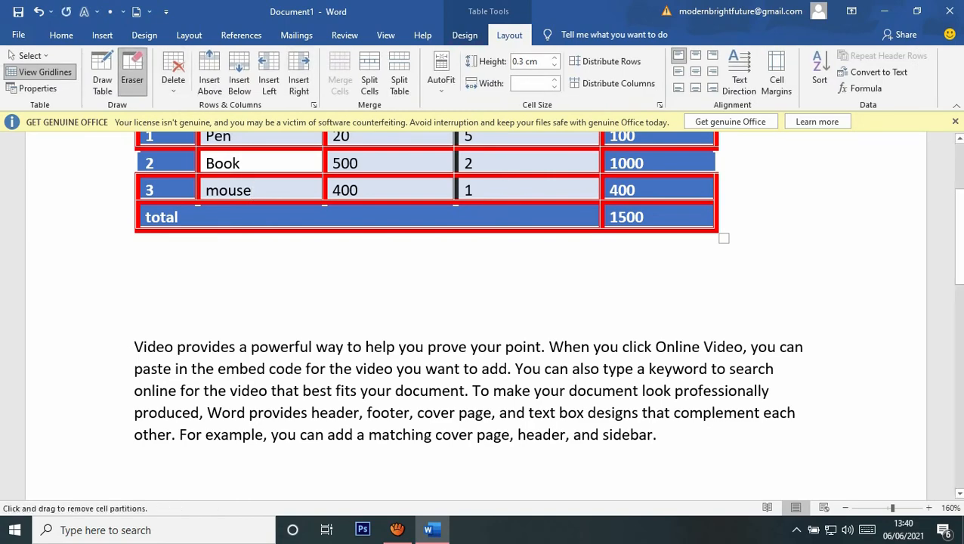
scroll(468, 303, "up", 1)
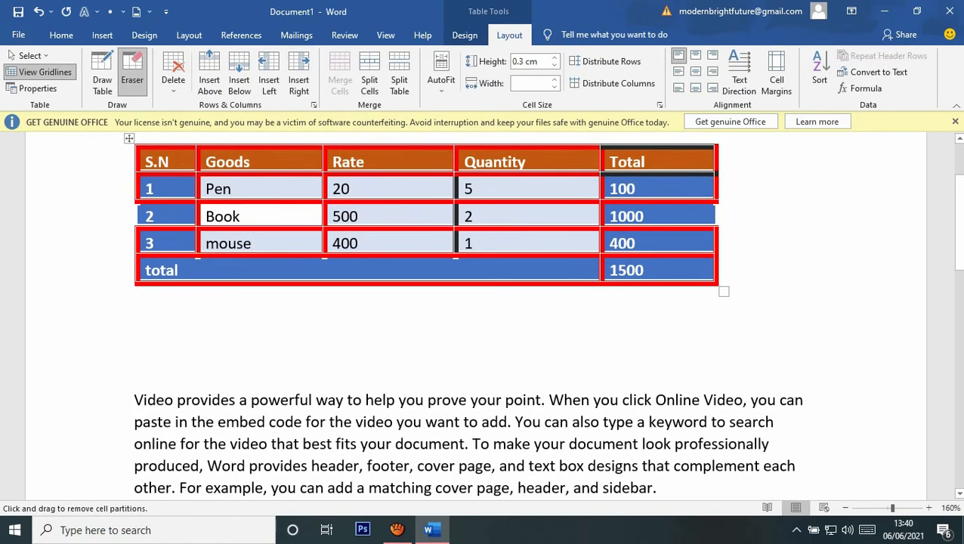
scroll(468, 302, "up", 2)
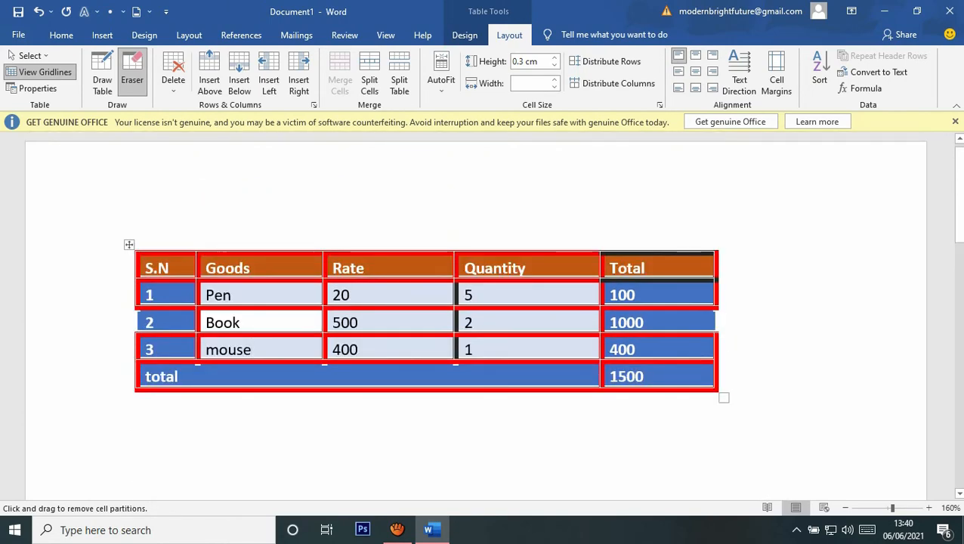
left_click(658, 253)
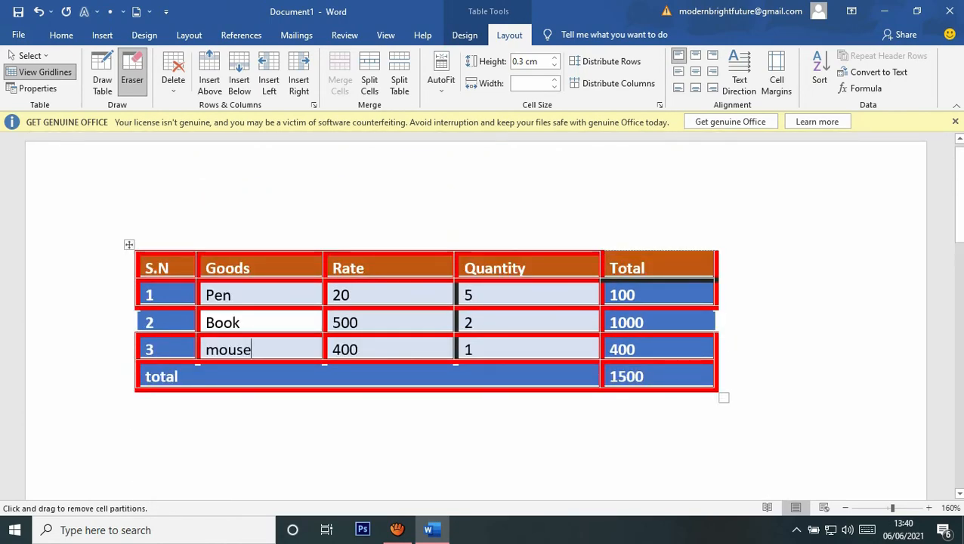
left_click(607, 279)
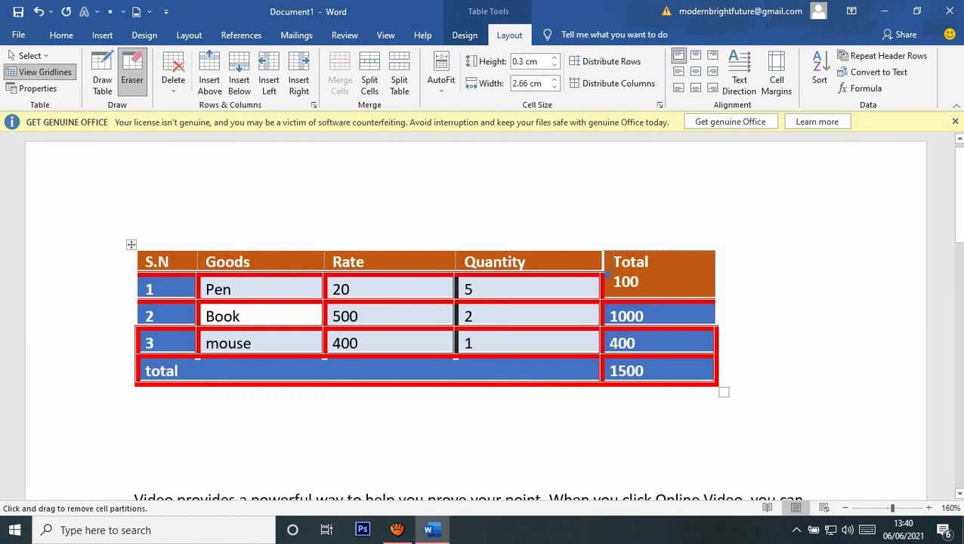
Erase the dividers between the Rate and Quantity cells in the Pen, Book and mouse rows.
left_click(455, 289)
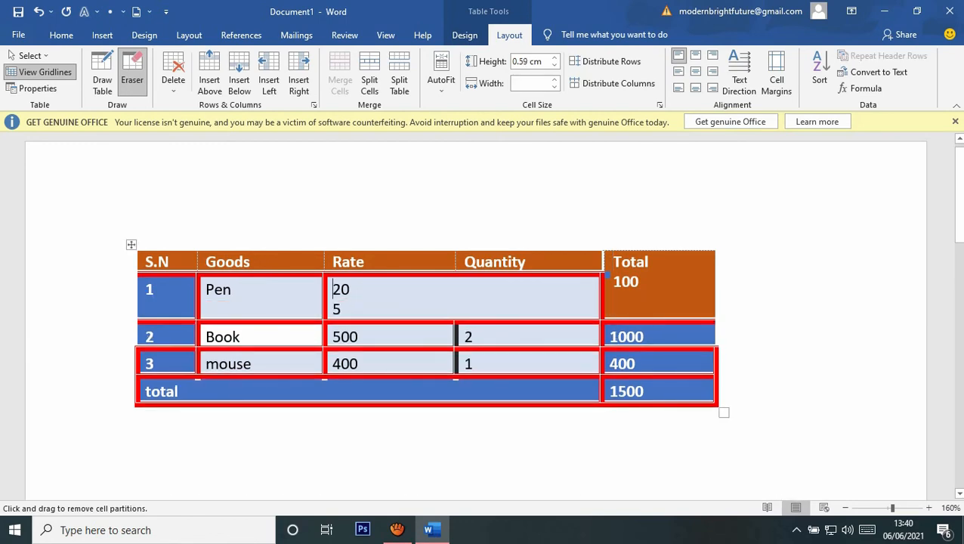
left_click(456, 336)
left_click(455, 384)
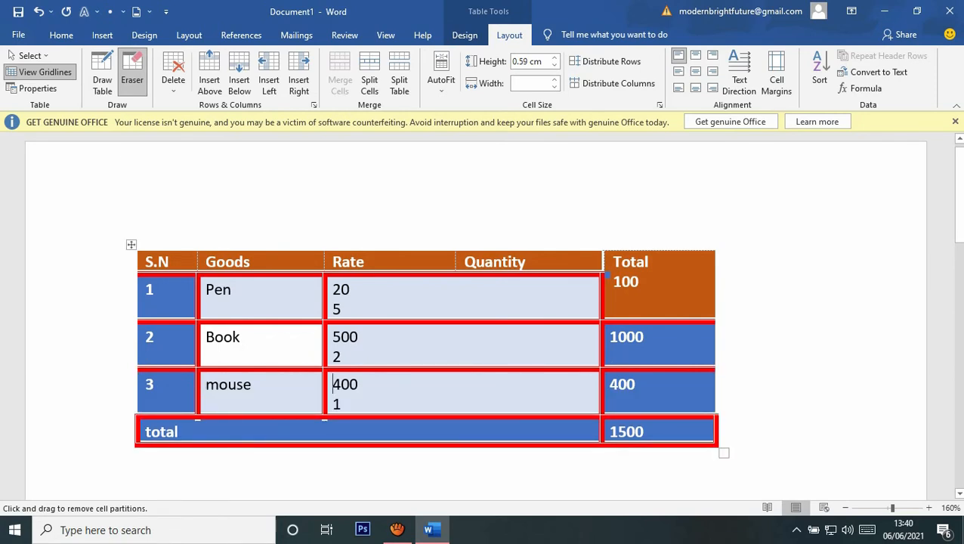
Erase the borders below the Quantity and Rate headers and the one between the merged Pen and Book cells.
left_click(528, 274)
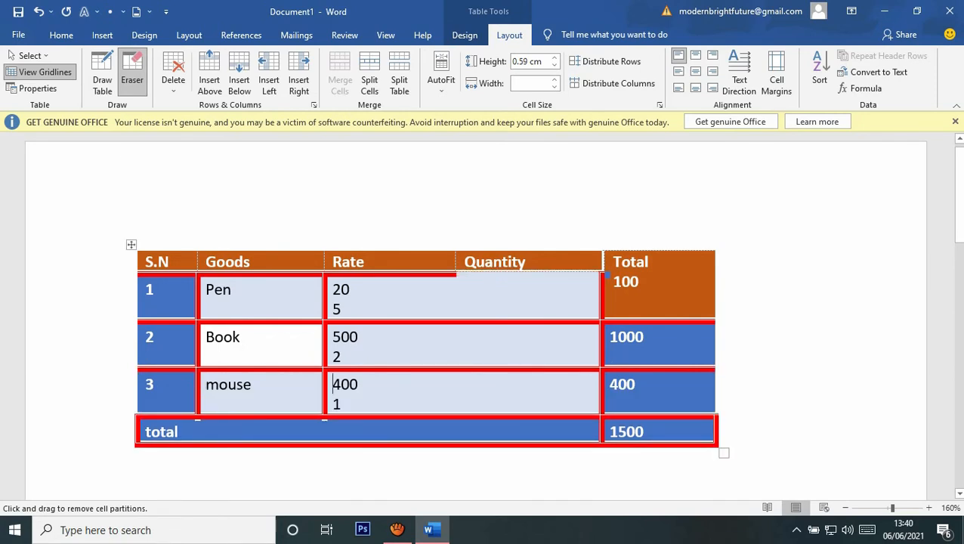
left_click(390, 274)
left_click(462, 322)
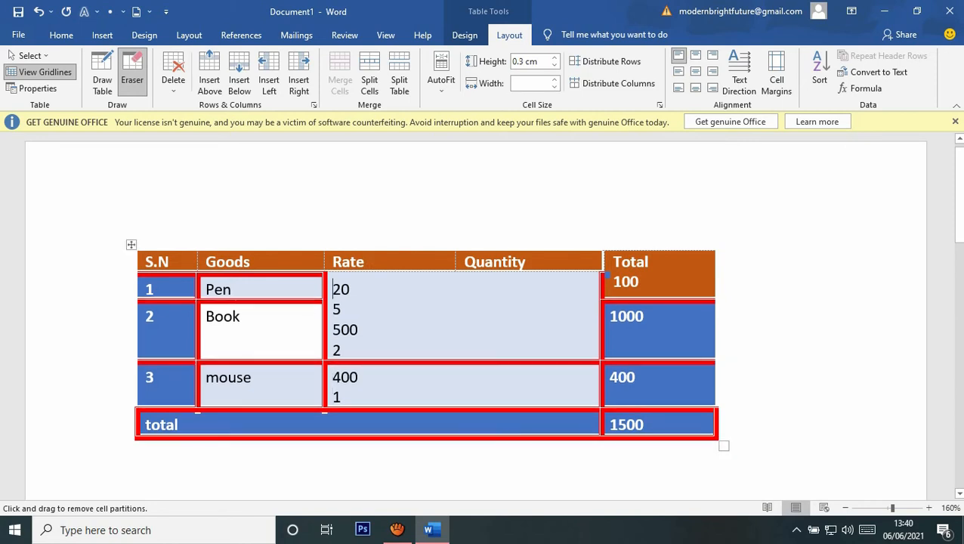
View the options for deleting cells, columns, rows or the whole goods table without choosing one.
scroll(426, 317, "down", 1)
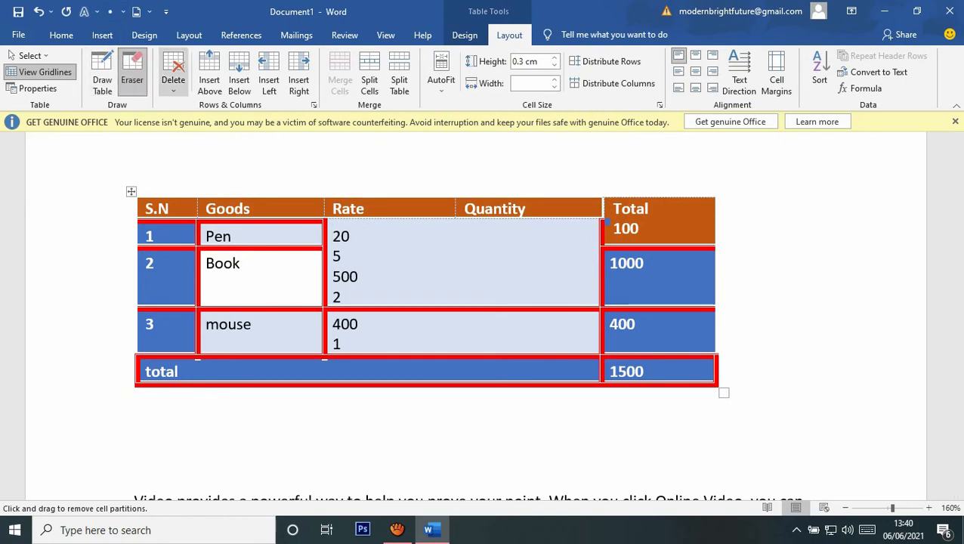
left_click(173, 76)
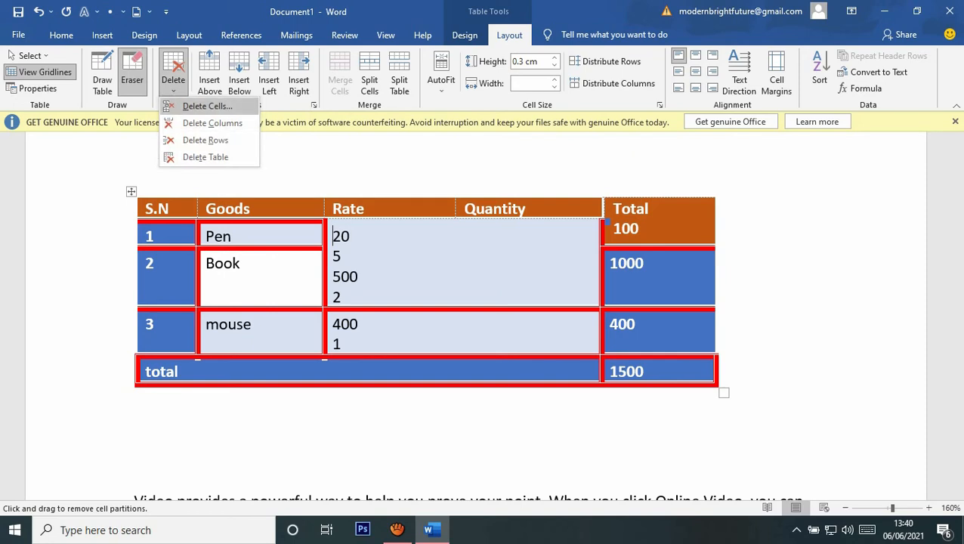
key("Escape")
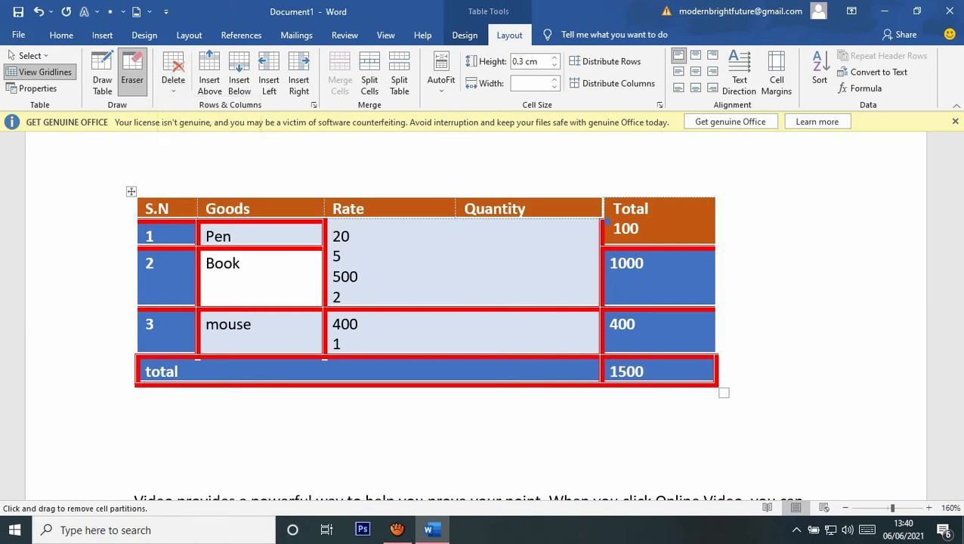
Undo the Eraser and border edits, the small second table and the sample paragraph, back to the original goods table.
key("Escape")
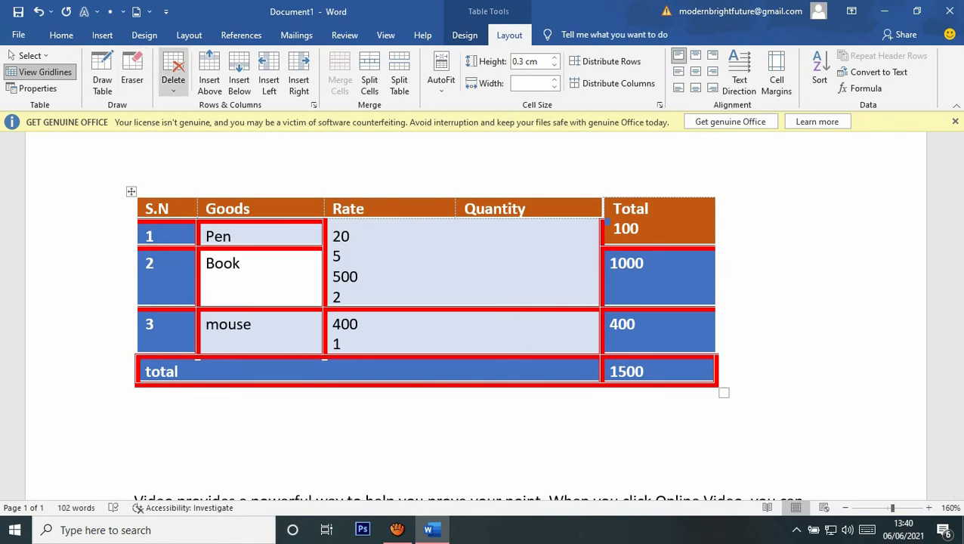
key("ctrl+z")
key("ctrl+z")
key("ctrl+z")
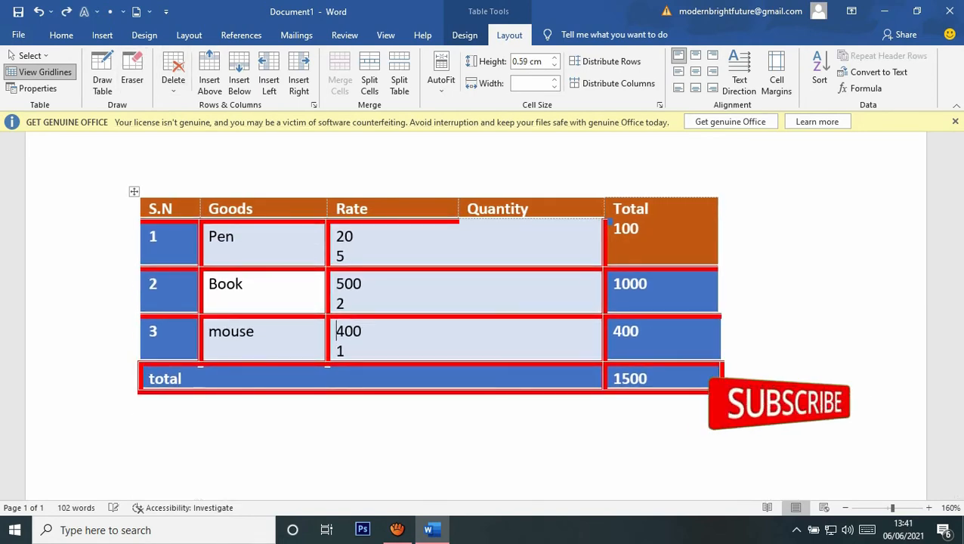
key("ctrl+z")
key("ctrl+z")
key("ctrl+z")
key("ctrl+z")
key("ctrl+z")
key("ctrl+z")
key("ctrl+z")
key("ctrl+z")
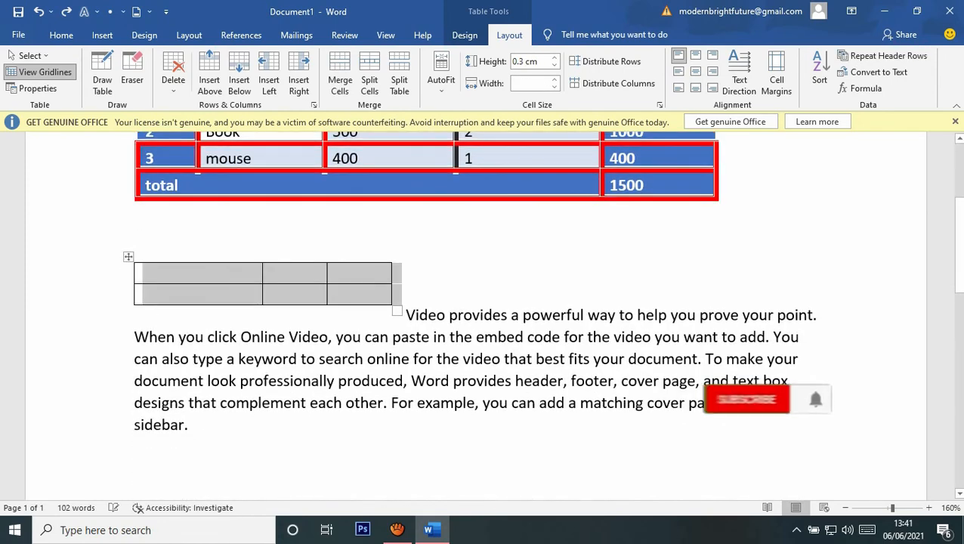
key("ctrl+z")
key("ctrl+z")
key("ctrl+z")
key("ctrl+z")
key("ctrl+z")
key("ctrl+z")
key("ctrl+z")
key("ctrl+z")
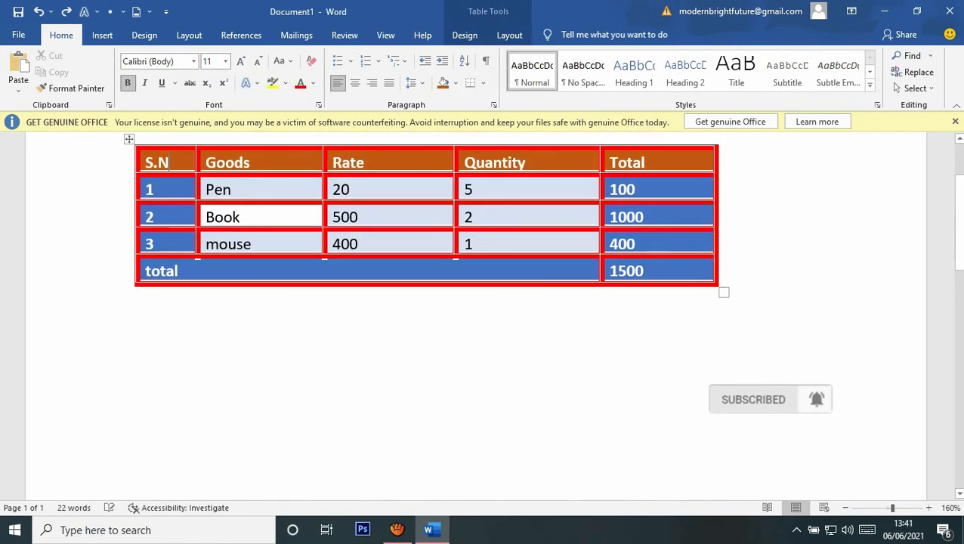
scroll(483, 318, "up", 1)
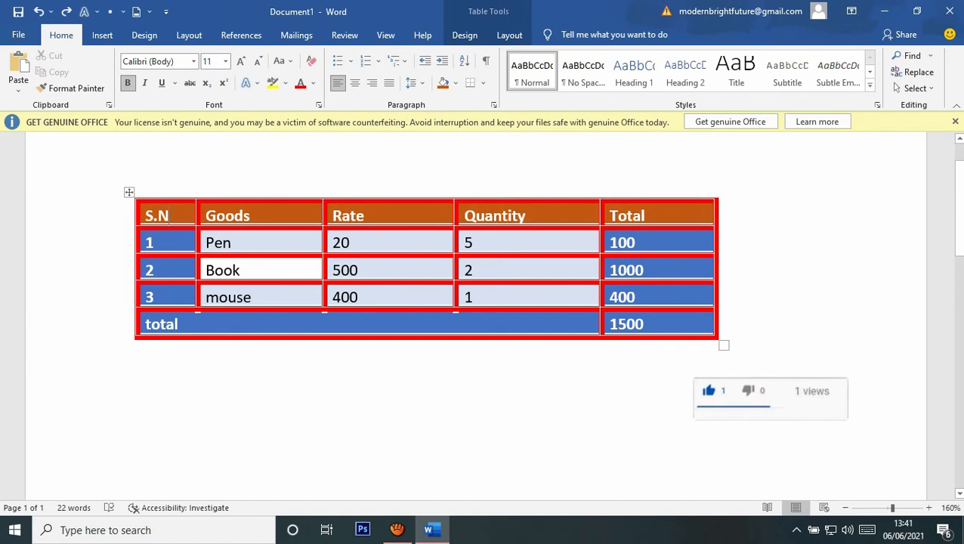
Delete the S.N header cell with the Shift cells left option, and undo the deletion.
left_click(509, 35)
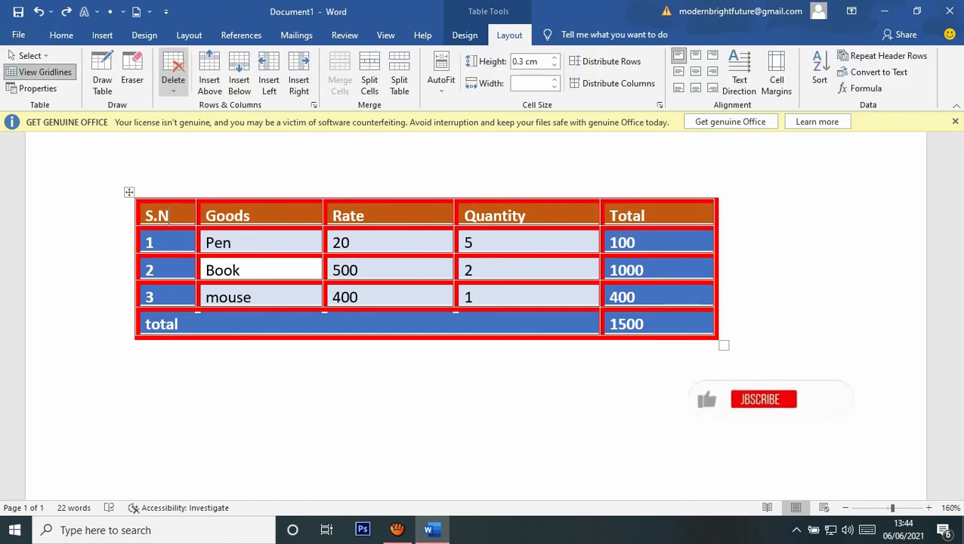
left_click(173, 79)
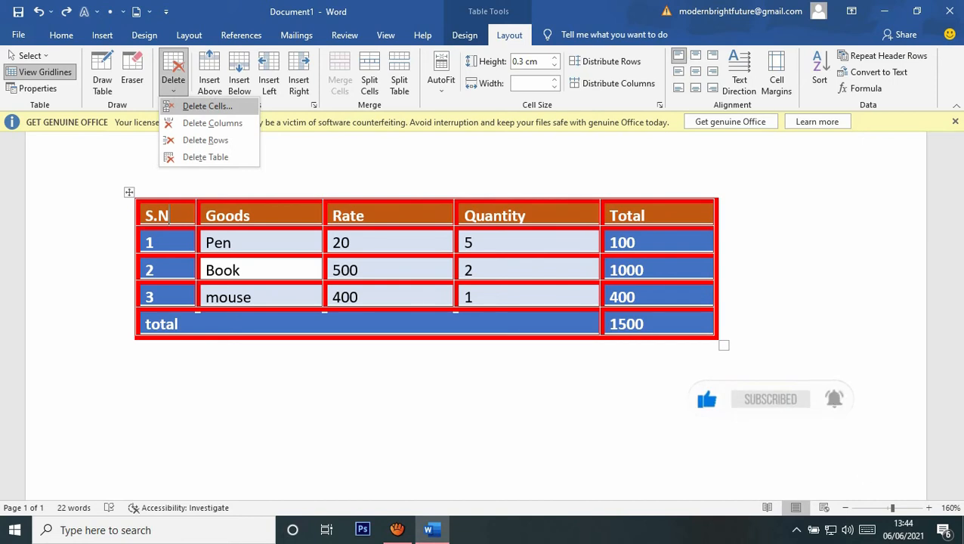
left_click(207, 106)
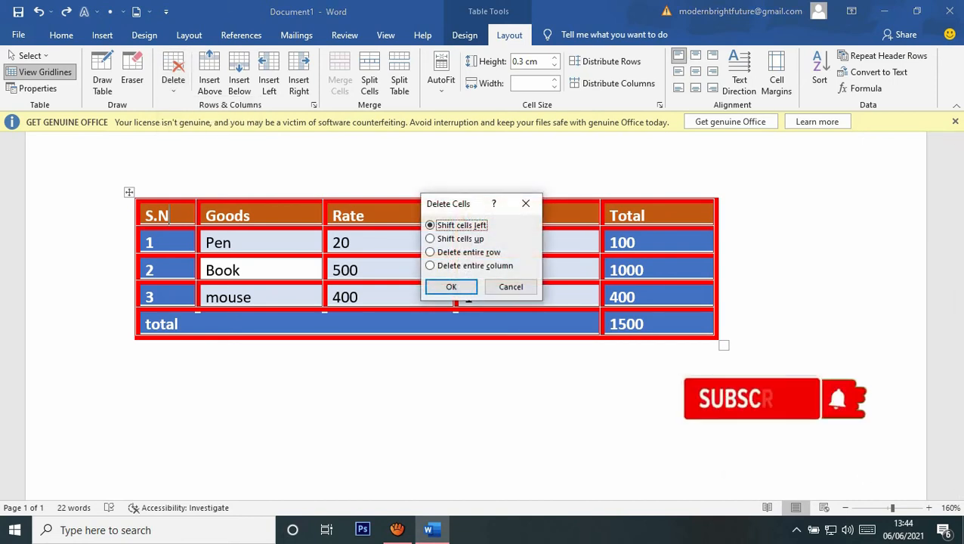
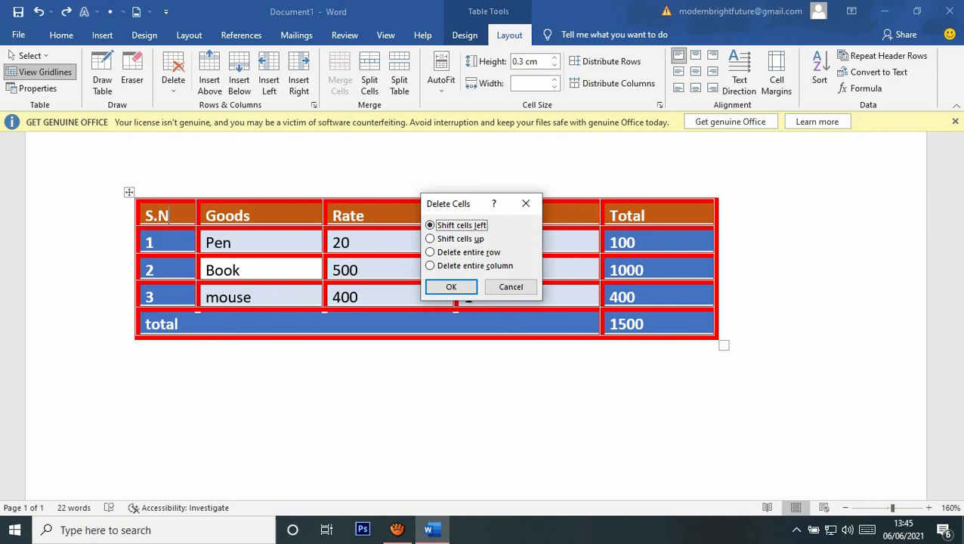
key("Return")
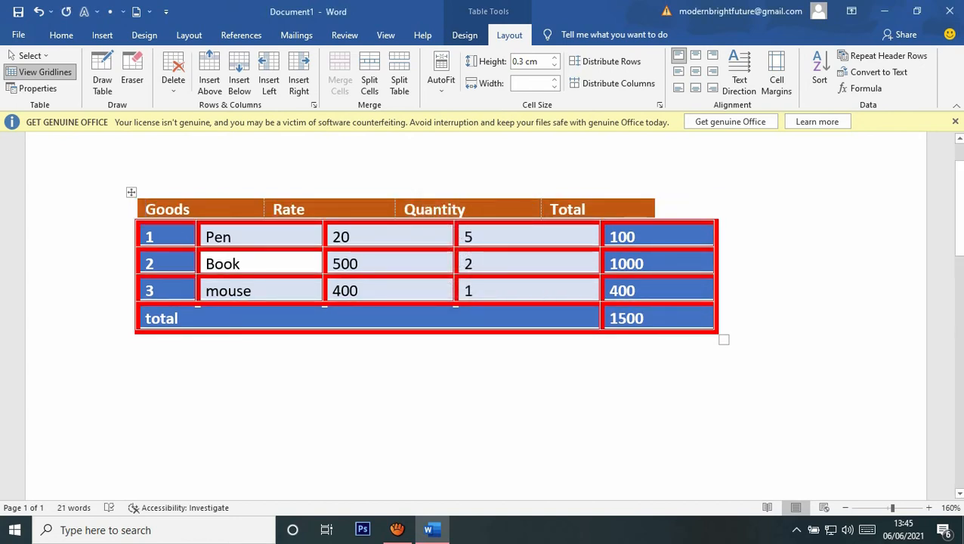
key("ctrl+z")
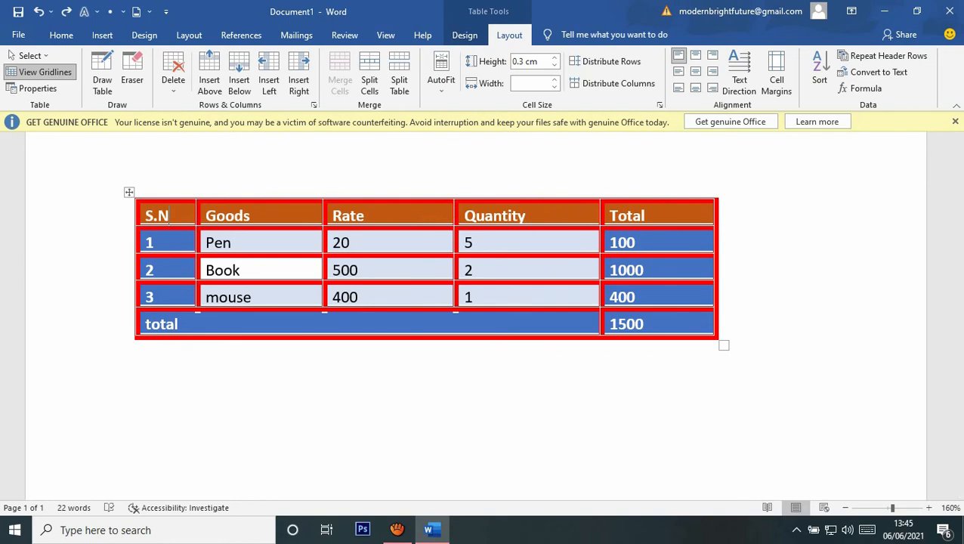
Delete the S.N header cell using the Shift cells up option.
left_click(173, 75)
left_click(207, 106)
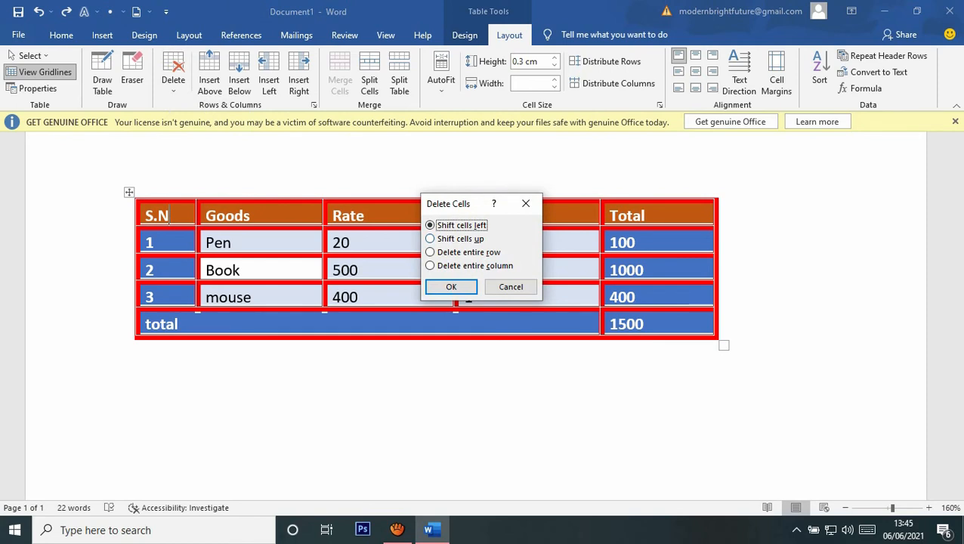
key("Down")
key("Return")
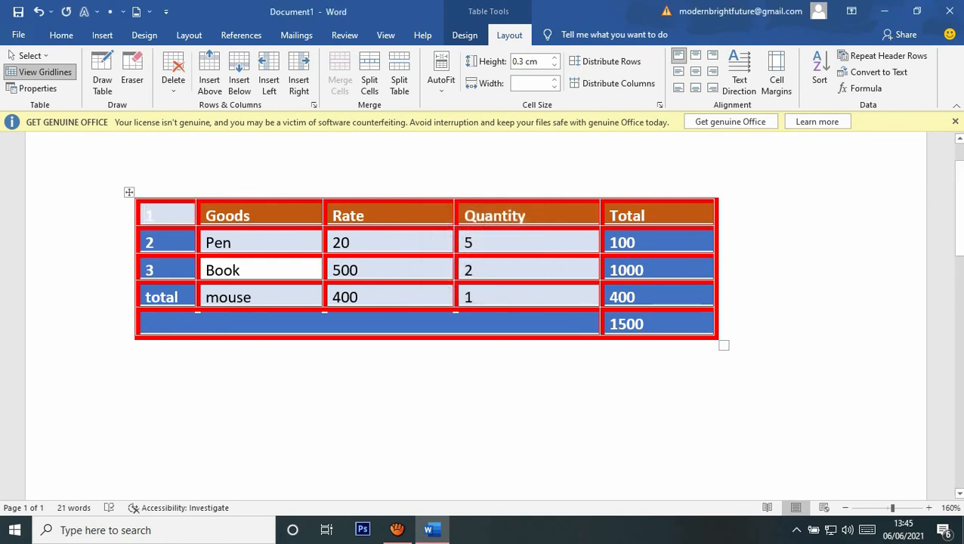
Colour the 1 in the first cell red, and undo both the recolouring and the cell deletion.
double_click(149, 215)
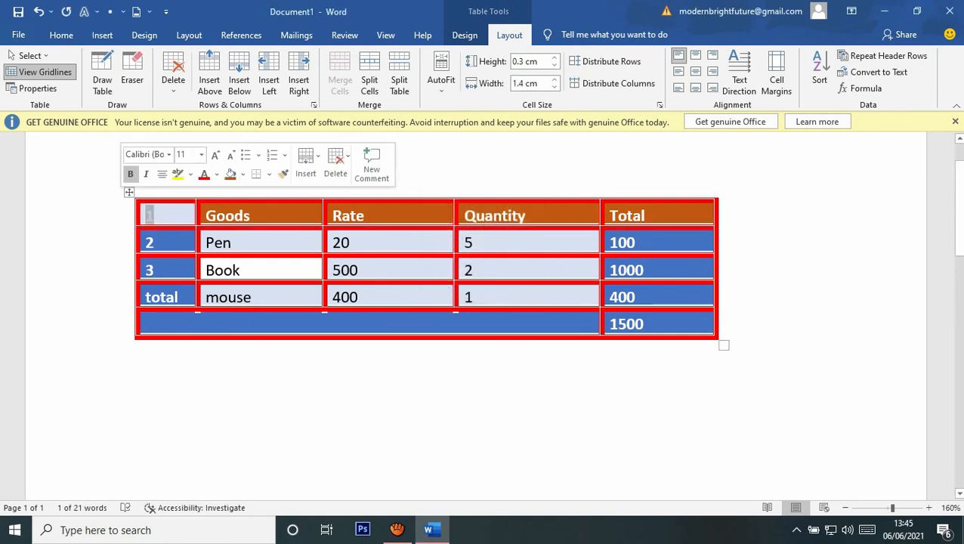
left_click(204, 175)
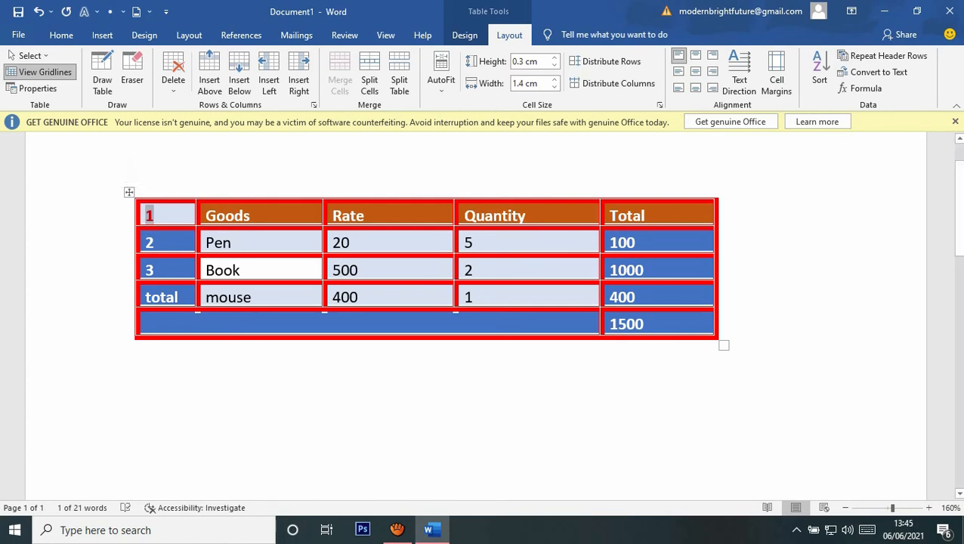
left_click(234, 242)
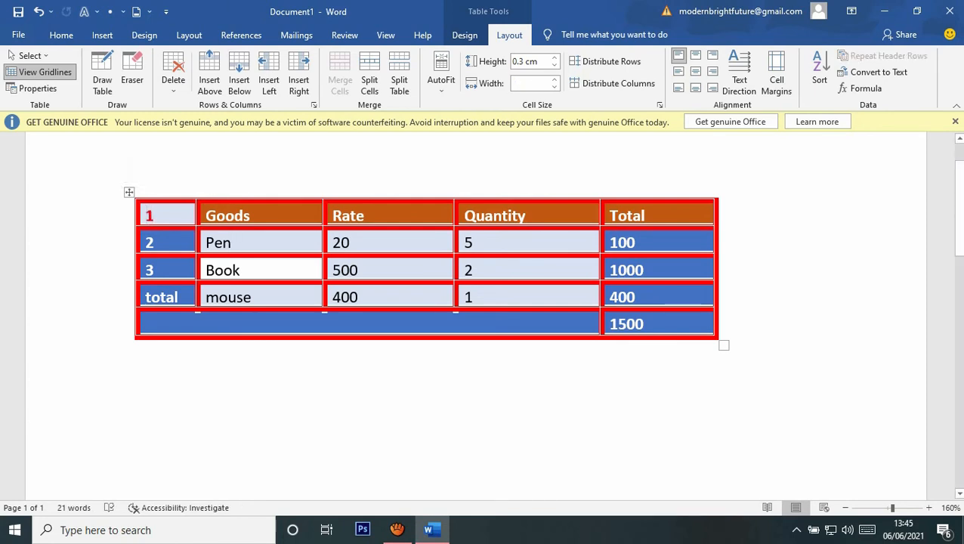
key("ctrl+z")
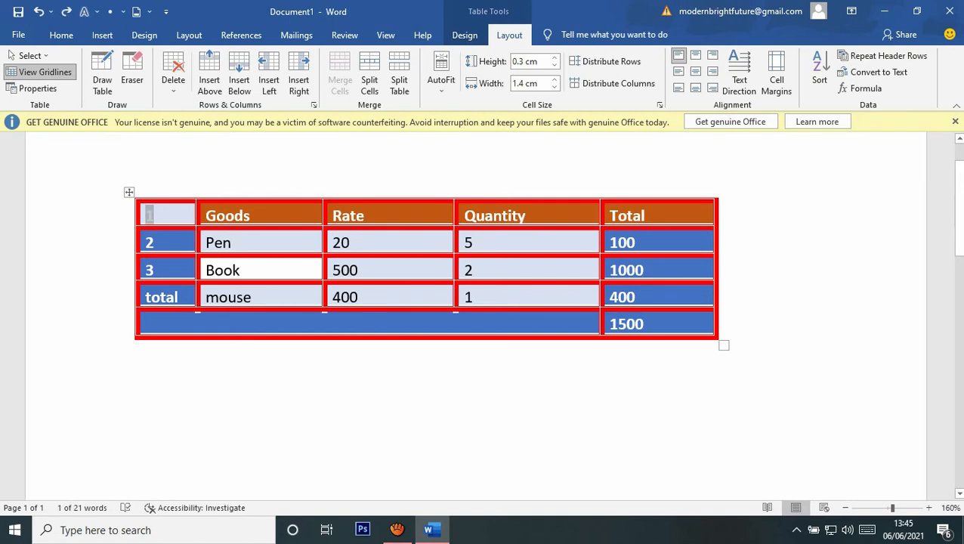
key("ctrl+z")
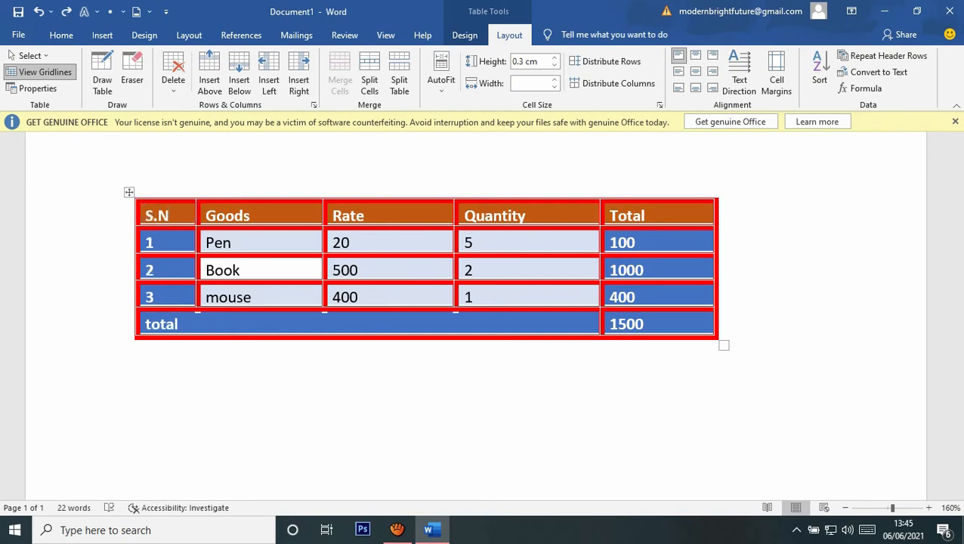
Delete the header row through Delete Cells with the Delete entire row option, and undo it.
left_click(173, 79)
left_click(207, 106)
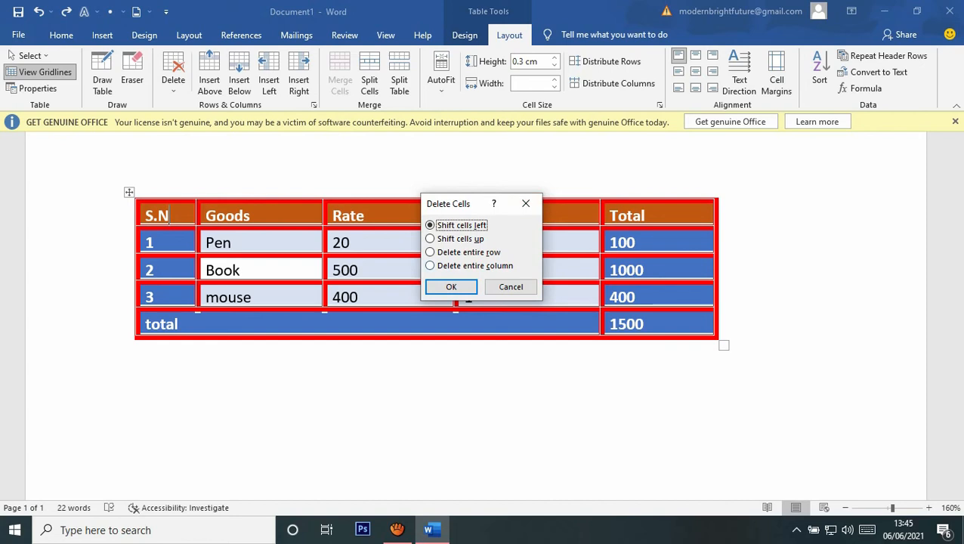
left_click(462, 253)
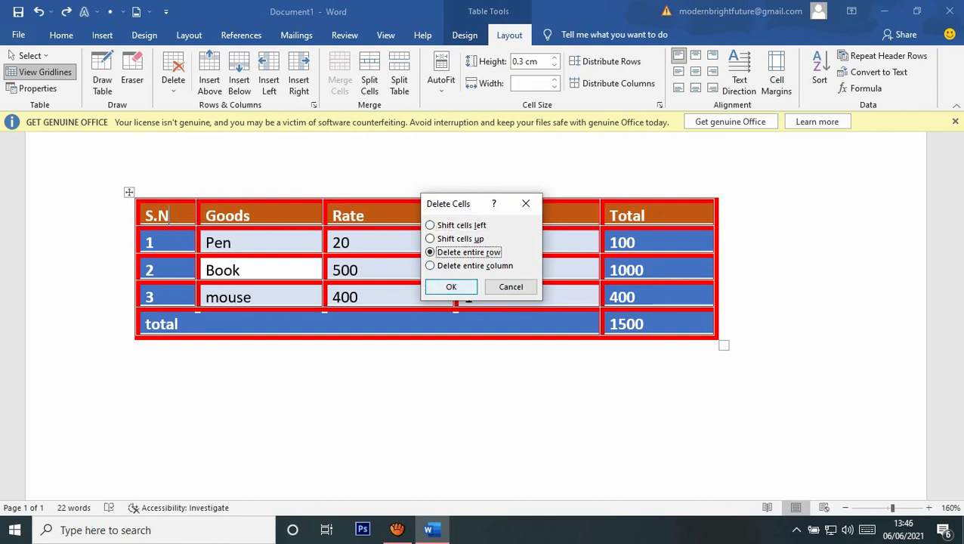
left_click(451, 286)
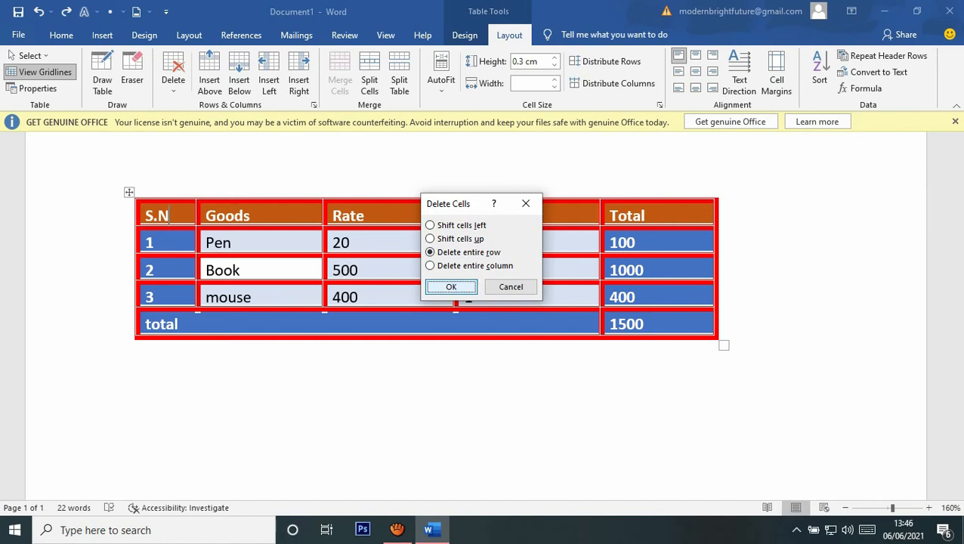
key("ctrl+z")
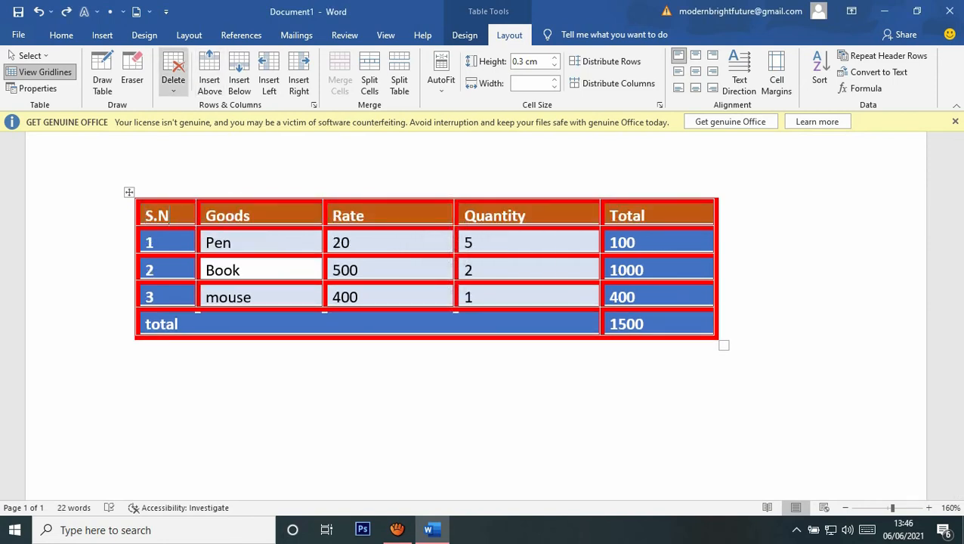
Delete the S.N column through Delete Cells with the Delete entire column option, and undo it.
left_click(173, 75)
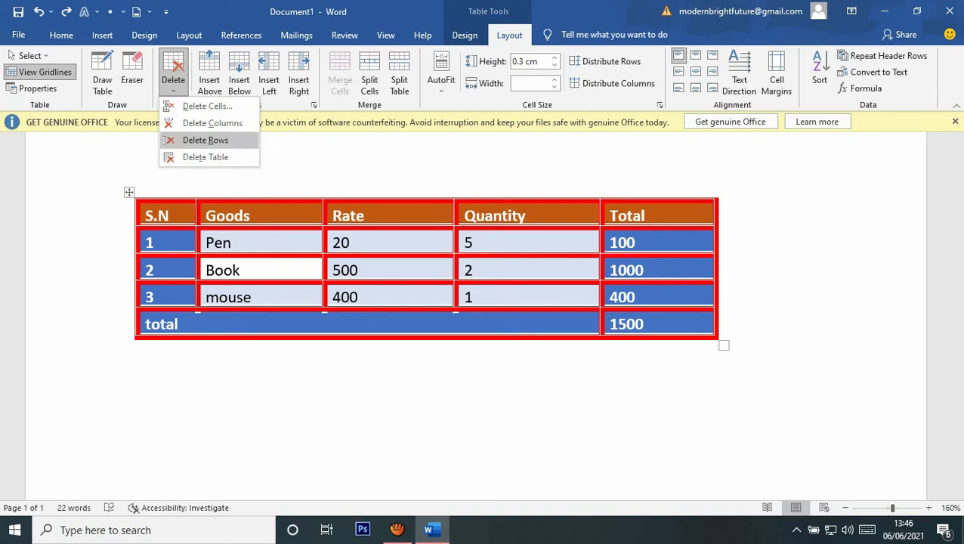
left_click(200, 105)
left_click(460, 266)
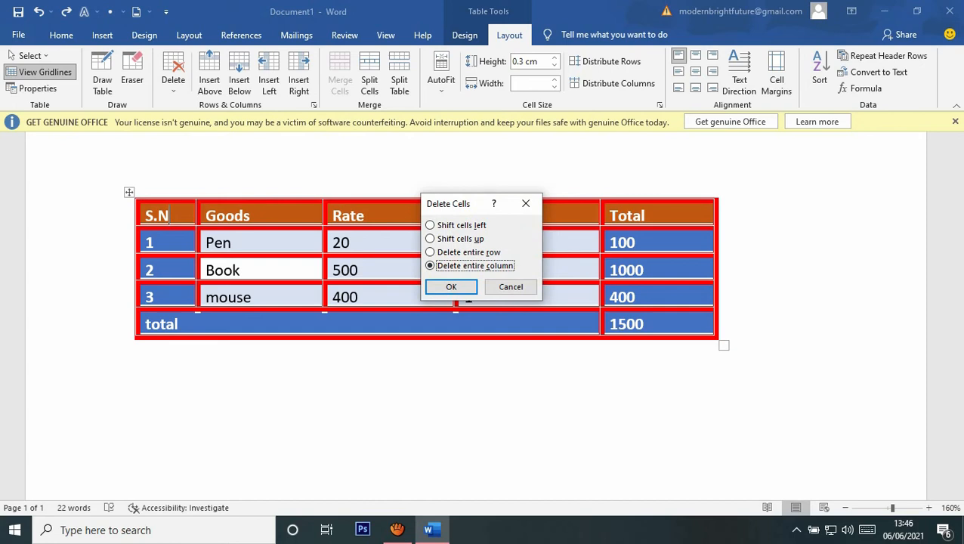
left_click(451, 287)
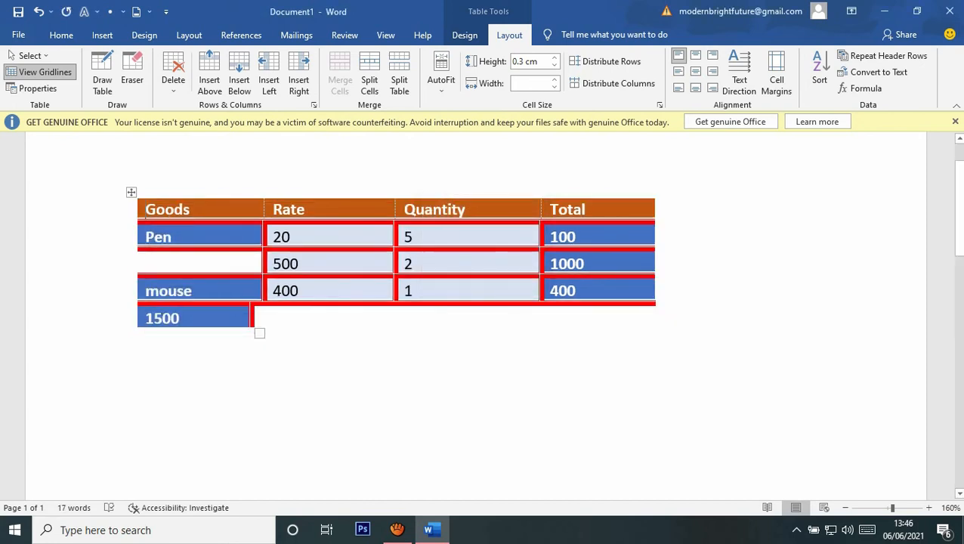
key("ctrl+z")
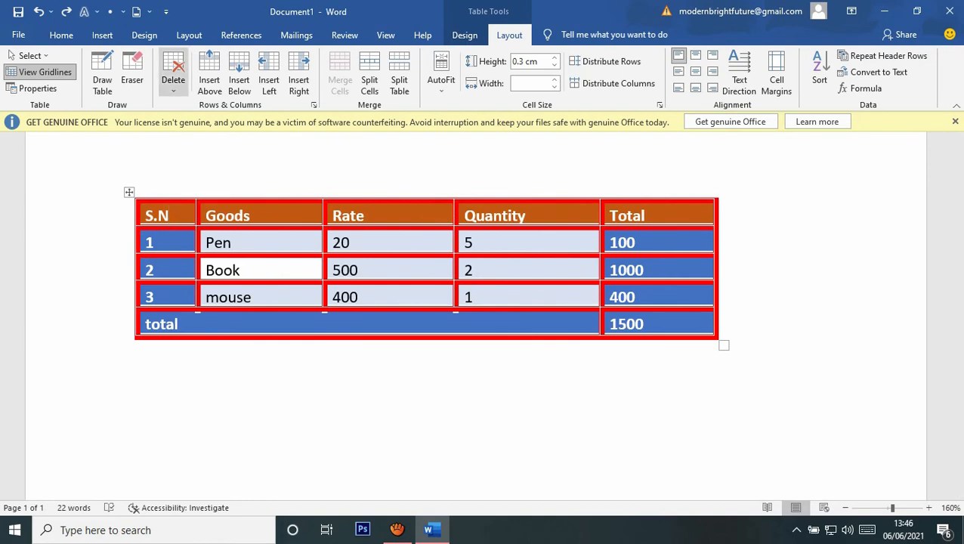
Delete the S.N column directly with Delete Columns, and undo the deletion.
left_click(173, 79)
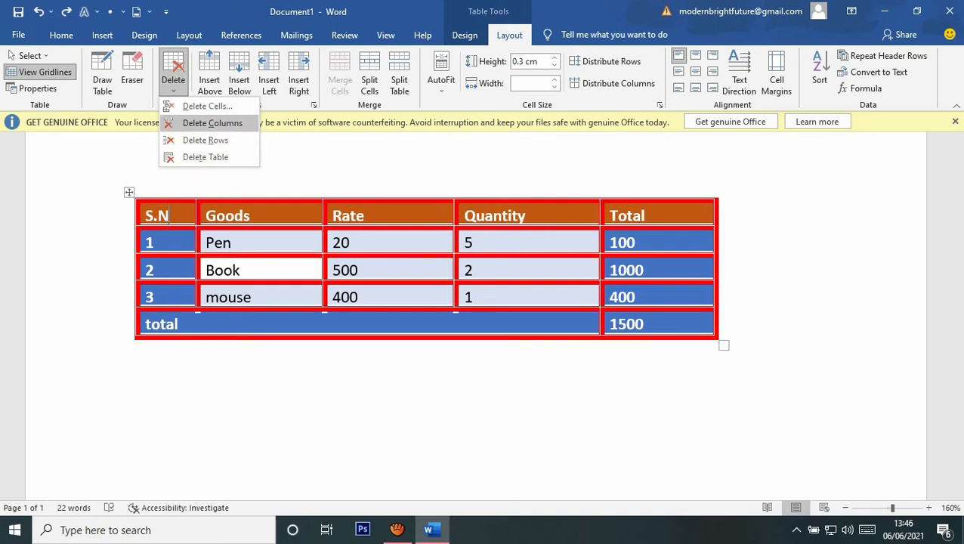
left_click(212, 122)
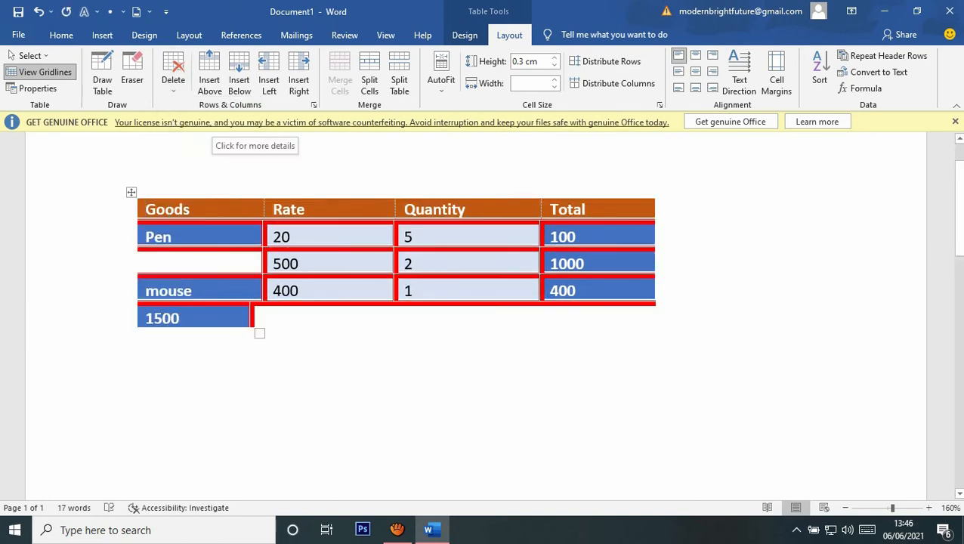
key("ctrl+z")
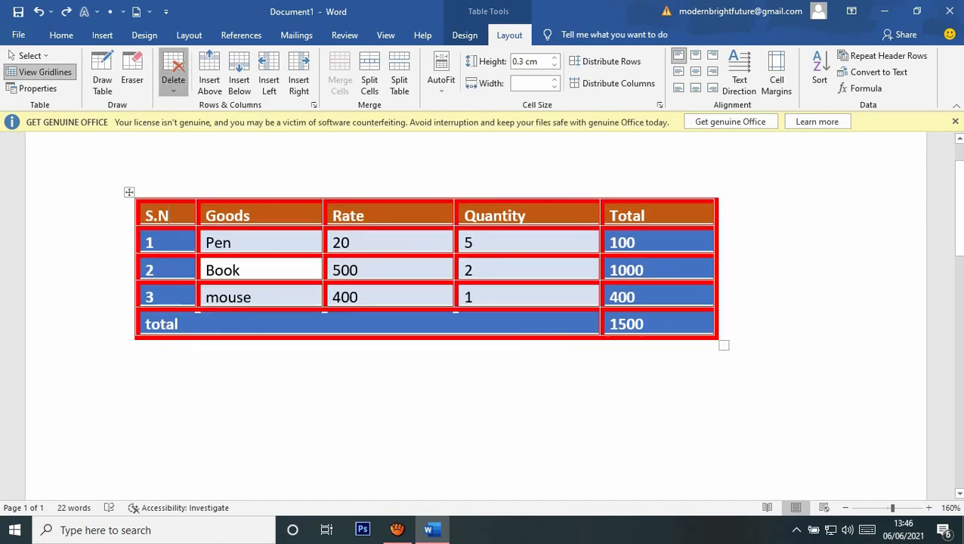
Delete the header row with Delete Rows and the whole table with Delete Table, and restore the complete goods table.
left_click(173, 75)
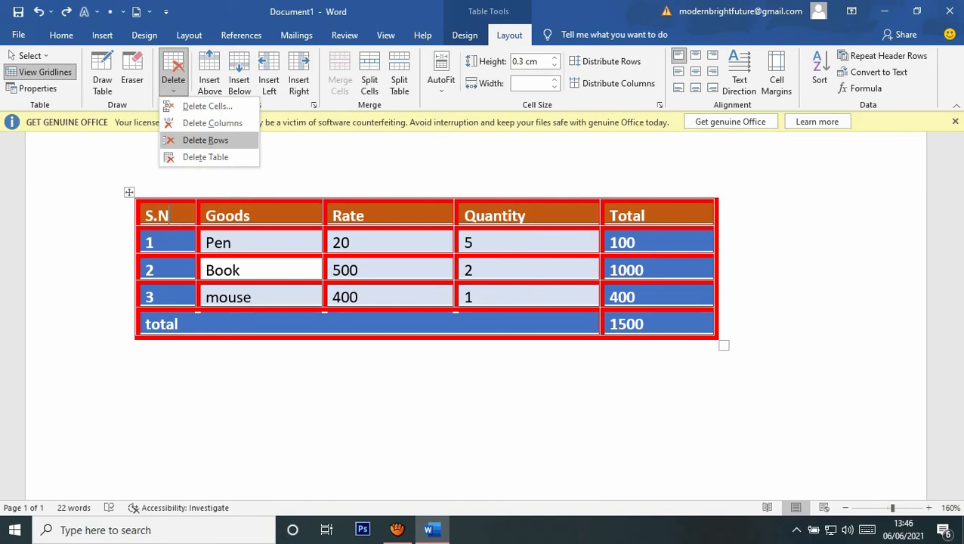
left_click(204, 140)
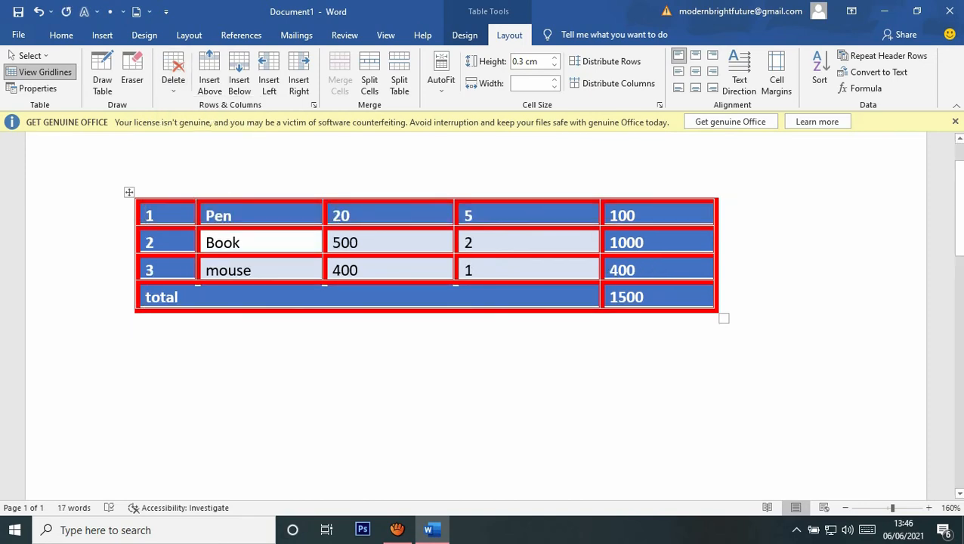
left_click(173, 75)
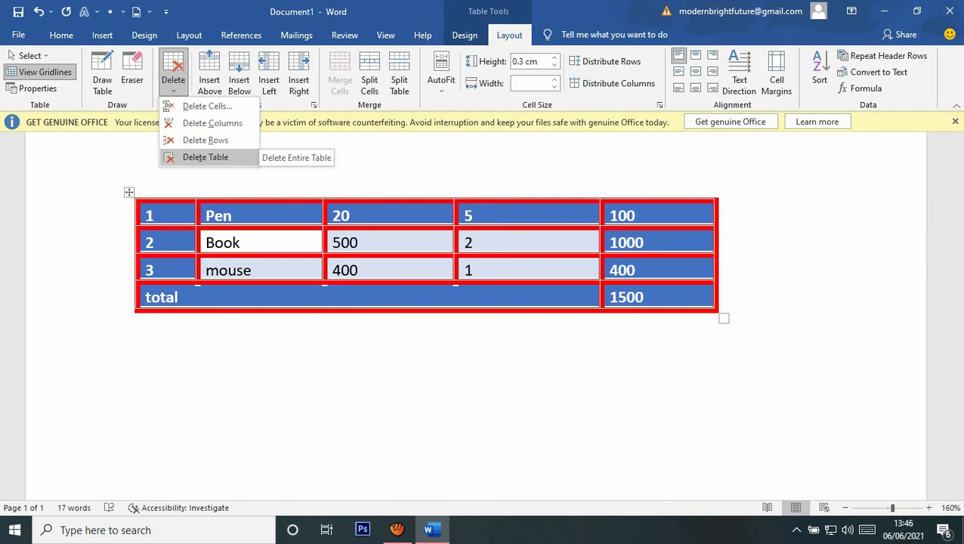
left_click(205, 157)
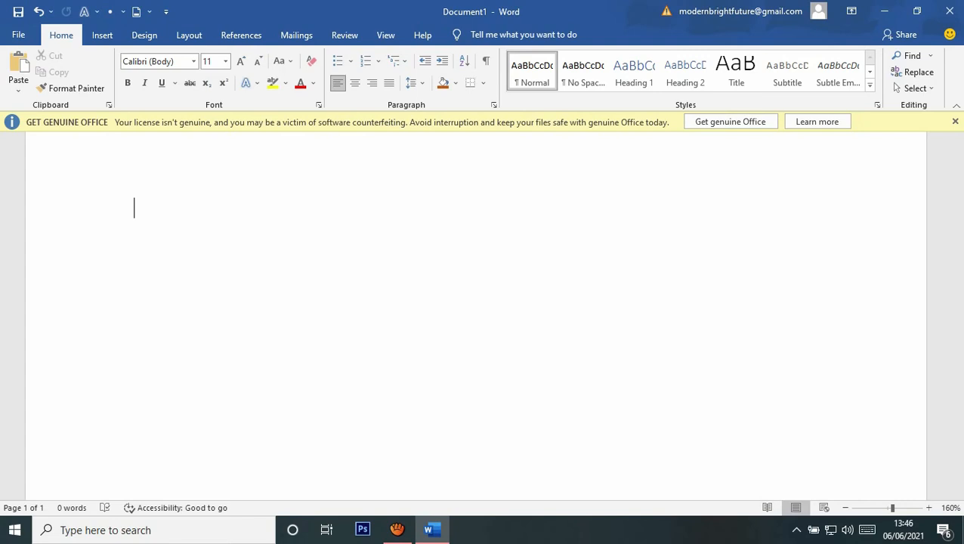
type("S.N\tGoods\tRate\tQuantity\tTotal 1\tPen\t20\t5\t100 2\tBook\t500\t2\t1000 3\tmouse\t400\t1\t400 total\t1500")
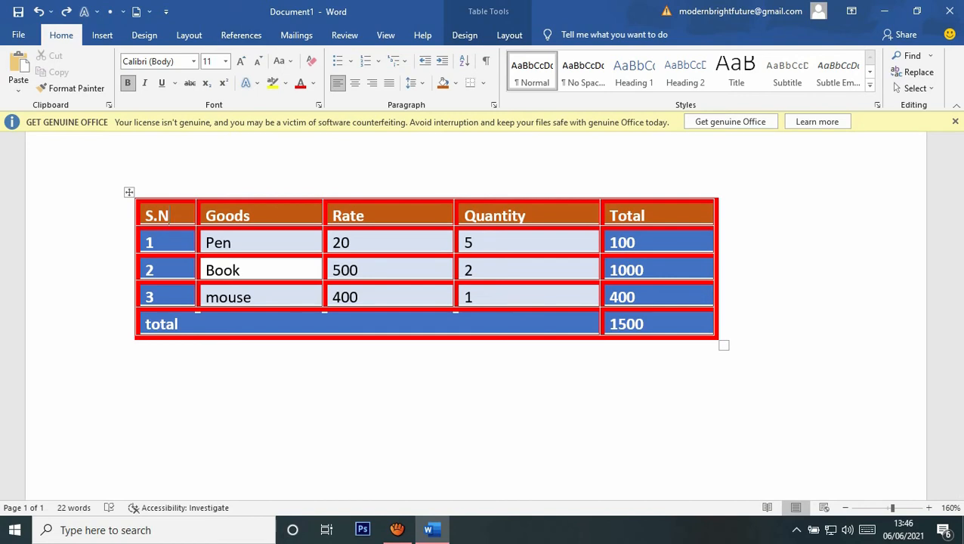
left_click(509, 35)
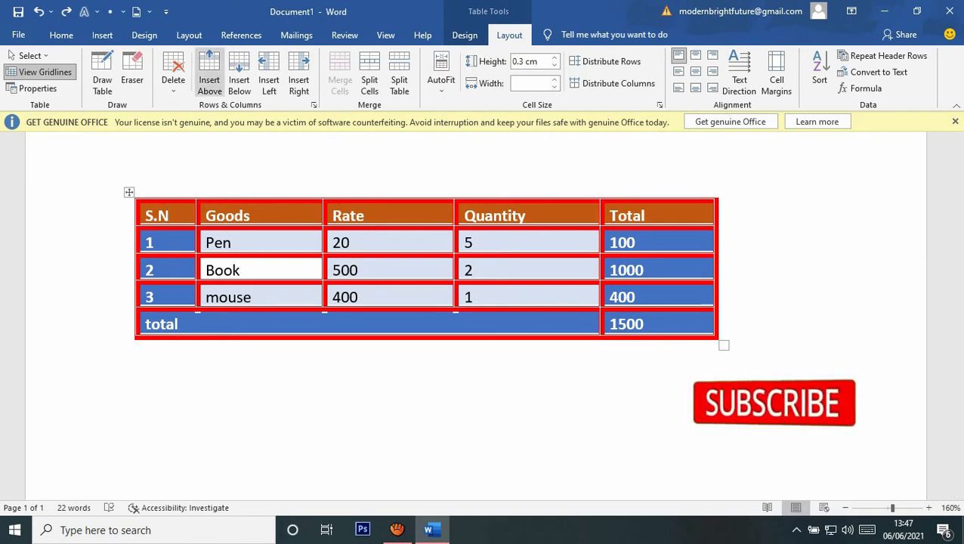
Insert a blank row above the goods table's header row and another blank row below it.
left_click(210, 76)
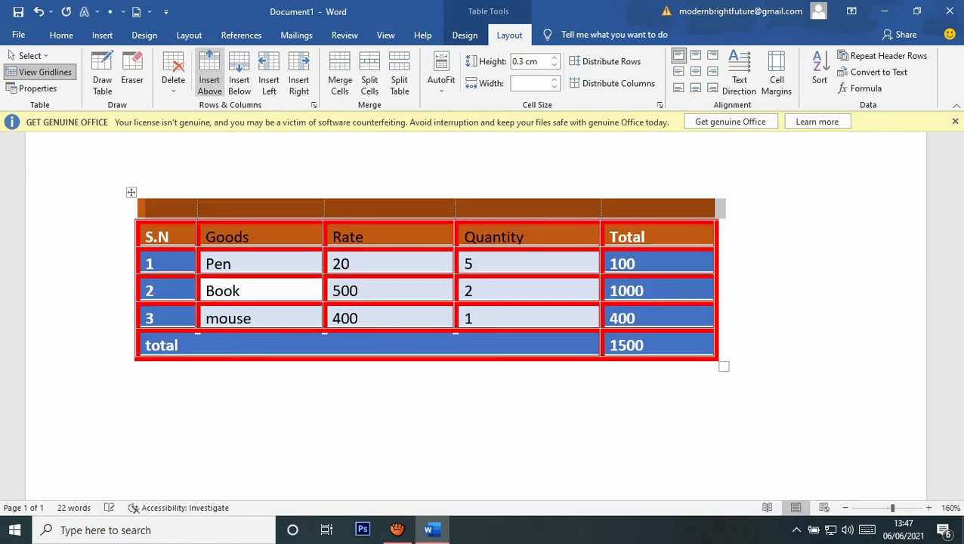
left_click(261, 208)
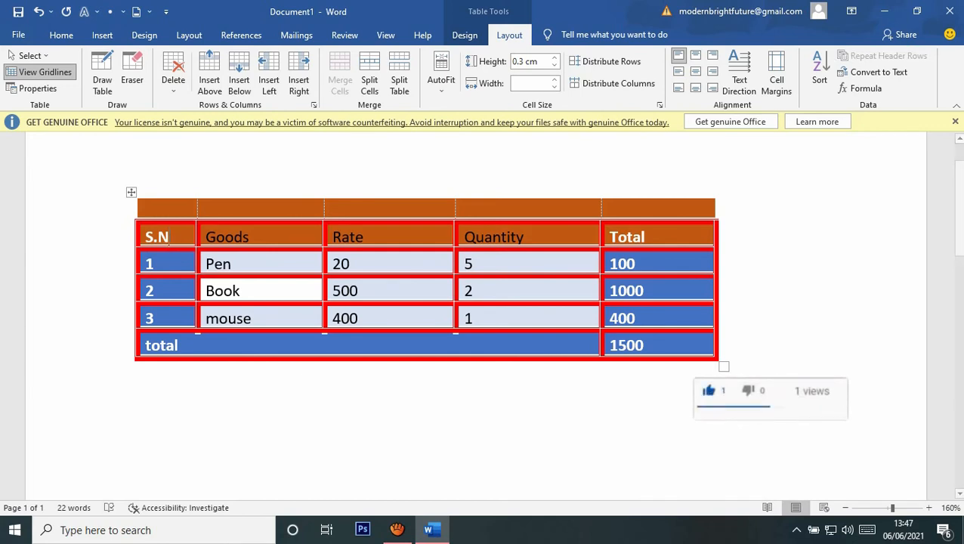
left_click(238, 75)
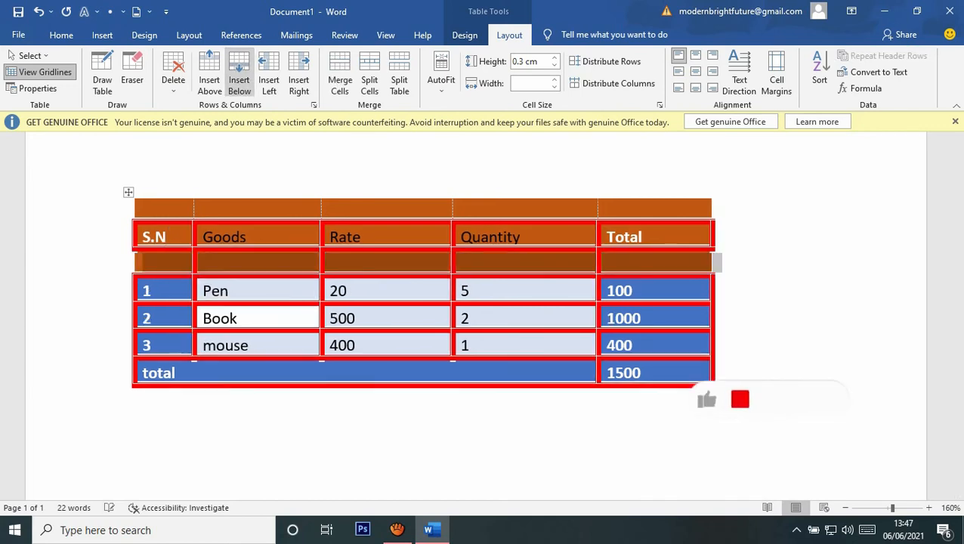
left_click(214, 262)
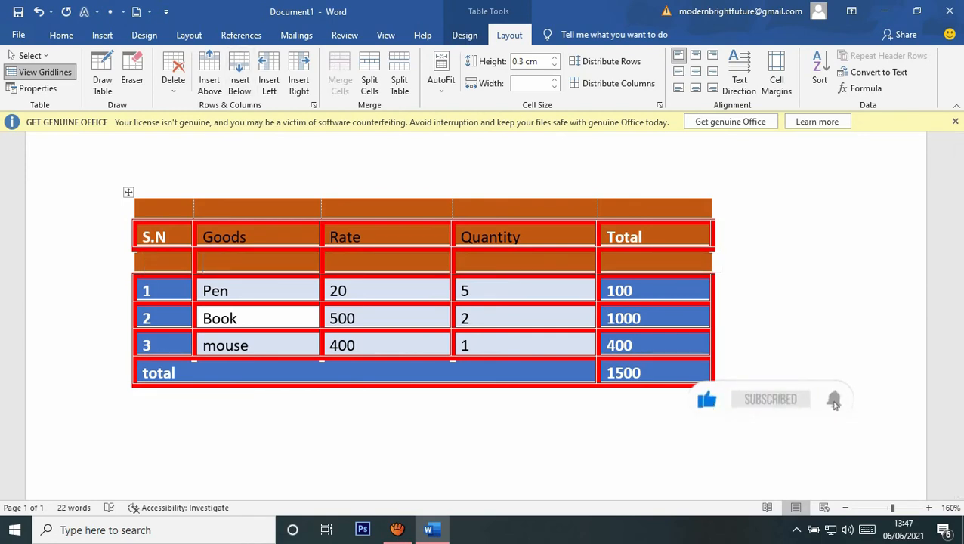
Insert a blank column before the Rate column and another one after the Quantity column.
left_click(365, 237)
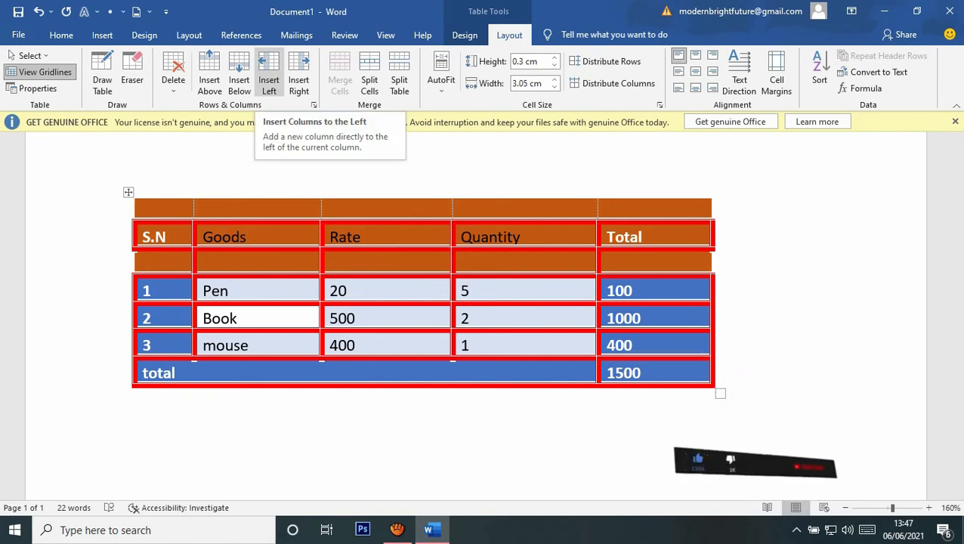
left_click(269, 80)
left_click(355, 237)
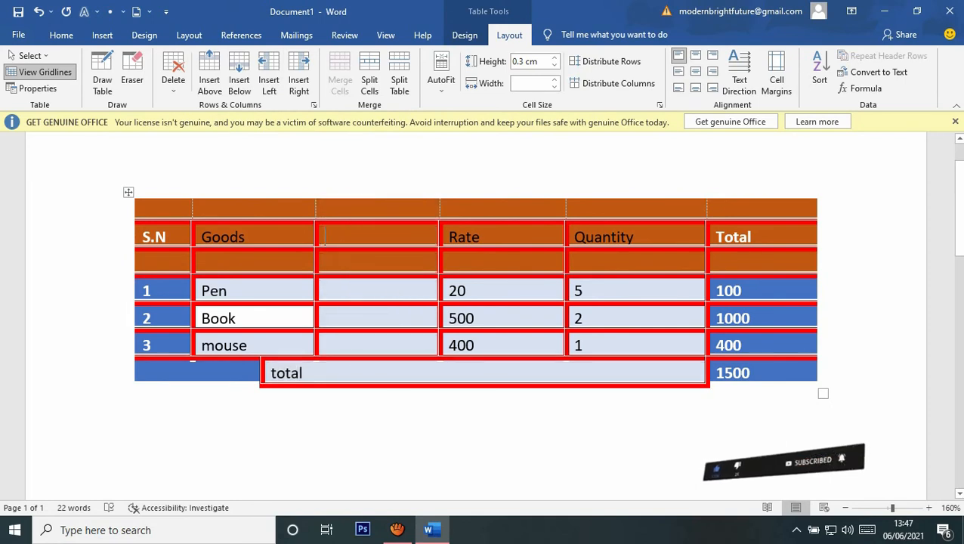
left_click(638, 237)
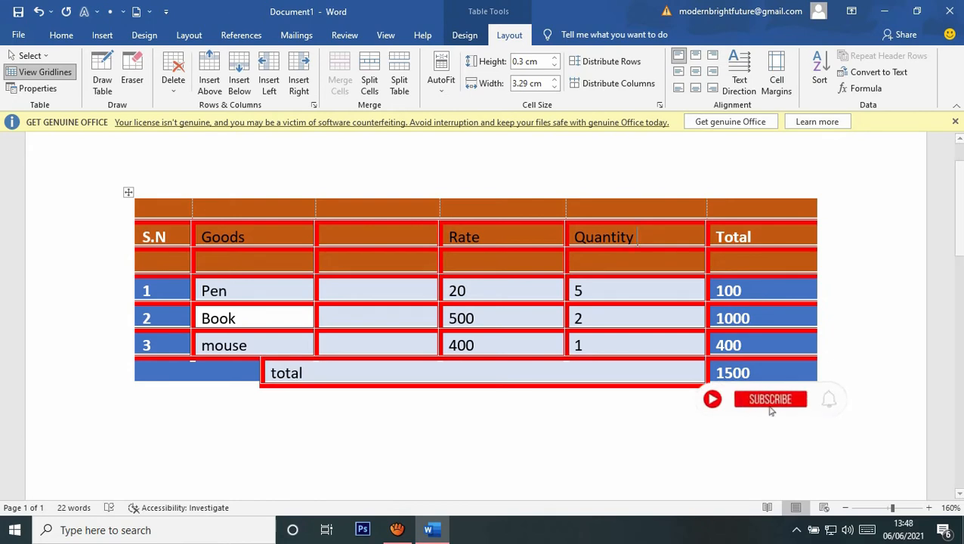
left_click(299, 80)
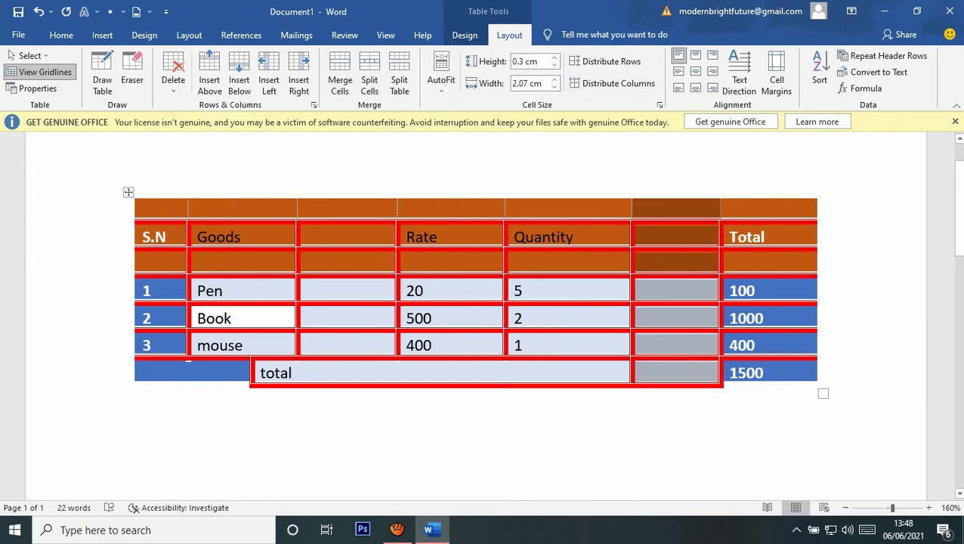
Merge all the cells of the blank top row into a single cell.
left_click_drag(155, 210, 778, 209)
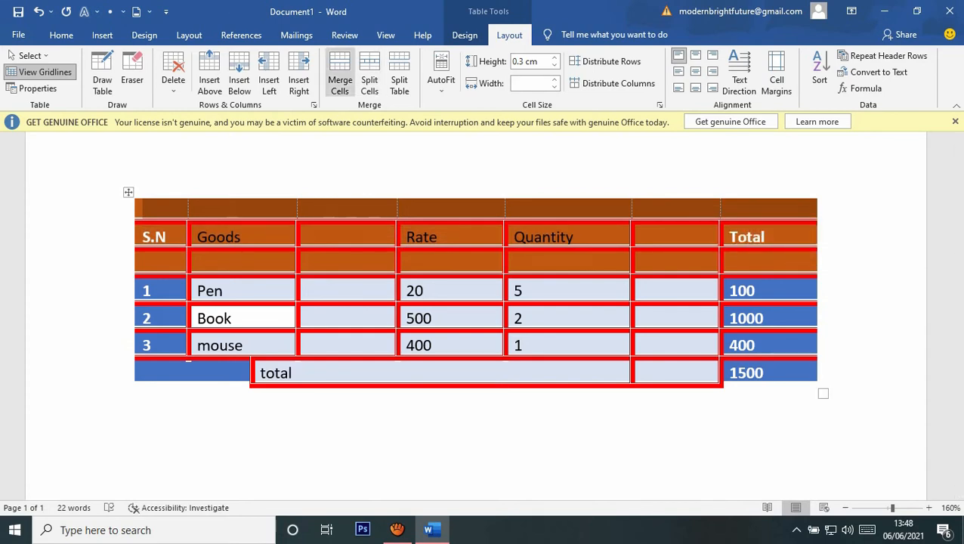
left_click(340, 80)
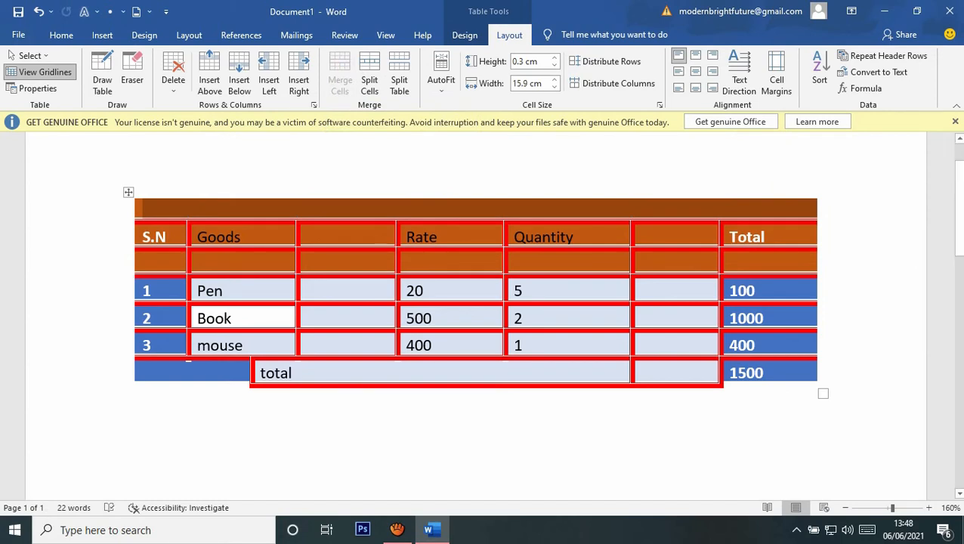
left_click(829, 210)
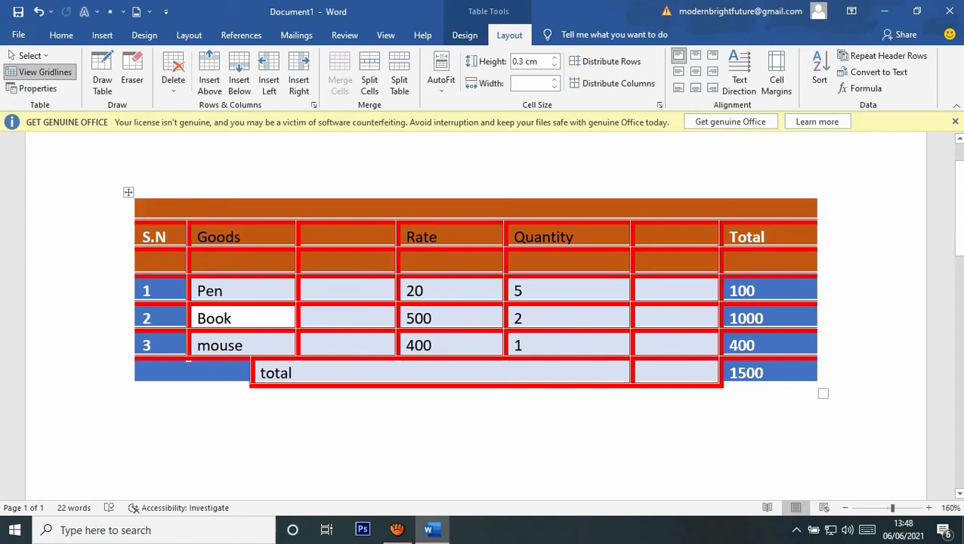
left_click(309, 237)
Split the merged top cell into 2 columns and 2 rows with Split Cells.
mouse_move(243, 208)
left_mouse_down()
mouse_move(244, 232)
mouse_move(246, 208)
left_mouse_up()
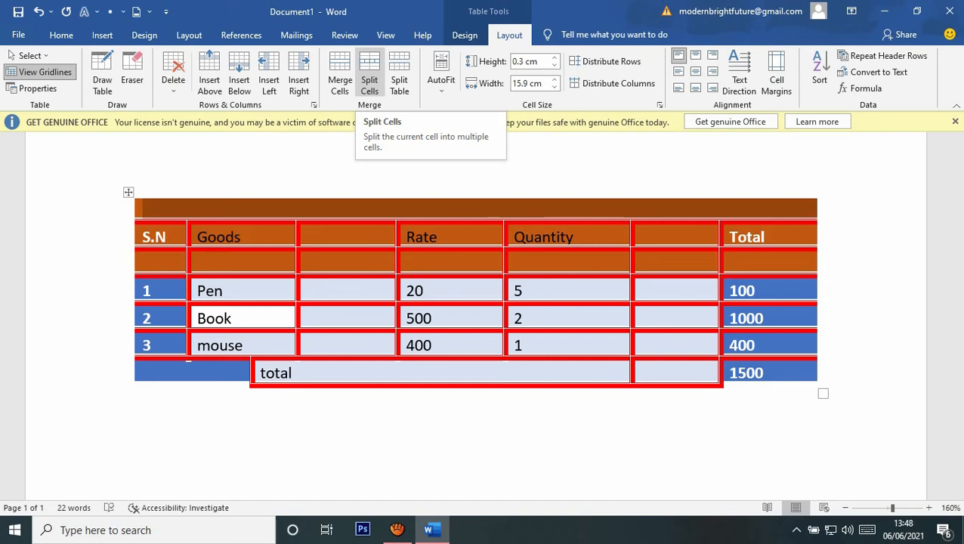
left_click(369, 76)
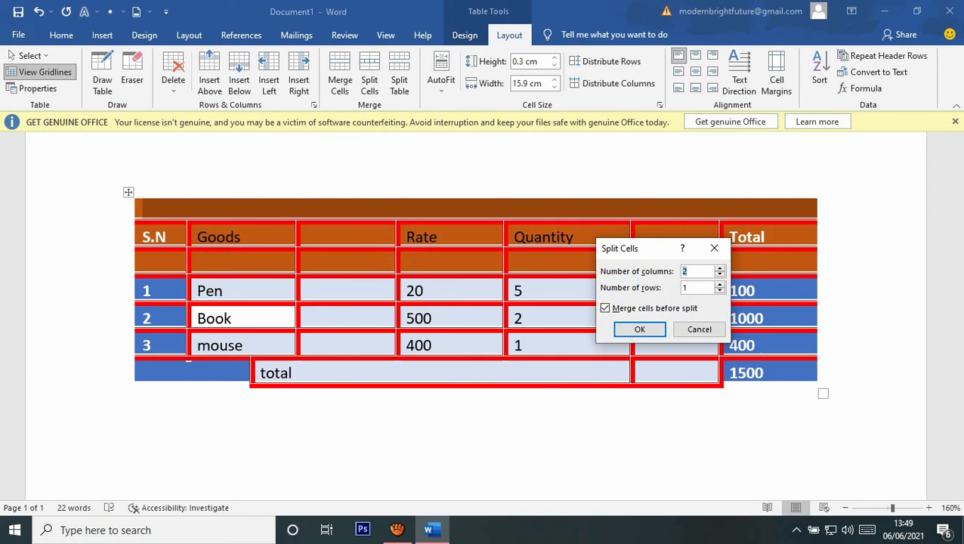
left_click(694, 288)
type("2")
key("Return")
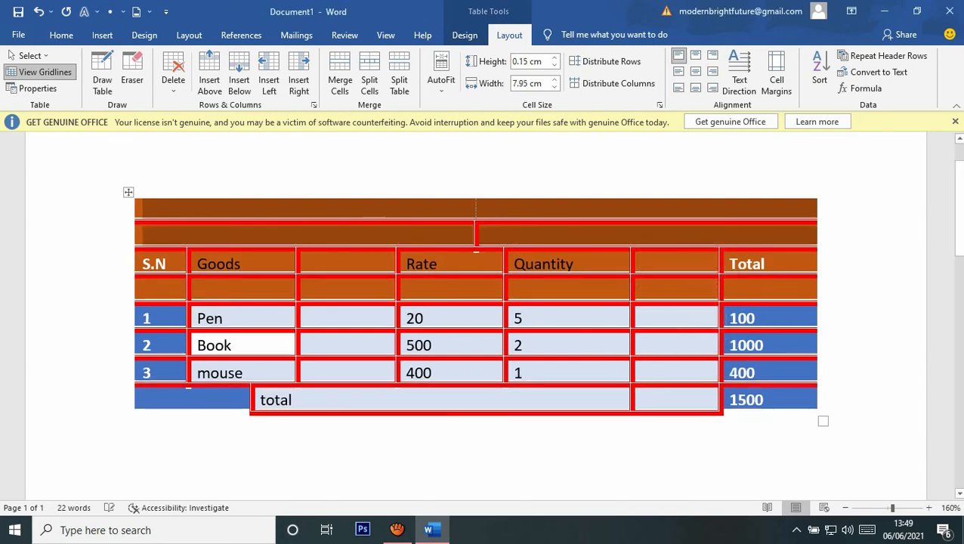
Try Split Table with the insertion point in the first row of the table.
left_click(143, 209)
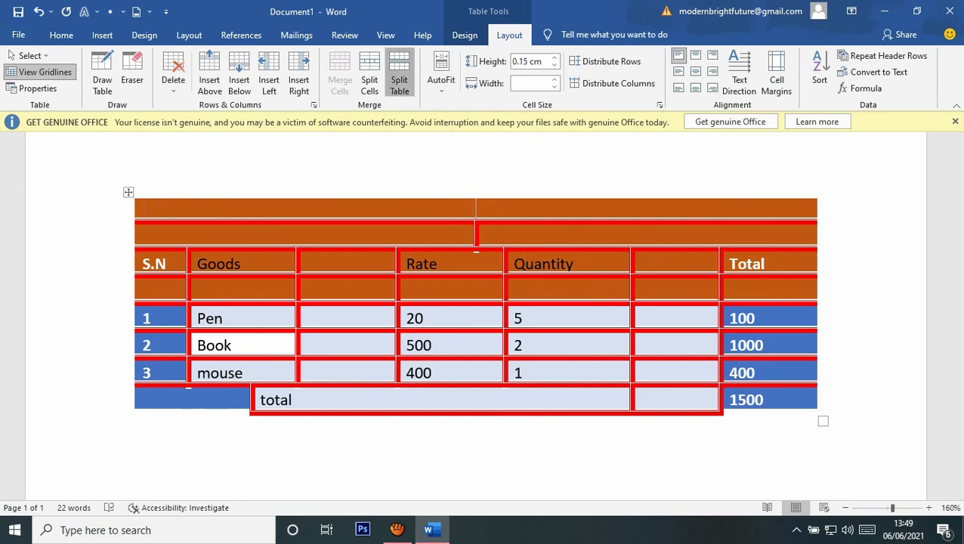
left_click(399, 79)
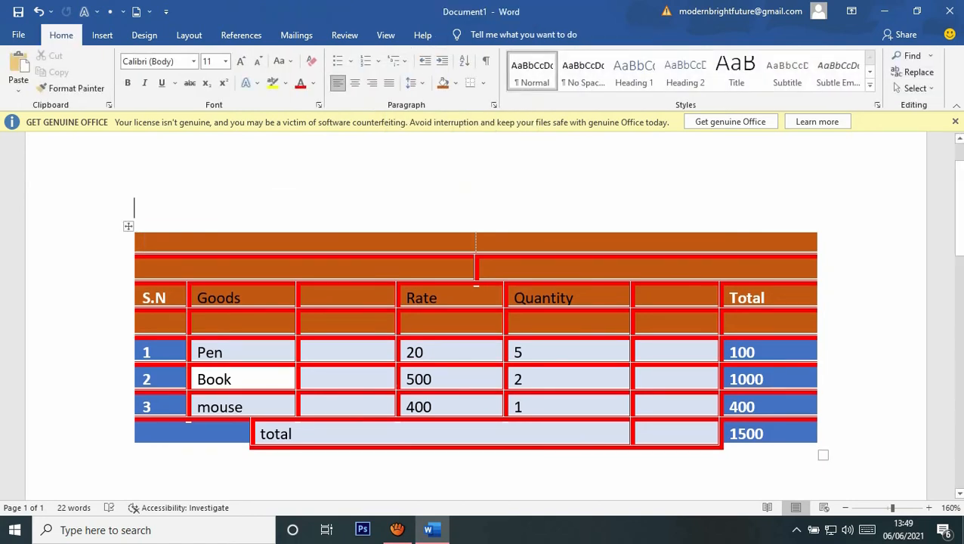
left_click(453, 322)
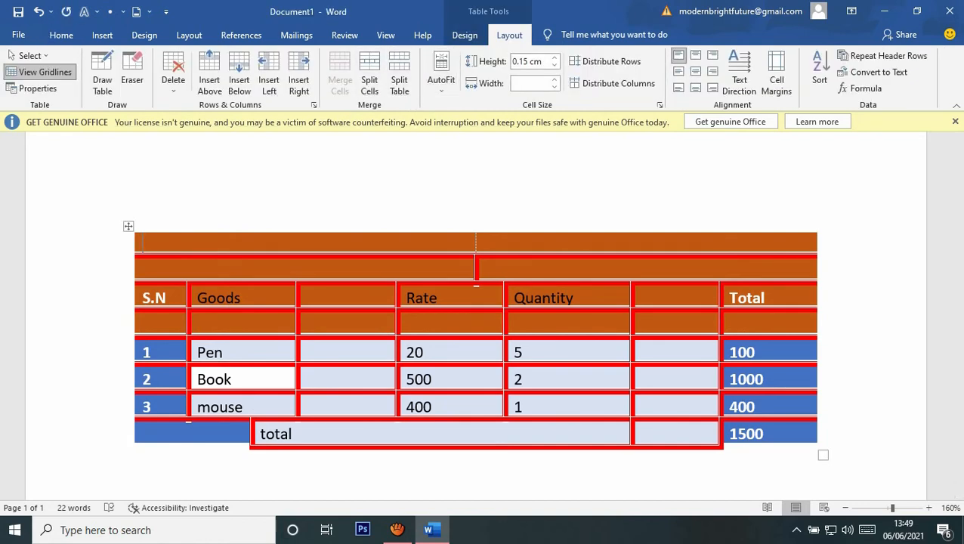
View the AutoFit options, then enlarge the table's top row and reduce its height to 0.2 cm.
left_click(441, 75)
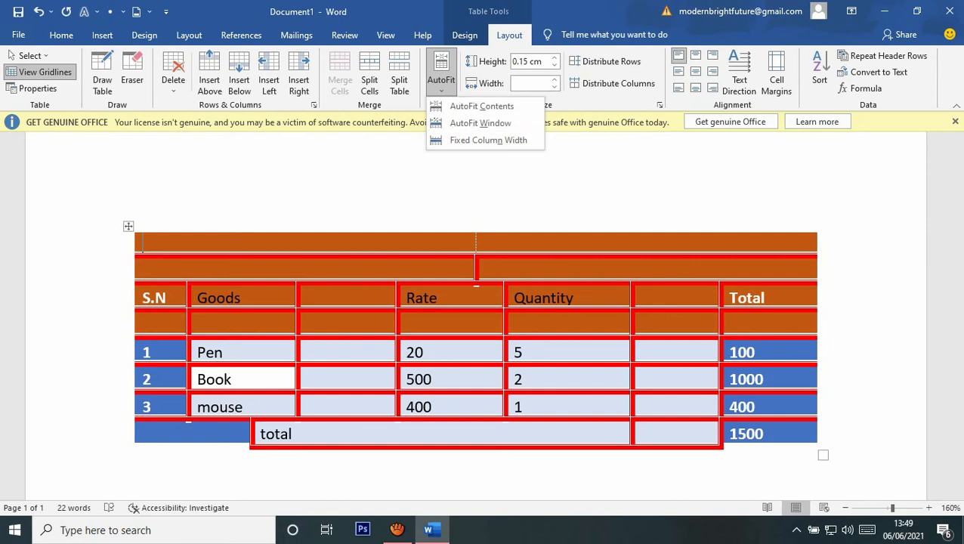
key("Escape")
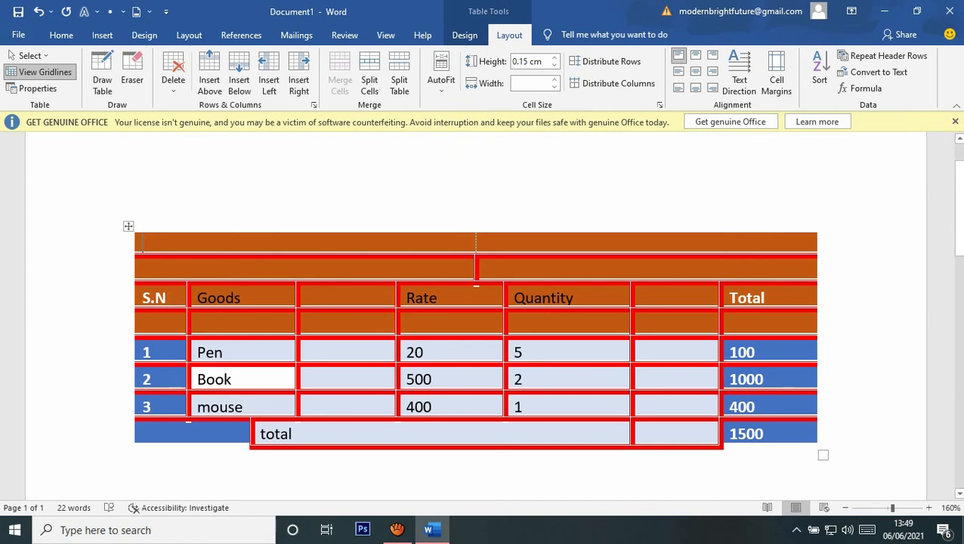
mouse_move(423, 252)
left_mouse_down()
mouse_move(423, 333)
mouse_move(423, 261)
left_mouse_up()
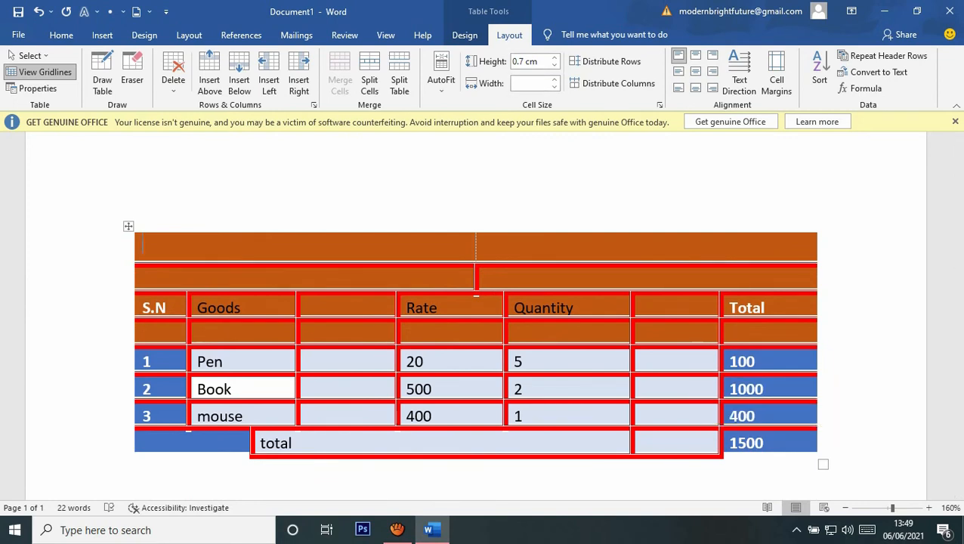
left_click(554, 65)
left_click(555, 65)
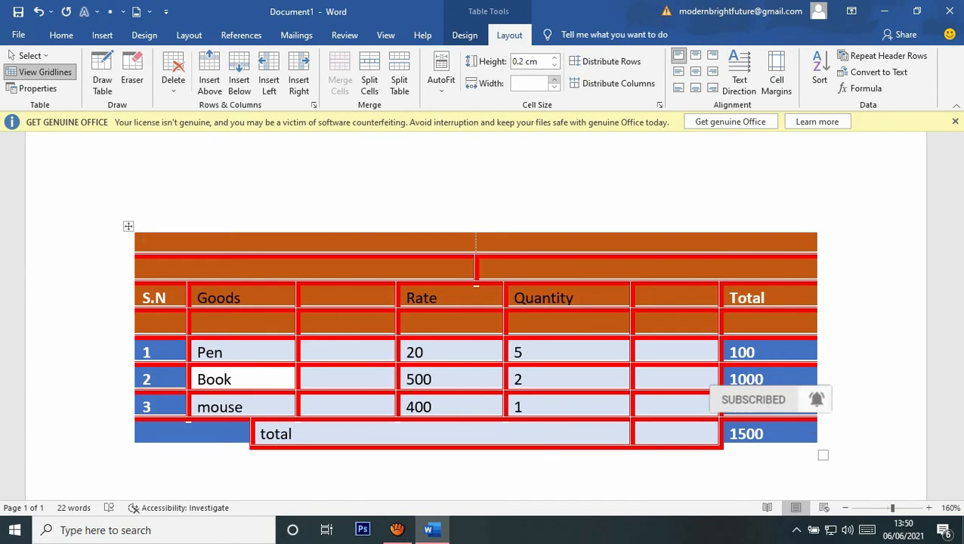
Reduce the cell width of the table's first column to 0.92 cm.
left_click(553, 87)
left_click(554, 87)
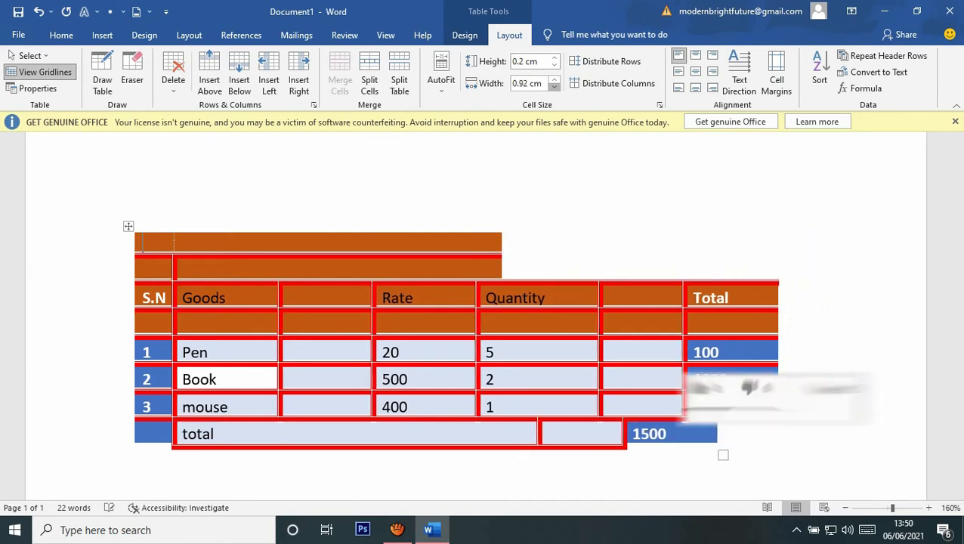
left_click(553, 87)
left_click(553, 87)
left_click(554, 86)
left_click(553, 87)
left_click(553, 87)
left_click(553, 87)
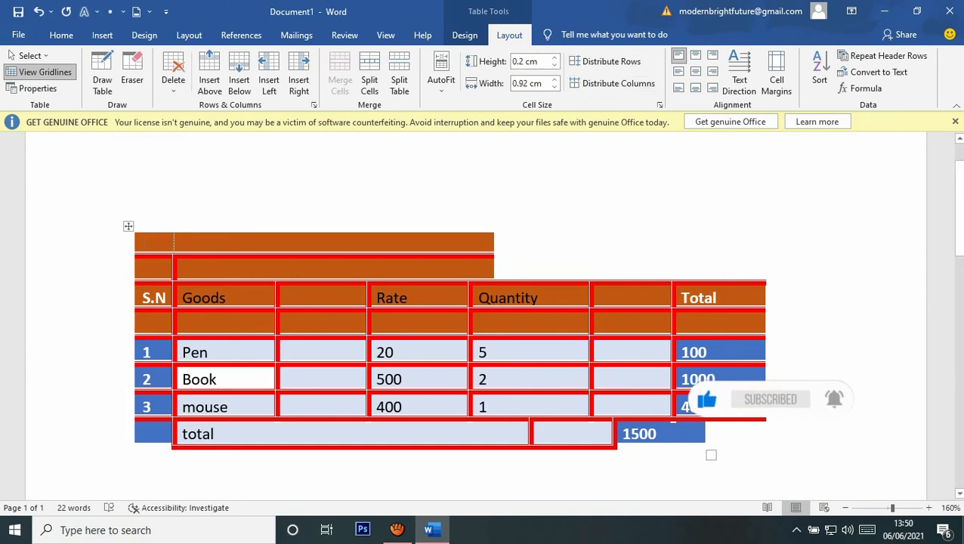
Undo the sizing, splitting, merging, inserted rows and columns, and red borders until the original goods table is restored.
key("ctrl+z")
key("ctrl+z")
key("ctrl+z")
key("ctrl+z")
key("ctrl+z")
key("ctrl+z")
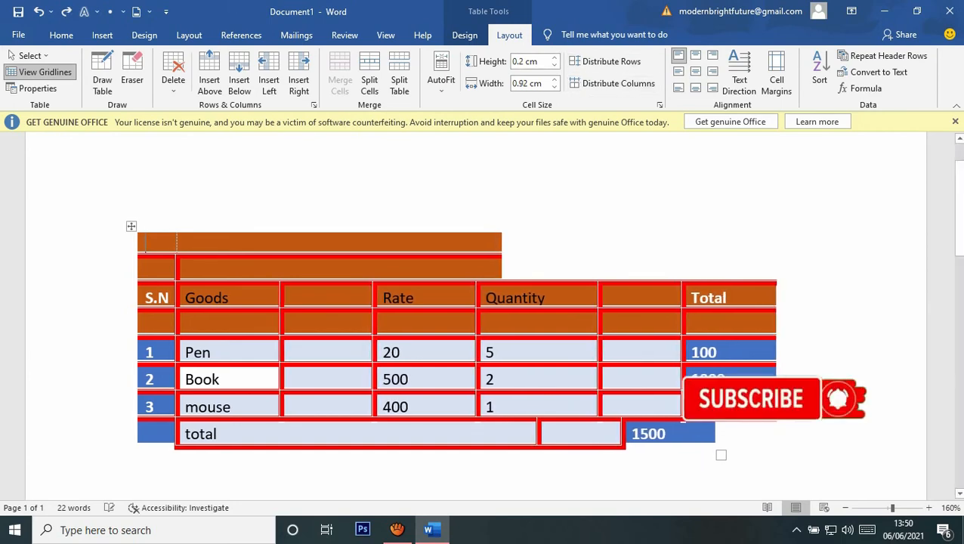
key("ctrl+z")
key("ctrl+z")
key("ctrl+z")
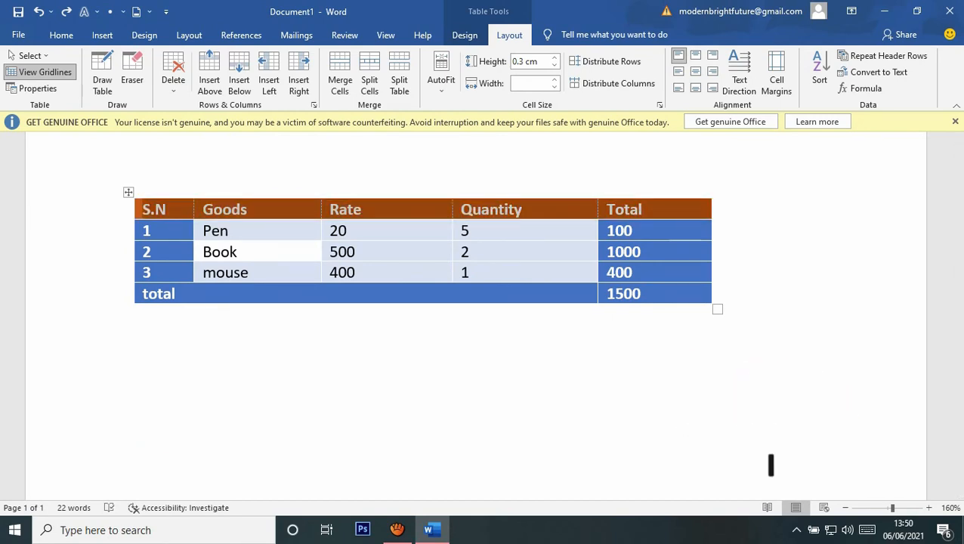
Insert a 3x3 table on the blank line below the goods table.
scroll(483, 318, "up", 2)
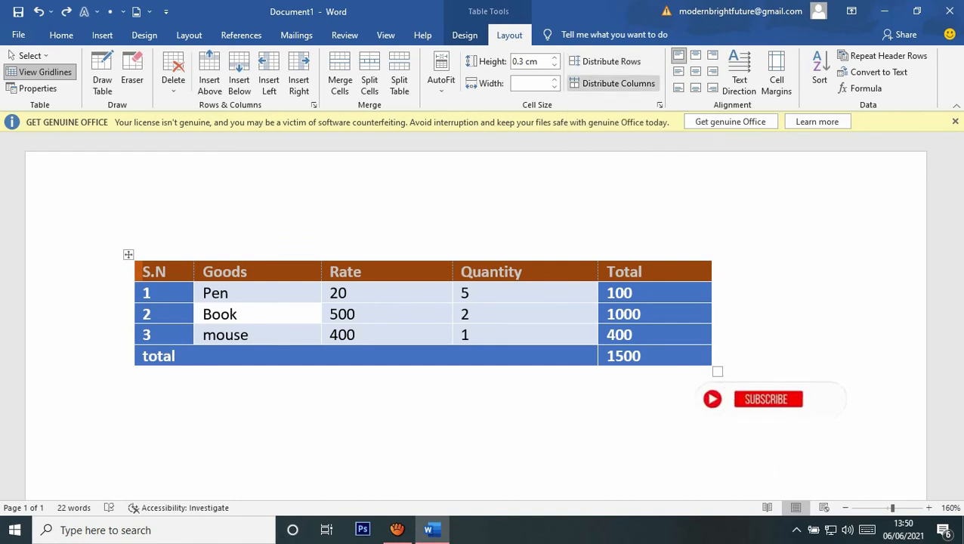
scroll(476, 302, "down", 1)
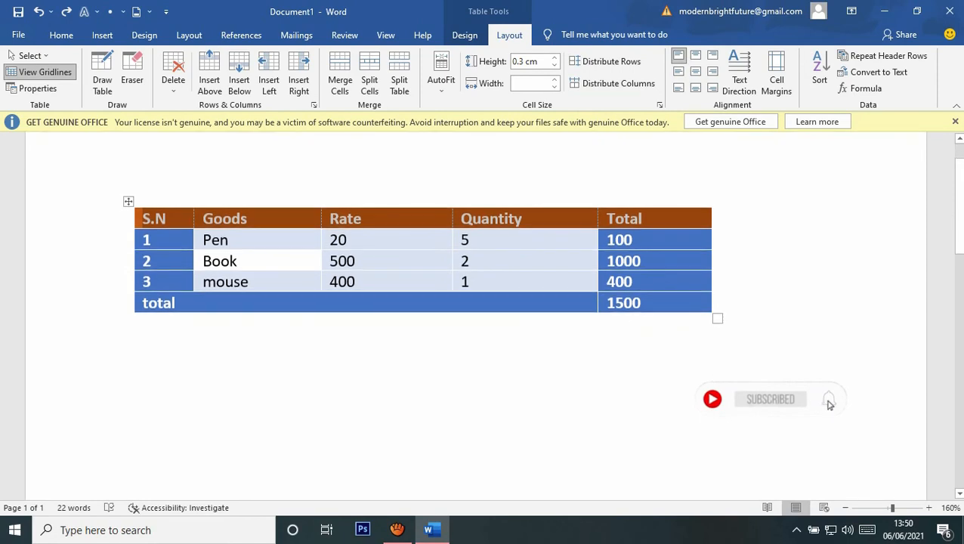
left_click(134, 391)
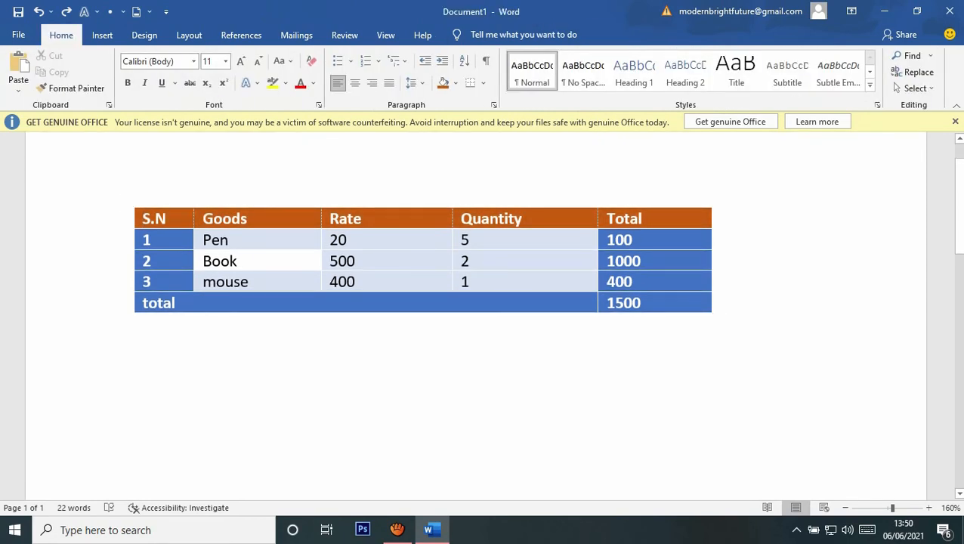
left_click(102, 35)
left_click(99, 72)
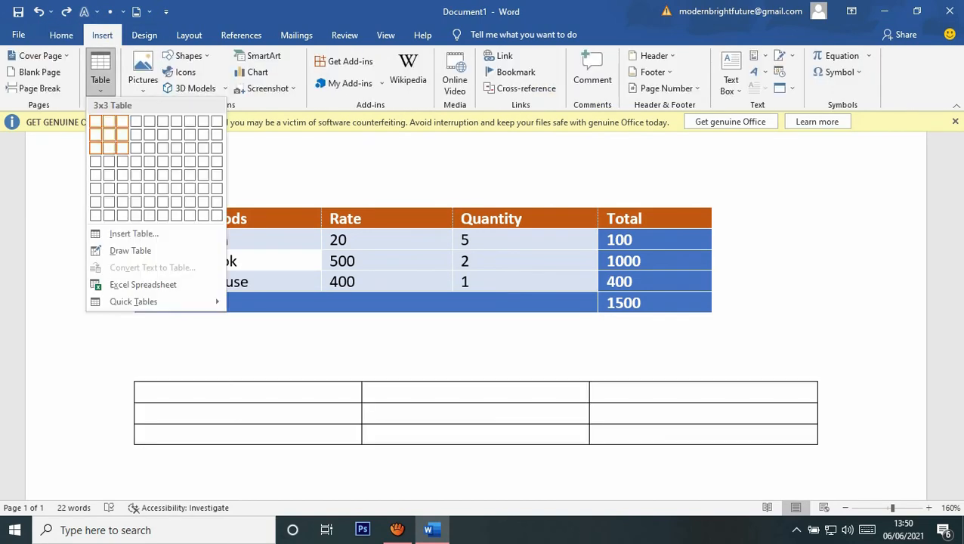
left_click(123, 148)
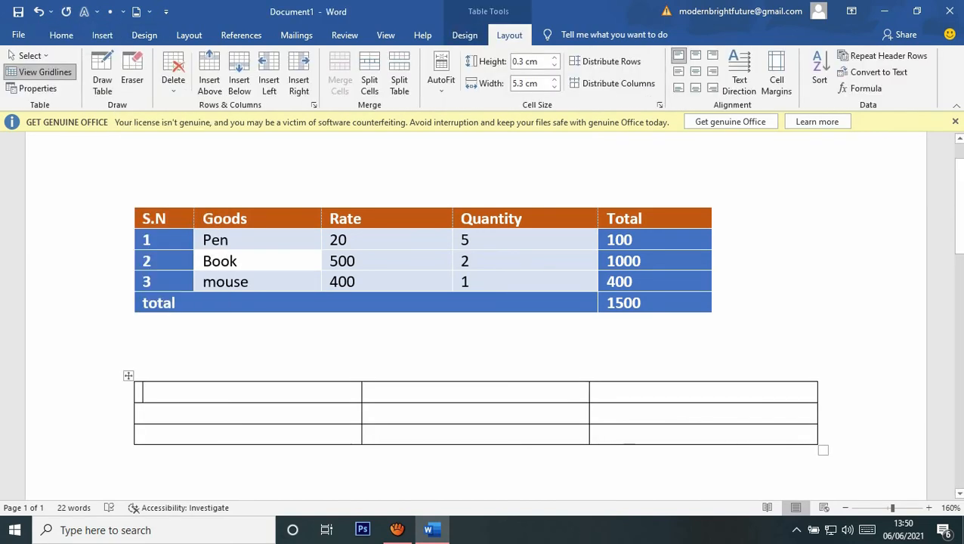
Make the new table's columns uneven by narrowing the first one and setting the second to about 4.25 cm wide.
left_click_drag(361, 423, 268, 423)
left_click(593, 391)
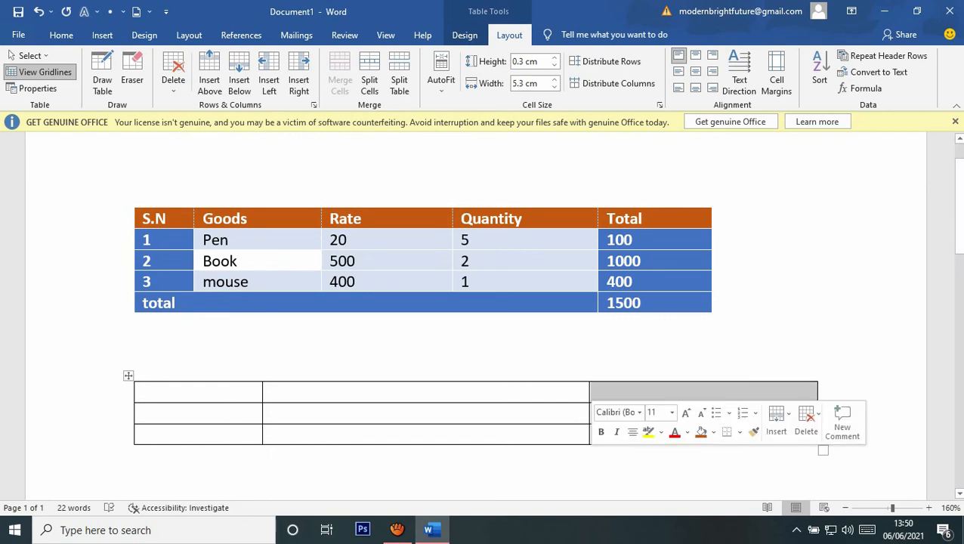
left_click(270, 391)
left_click_drag(589, 413, 446, 412)
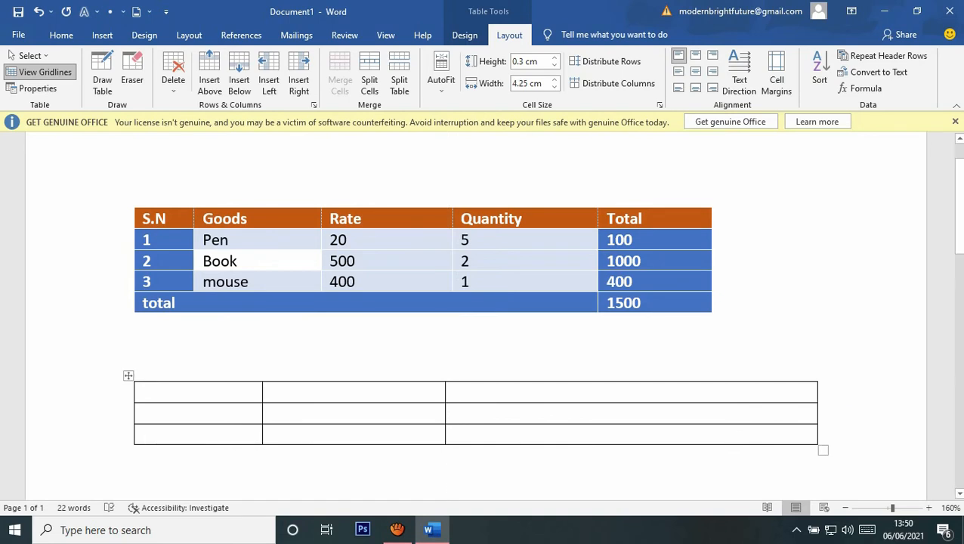
Distribute the columns of the empty 3x3 table evenly across its full width.
left_click(611, 83)
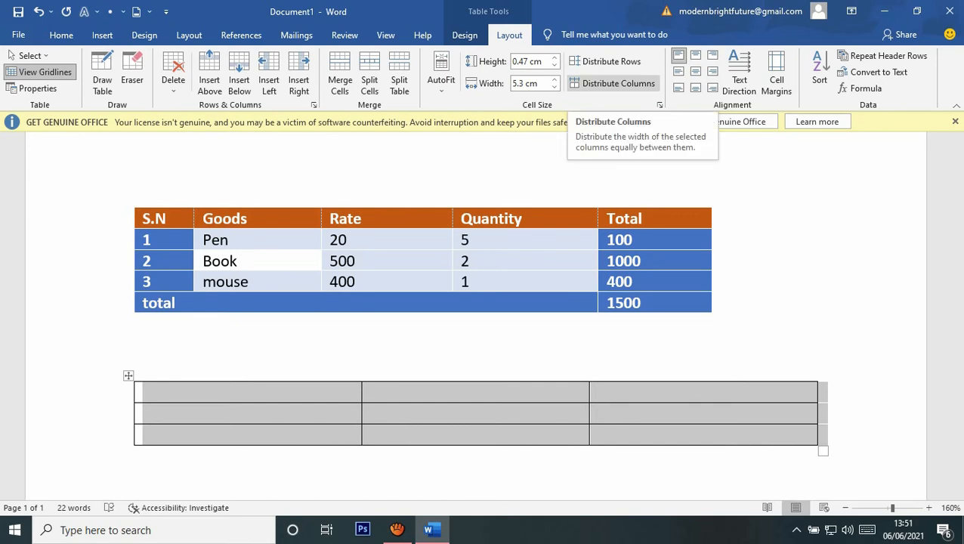
key("ctrl+z")
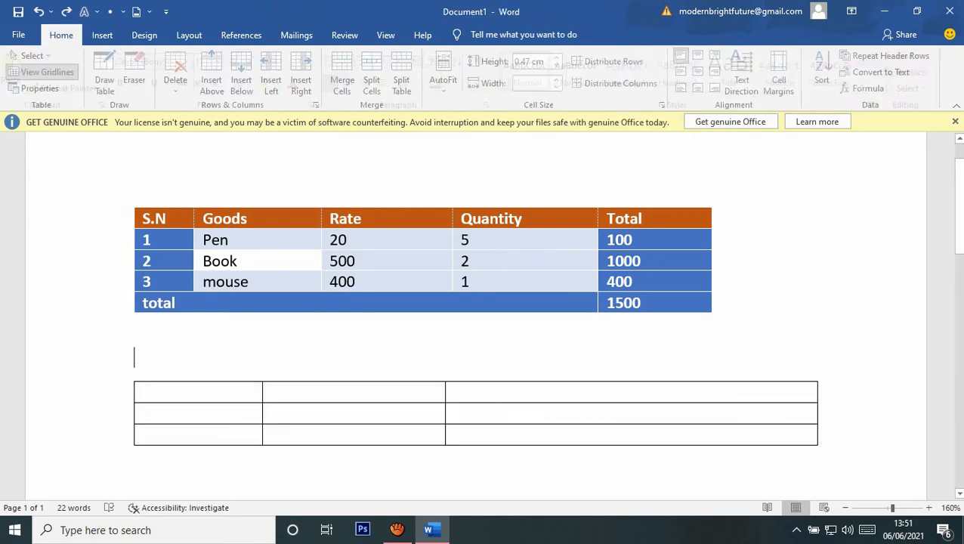
left_click(129, 376)
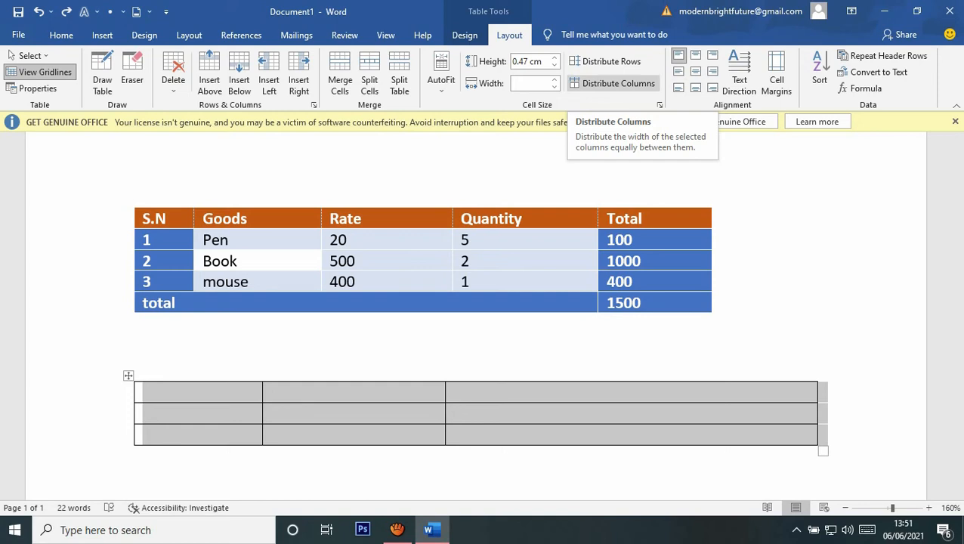
left_click(613, 84)
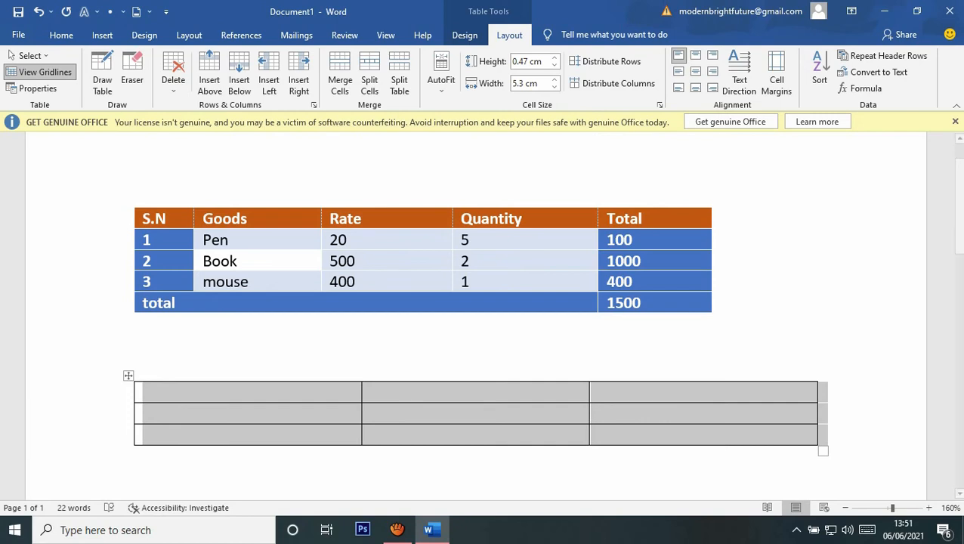
scroll(482, 317, "down", 3)
scroll(481, 317, "up", 3)
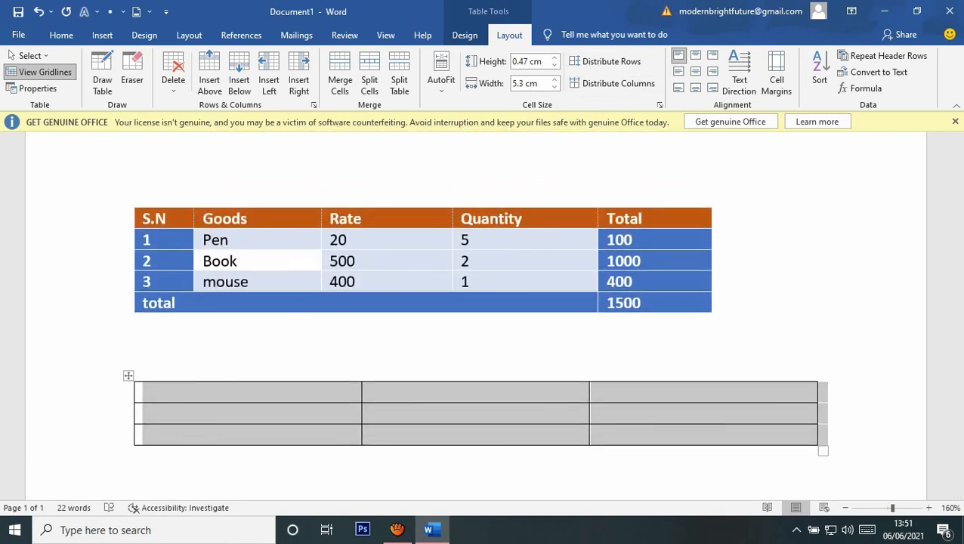
left_click(136, 457)
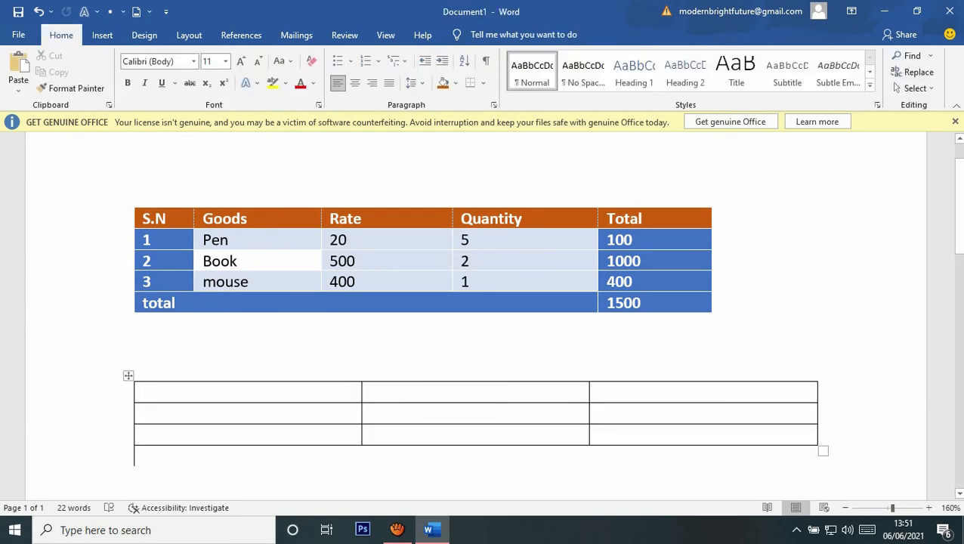
Make the first two rows of the empty table taller and distribute the height evenly across all three rows.
left_click_drag(196, 403, 196, 457)
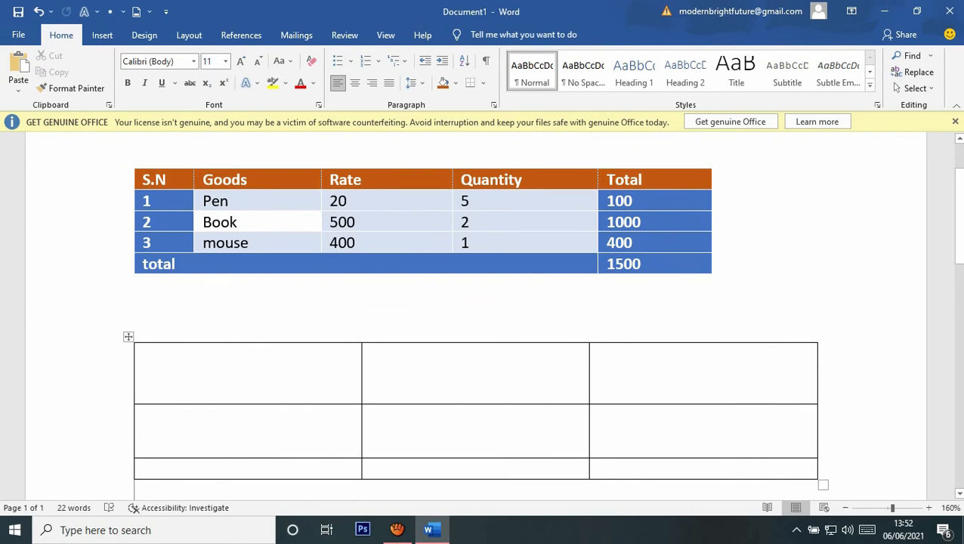
left_click(128, 336)
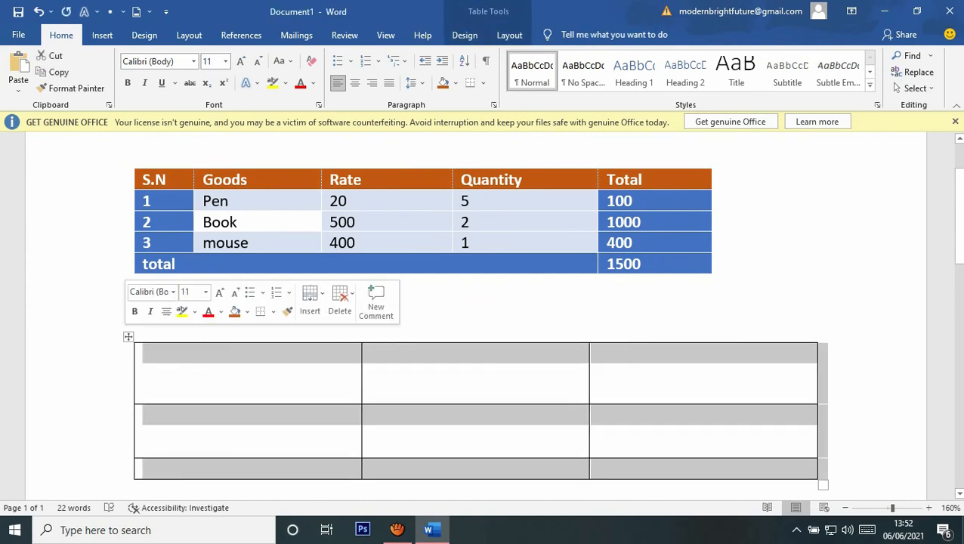
left_click(509, 35)
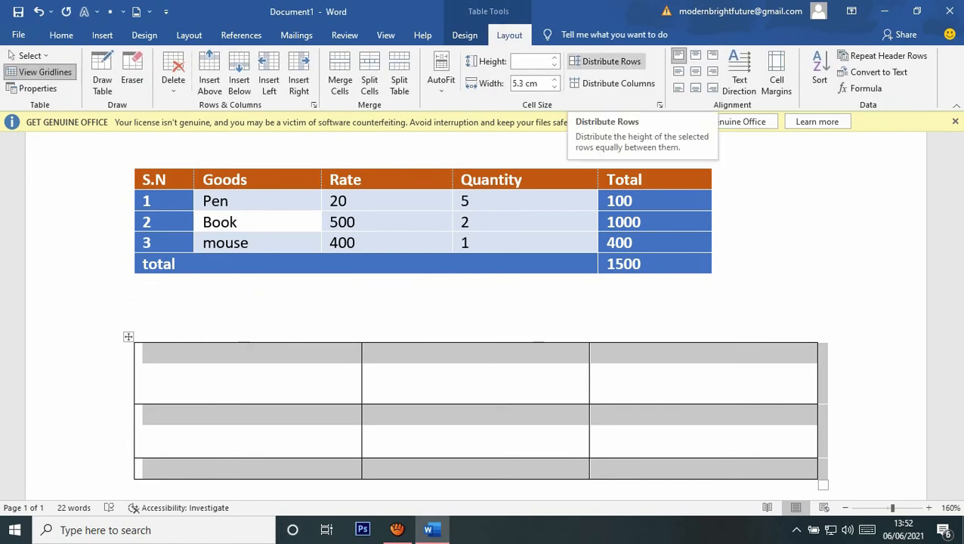
left_click(607, 61)
scroll(475, 355, "down", 1)
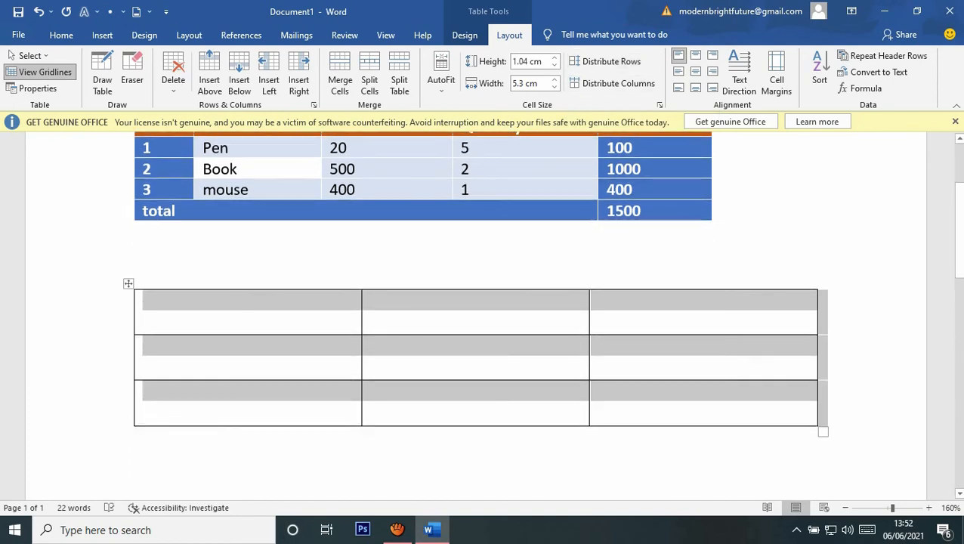
left_click(135, 470)
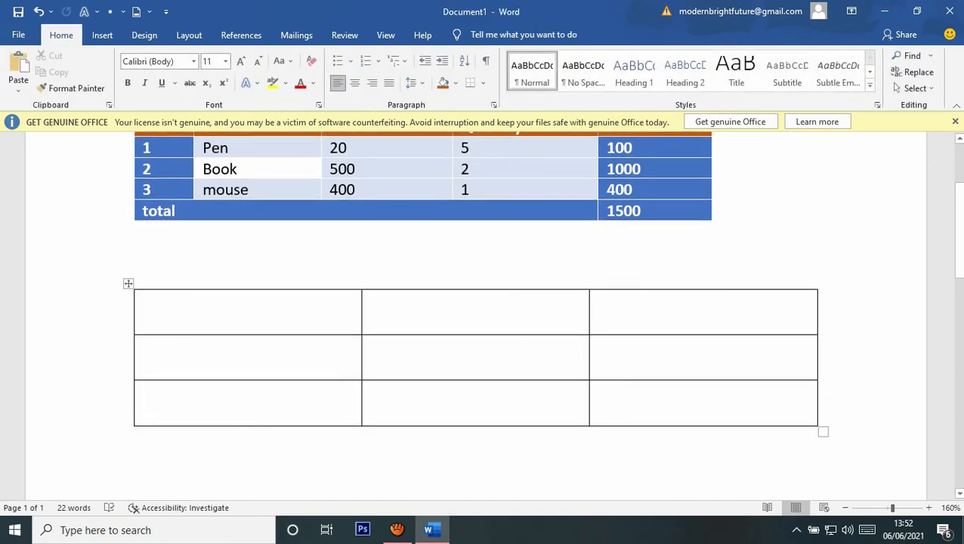
scroll(475, 302, "up", 1)
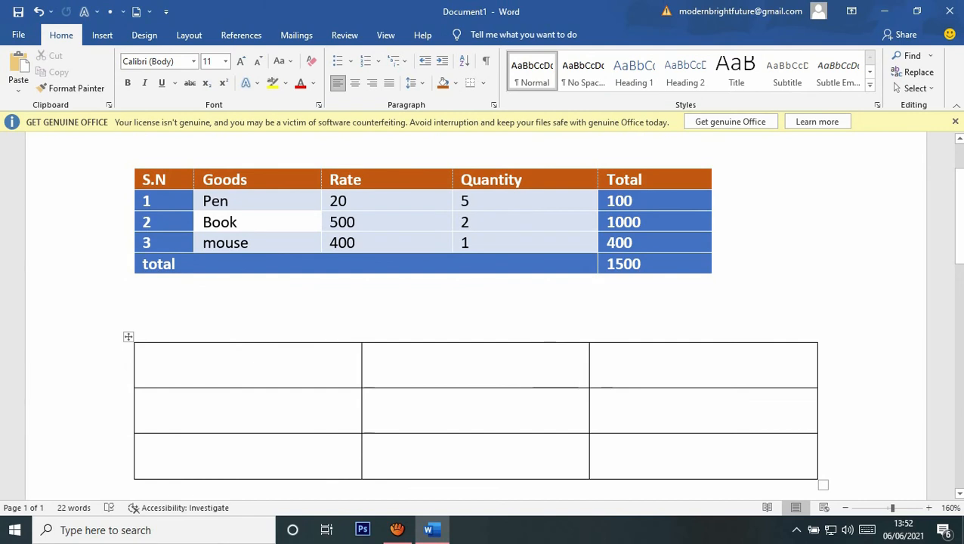
left_click(127, 336)
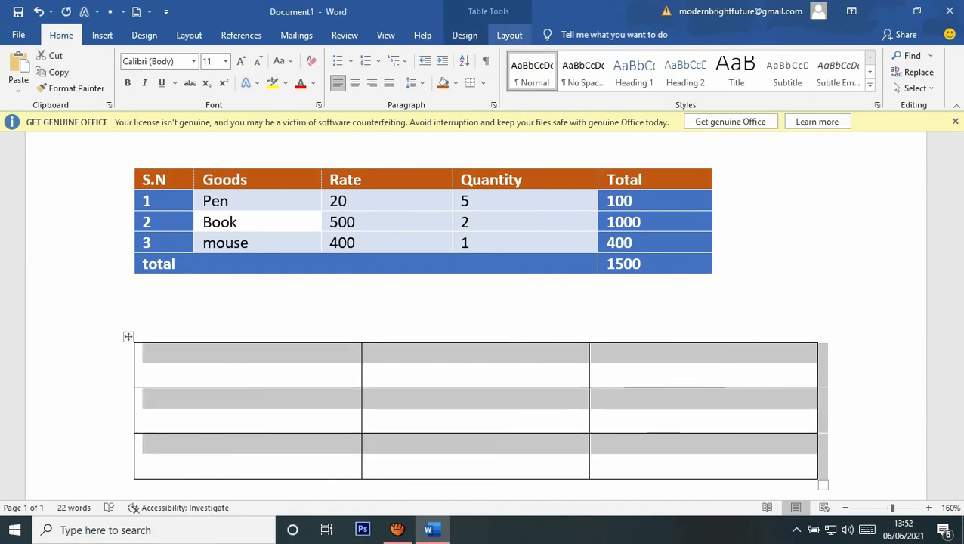
left_click(509, 35)
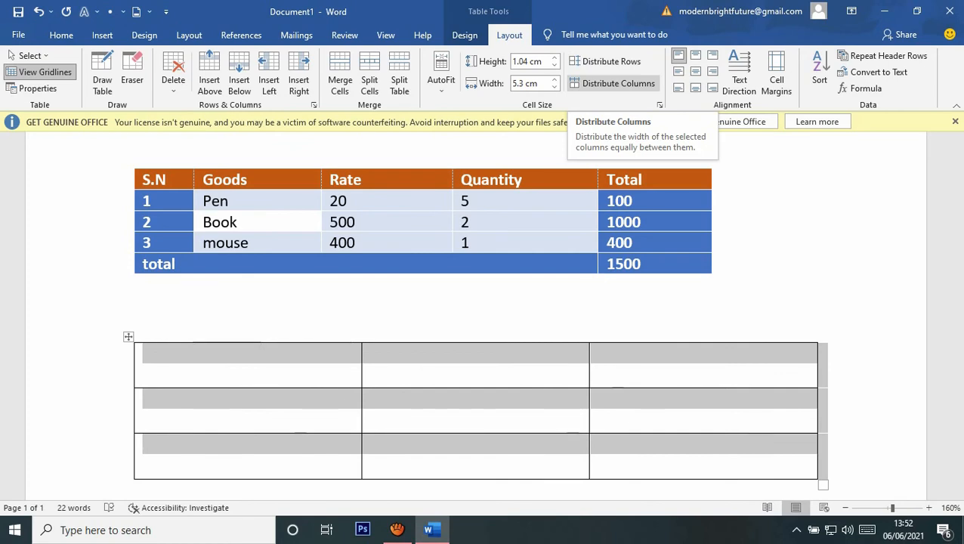
left_click(529, 306)
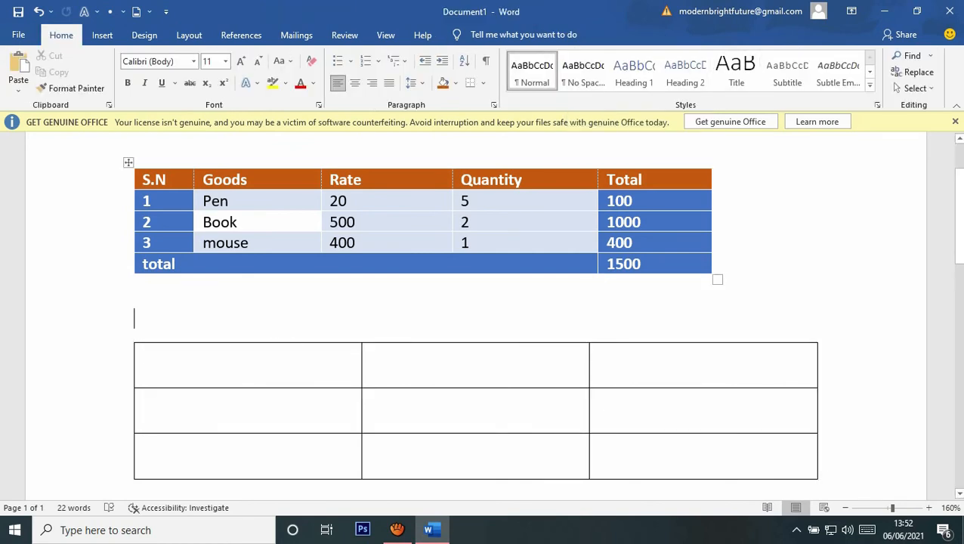
Try top-center, top-right and top-left alignment on the whole goods table, finishing with center-left alignment.
left_click(257, 180)
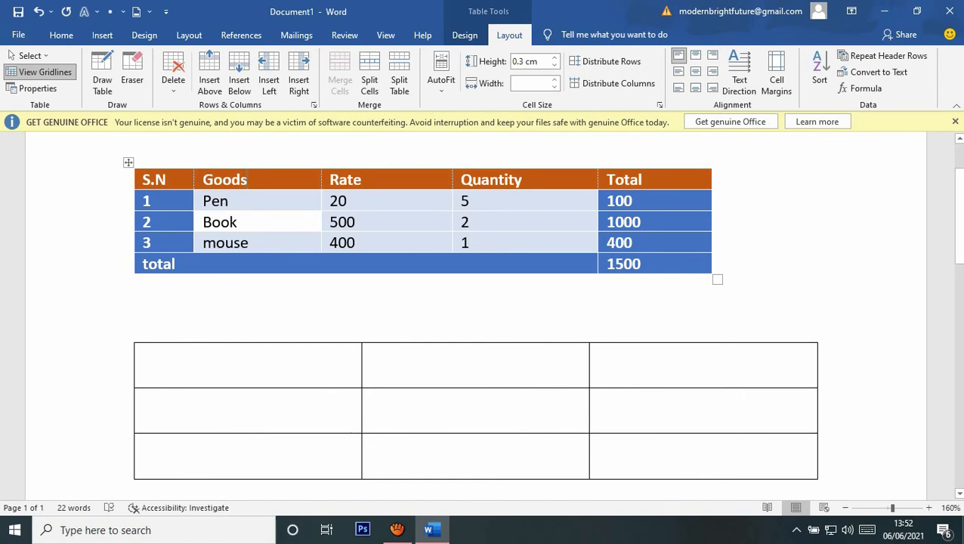
left_click(129, 163)
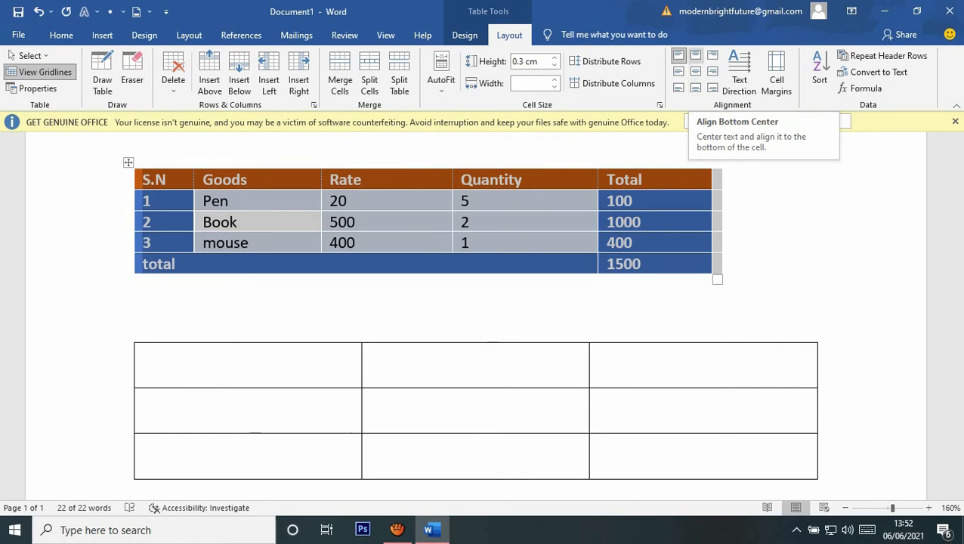
left_click(695, 55)
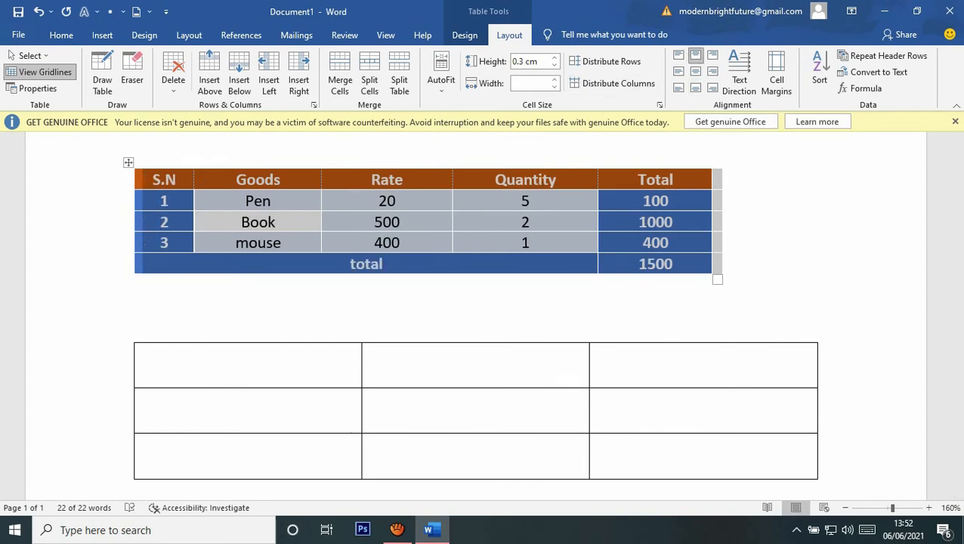
left_click(712, 55)
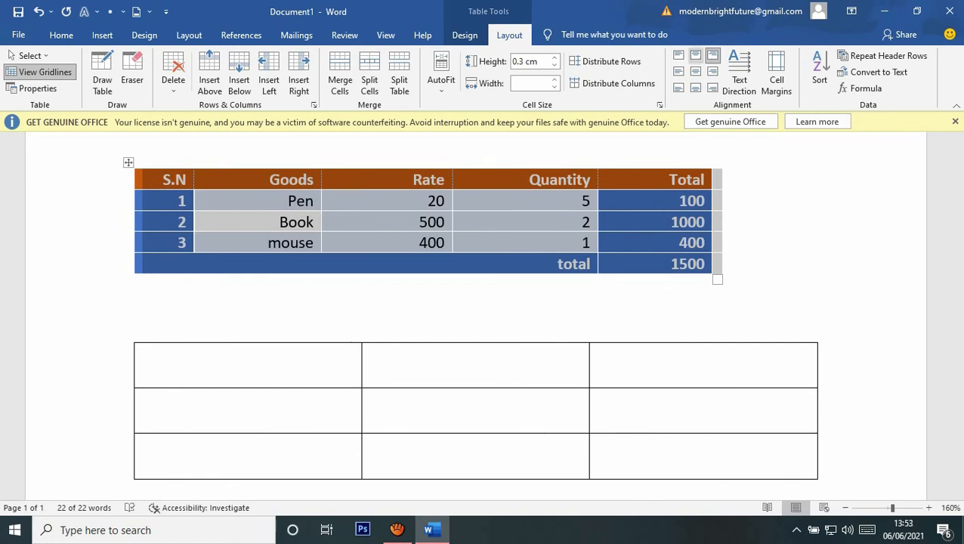
left_click(679, 55)
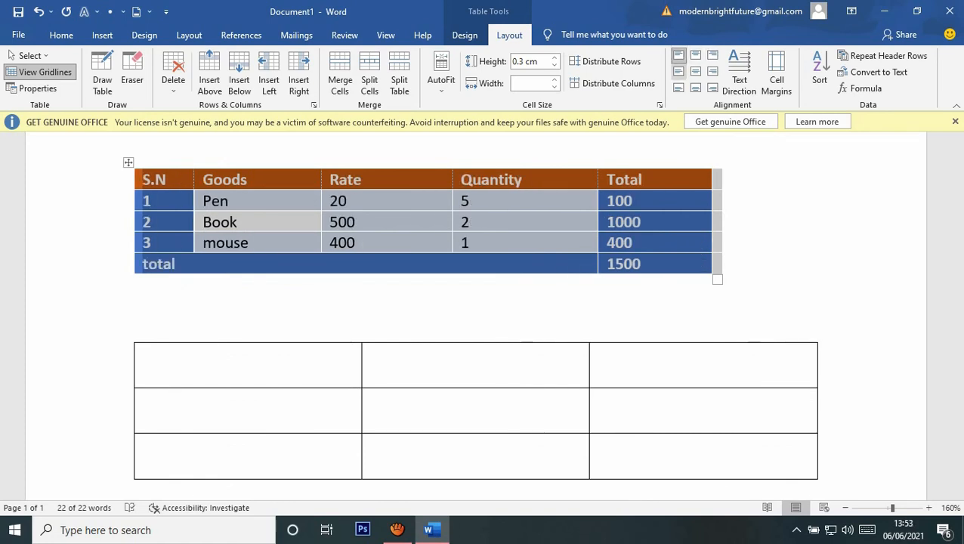
left_click(678, 71)
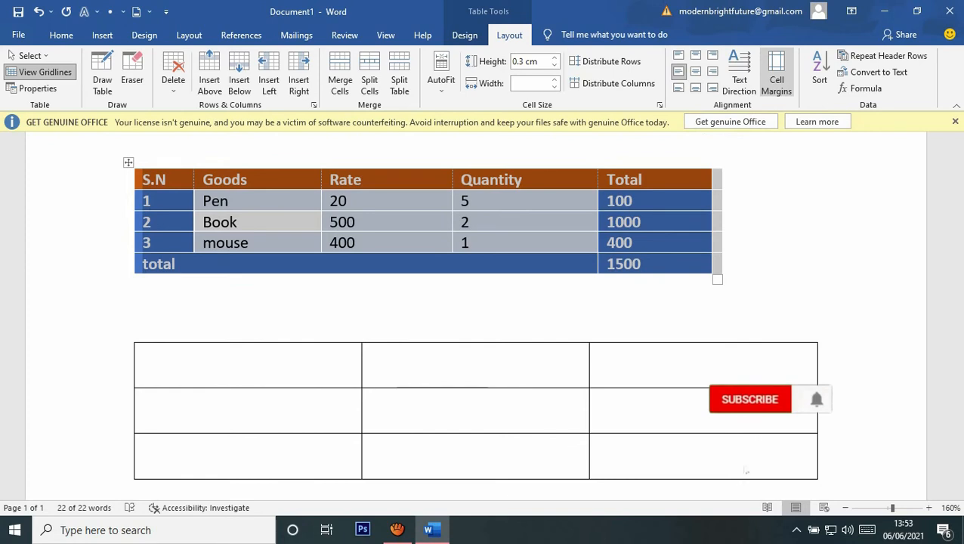
Open the cell margin options for the goods table and set the default top margin to 0.5 cm.
left_click(777, 75)
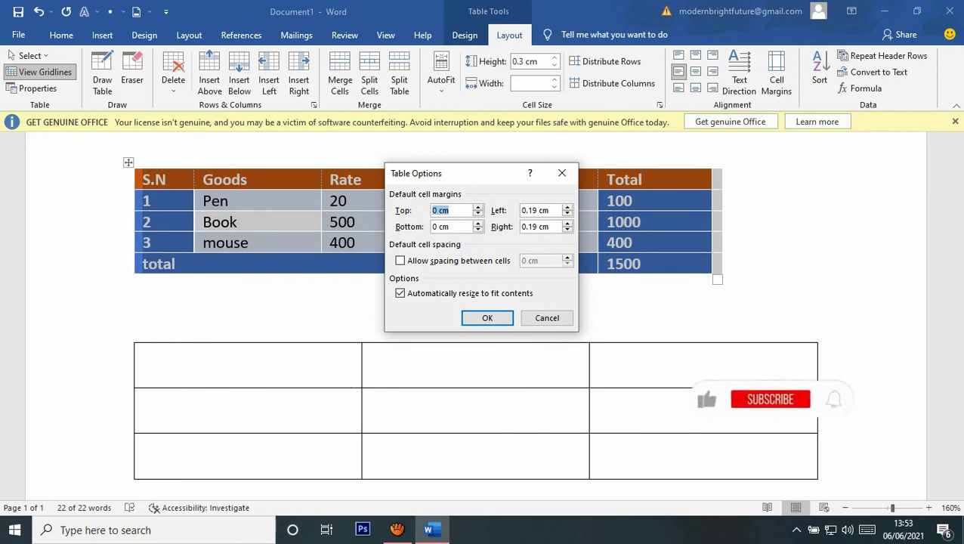
key("Up")
key("Up")
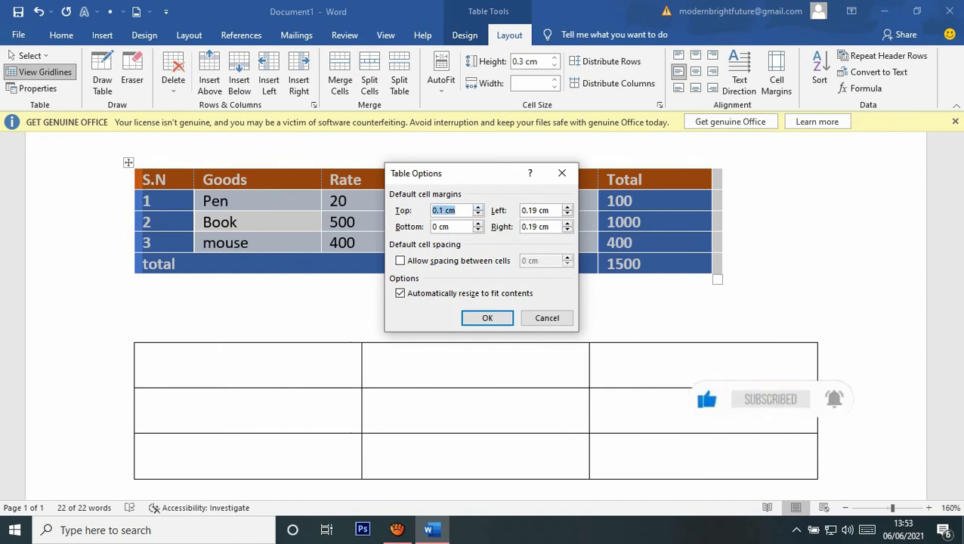
key("Up")
key("Up")
key("Up")
key("Up")
key("Up")
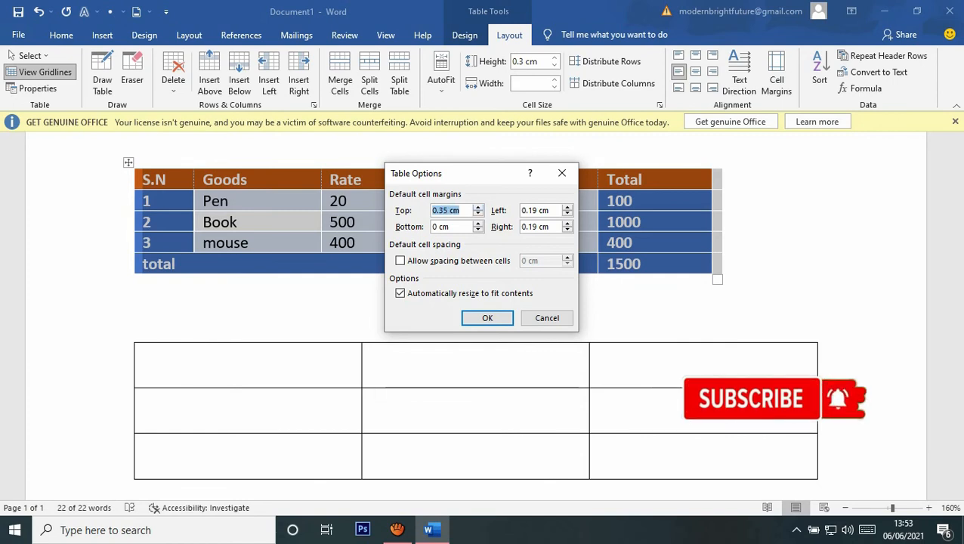
key("Up")
key("Up")
key("Up")
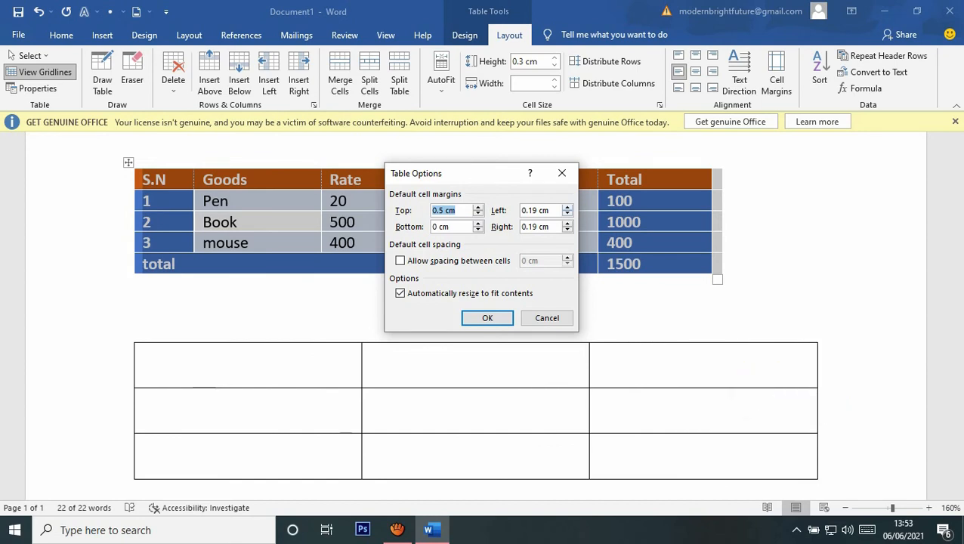
Set the default left cell margin of the goods table to 0.5 cm.
key("Tab")
key("Up")
key("Up")
key("Up")
key("Up")
key("Up")
key("Up")
key("Up")
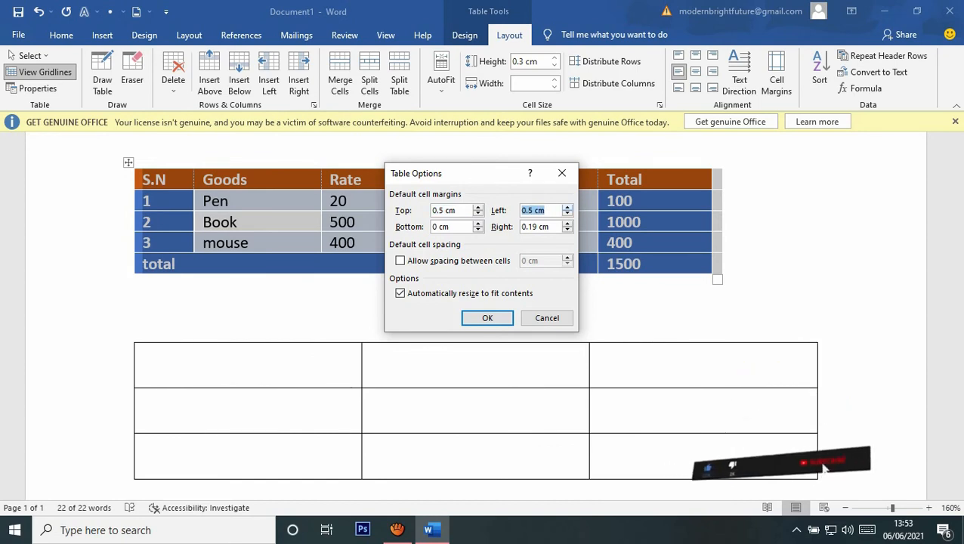
Set the default bottom cell margin of the goods table to 0.5 cm.
key("Tab")
key("Up")
key("Up")
key("Up")
key("Up")
key("Up")
key("Up")
key("Up")
key("Up")
key("Up")
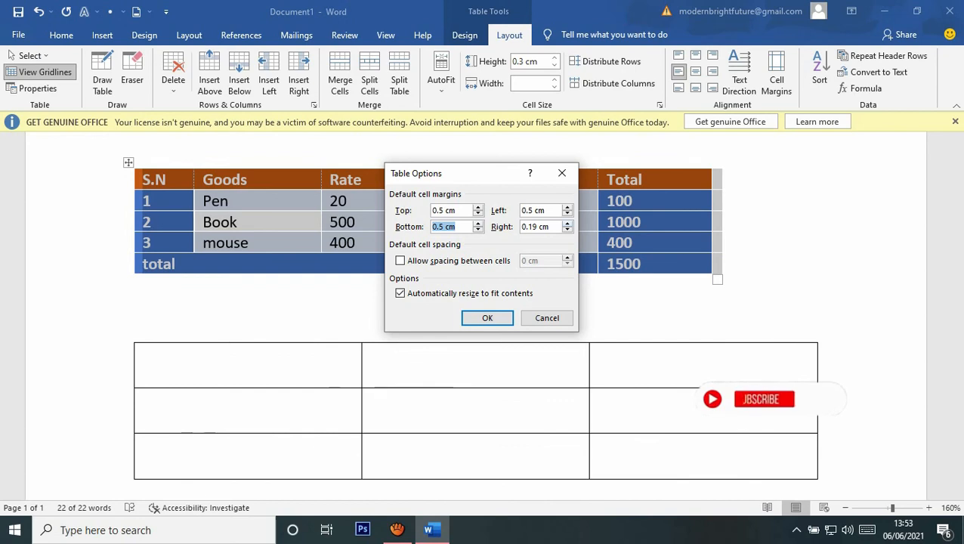
Set the default right cell margin to 0.5 cm, apply the margins to the goods table and undo them.
key("Tab")
key("Up")
key("Up")
key("Up")
key("Up")
key("Up")
key("Up")
key("Up")
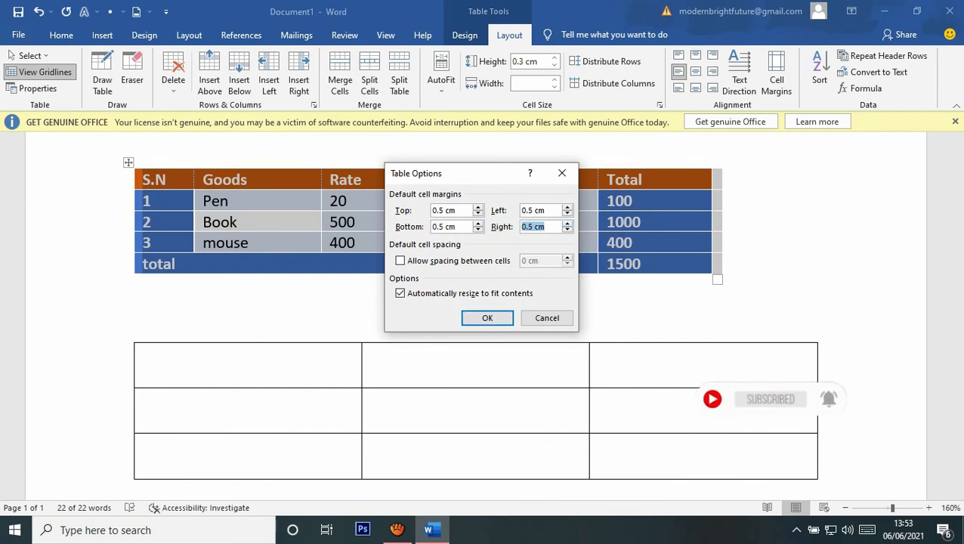
left_click(166, 265)
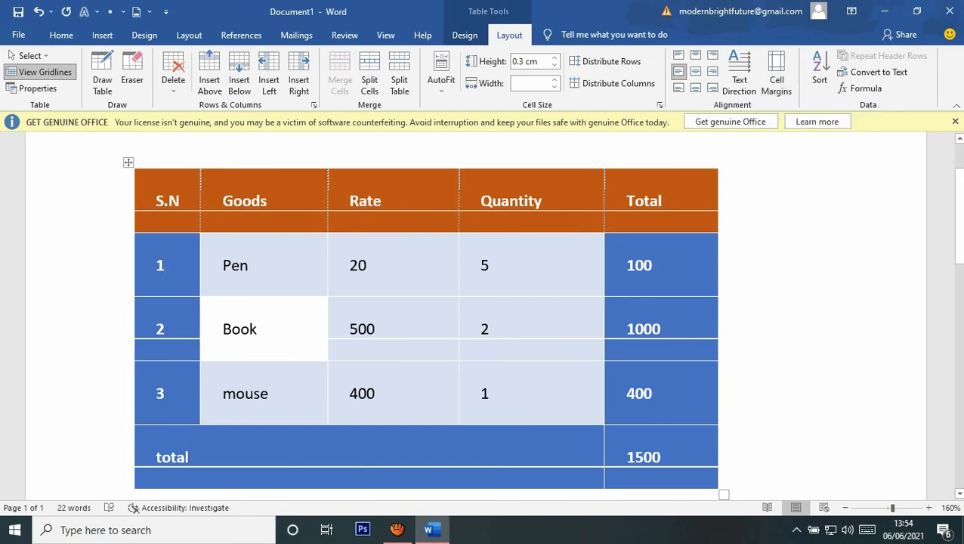
key("ctrl+z")
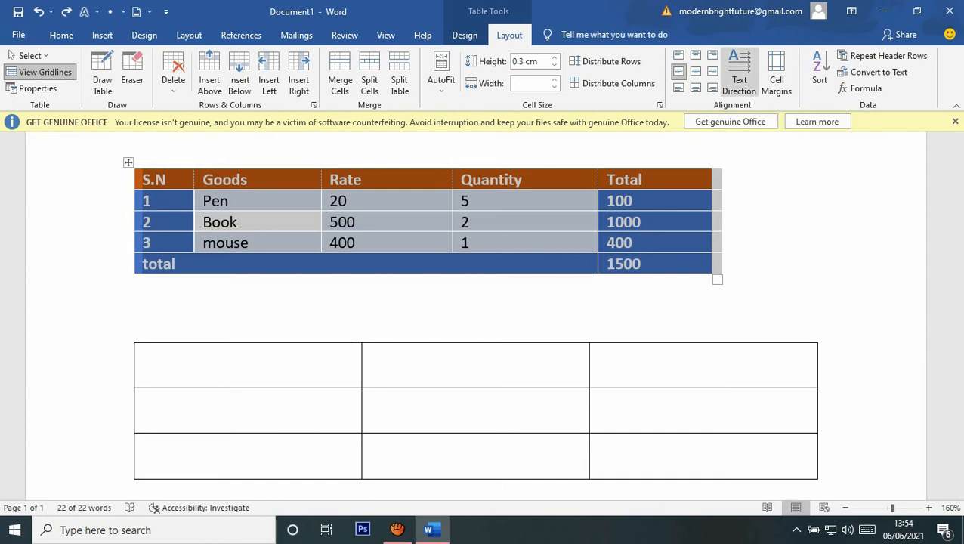
Merge the three cells of the empty table's last column into one cell and place the cursor inside it.
scroll(476, 313, "down", 1)
left_click_drag(680, 306, 680, 397)
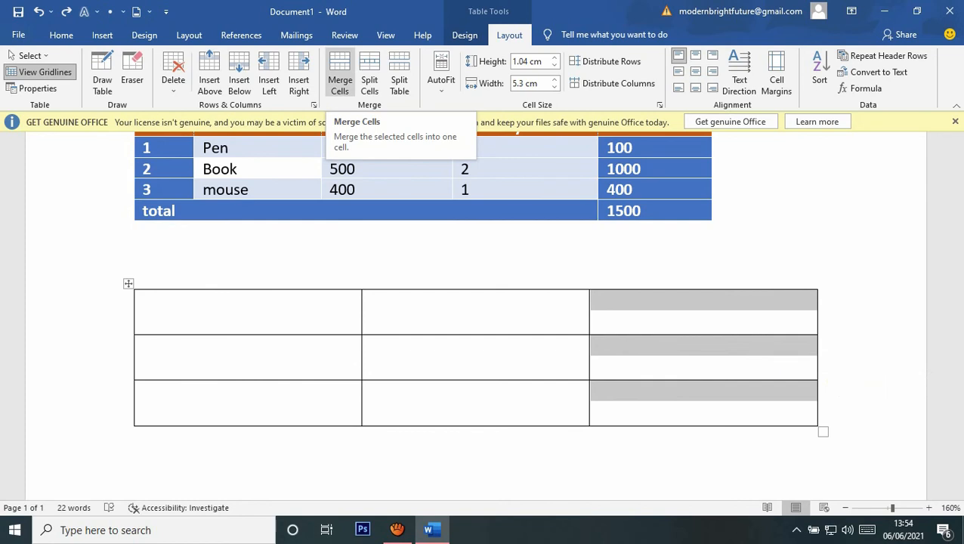
left_click(340, 79)
left_click(658, 321)
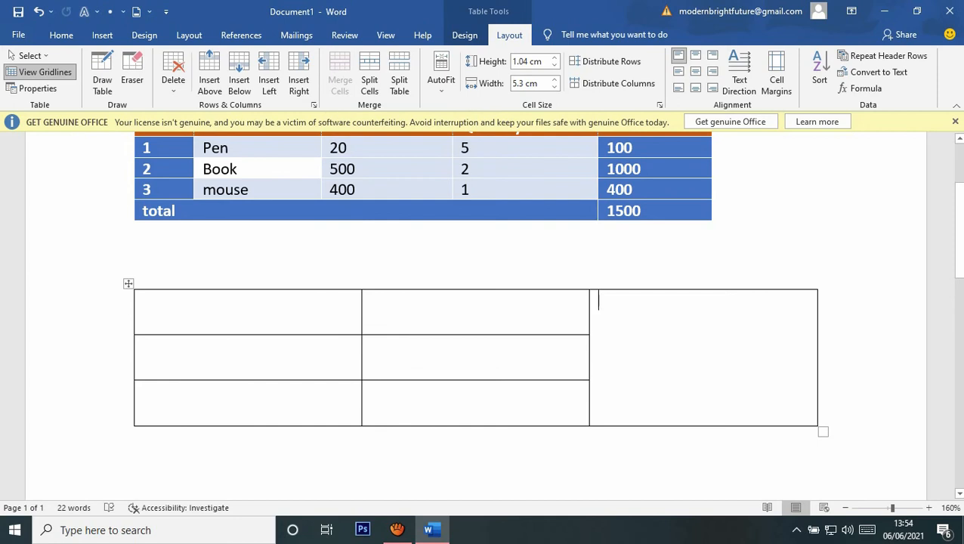
type("abc")
key("BackSpace")
key("BackSpace")
key("BackSpace")
key("BackSpace")
Cycle the merged cell's text direction through both vertical orientations and back to horizontal.
left_click(739, 75)
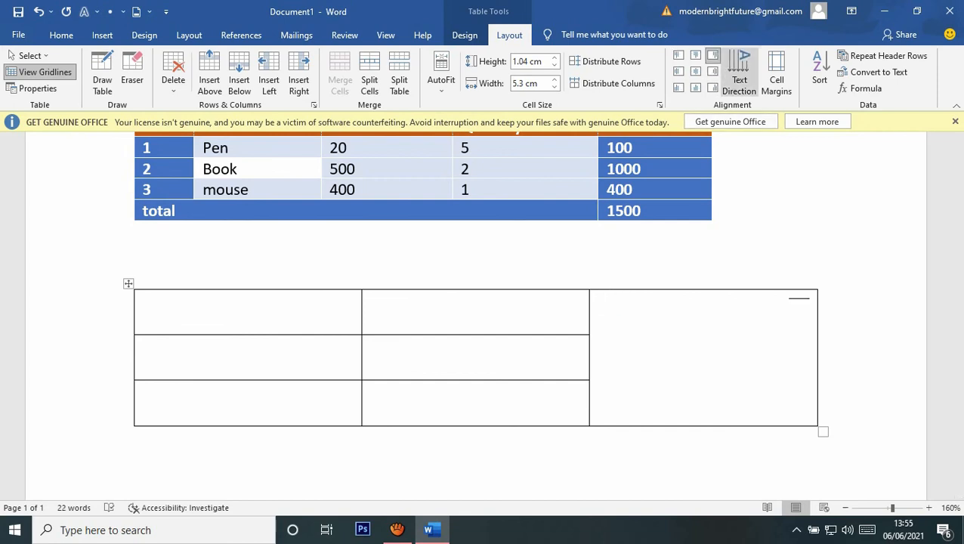
left_click(739, 76)
right_click(741, 88)
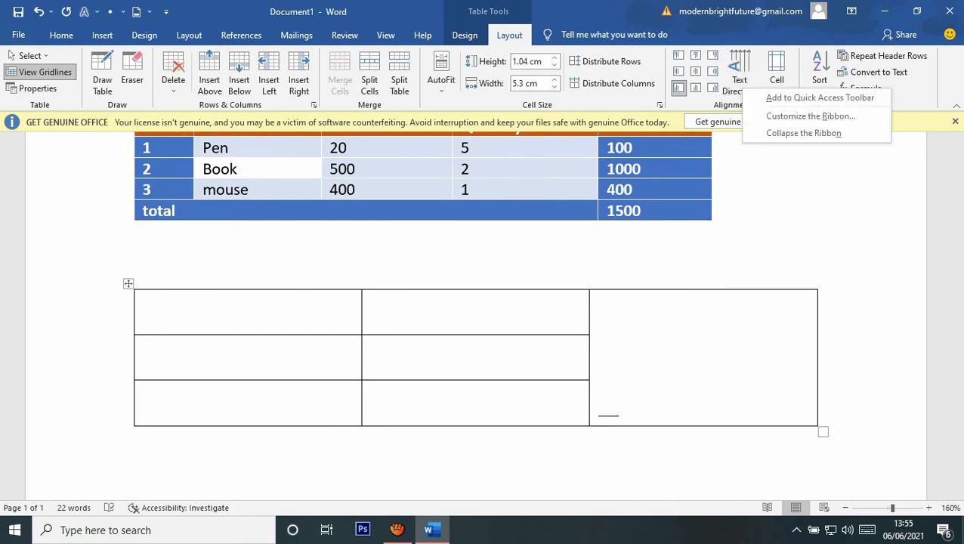
left_click(739, 75)
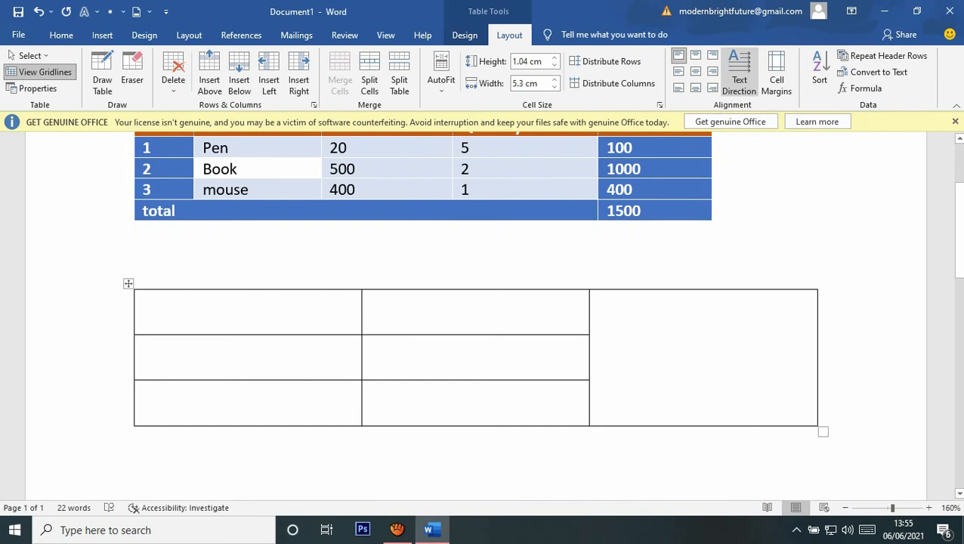
Turn the merged cell's text direction vertical, enter "abc" and try several alignments, ending with it centred in the cell.
left_click(738, 75)
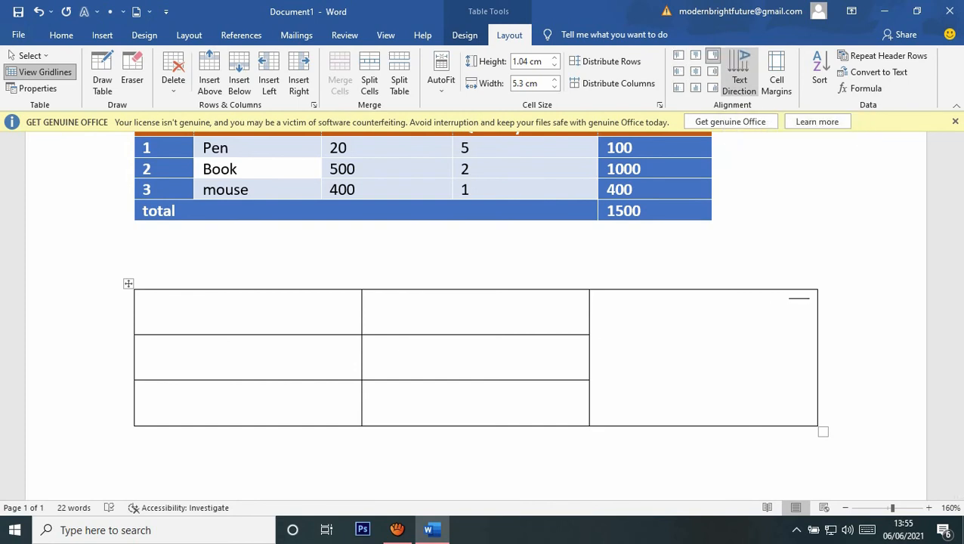
type("abc")
left_click(695, 55)
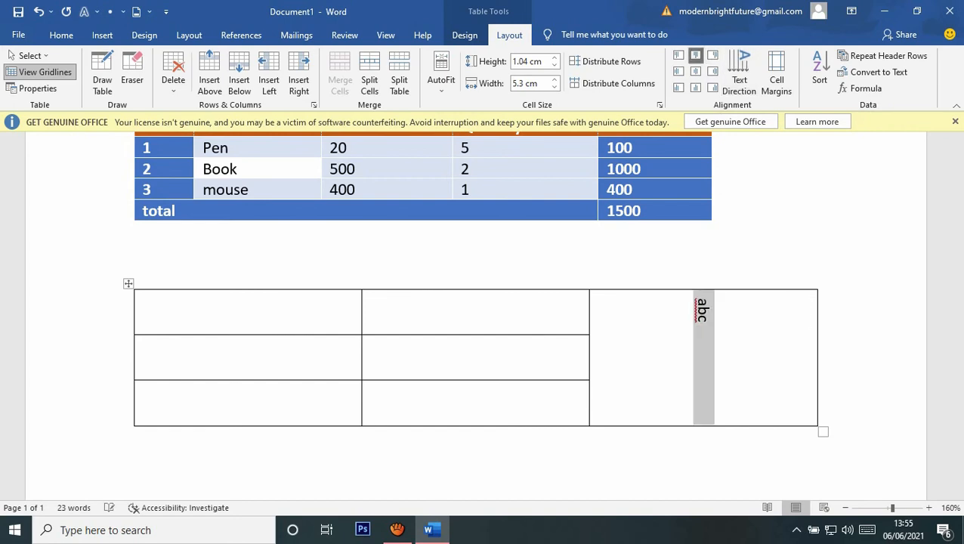
left_click(694, 72)
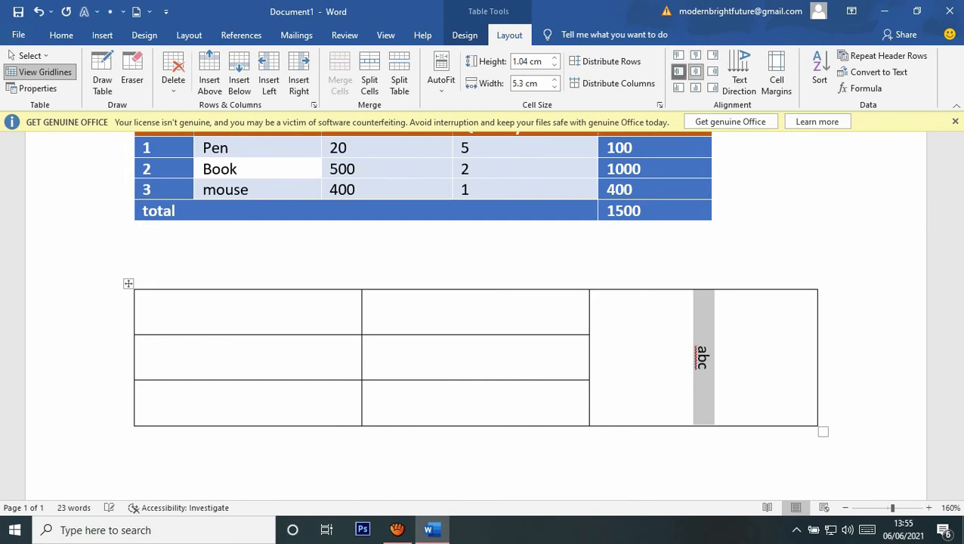
left_click(677, 72)
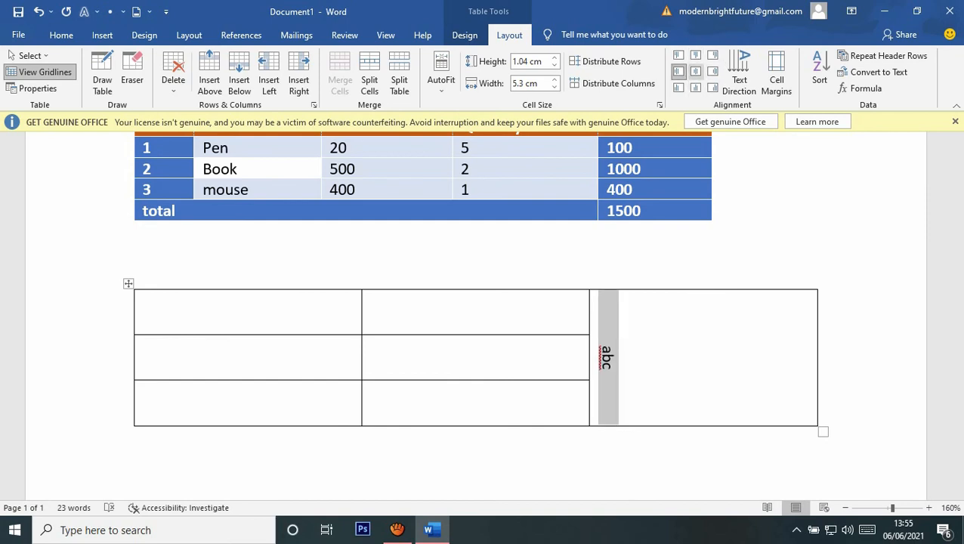
left_click(695, 72)
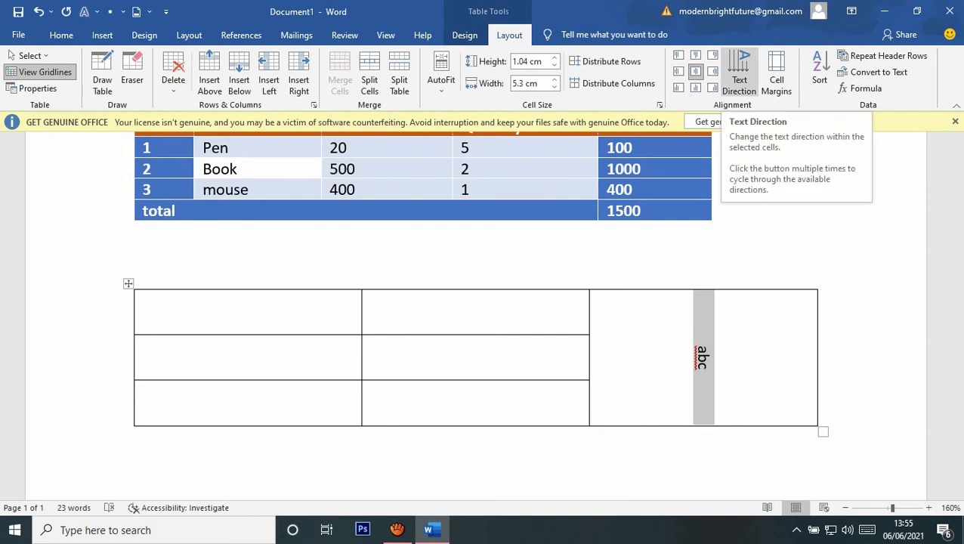
Cycle the direction of "abc" back to horizontal, then undo the text, its formatting and the merge of the last column's cells.
left_click(738, 72)
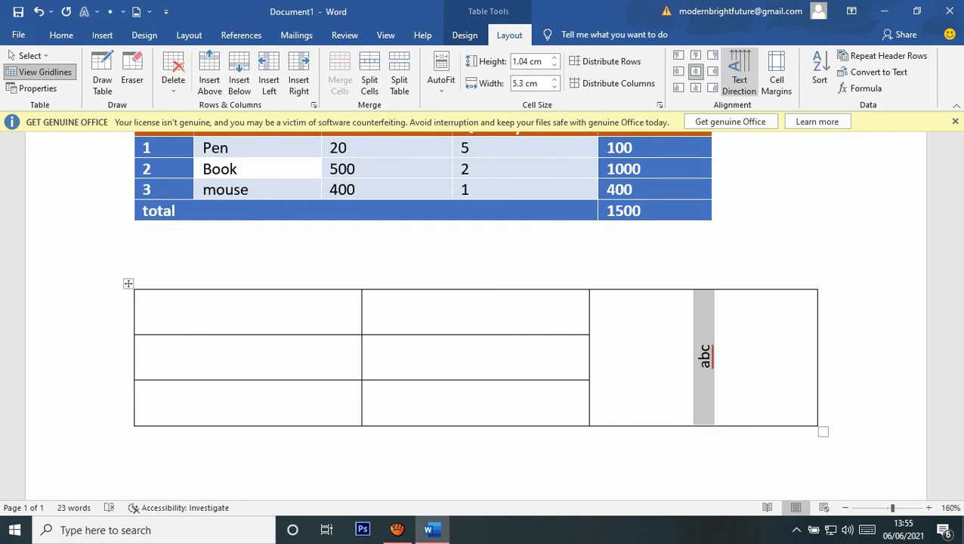
left_click(739, 72)
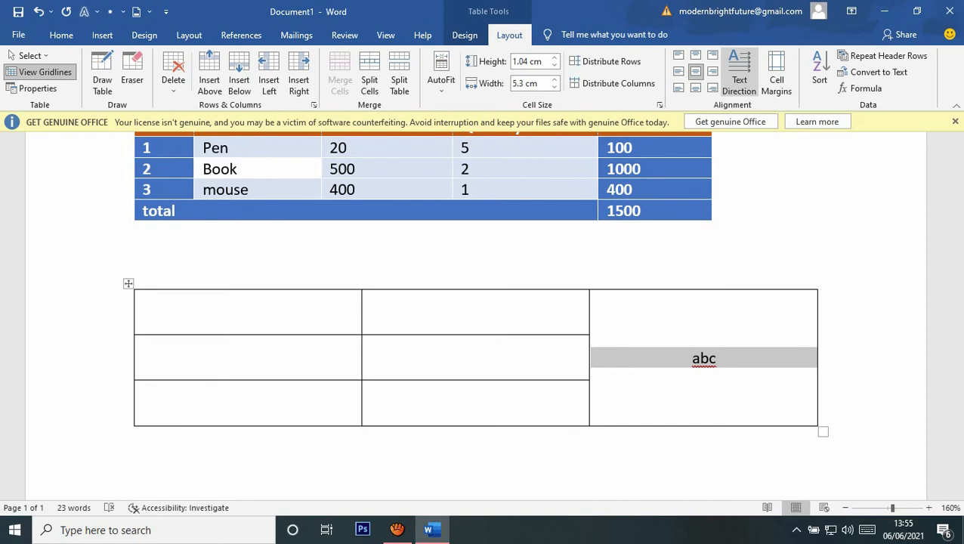
key("ctrl+z")
key("ctrl+z")
key("ctrl+z")
key("ctrl+z")
key("ctrl+z")
key("ctrl+z")
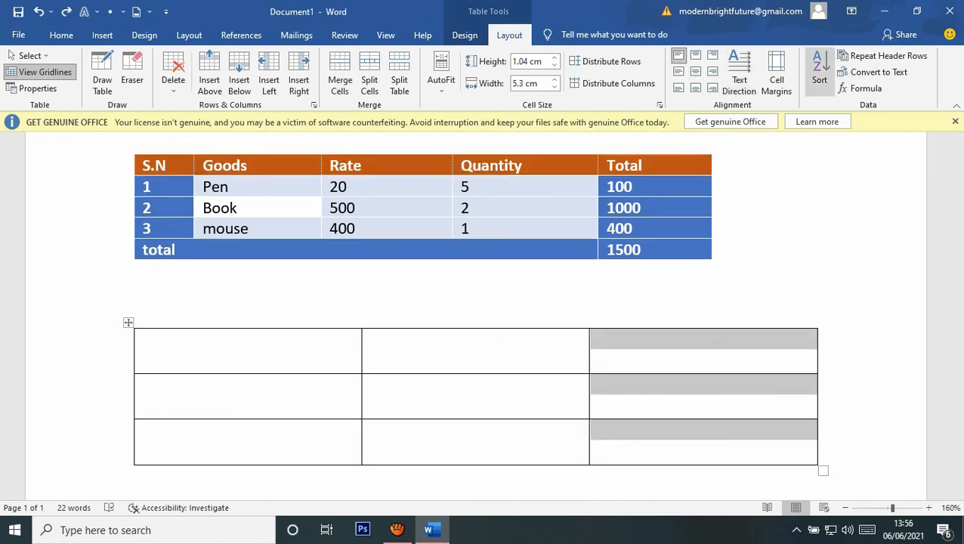
Fill the first column of the empty three-row table with b, c and a from the first row down.
left_click(144, 339)
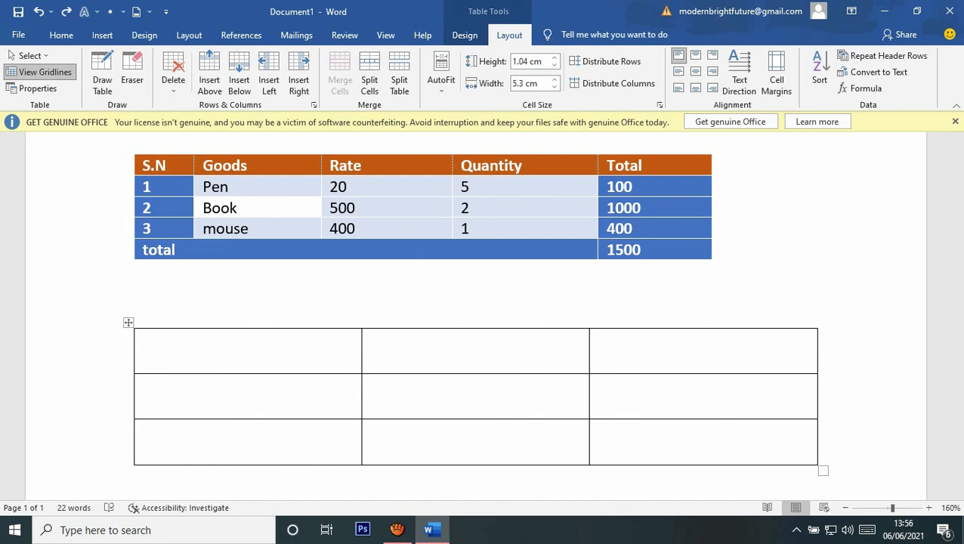
type("b")
key("Down")
type("c")
key("Down")
type("a")
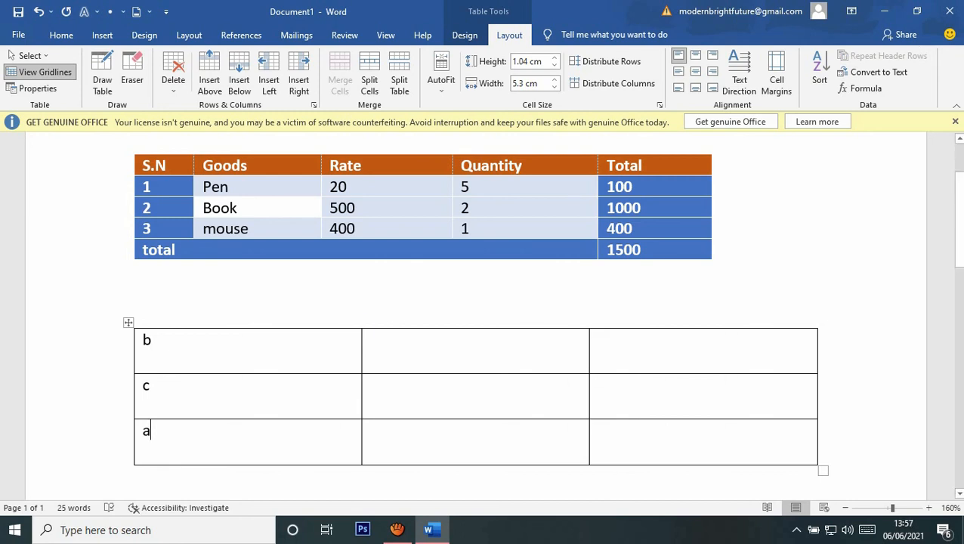
Sort the b, c, a entries by Column 1 as text in ascending order, with no header row.
left_click_drag(152, 432, 147, 341)
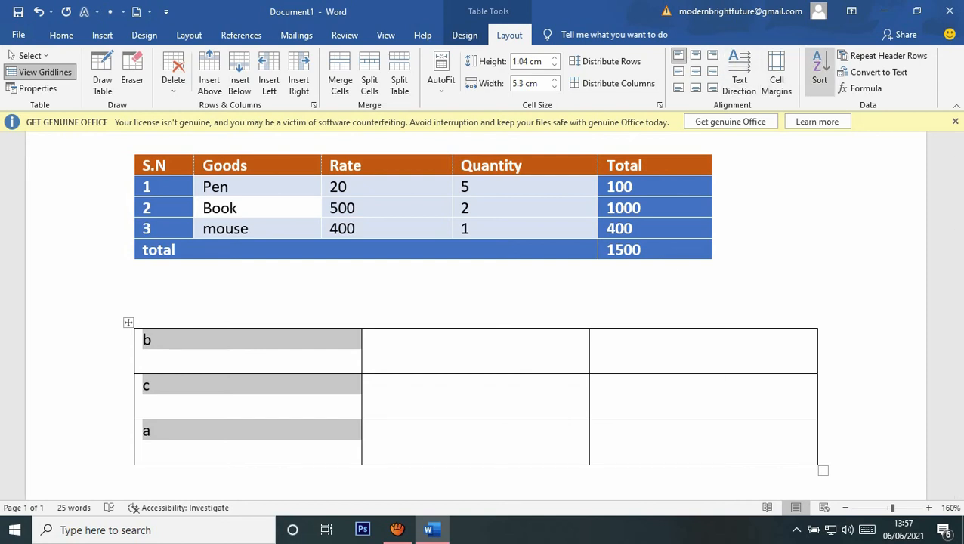
left_click(819, 72)
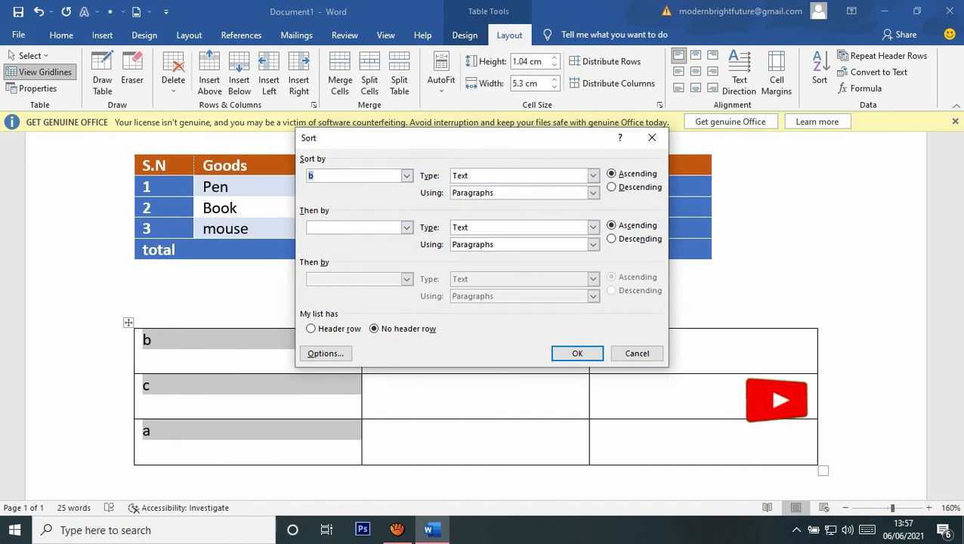
left_click(406, 176)
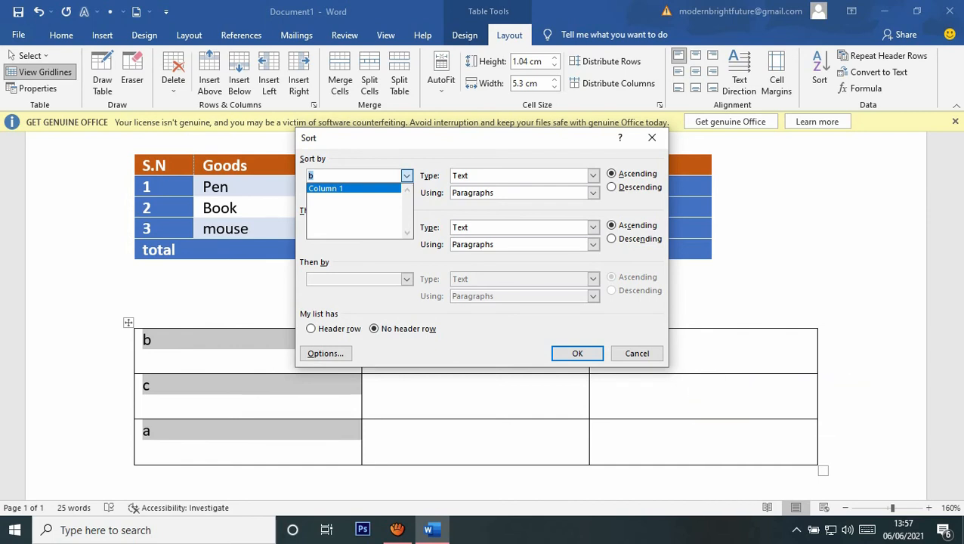
left_click(407, 176)
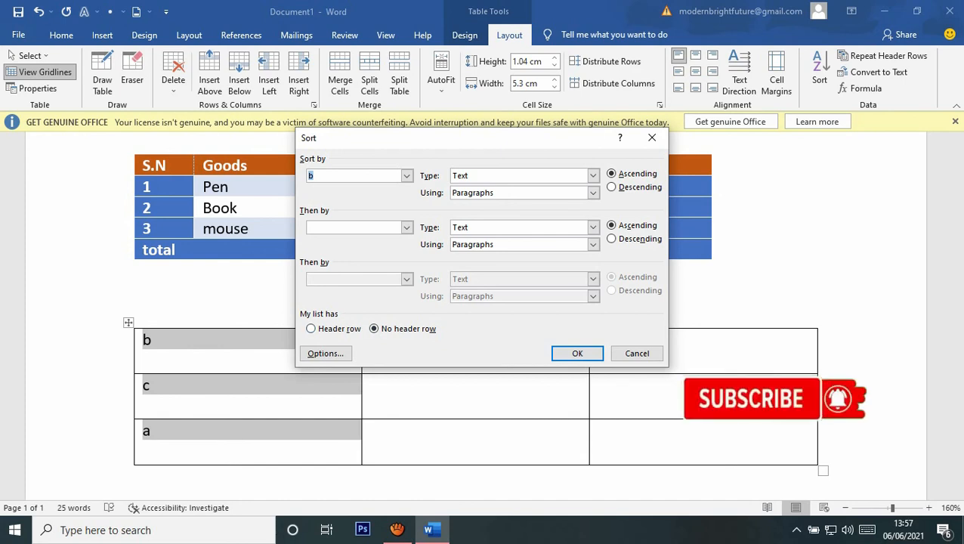
key("alt+r")
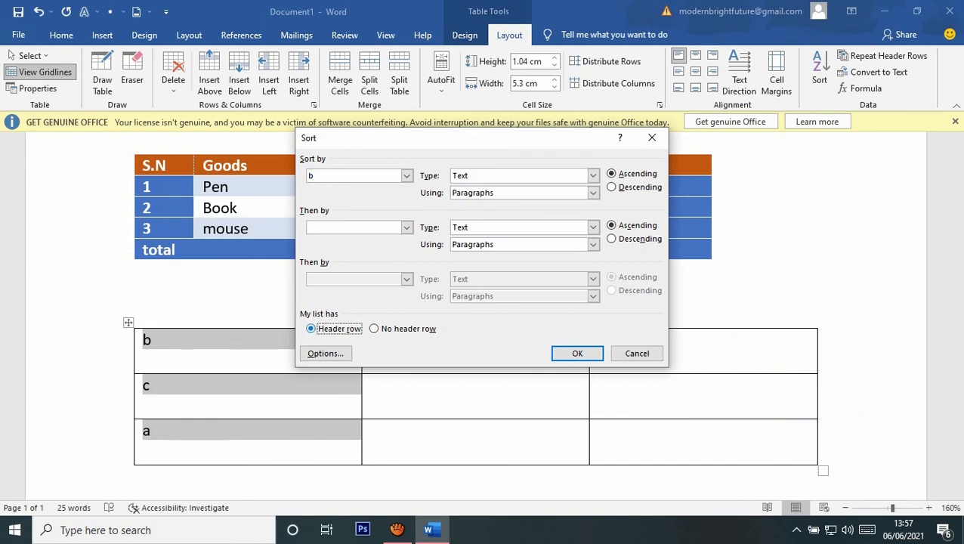
left_click(375, 328)
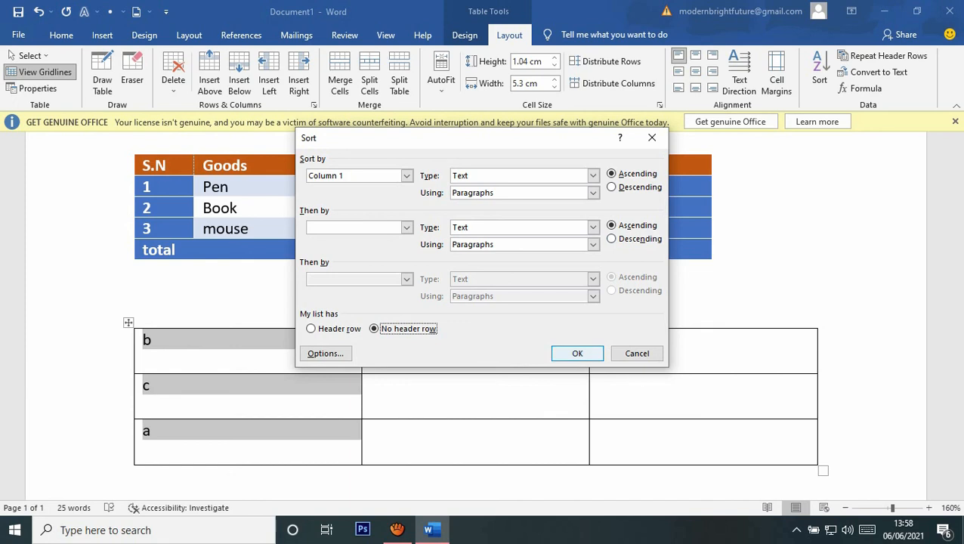
left_click(577, 352)
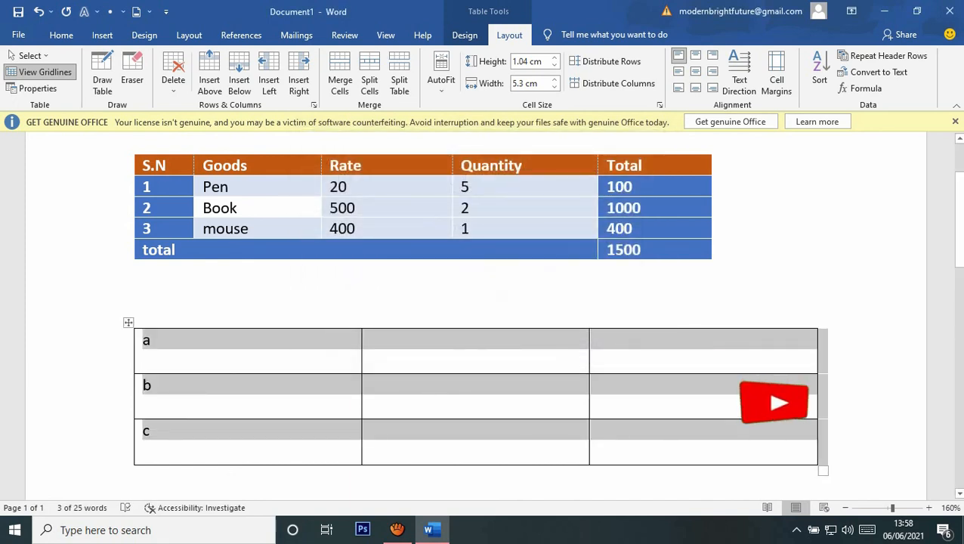
Examine the Sort by column choices for the whole goods table with and without a header row, then cancel the sort.
left_click(155, 172)
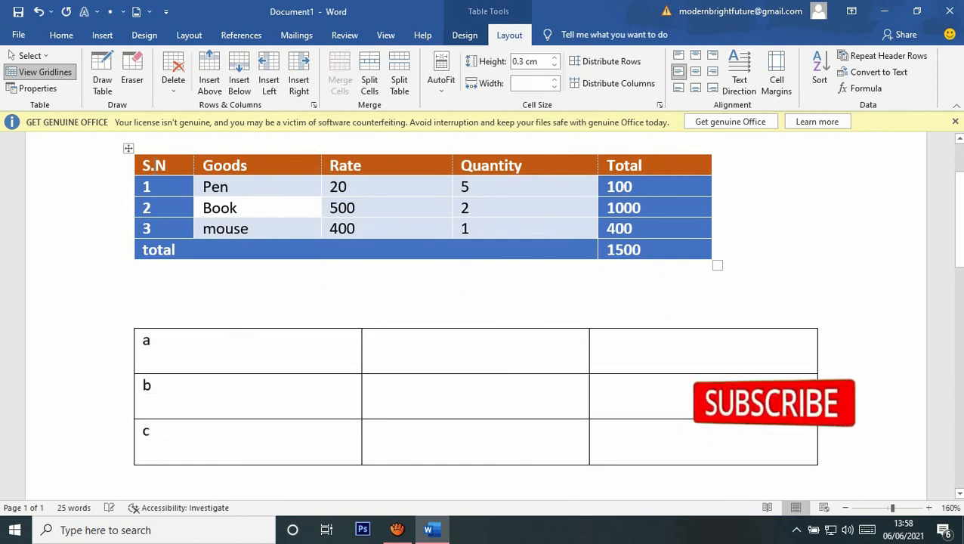
left_click(128, 148)
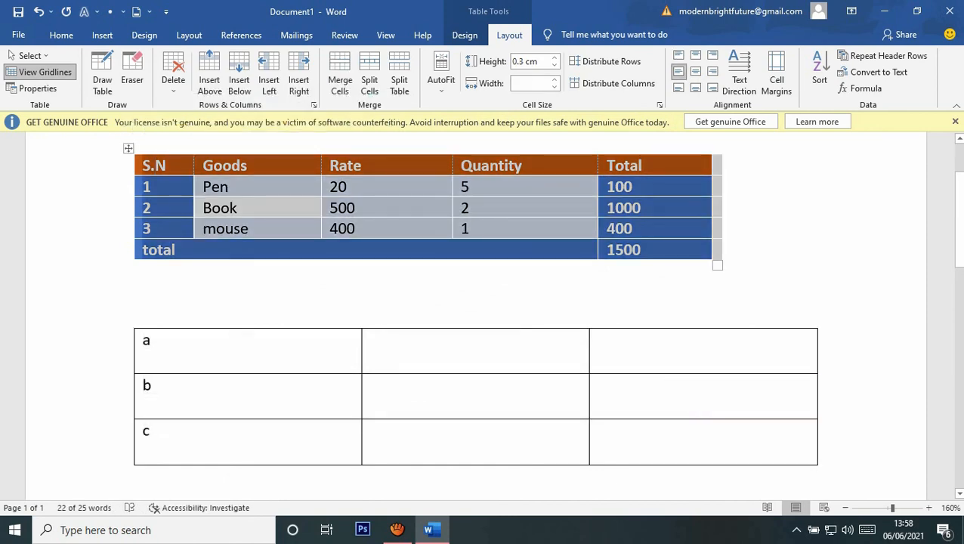
left_click(819, 68)
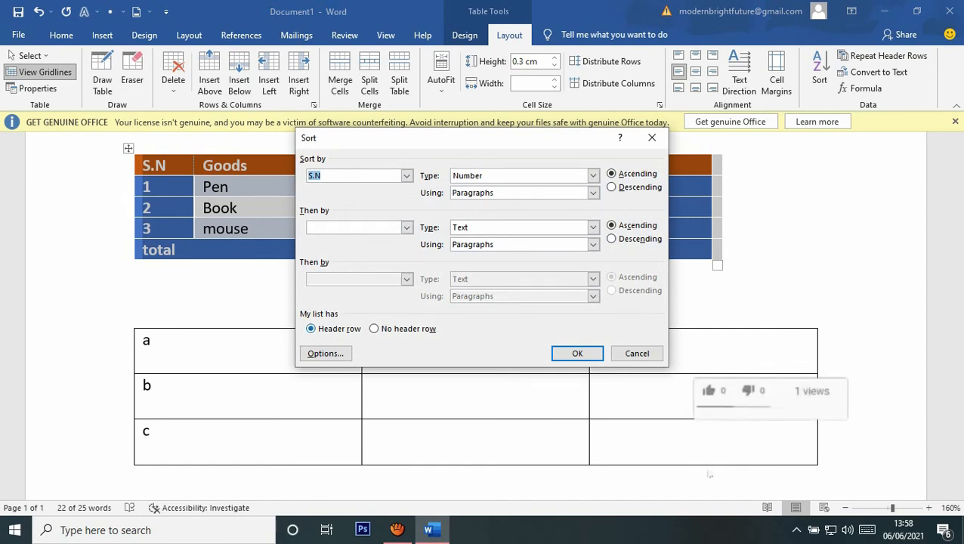
left_click_drag(453, 138, 696, 186)
left_click(649, 226)
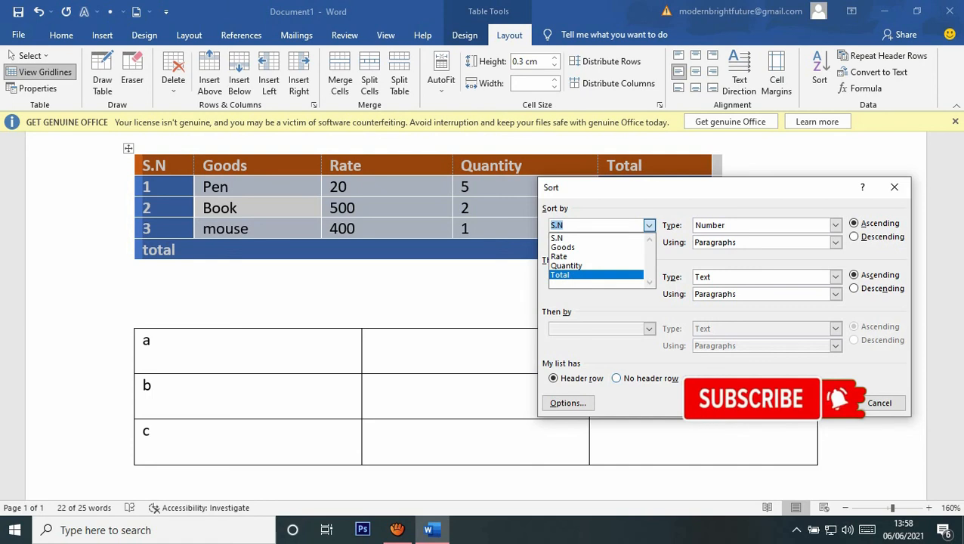
left_click(617, 379)
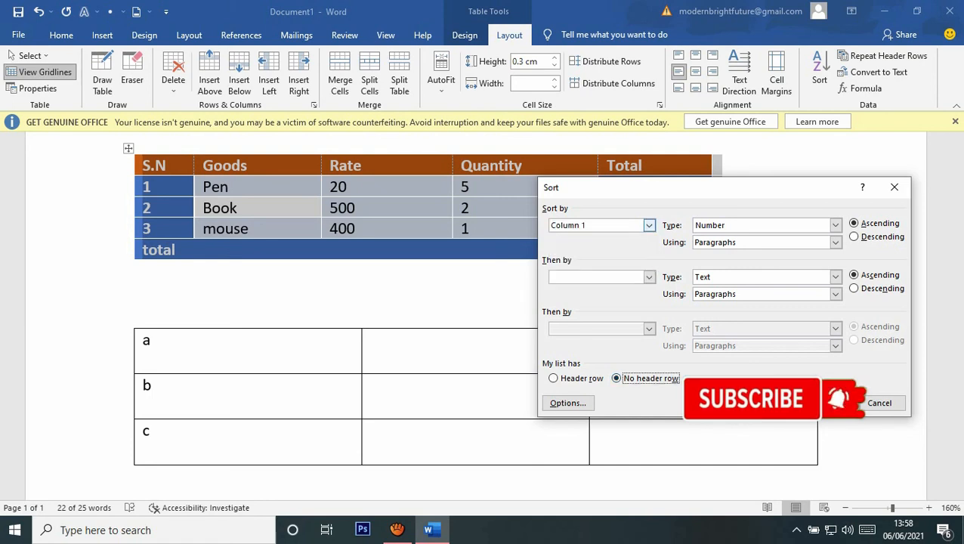
left_click(648, 225)
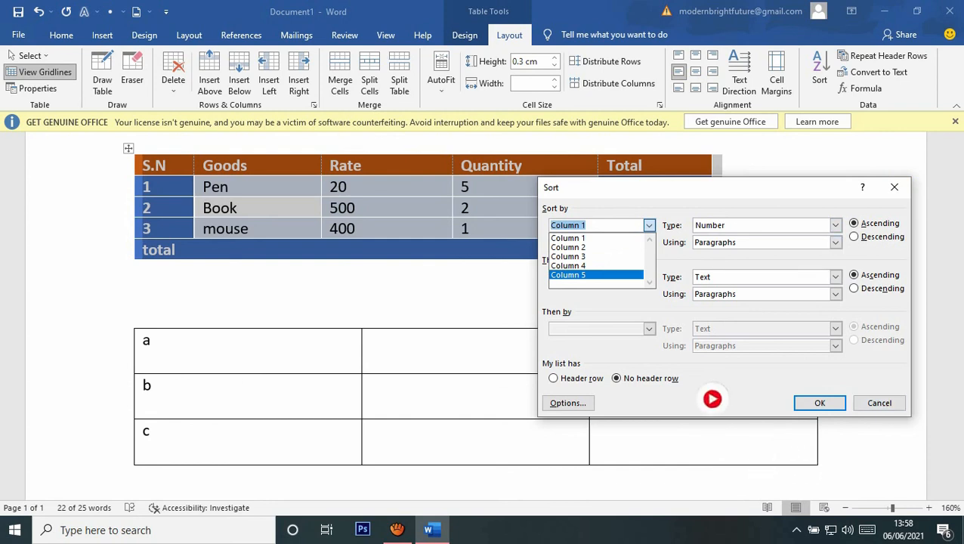
left_click(880, 403)
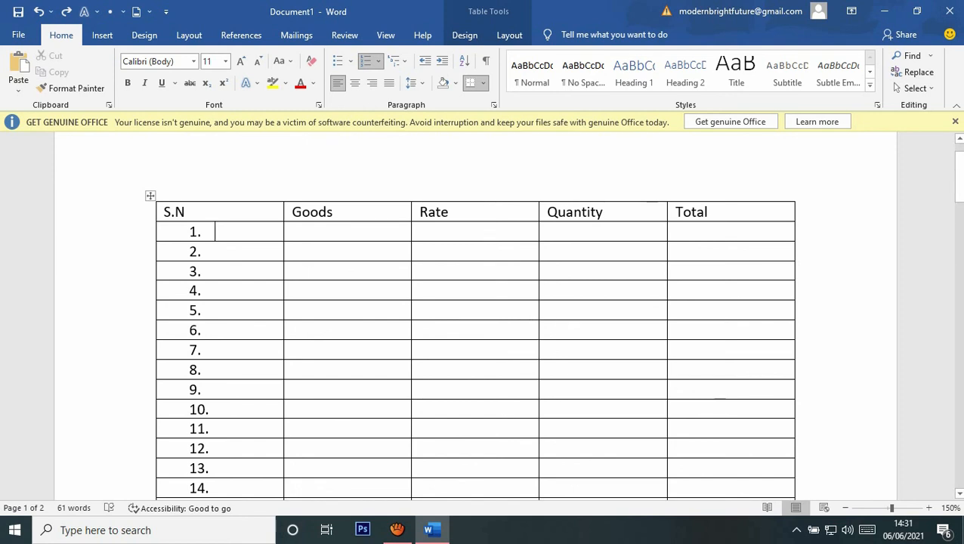
Make the S.N, Goods, Rate, Quantity and Total header row repeat on every page of the long numbered table, and check the second page.
scroll(474, 315, "down", 15)
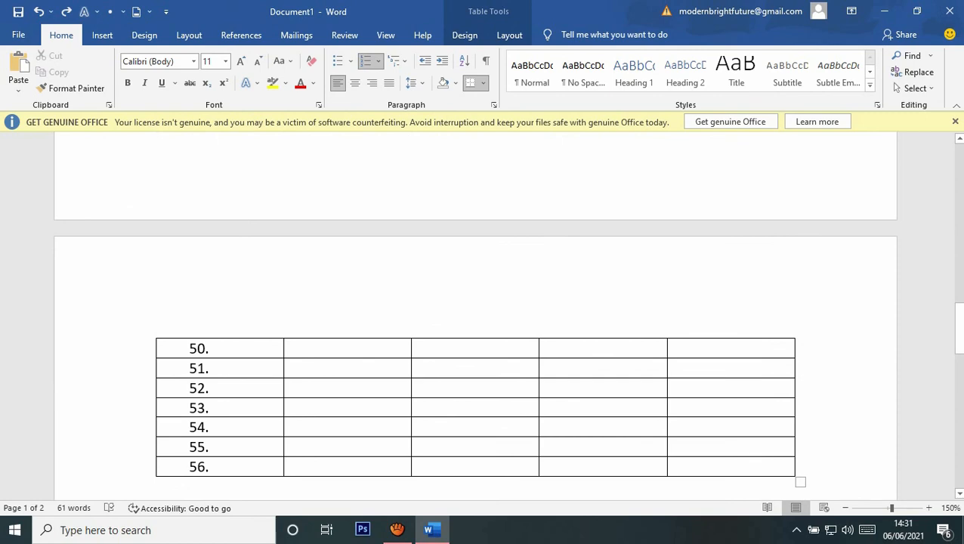
scroll(474, 314, "up", 15)
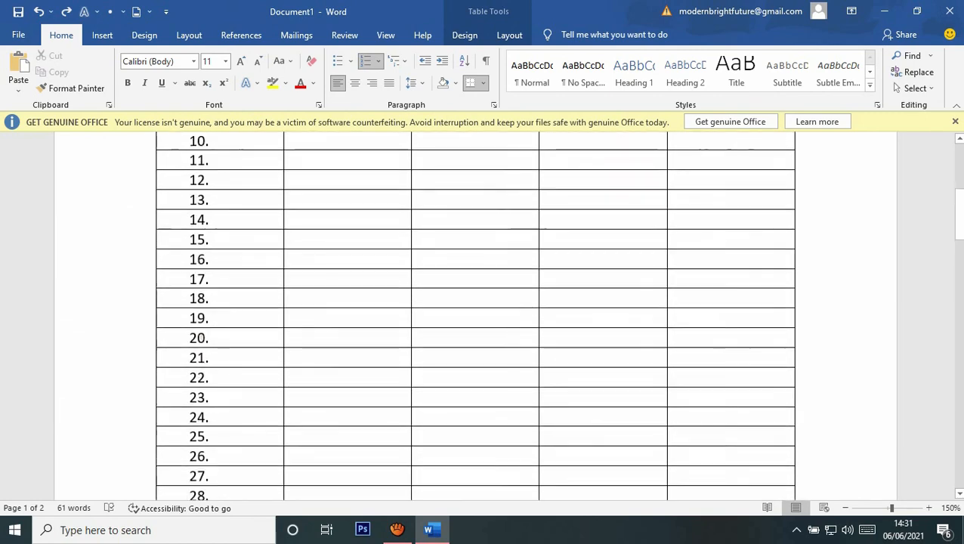
scroll(475, 314, "down", 10)
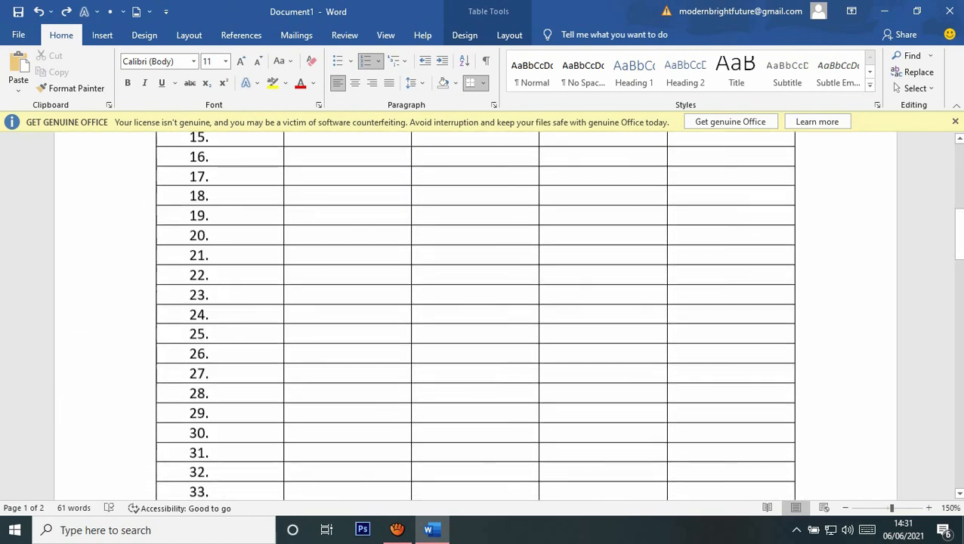
scroll(474, 314, "down", 5)
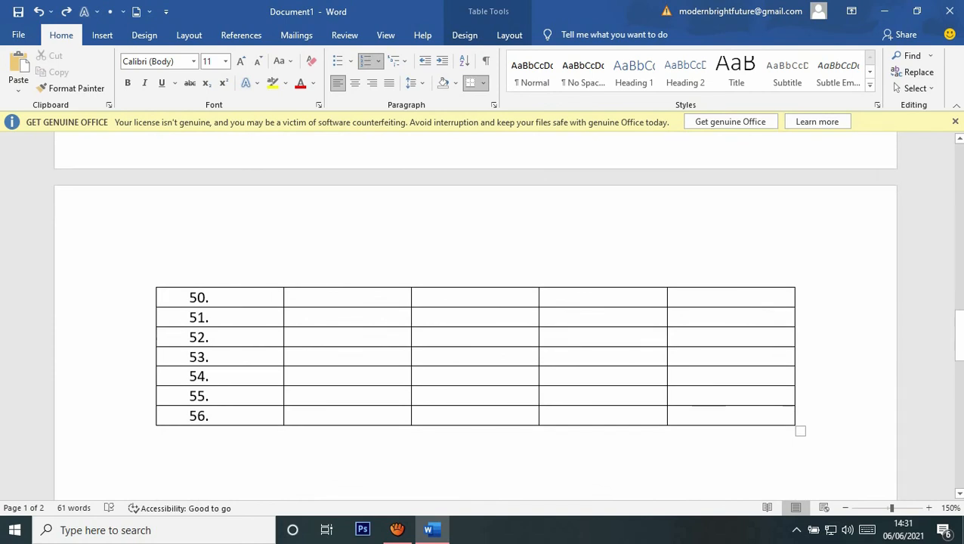
scroll(474, 314, "up", 15)
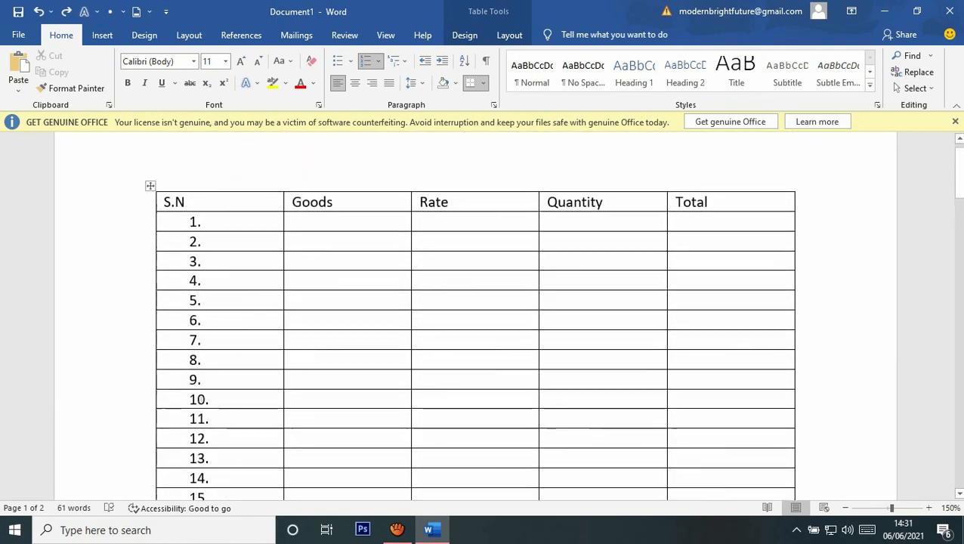
scroll(474, 314, "up", 1)
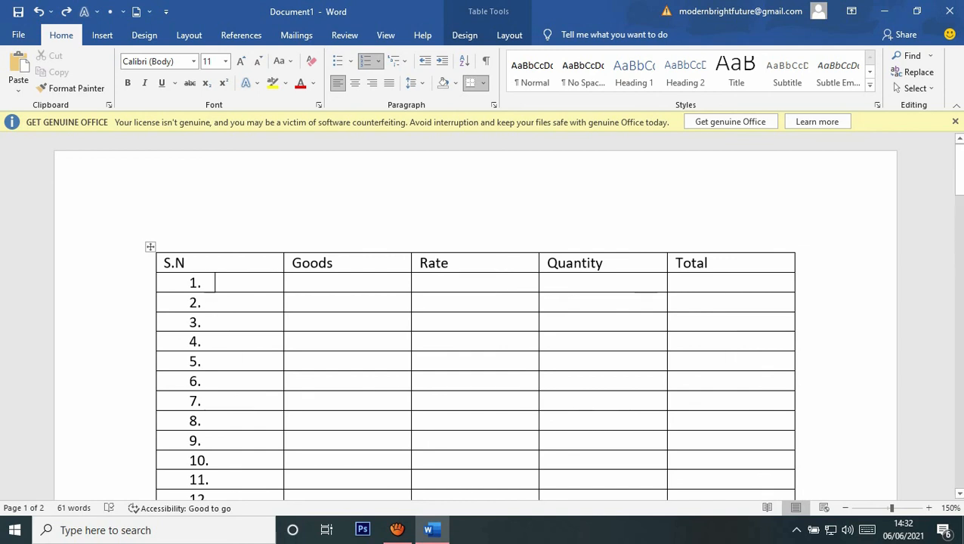
left_click(451, 263)
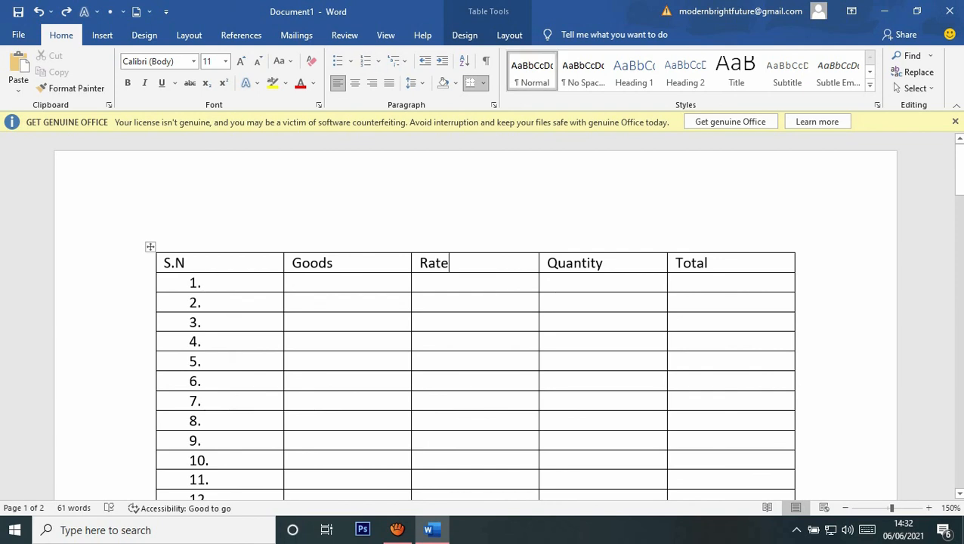
left_click(509, 34)
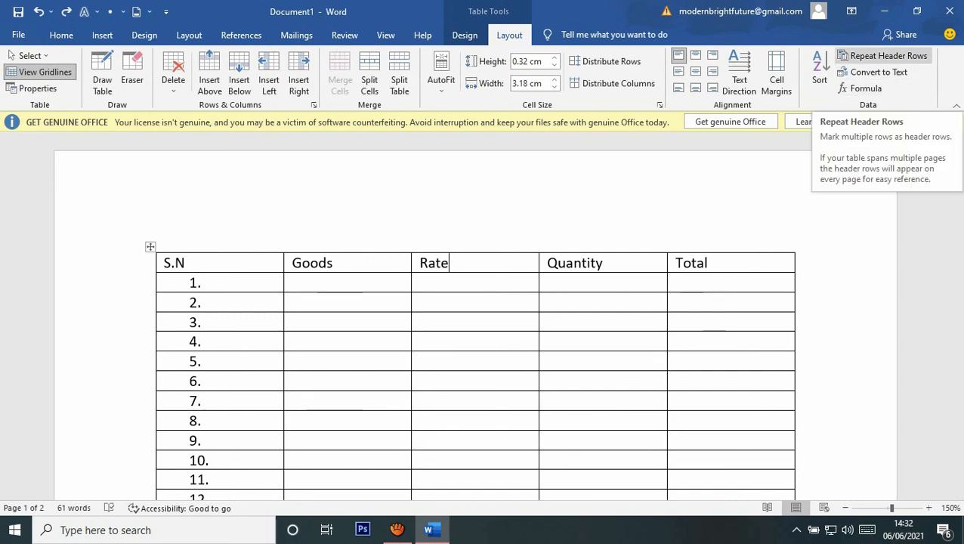
left_click(883, 55)
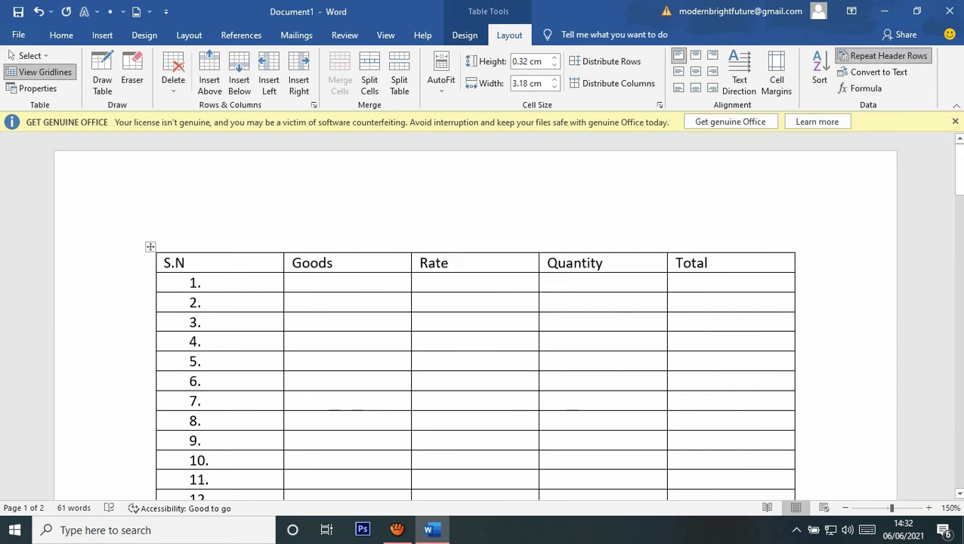
scroll(482, 315, "down", 15)
scroll(482, 315, "down", 6)
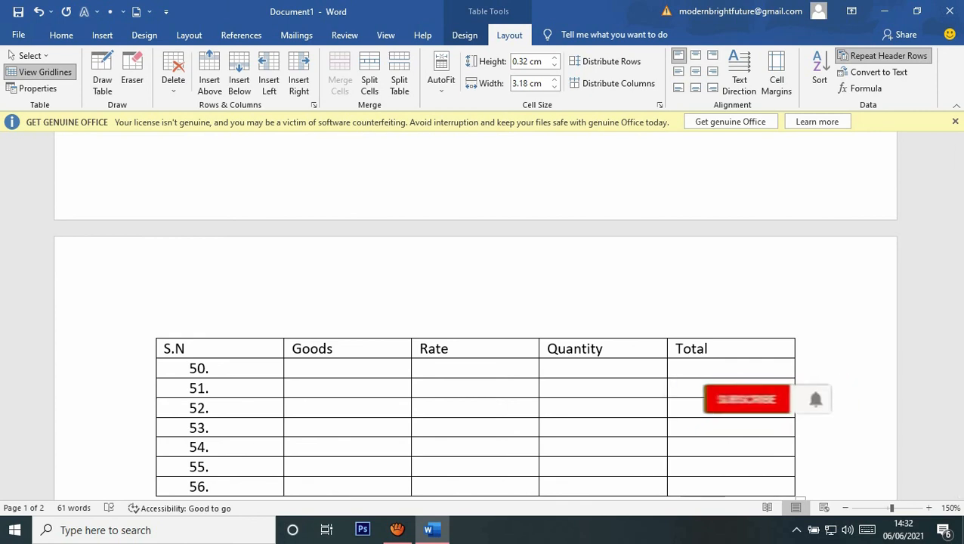
scroll(771, 410, "up", 3)
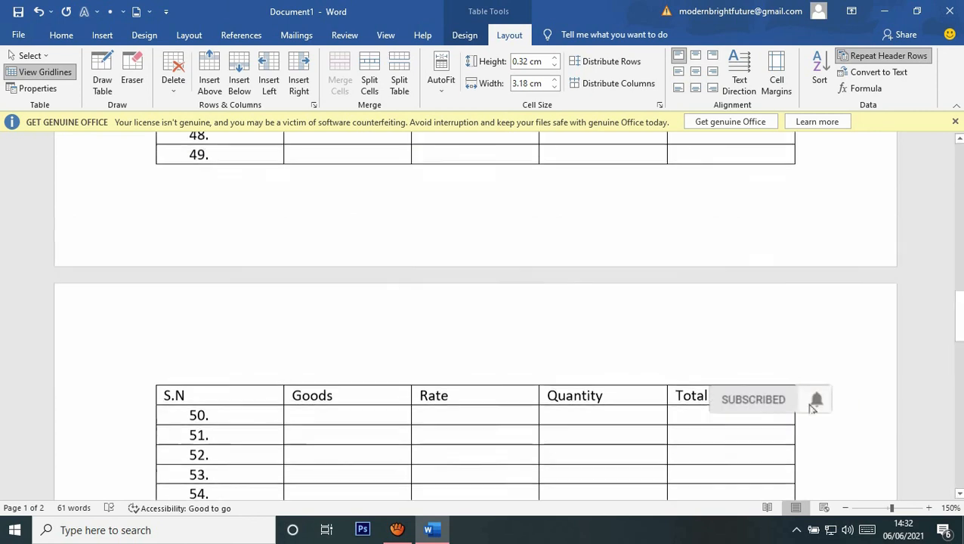
Convert the long numbered goods table to text separated by tabs, inspect the converted header line, and undo the conversion.
scroll(771, 410, "down", 4)
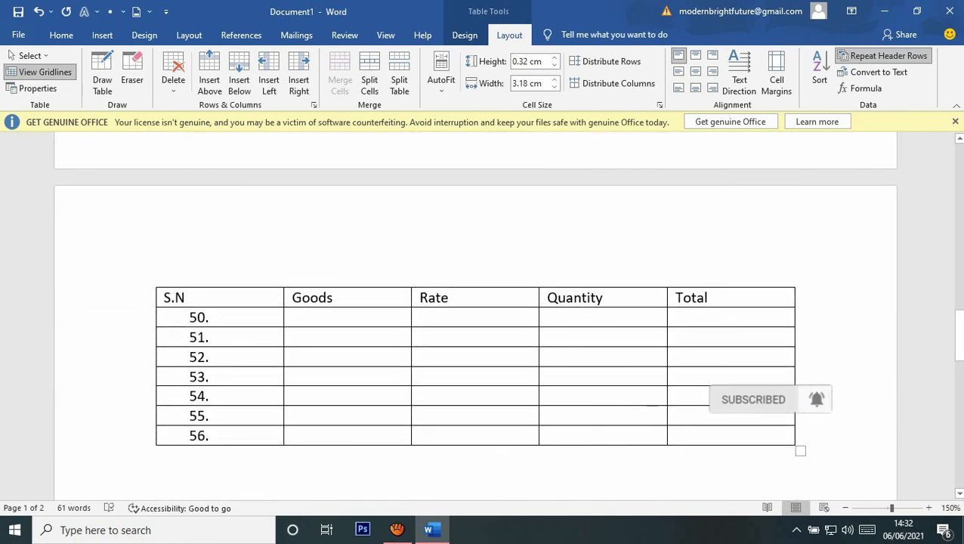
scroll(475, 340, "up", 5)
scroll(710, 409, "up", 10)
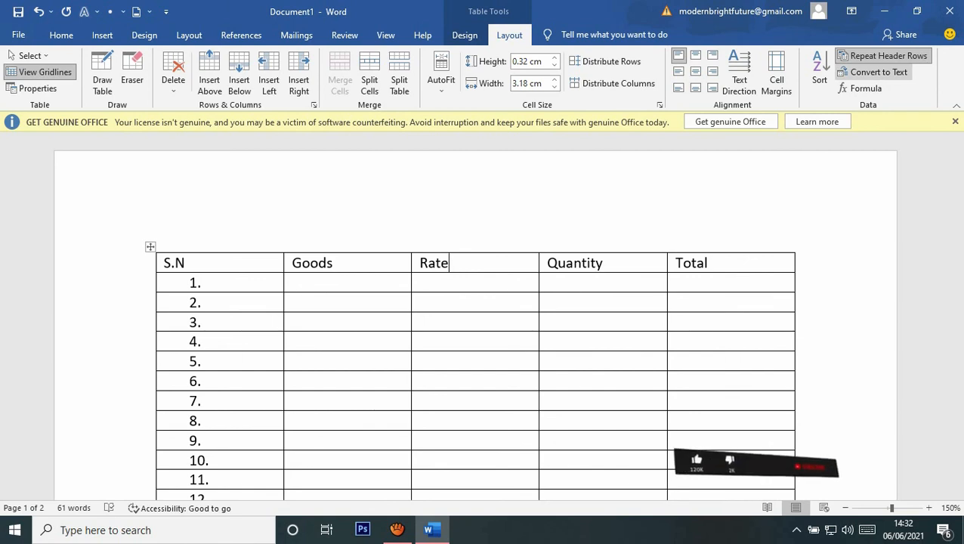
left_click(875, 71)
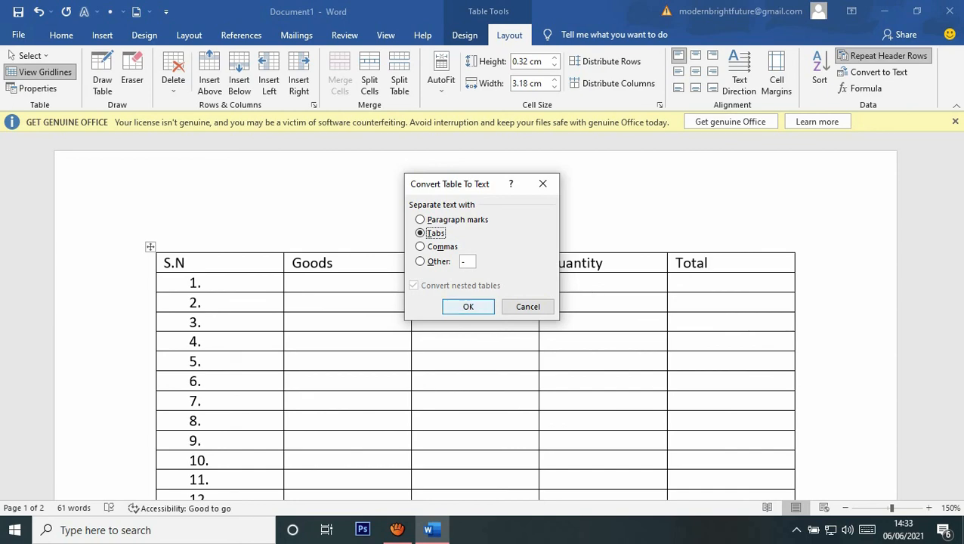
key("Return")
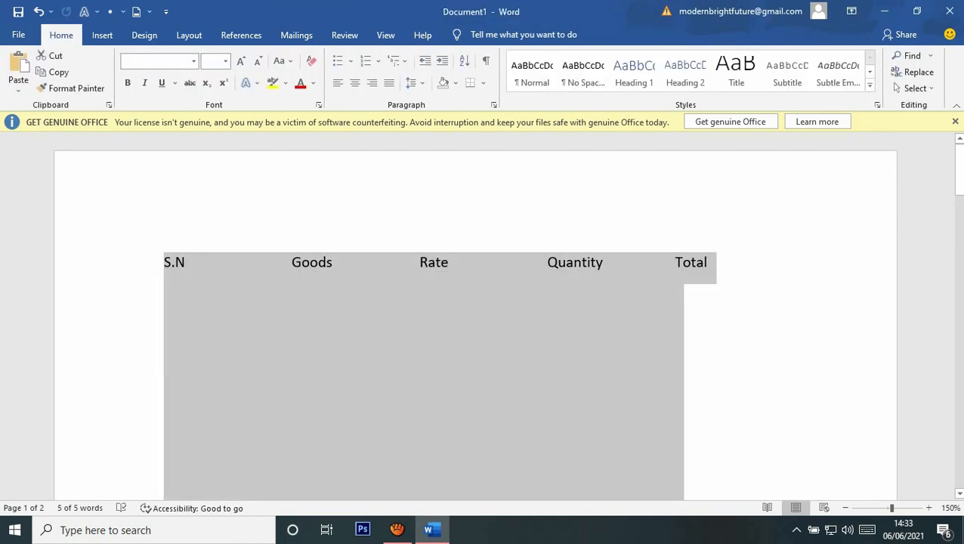
left_click(675, 357)
left_click_drag(708, 264, 163, 264)
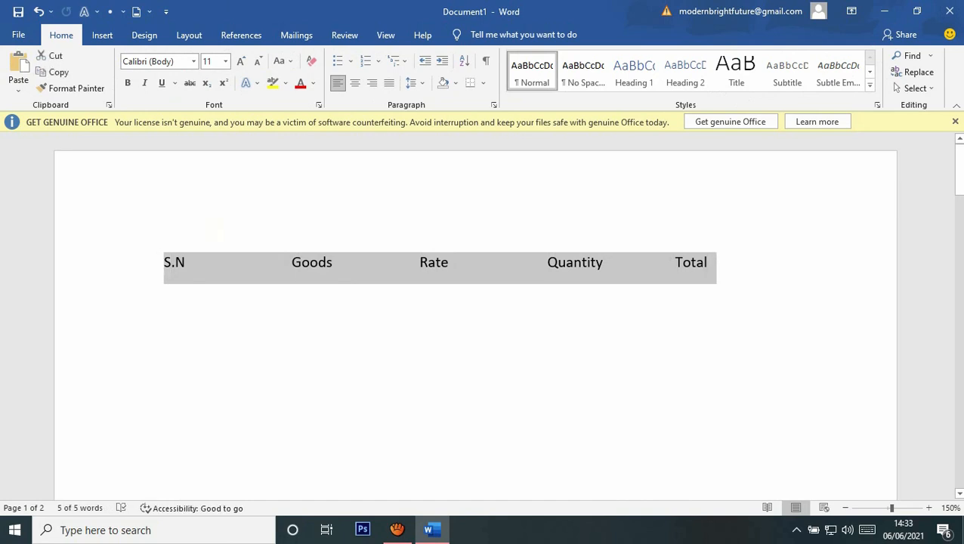
left_click(293, 325)
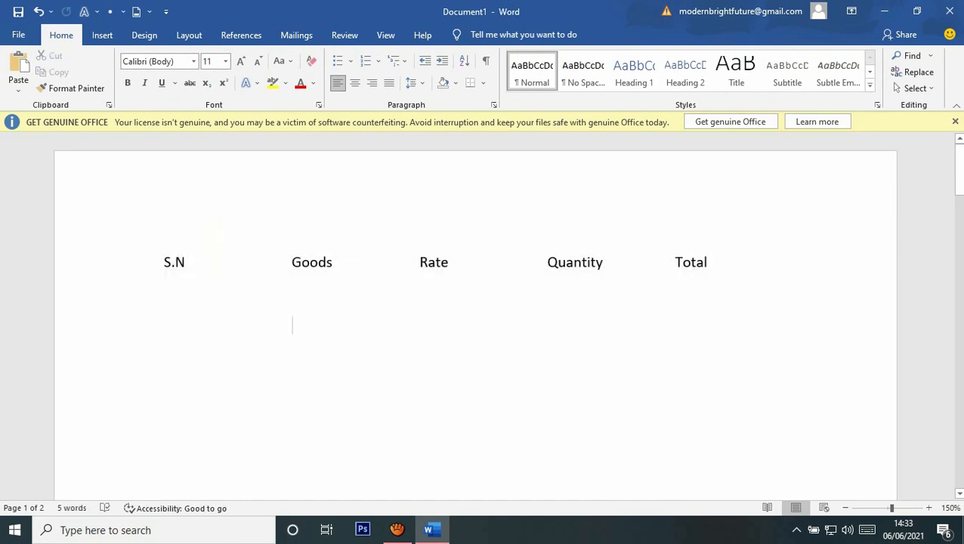
key("ctrl+z")
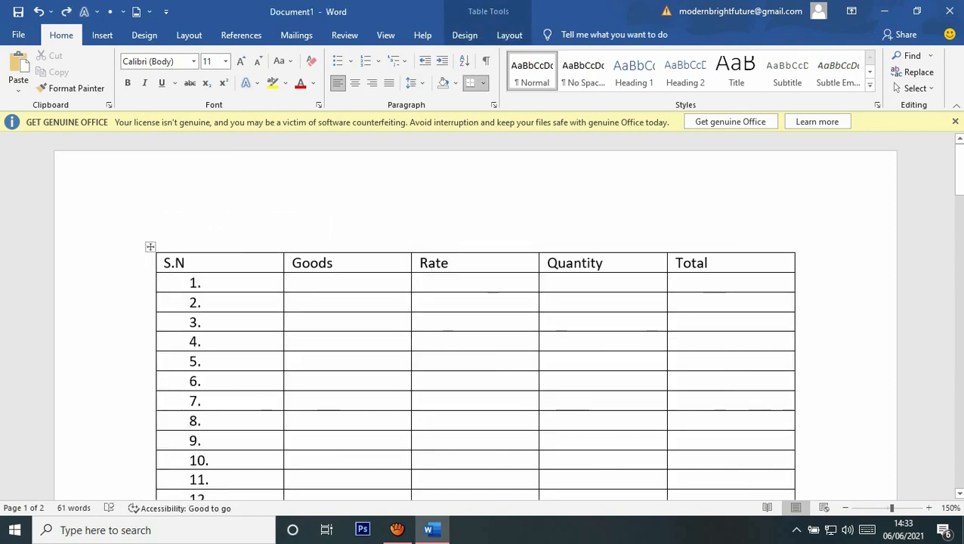
Convert the numbered goods table to text separated by paragraph marks, look over the converted list, and undo the conversion.
scroll(475, 318, "down", 1)
scroll(475, 318, "up", 1)
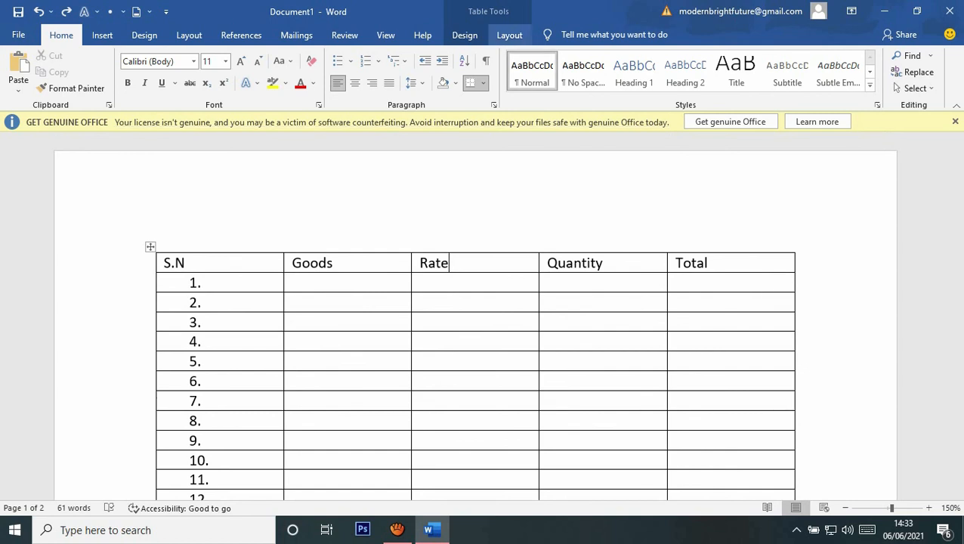
left_click(509, 35)
left_click(876, 72)
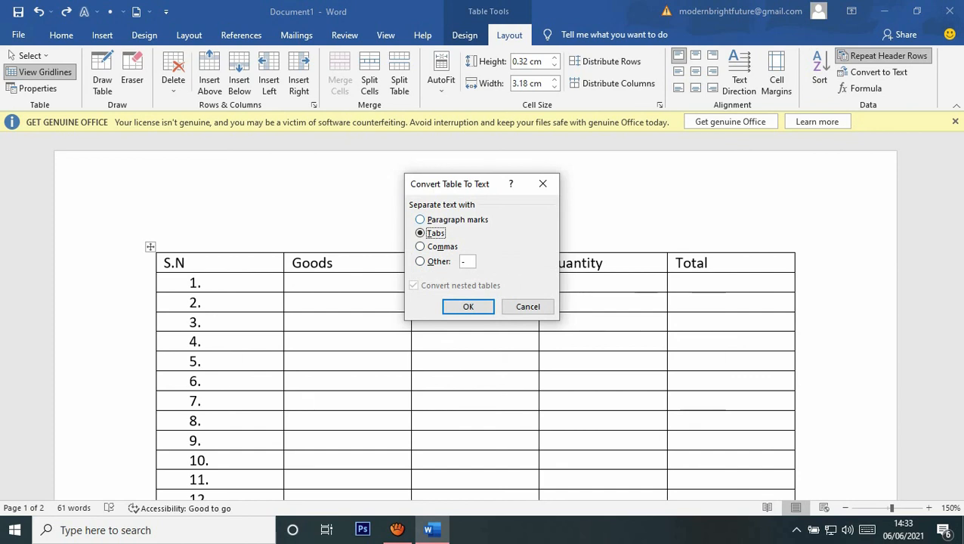
left_click(421, 220)
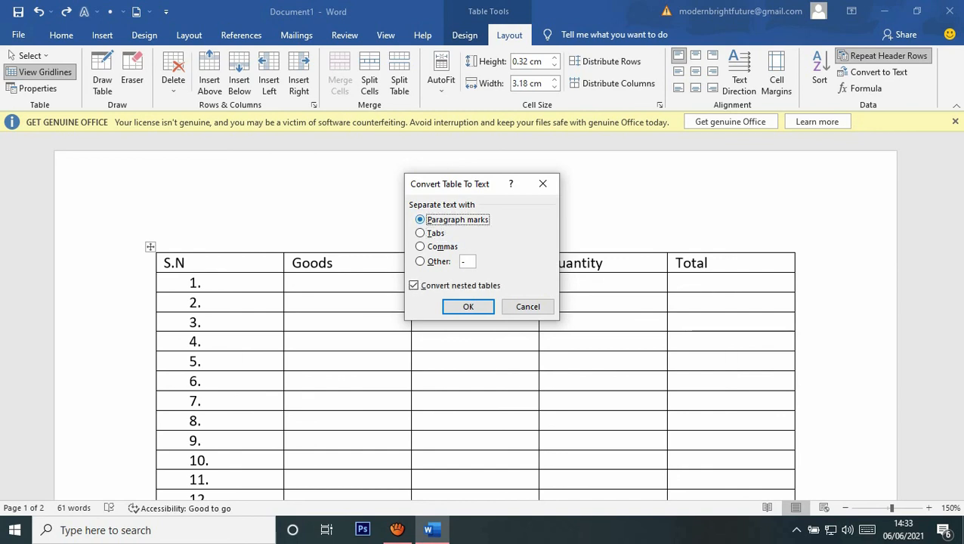
key("Return")
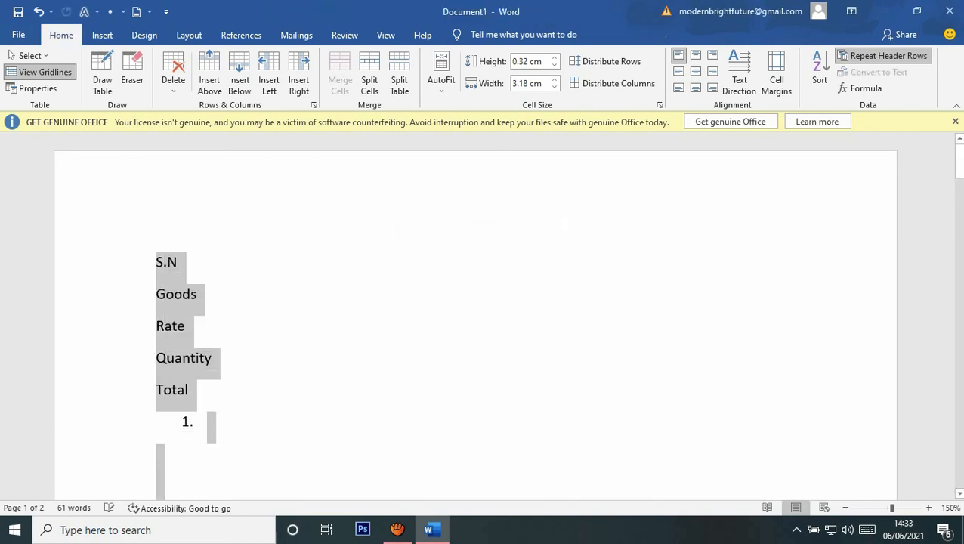
scroll(484, 302, "down", 2)
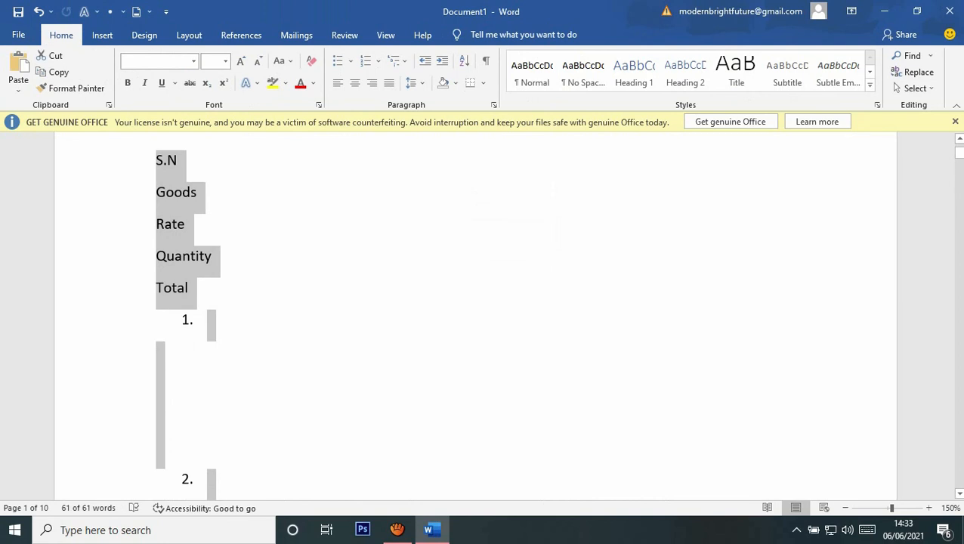
scroll(484, 302, "up", 1)
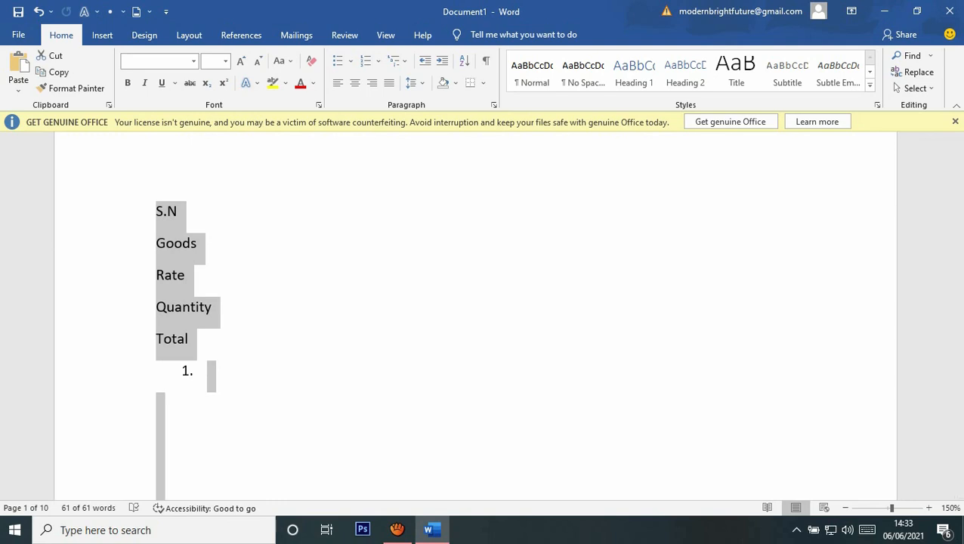
key("ctrl+z")
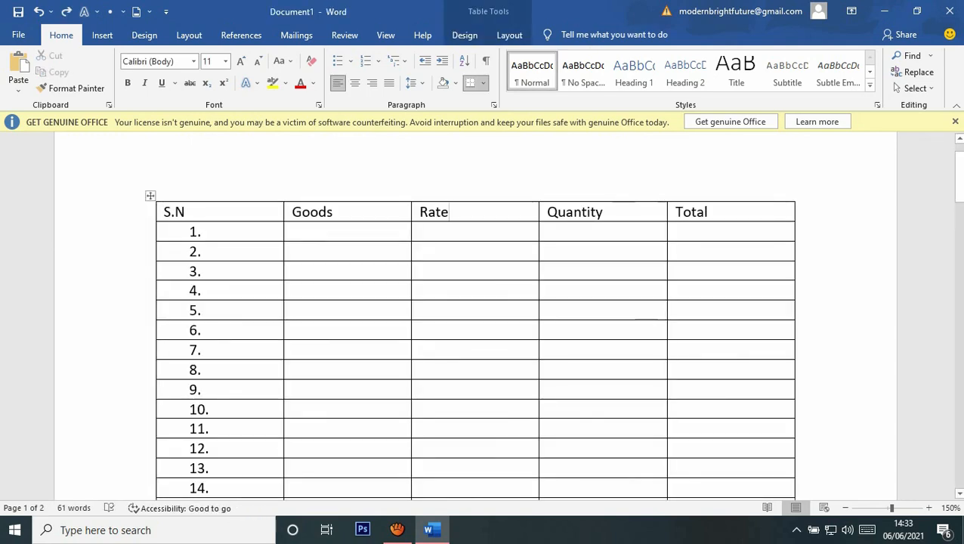
Fill row 1 of the table with pen under Goods, 25 under Rate and 4 under Quantity, ending in the Total cell.
left_click(293, 232)
type("per")
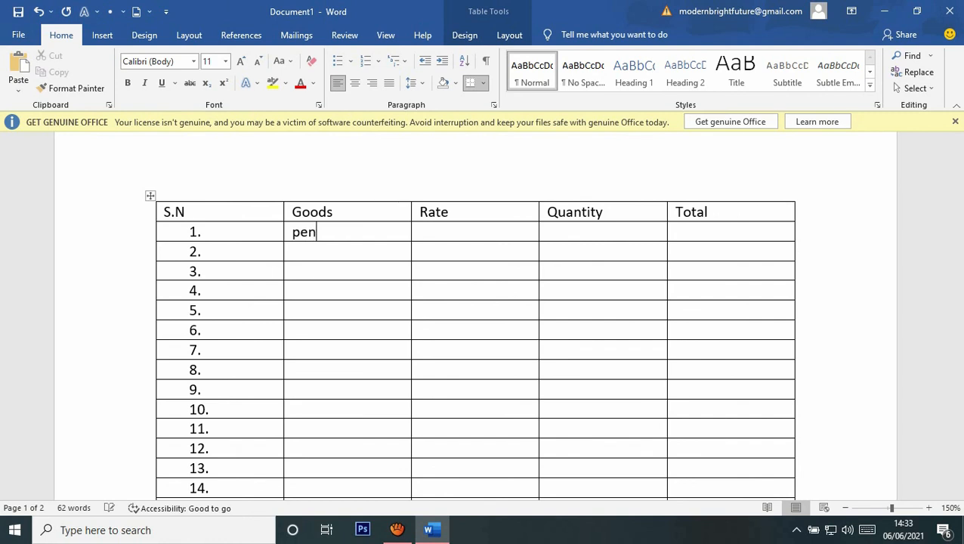
key("Tab")
type("25")
key("Tab")
type("4")
key("Tab")
type("100")
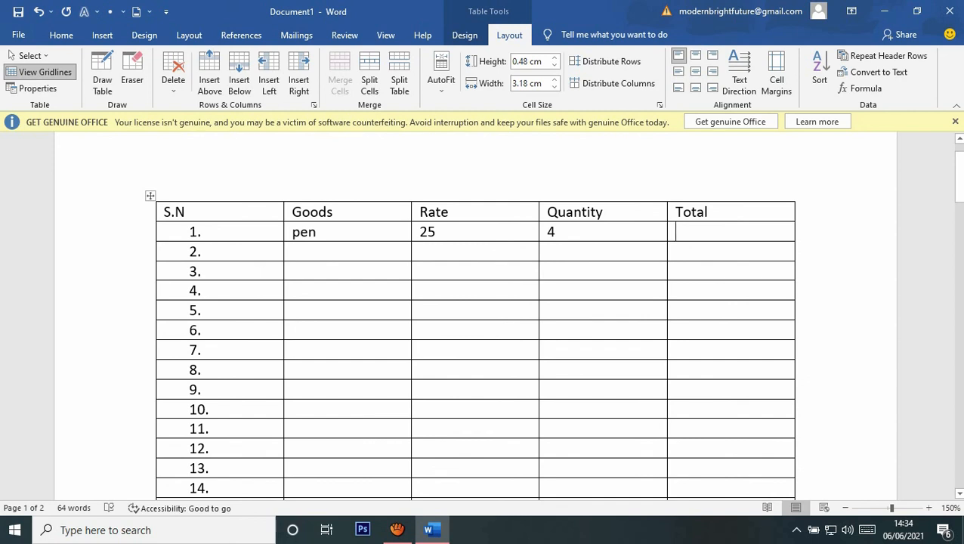
Look through the available formula functions and insert the formula =SUM(LEFT) in row 1's Total cell.
left_click(860, 88)
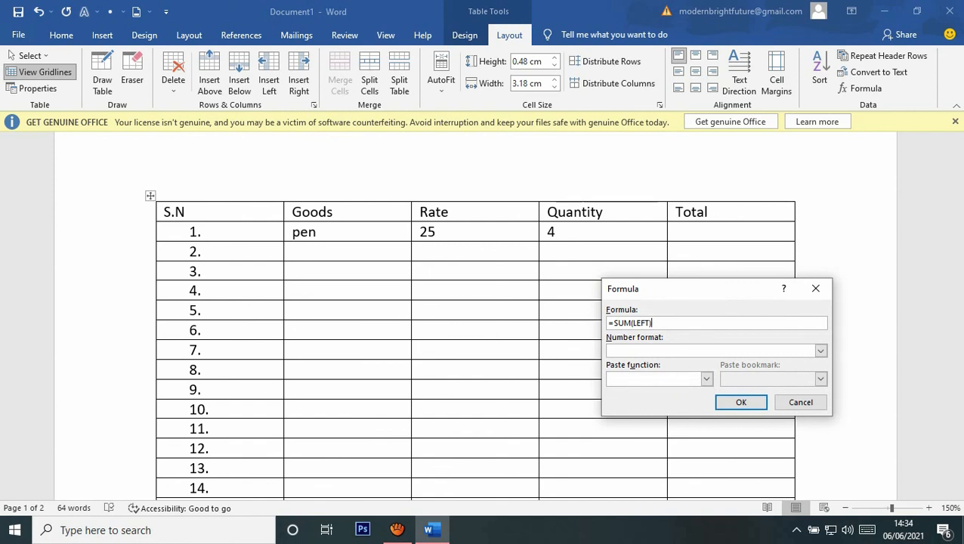
left_click(707, 378)
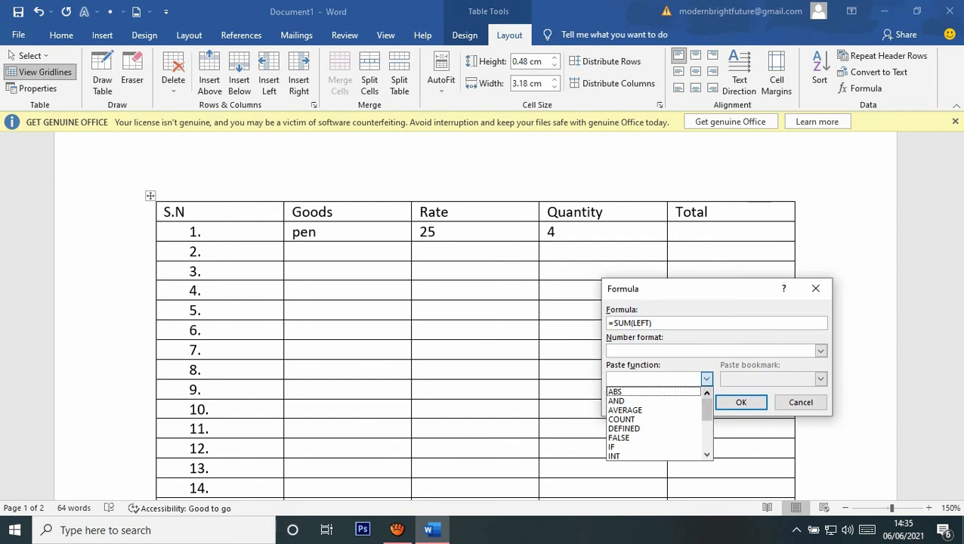
scroll(655, 423, "down", 4)
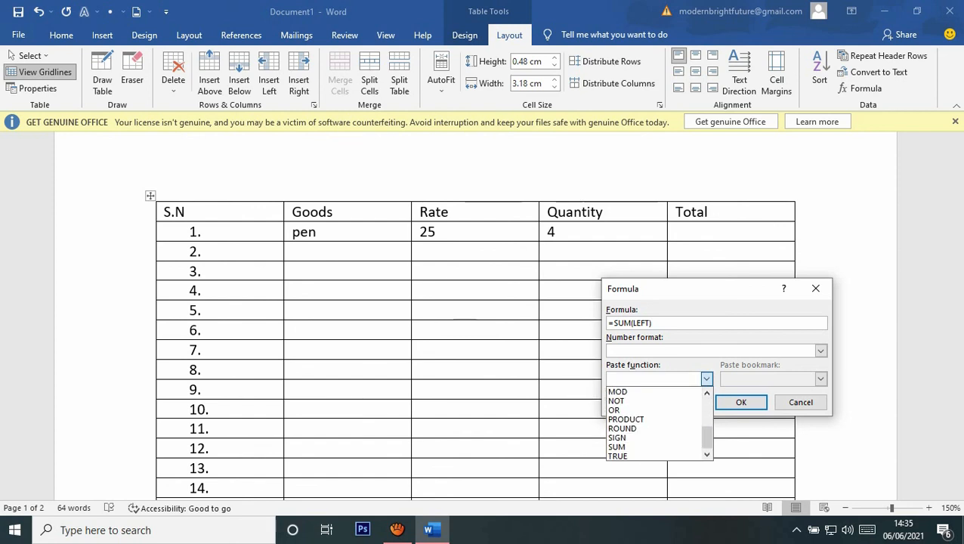
scroll(654, 423, "up", 4)
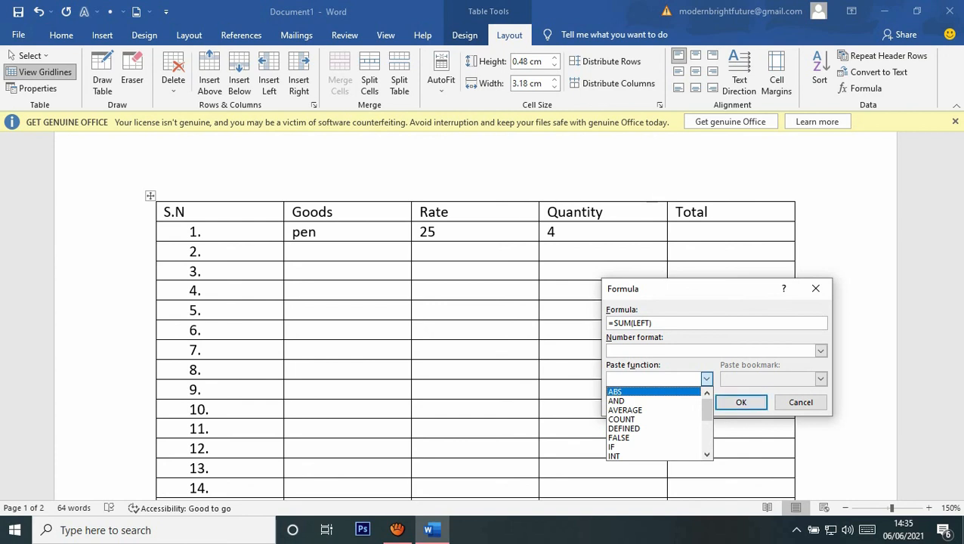
key("Escape")
key("Return")
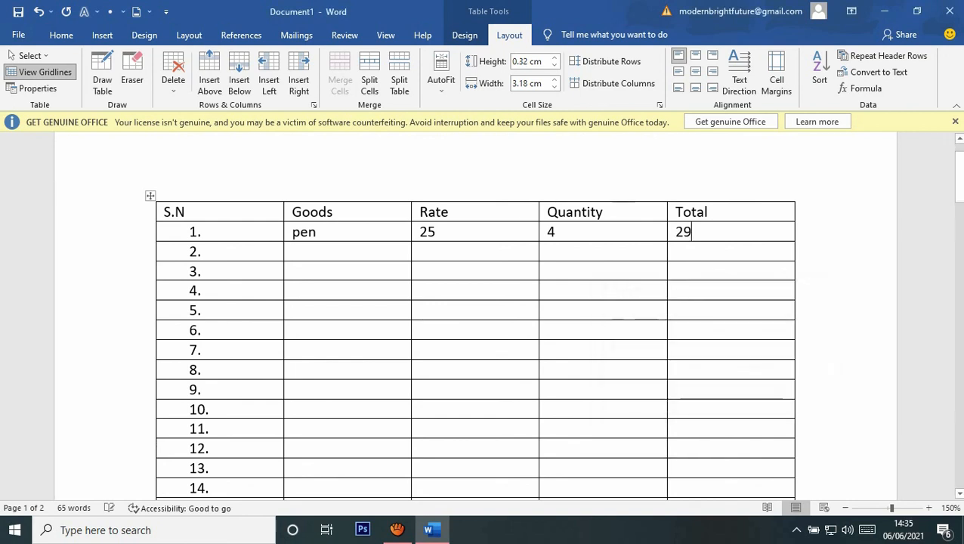